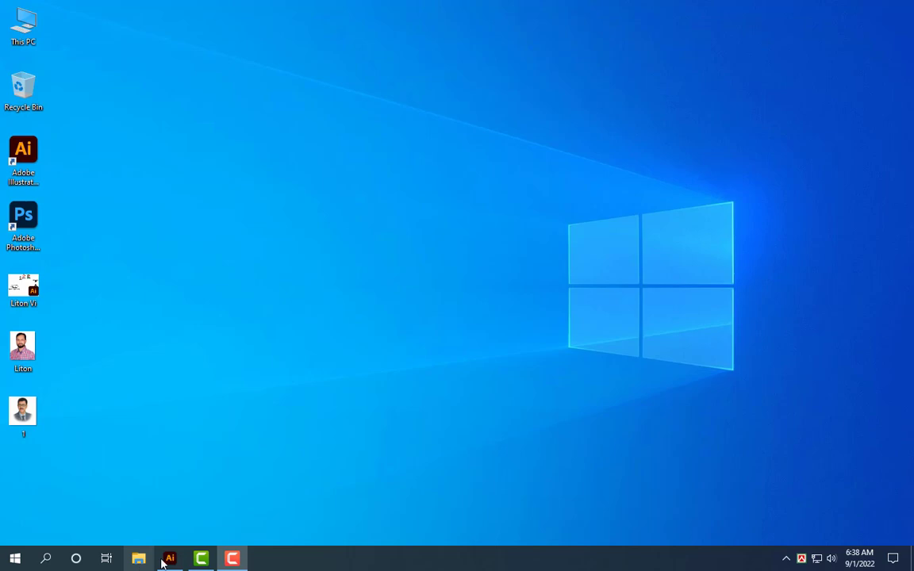
Delete the intro caption from the poster document.
click(162, 561)
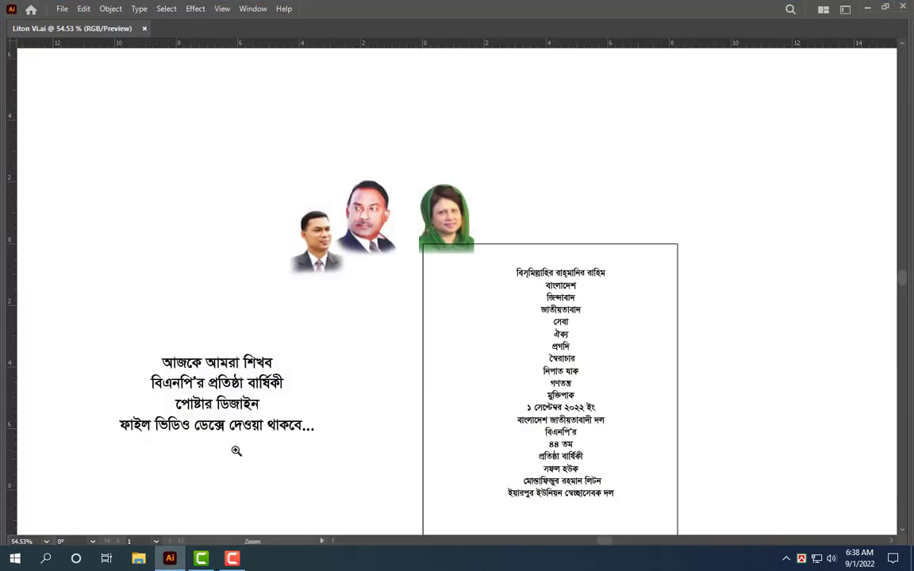
scroll(234, 449, up, 2)
scroll(302, 442, up, 2)
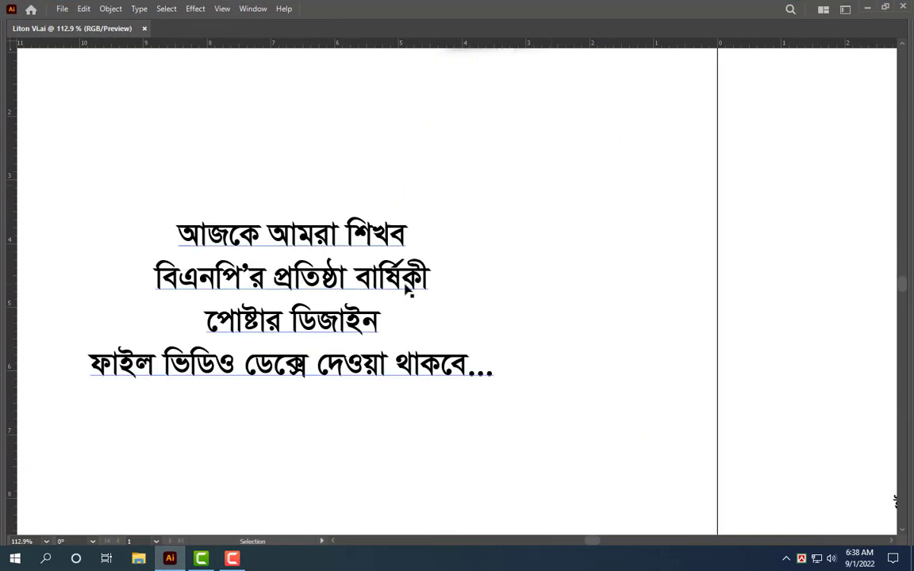
click(414, 385)
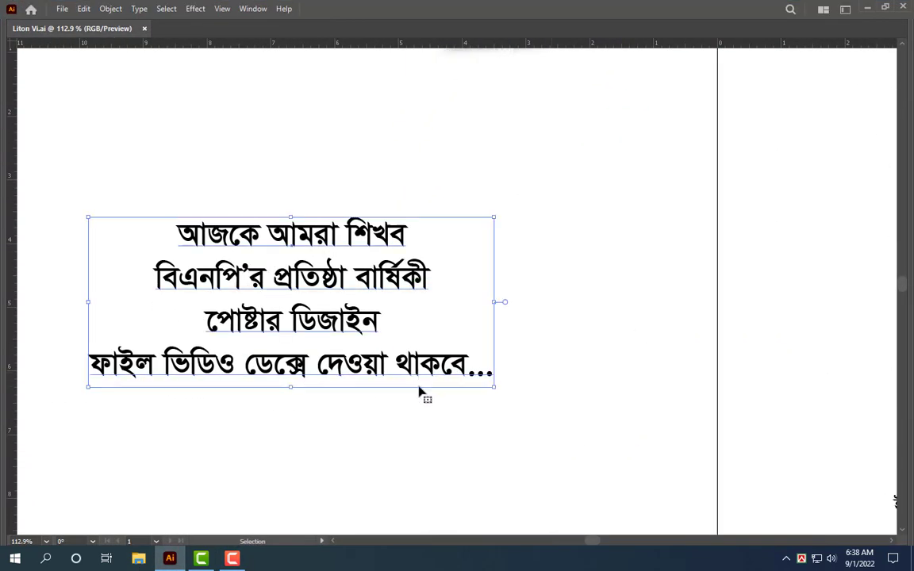
key(Delete)
Move the Bengali text list left of the poster frame and bring back the hidden panels.
scroll(254, 244, down, 1)
scroll(735, 289, down, 4)
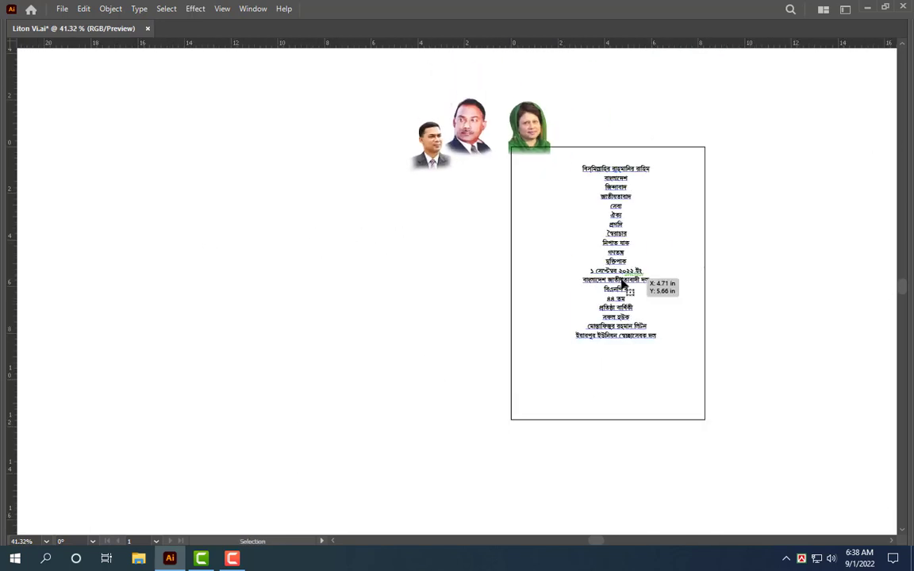
drag(628, 286, 295, 289)
key(Tab)
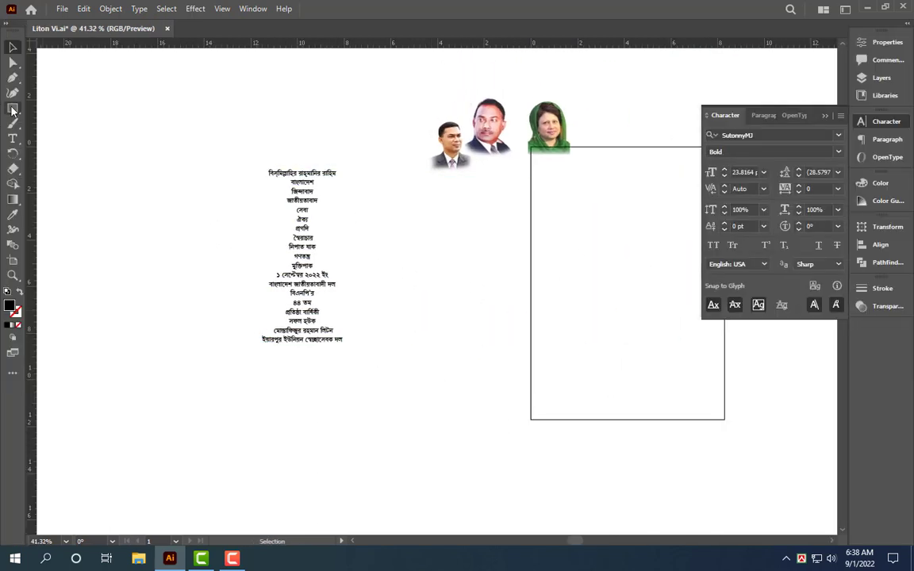
Create a 24 × 36 in rectangle and move it below the small frame.
click(414, 227)
text(24)
key(Tab)
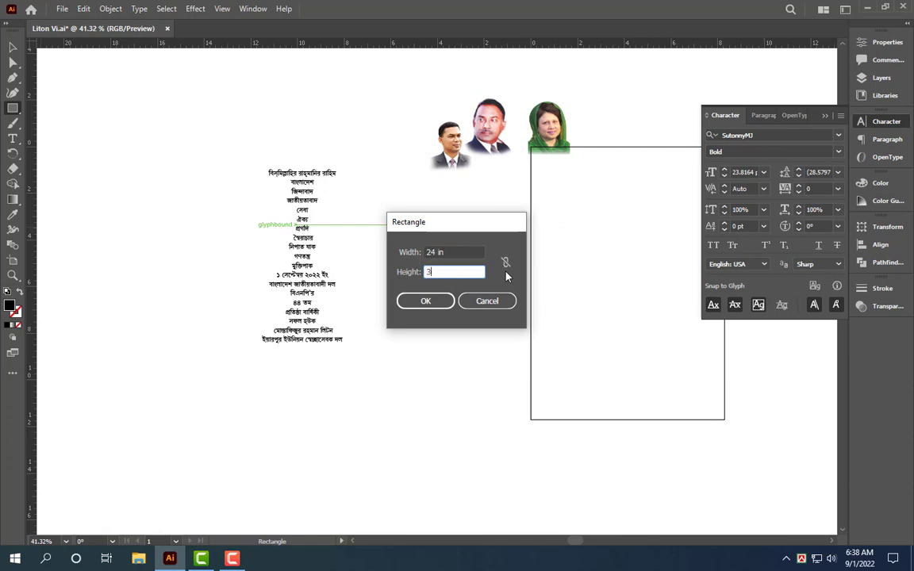
text(36)
key(Return)
scroll(222, 278, down, 4)
scroll(278, 311, down, 2)
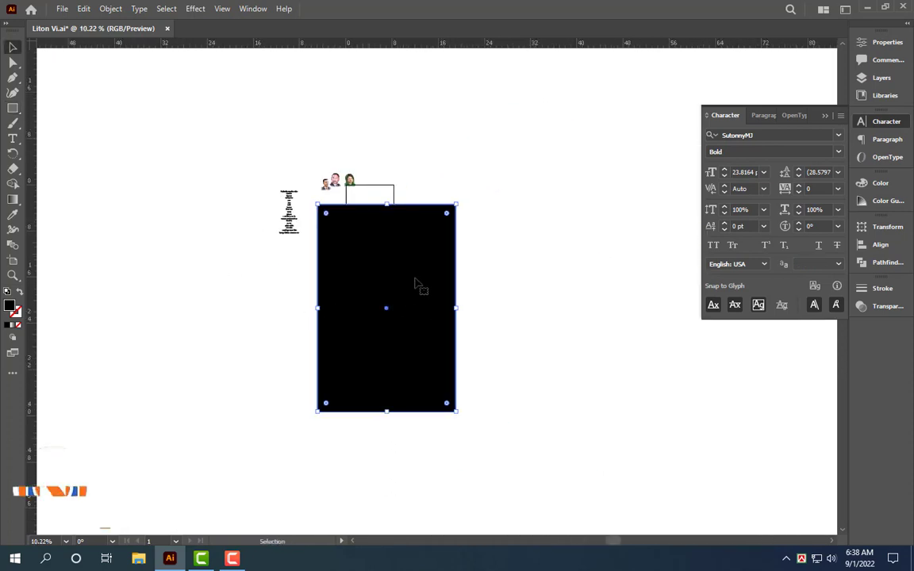
drag(414, 283, 397, 344)
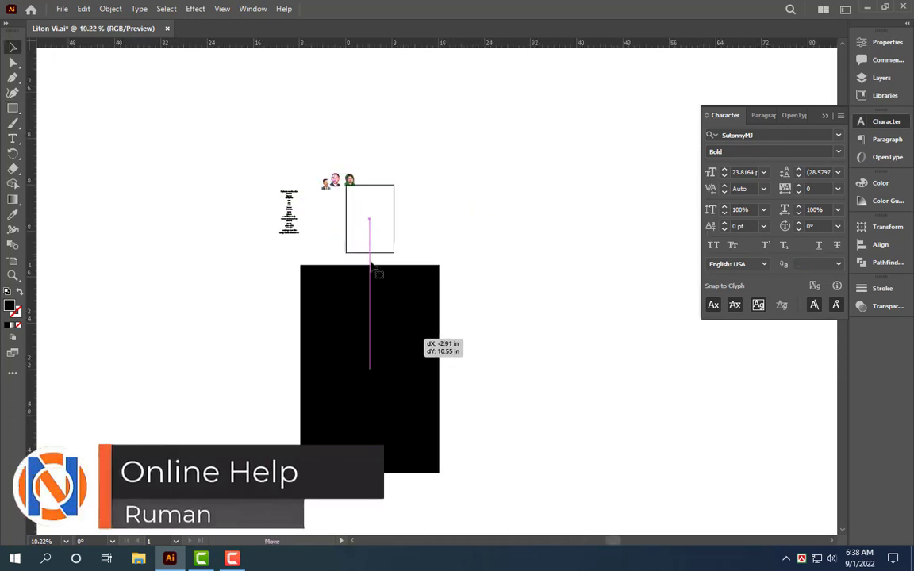
Move the text and photos beside the rectangle and add a vertical guide through its centre.
drag(351, 183, 358, 219)
scroll(372, 310, down, 1)
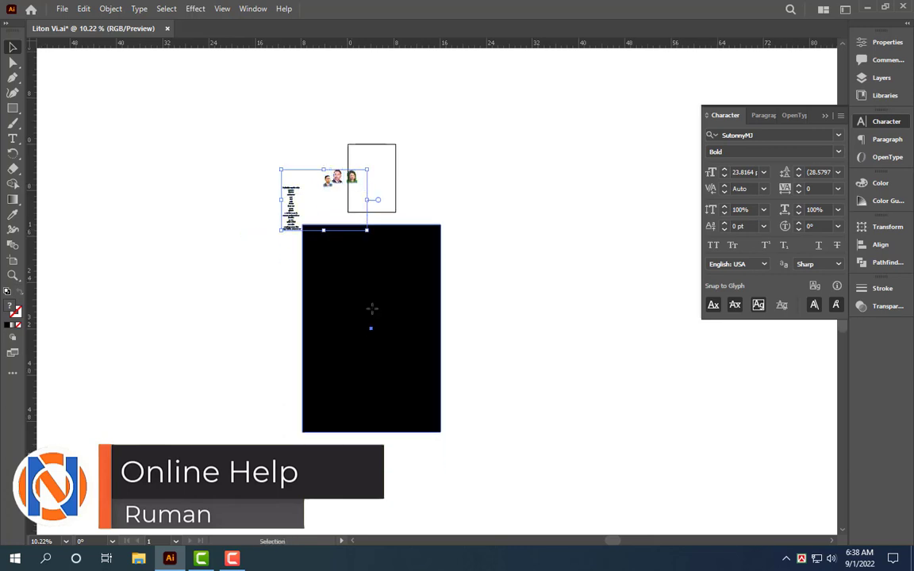
scroll(432, 383, up, 2)
scroll(439, 261, up, 1)
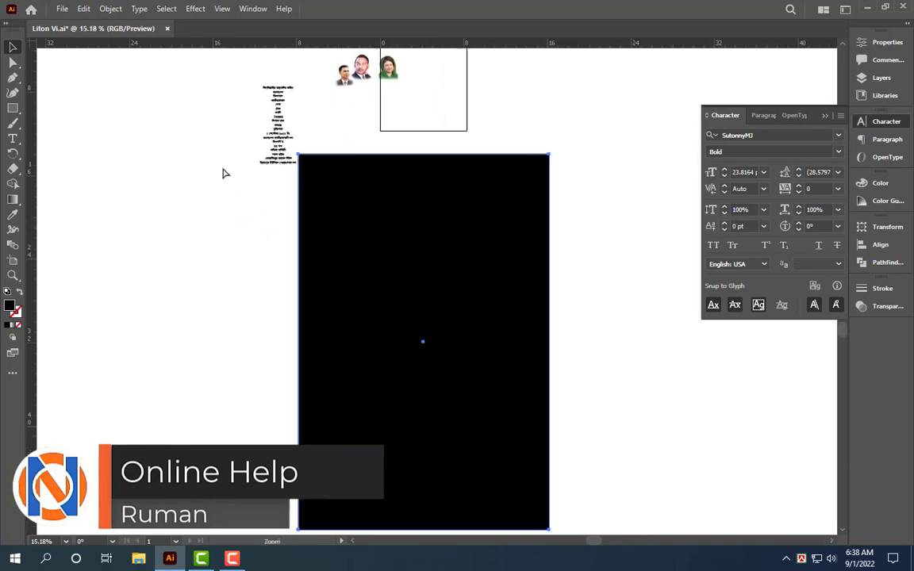
mouse_move(32, 106)
mouse_down()
mouse_move(426, 118)
mouse_move(423, 238)
mouse_move(383, 203)
mouse_up()
click(483, 174)
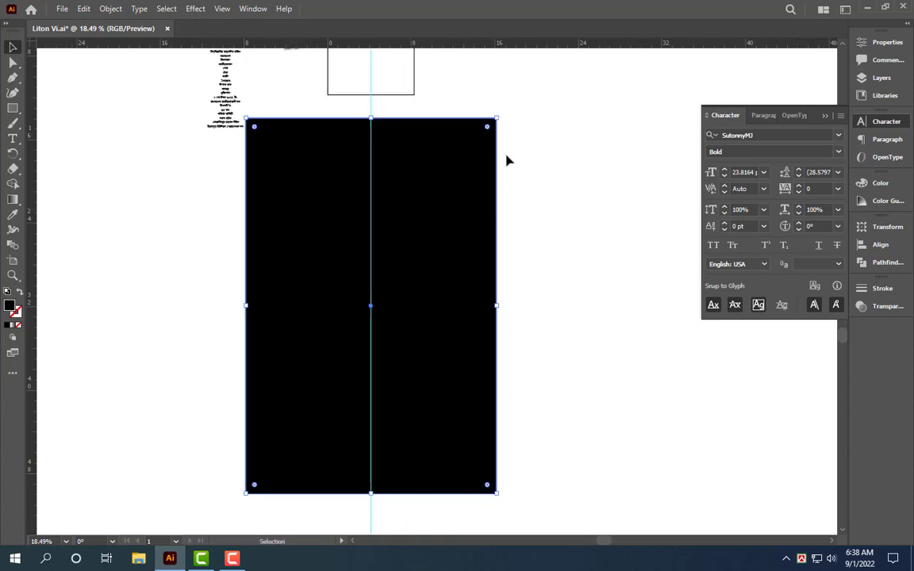
Swap the rectangle's fill to stroke, then place the Bengali text list inside it, enlarged and centred on the guide.
click(21, 294)
scroll(714, 151, up, 2)
mouse_move(237, 152)
mouse_down()
mouse_move(397, 222)
mouse_move(387, 226)
mouse_move(376, 443)
mouse_up()
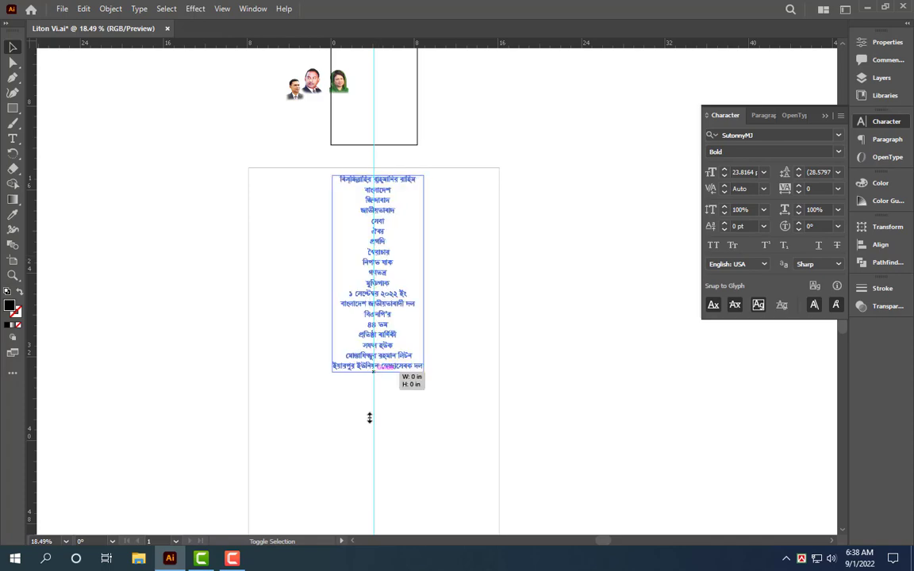
scroll(381, 185, up, 3)
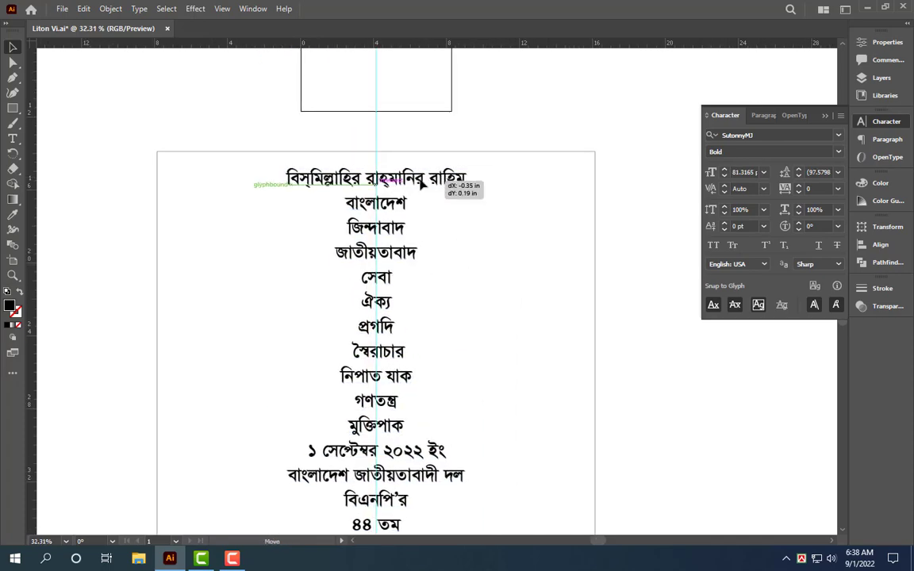
scroll(381, 193, up, 1)
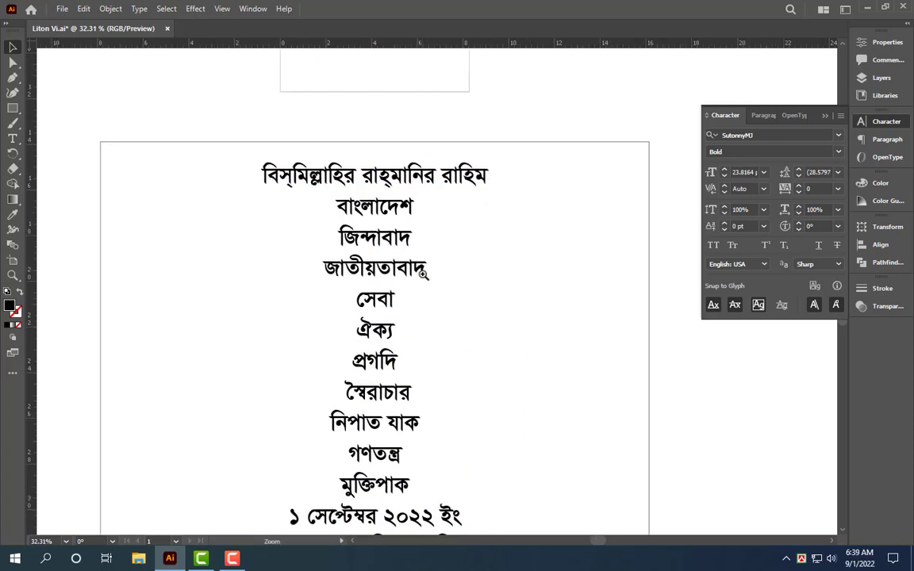
mouse_move(422, 180)
mouse_down()
mouse_move(391, 243)
mouse_move(400, 173)
mouse_up()
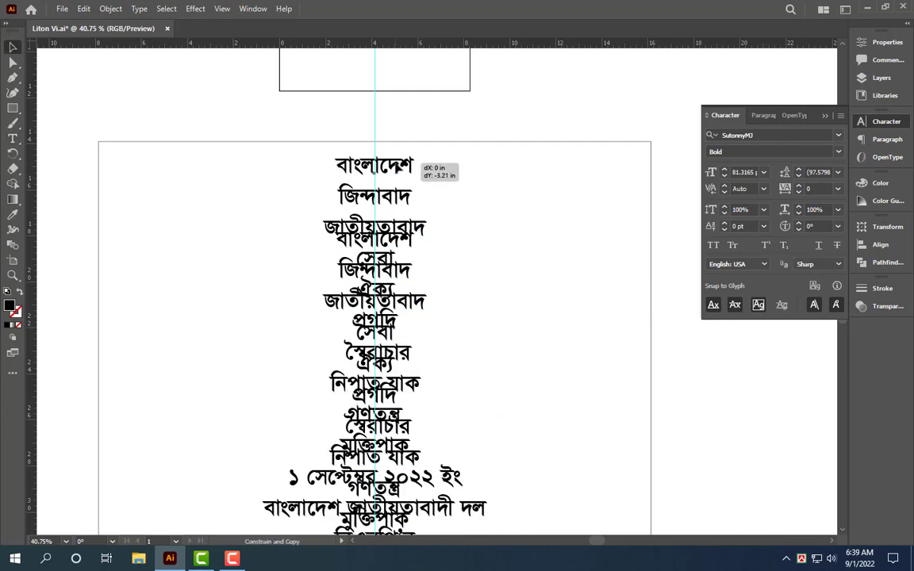
Shrink the Bismillah line at the top of the text block.
double_click(405, 182)
click(418, 206)
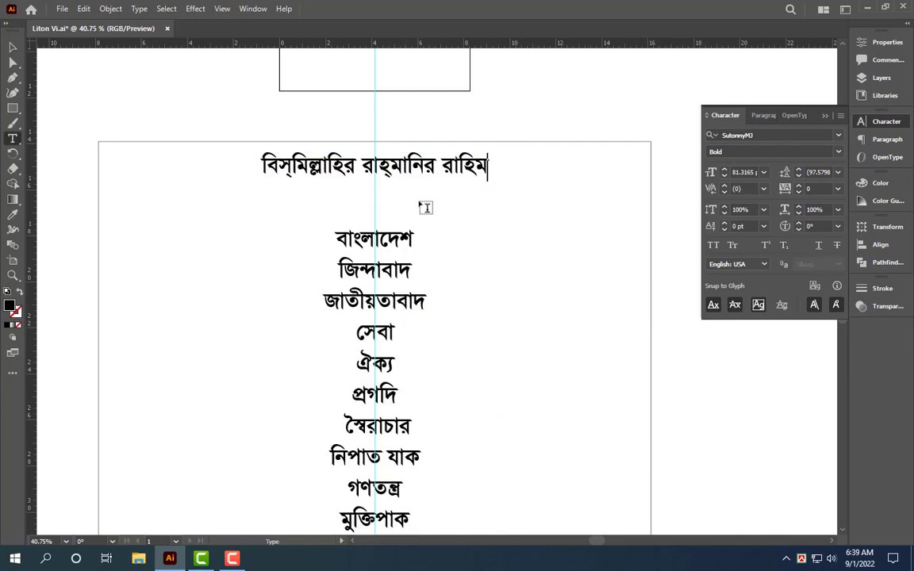
key(Escape)
drag(491, 168, 404, 182)
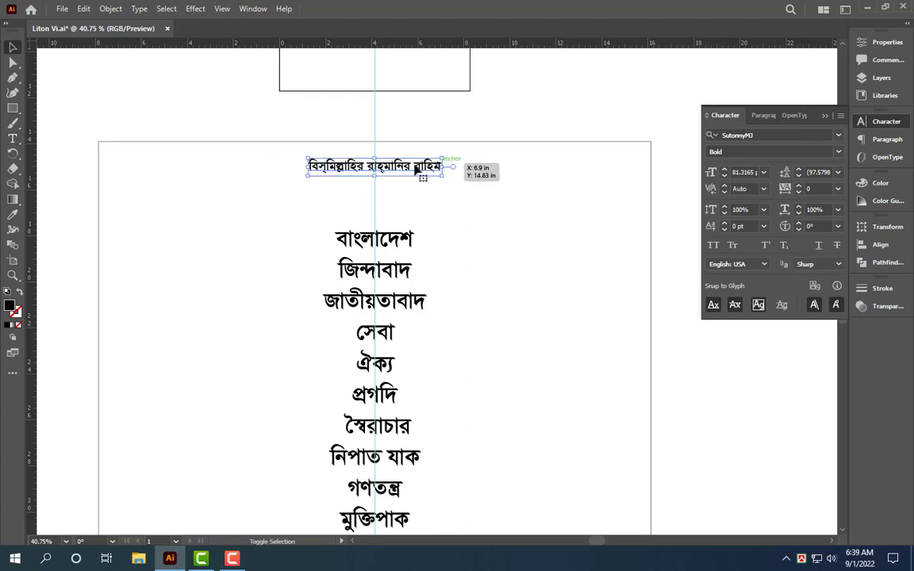
Cut the বাংলাদেশ and জিন্দাবাদ lines out of the text list.
key(t)
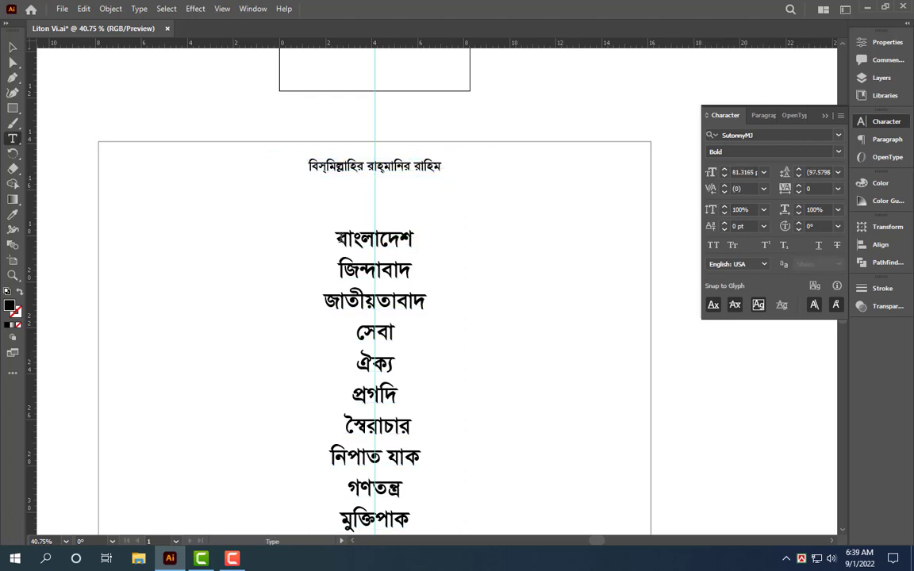
drag(340, 238, 435, 267)
key(BackSpace)
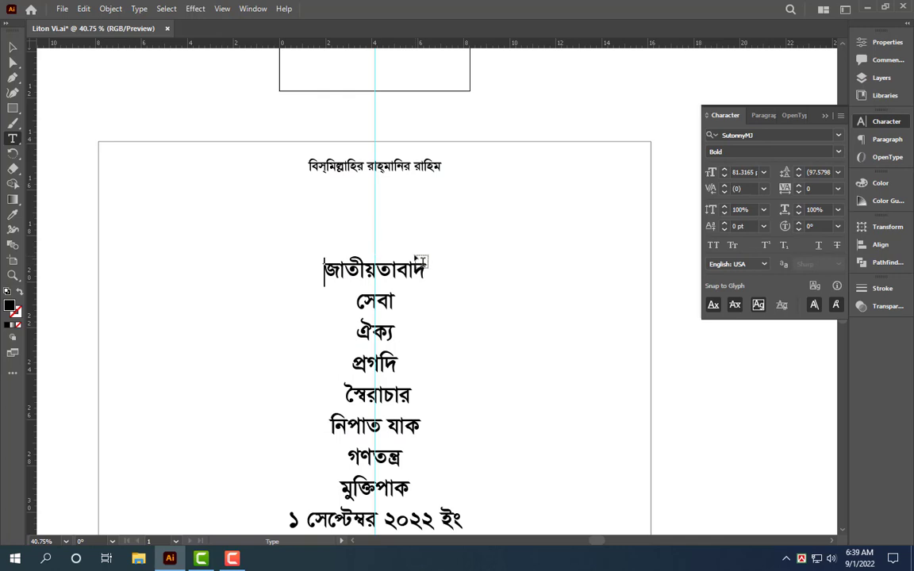
key(BackSpace)
key(Escape)
Paste বাংলাদেশ জিন্দাবাদ into a duplicated text block, then shrink it and move it upper left.
drag(358, 173, 168, 179)
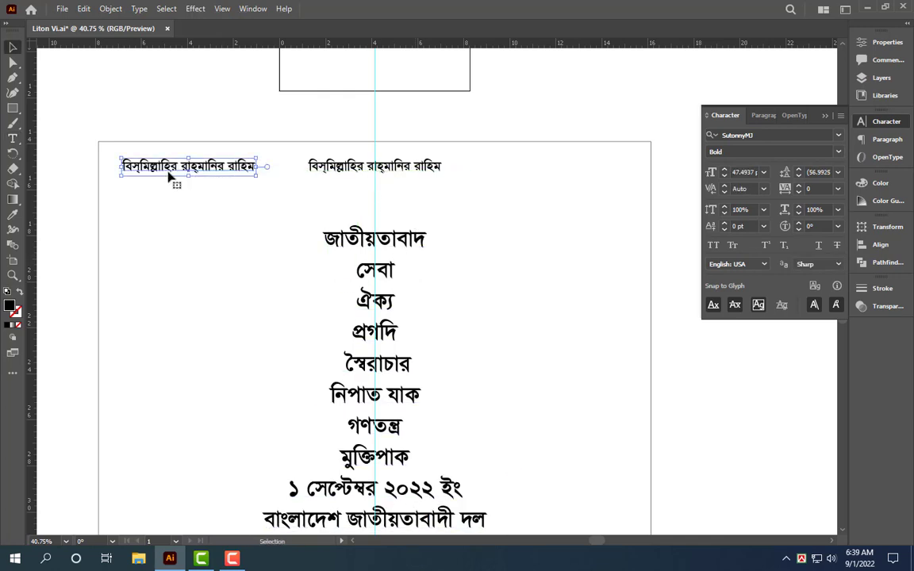
double_click(168, 179)
key(ctrl+a)
key(ctrl+v)
key(Escape)
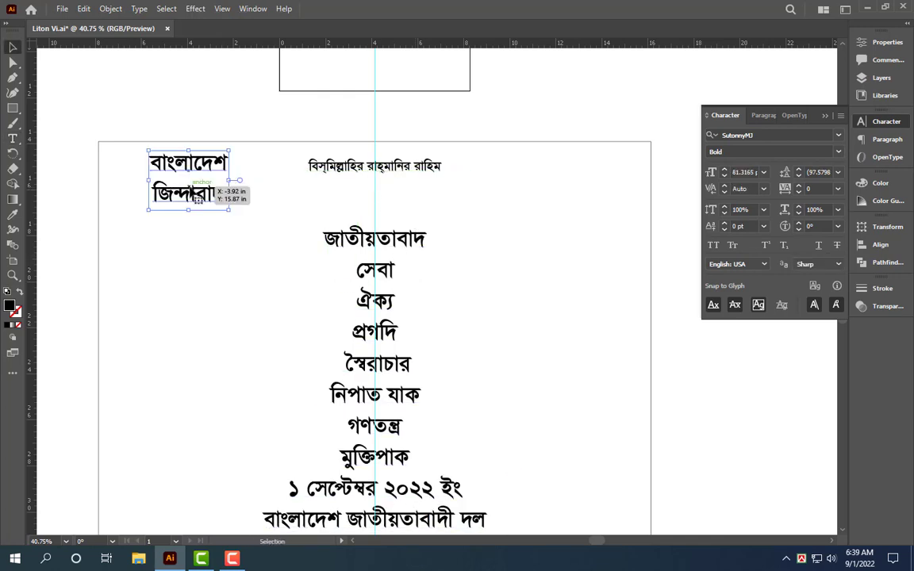
key(ctrl+shift+l)
drag(268, 150, 178, 173)
Offset the poster frame inward by -0.5 in and move বাংলাদেশ জিন্দাবাদ into the inner top-left corner.
click(228, 165)
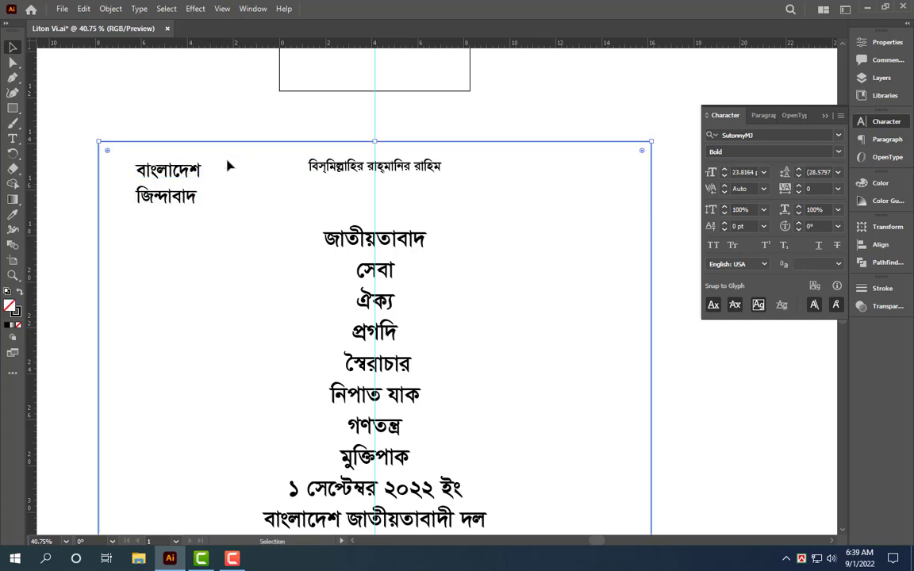
key(alt+o)
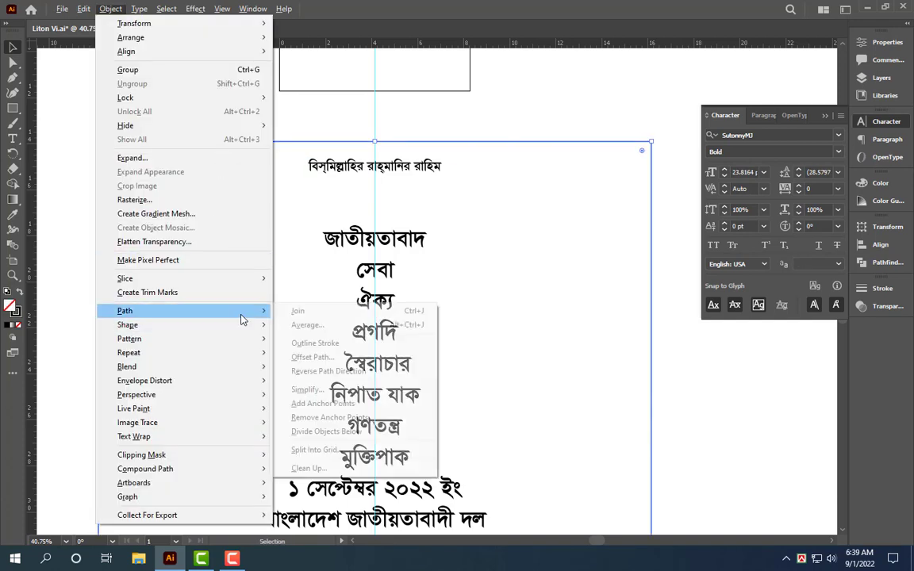
click(353, 358)
text(-)
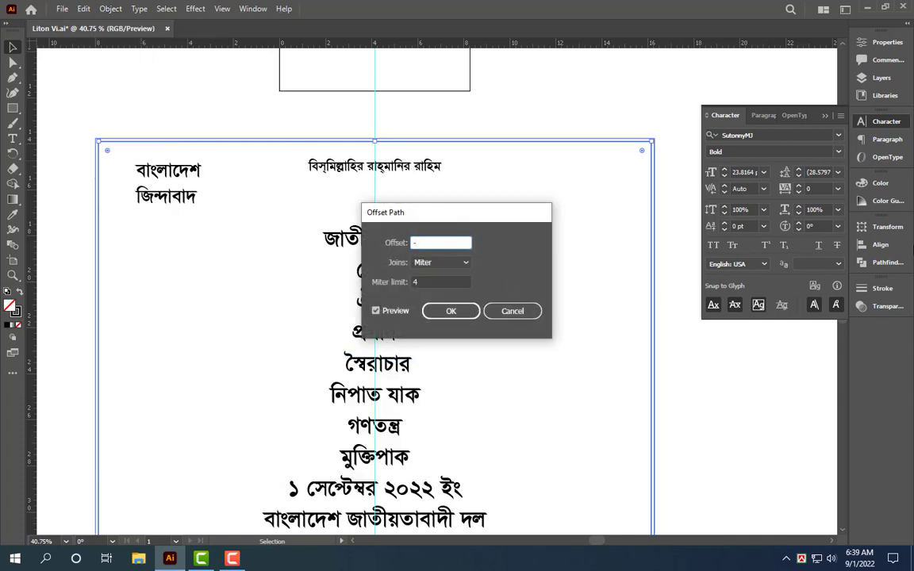
text(0.5)
key(Return)
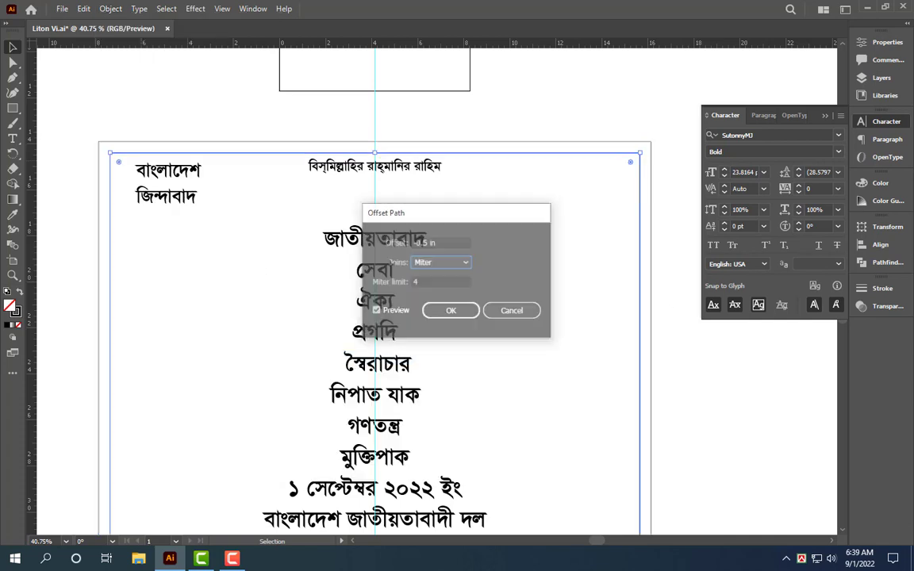
drag(182, 166, 179, 168)
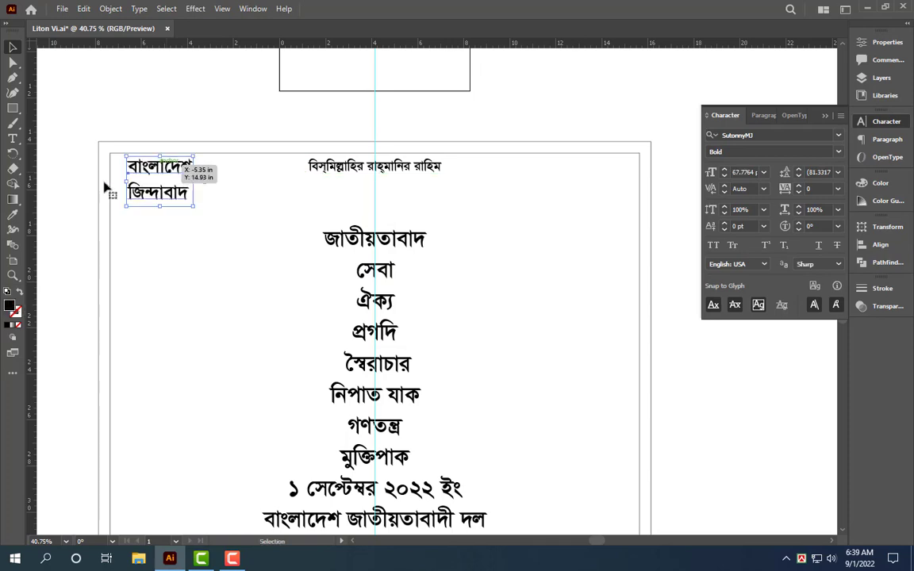
scroll(106, 187, up, 2)
Draw a small square left of বাংলাদেশ and rotate it 45° into a diamond.
click(13, 108)
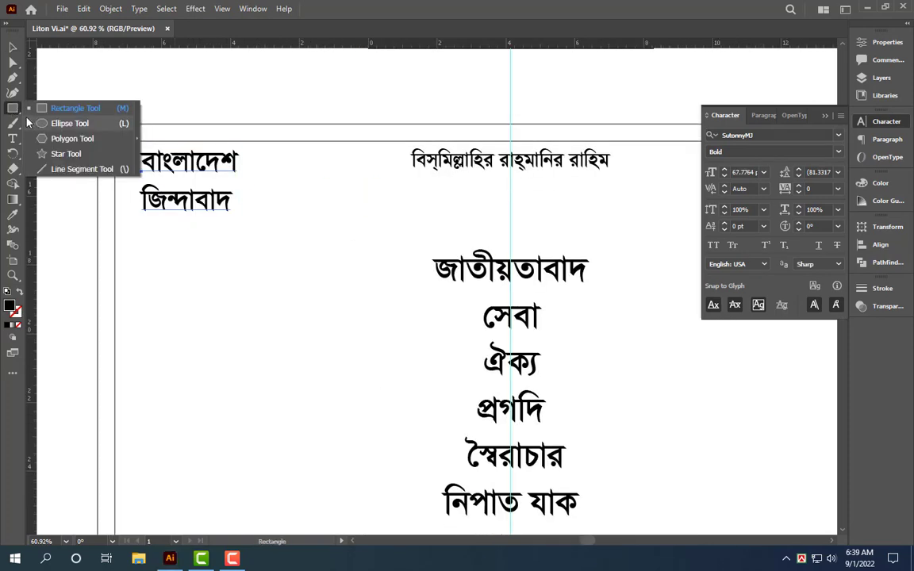
click(125, 87)
key(Escape)
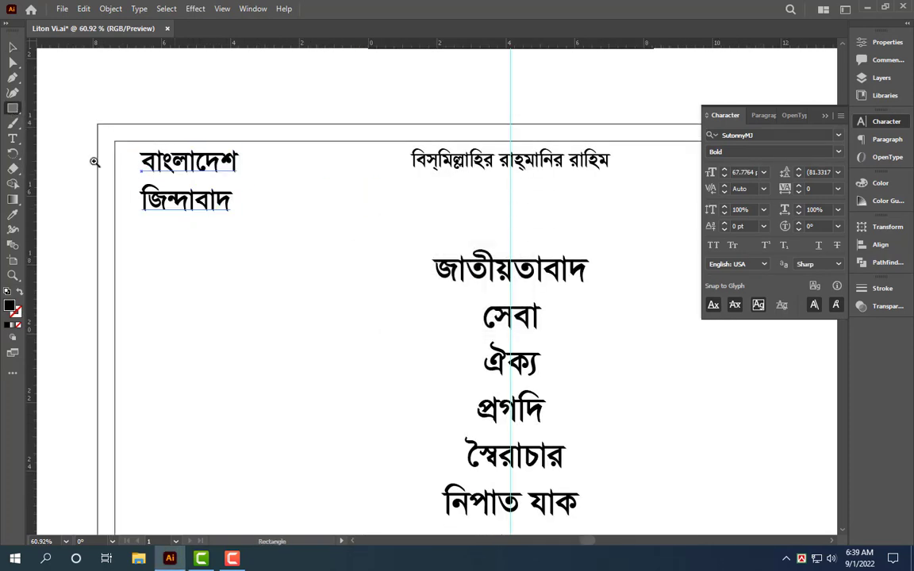
scroll(92, 155, up, 2)
drag(156, 157, 186, 187)
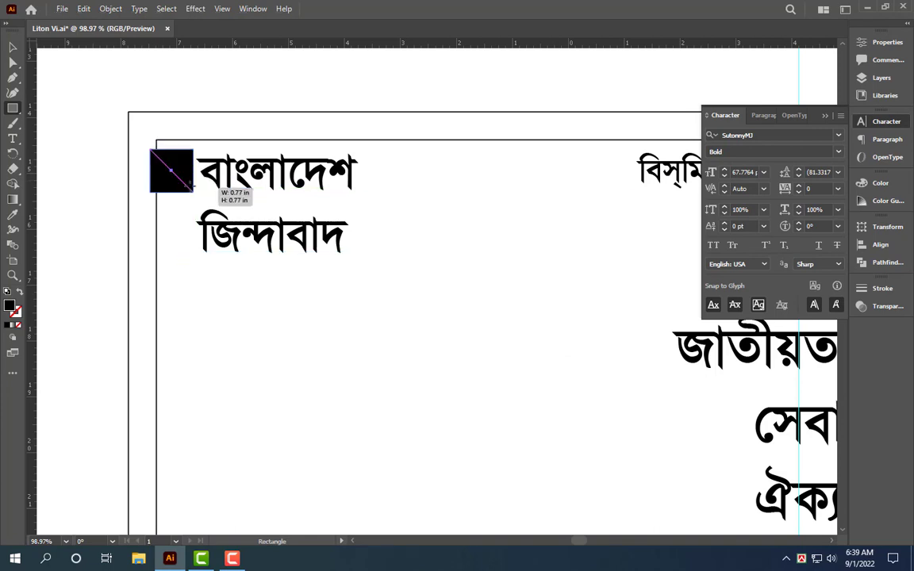
key(v)
scroll(196, 187, up, 2)
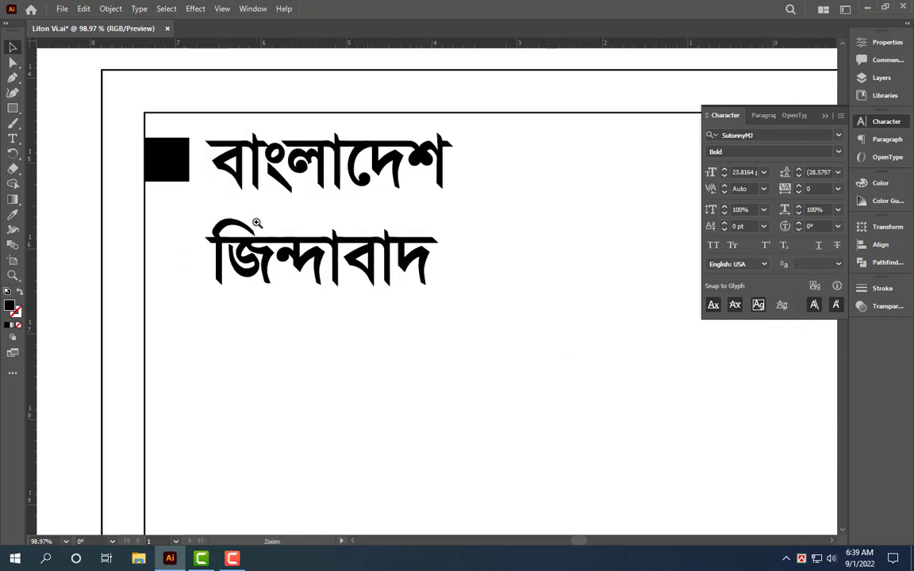
drag(198, 168, 181, 172)
Duplicate the diamond slightly to the right, coloring the front one green and the back one red.
drag(320, 179, 340, 179)
click(208, 173)
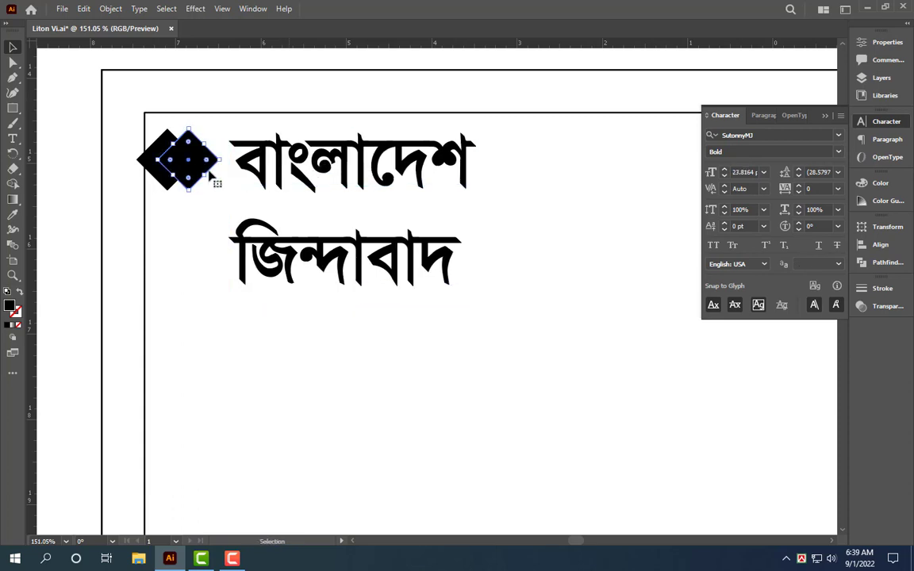
click(876, 182)
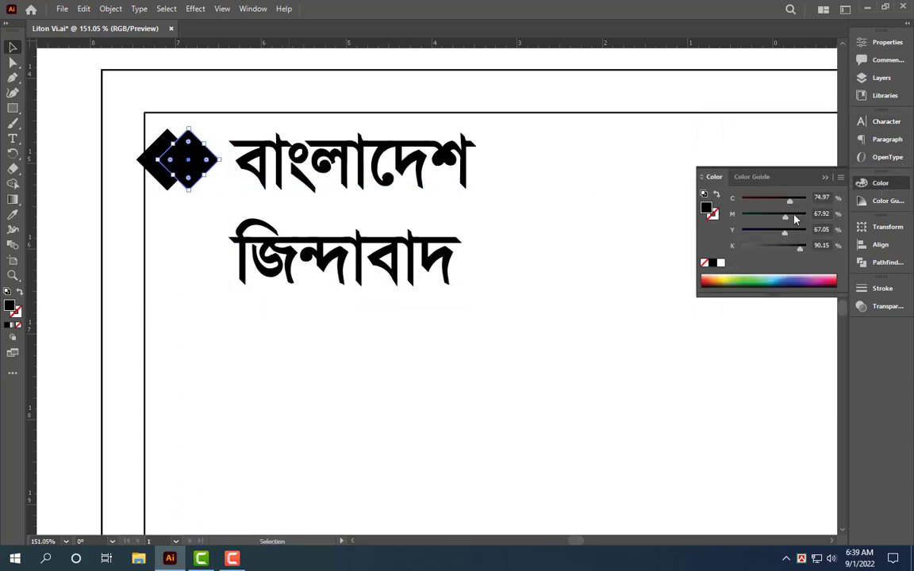
click(719, 263)
drag(741, 199, 805, 200)
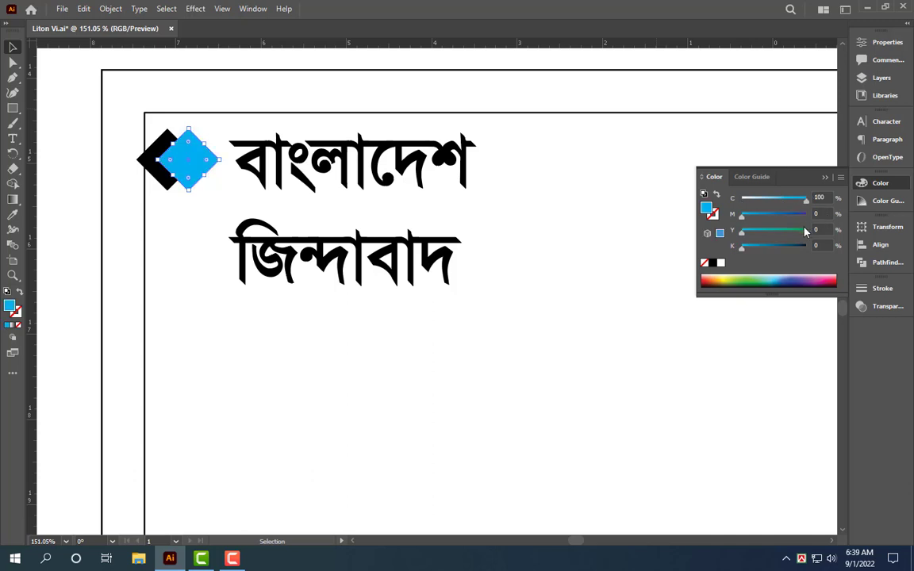
drag(742, 232, 806, 231)
click(153, 156)
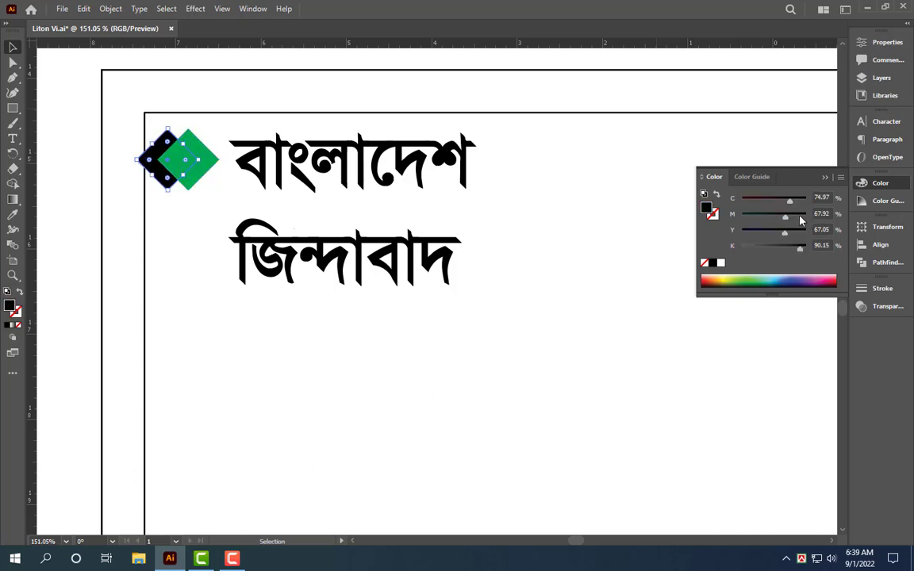
click(720, 263)
drag(798, 215, 833, 230)
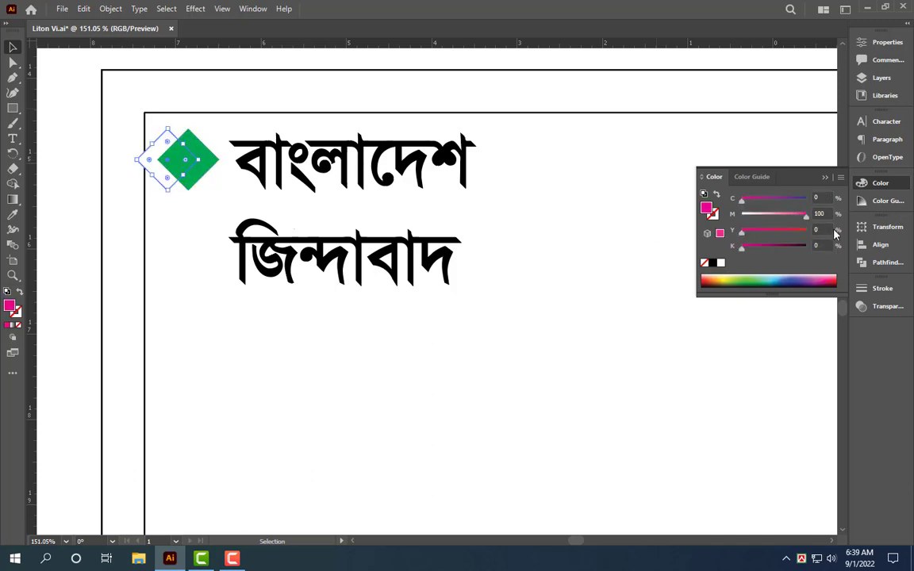
Copy the red-green diamond pair down beside জিন্দাবাদ.
click(198, 163)
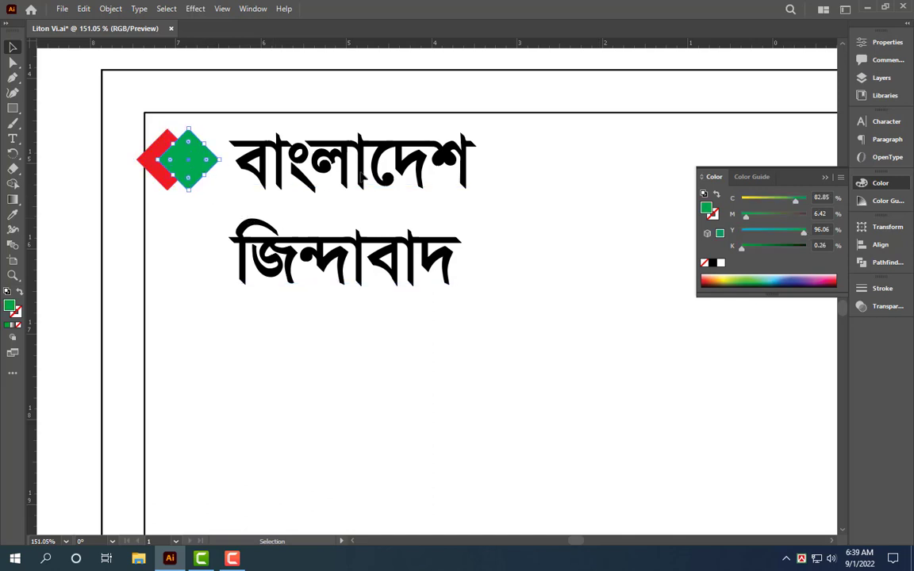
click(340, 257)
click(191, 183)
shift+click(145, 163)
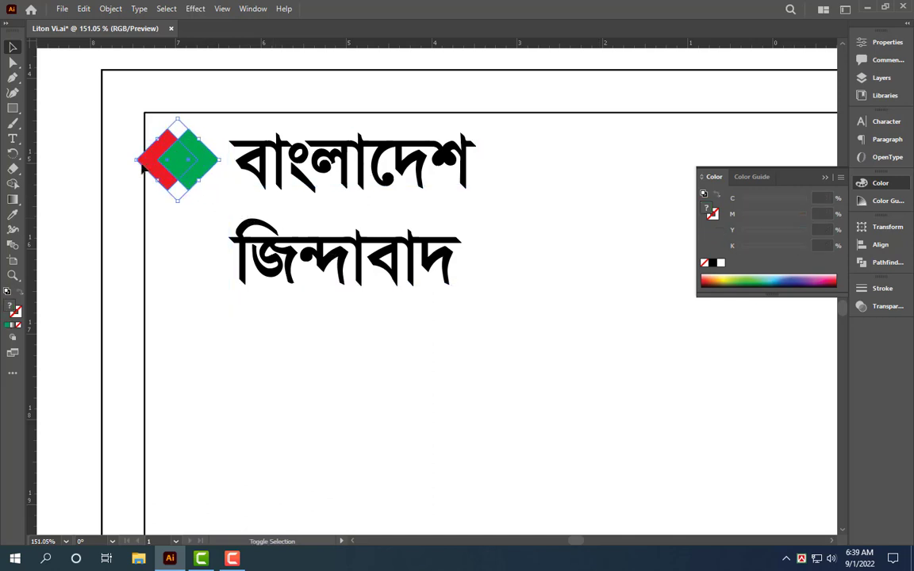
mouse_move(188, 176)
mouse_down()
mouse_move(191, 258)
mouse_move(190, 166)
mouse_up()
click(234, 252)
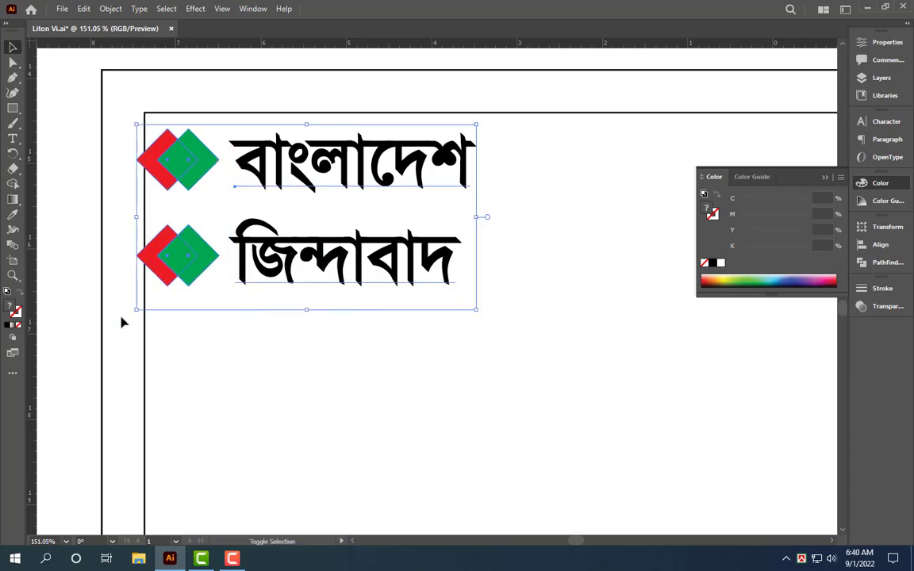
Scale the heading group down slightly and left-align the slogan text.
drag(136, 309, 181, 282)
scroll(332, 245, down, 5)
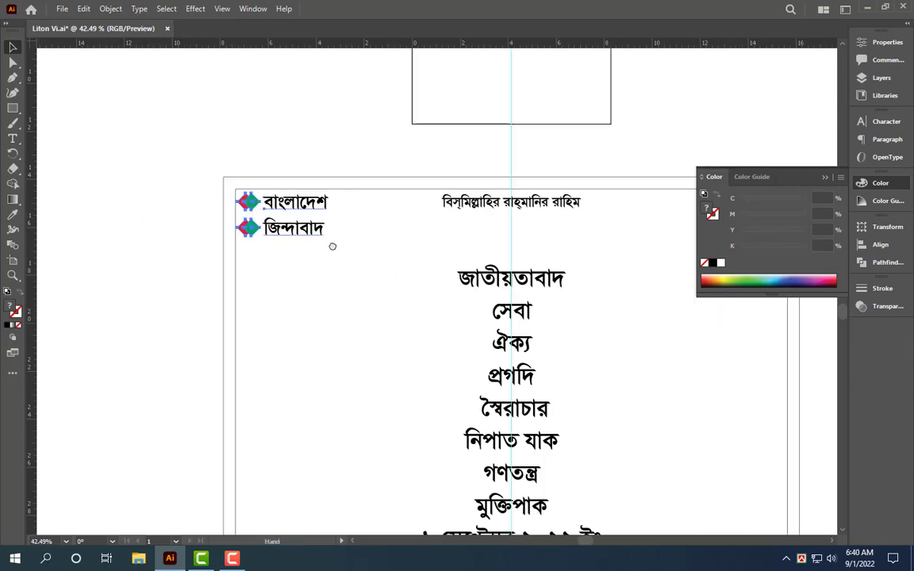
scroll(332, 246, down, 1)
click(239, 218)
key(t)
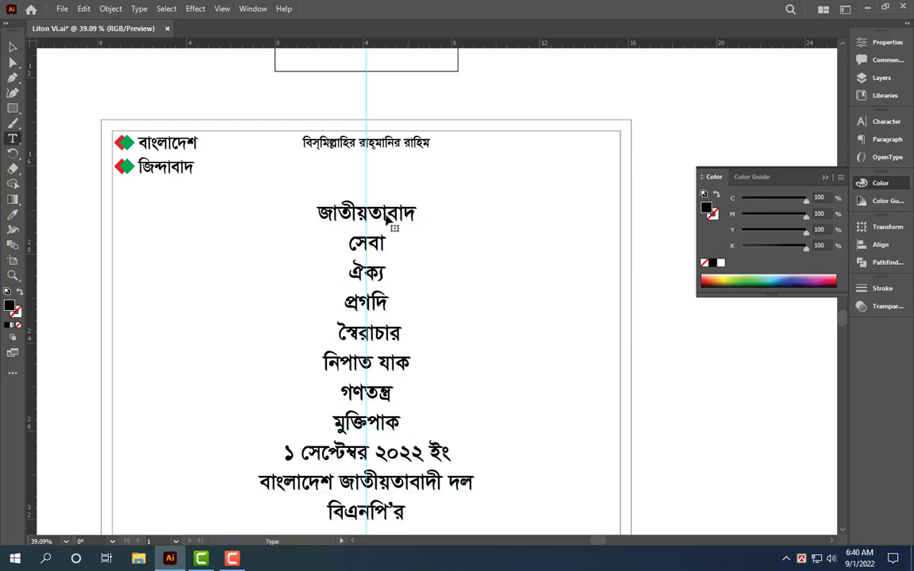
key(Escape)
key(ctrl+shift+l)
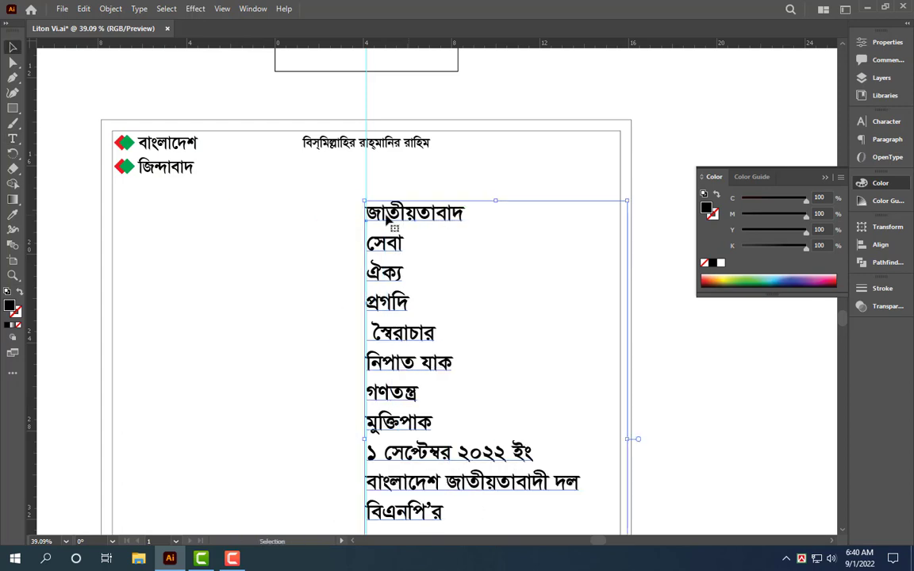
Cut the first four slogan lines from the slogan block.
double_click(396, 213)
drag(418, 252, 451, 308)
key(ctrl+c)
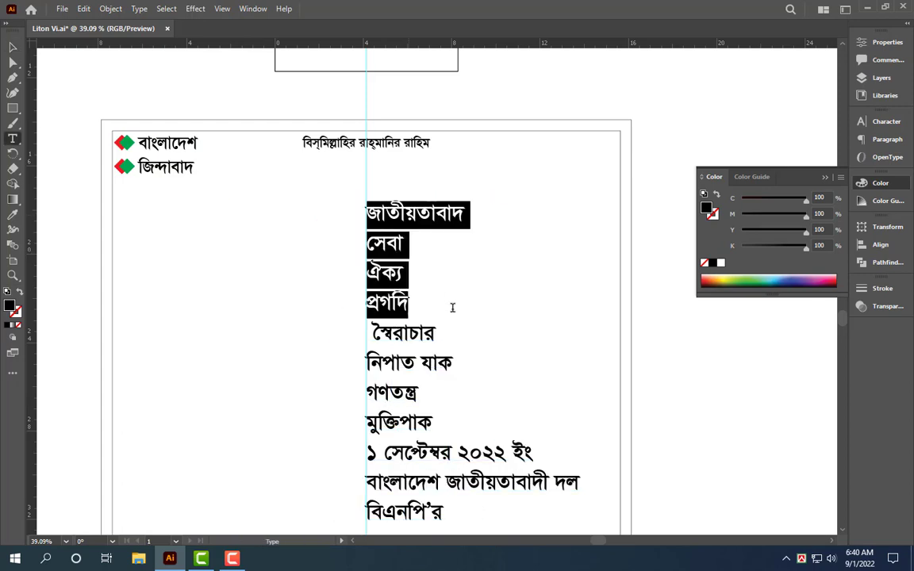
key(Delete)
key(Escape)
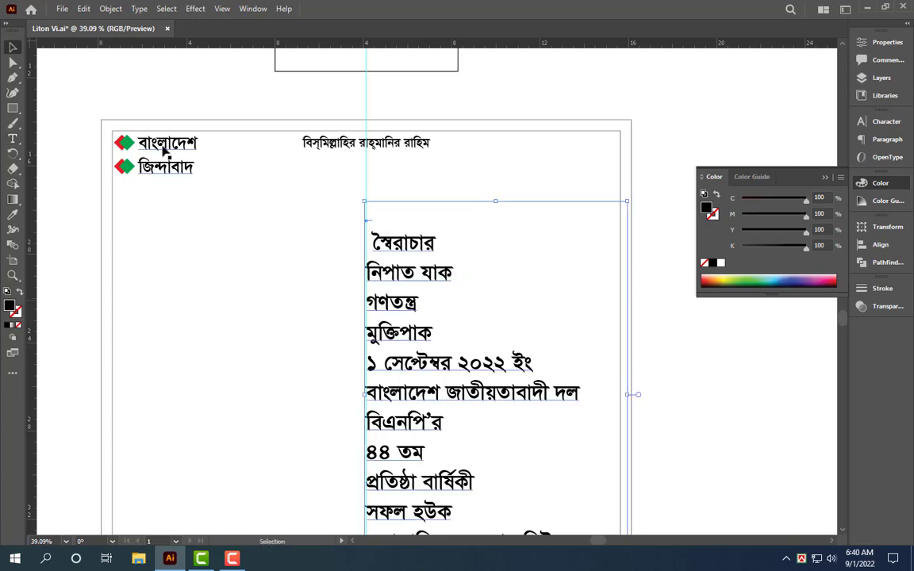
Paste the four slogan lines into a copy of the heading at right, correcting the fourth line's ending to 'তি'.
drag(164, 151, 504, 150)
double_click(503, 147)
key(ctrl+a)
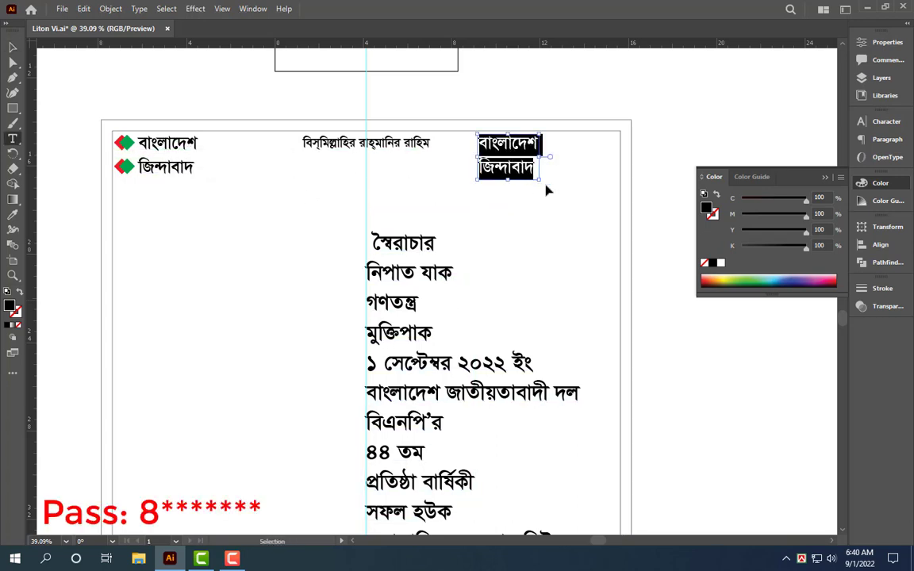
key(ctrl+v)
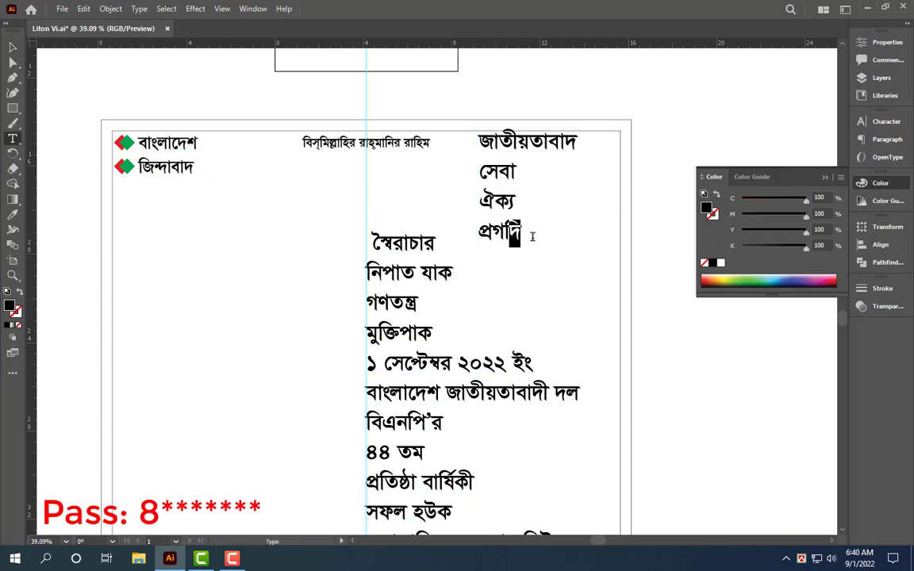
key(BackSpace)
key(BackSpace)
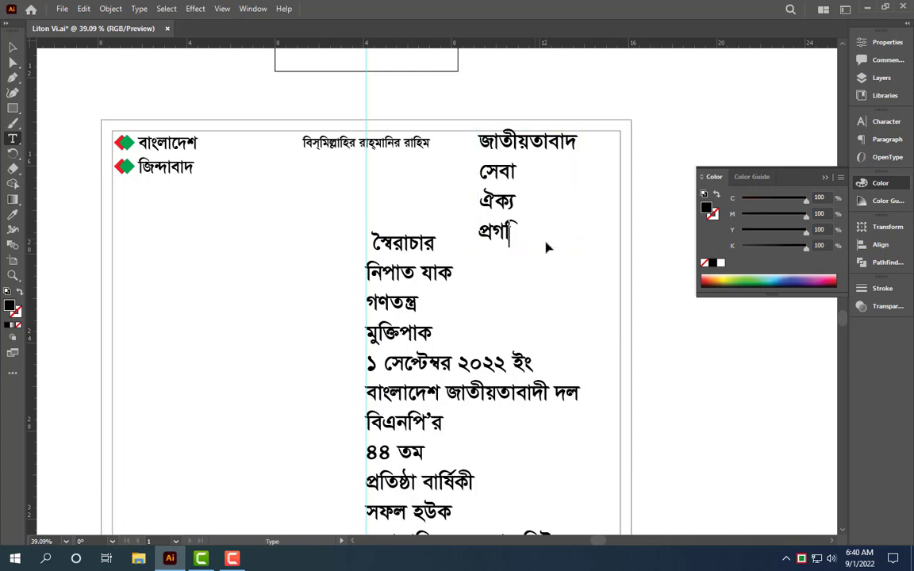
text(তি)
key(Escape)
key(n)
key(v)
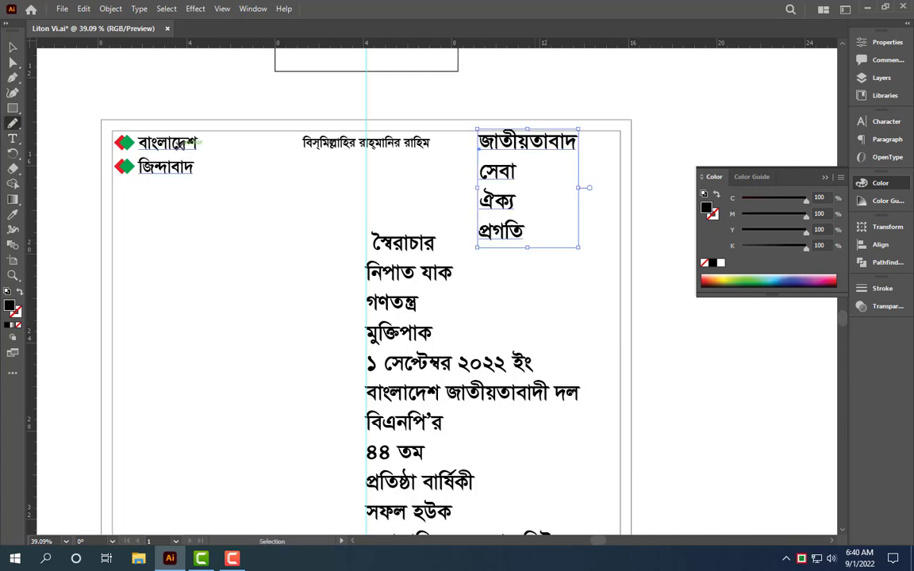
Move the four-line block to the right edge and add diamond bullets beside জাতীয়তাবাদ and সেবা.
click(170, 143)
key(v)
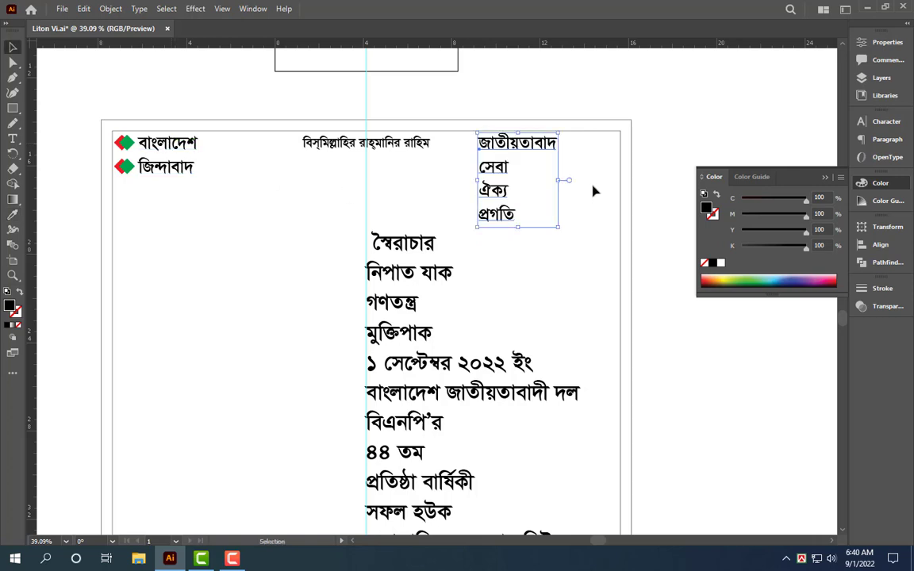
drag(520, 144, 582, 151)
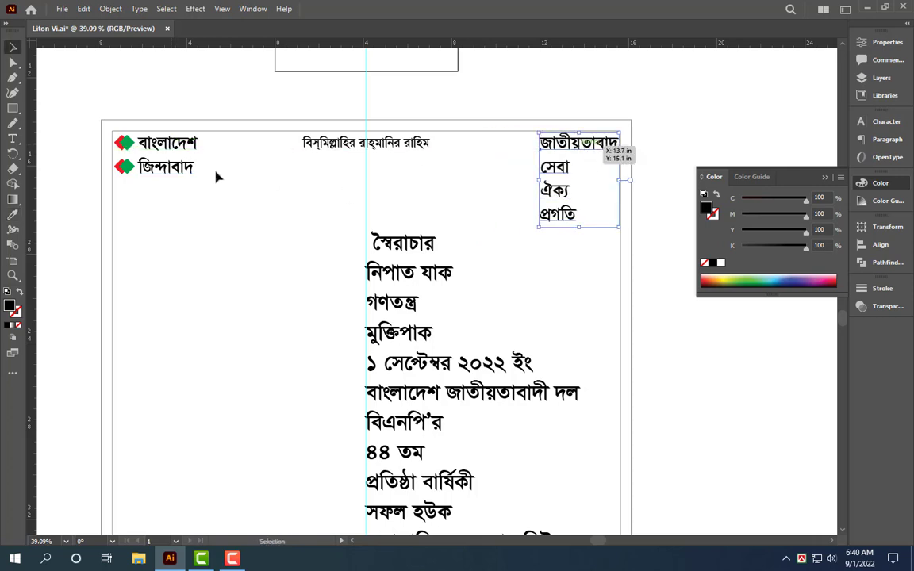
drag(123, 145, 519, 168)
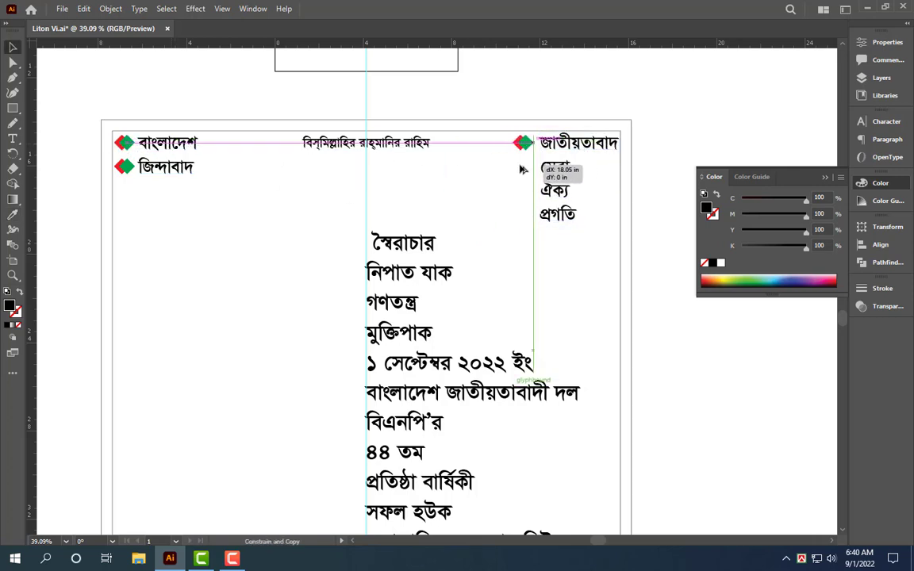
drag(521, 169, 521, 169)
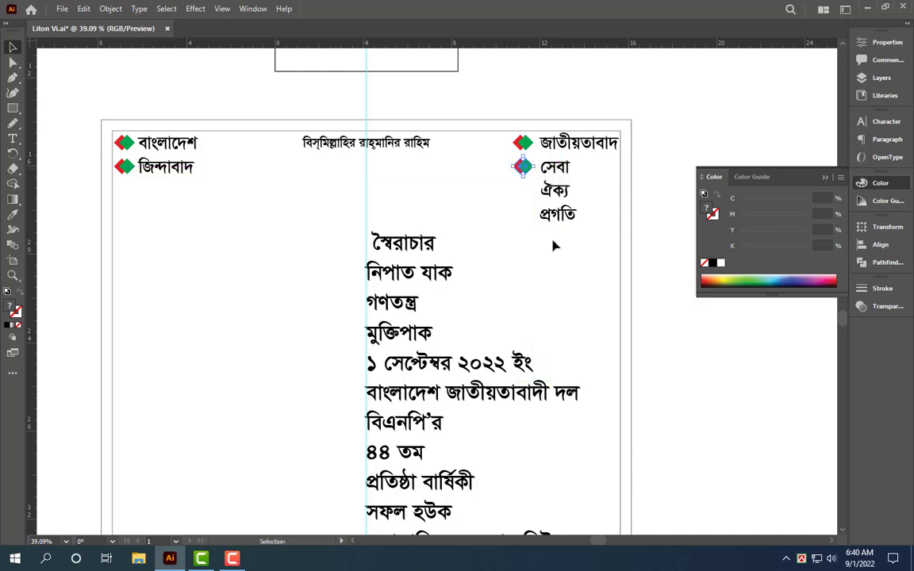
Delete the remaining slogan block's empty first line and move it toward the page bottom.
drag(556, 280, 472, 236)
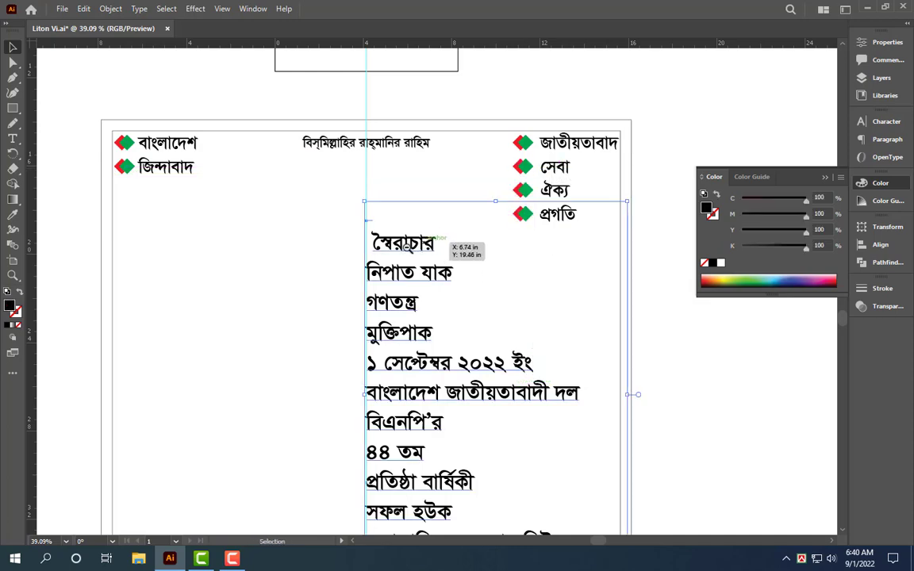
scroll(472, 236, down, 1)
key(ctrl+a)
key(Up)
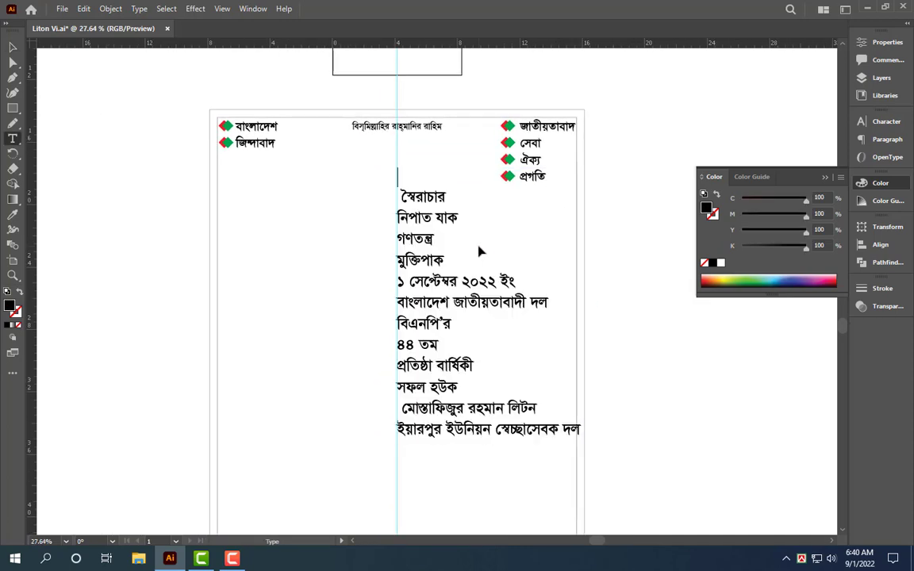
key(Delete)
drag(429, 208, 399, 328)
alt+scroll(417, 244, down, 1)
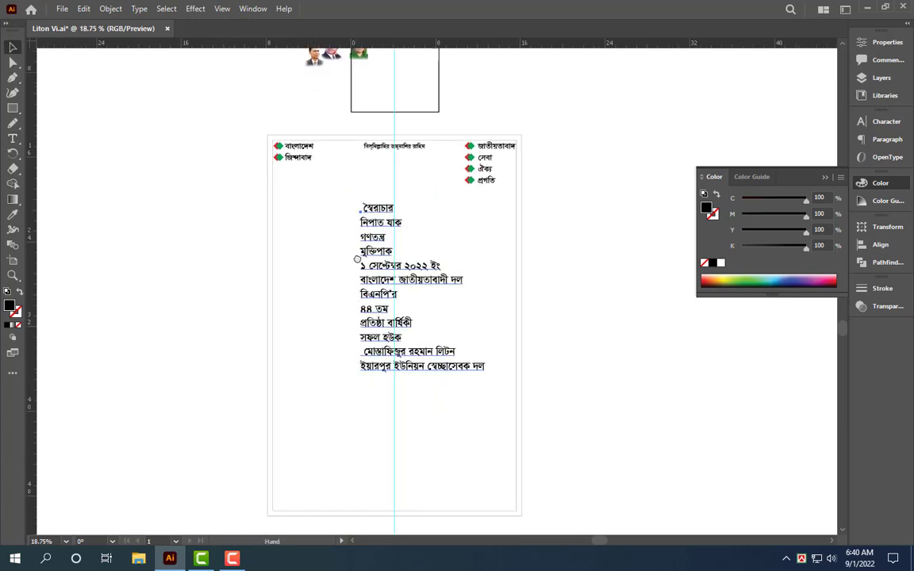
alt+scroll(389, 270, down, 1)
scroll(386, 264, up, 2)
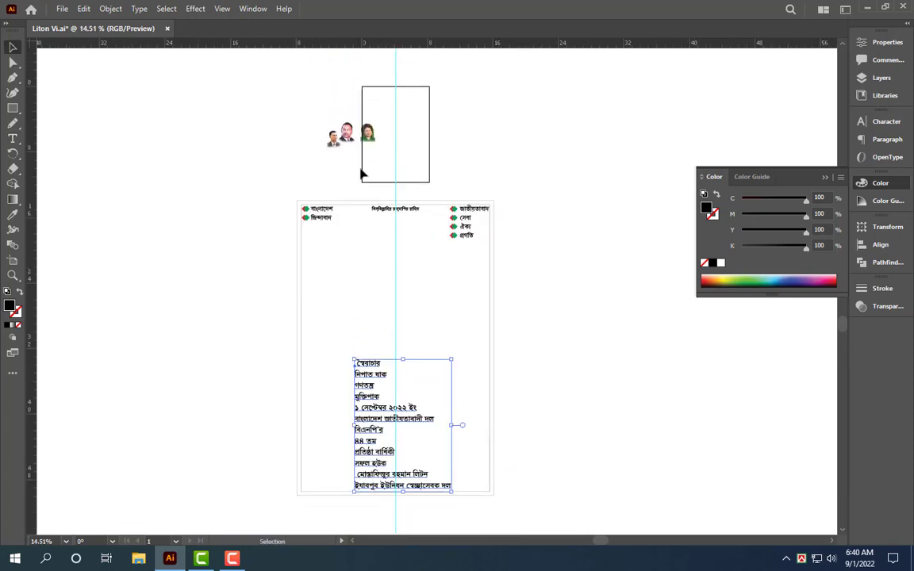
mouse_move(357, 142)
mouse_down()
mouse_move(321, 279)
mouse_move(308, 176)
mouse_up()
Enlarge the leader photo and place it below জিন্দাবাদ at the top left.
alt+scroll(319, 279, up, 4)
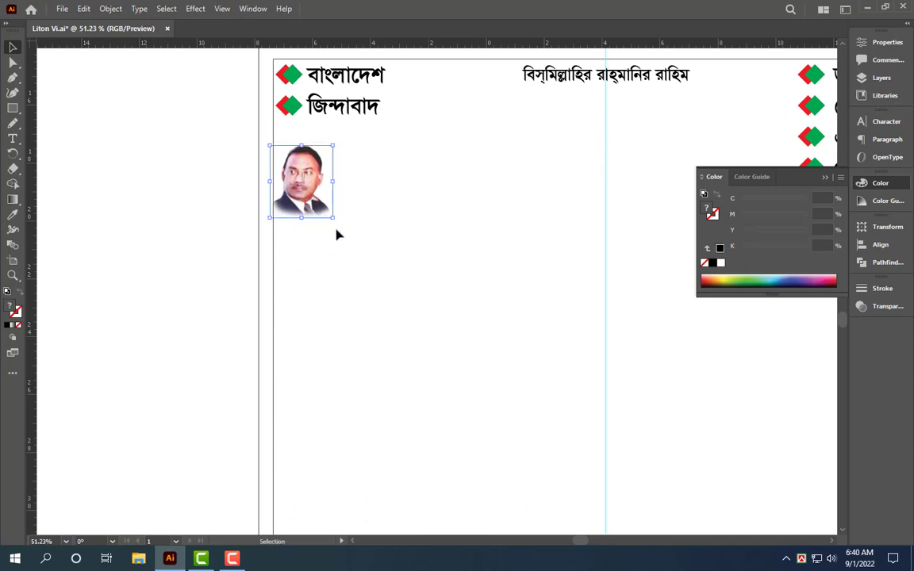
mouse_move(331, 215)
mouse_down()
mouse_move(554, 409)
mouse_move(511, 382)
mouse_up()
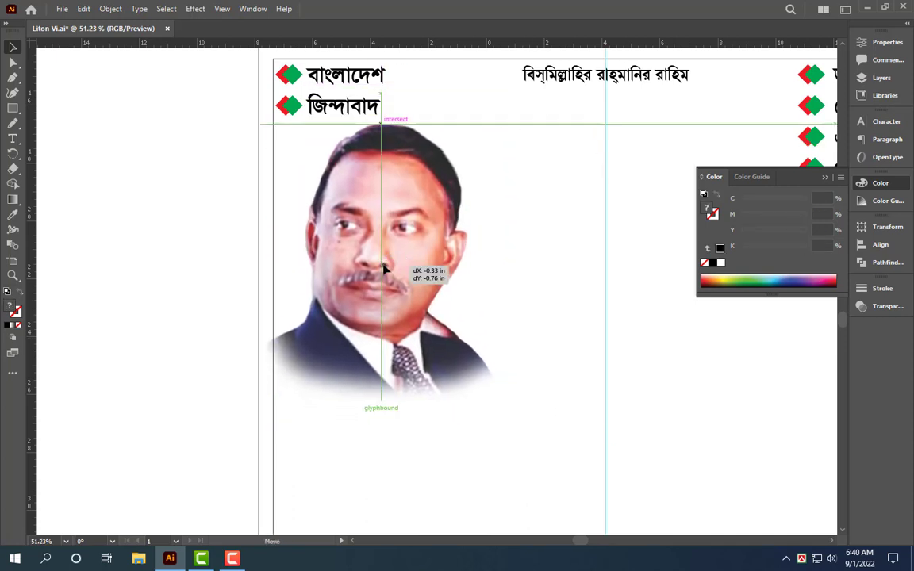
mouse_move(396, 311)
mouse_down()
mouse_move(389, 292)
mouse_move(395, 306)
mouse_up()
alt+scroll(394, 307, down, 1)
alt+scroll(395, 307, down, 2)
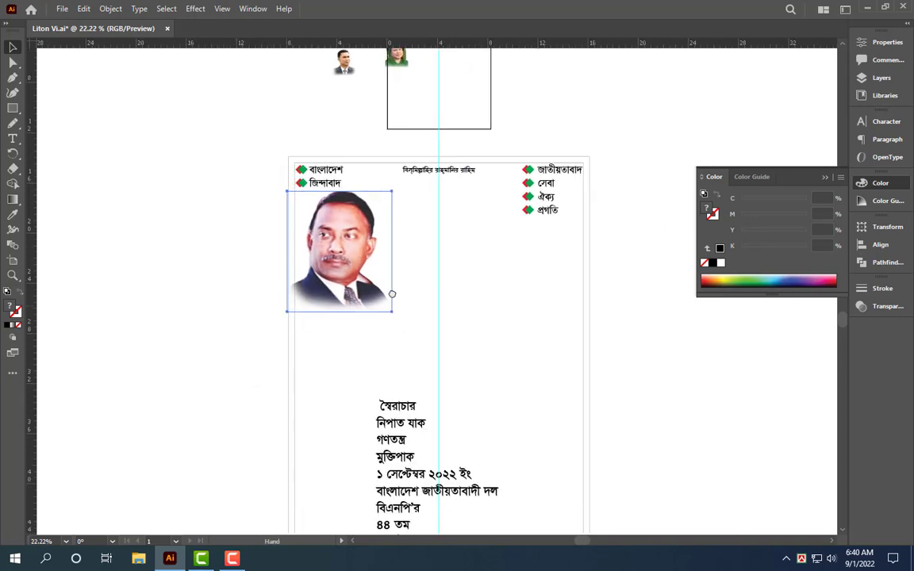
click(471, 230)
alt+scroll(449, 245, down, 1)
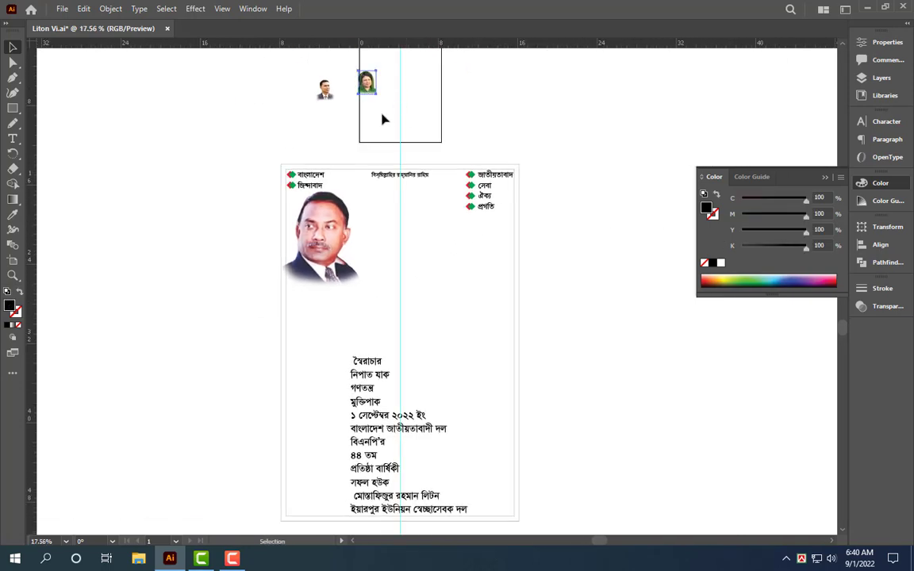
Bring the woman's small photo onto the poster and move it to the right side.
drag(382, 119, 460, 285)
alt+scroll(460, 285, up, 4)
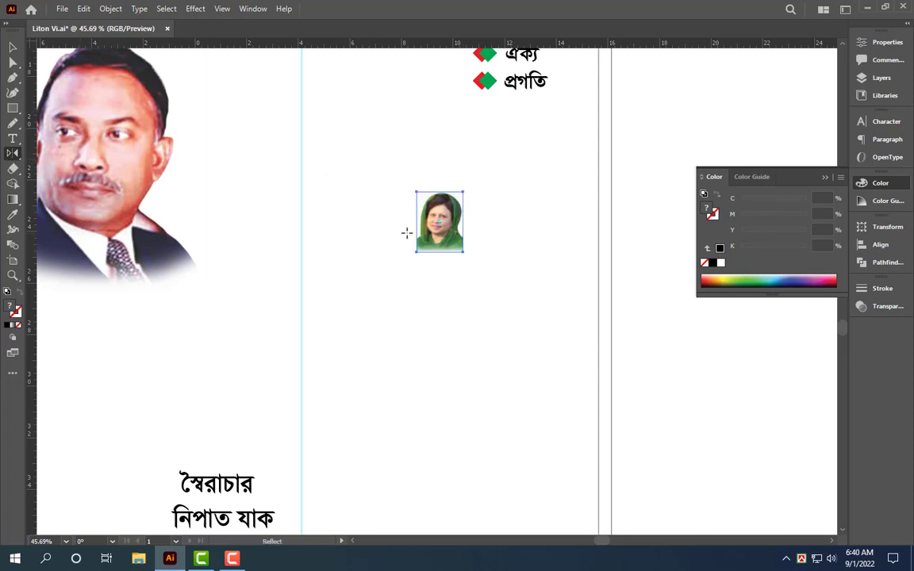
mouse_move(455, 234)
mouse_down()
mouse_move(587, 223)
mouse_move(418, 222)
mouse_up()
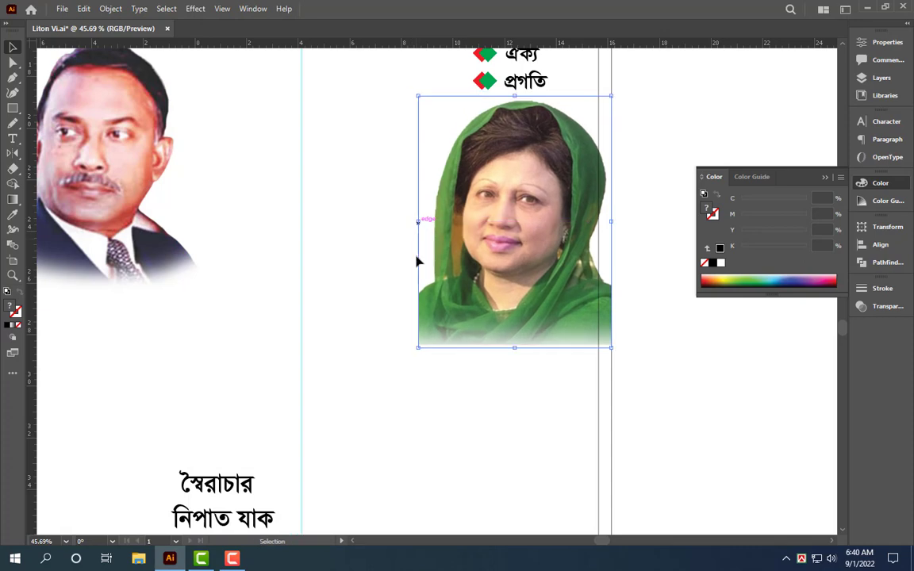
alt+scroll(419, 256, down, 2)
alt+scroll(464, 280, down, 2)
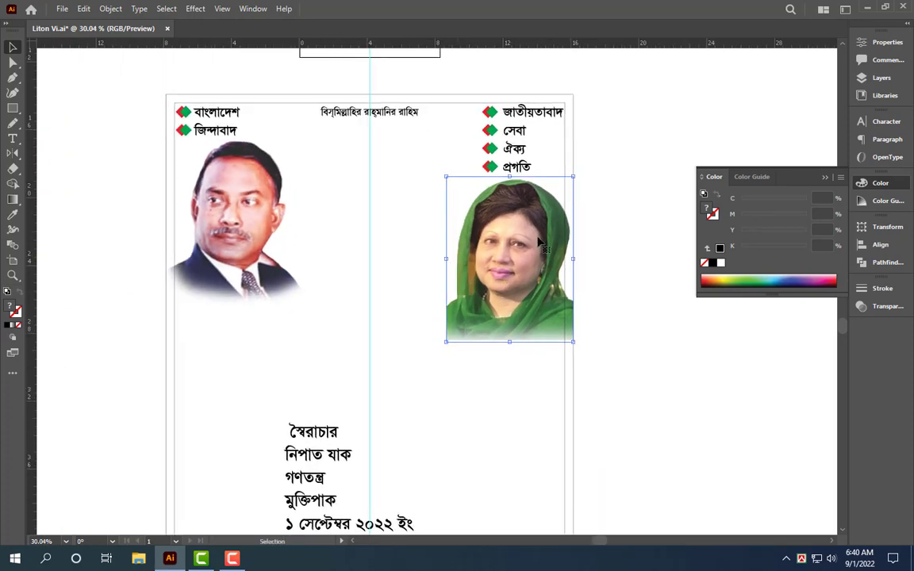
alt+scroll(405, 249, down, 1)
alt+scroll(361, 239, down, 1)
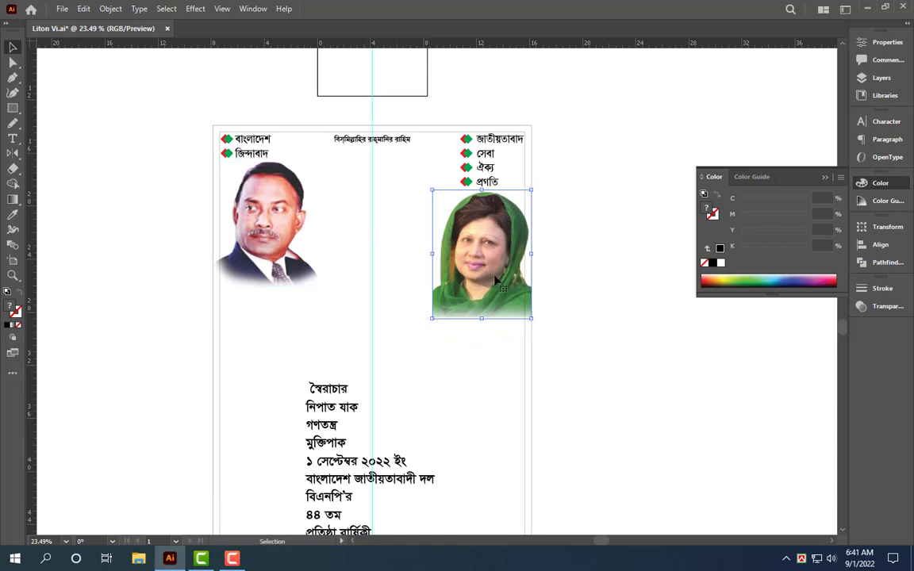
alt+scroll(404, 218, down, 1)
alt+scroll(438, 240, up, 2)
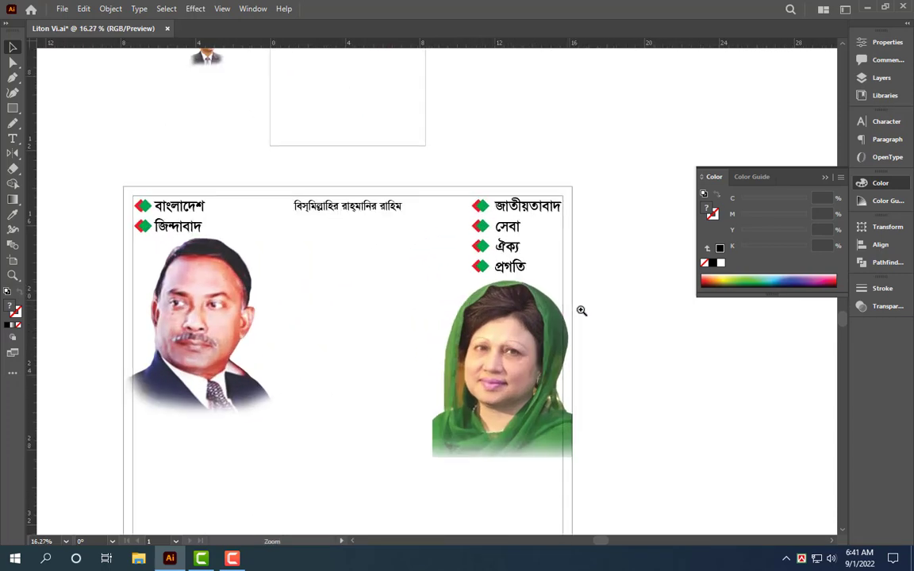
alt+scroll(582, 310, up, 1)
Shrink the right-hand slogan list and move the woman's photo up beneath it.
click(530, 261)
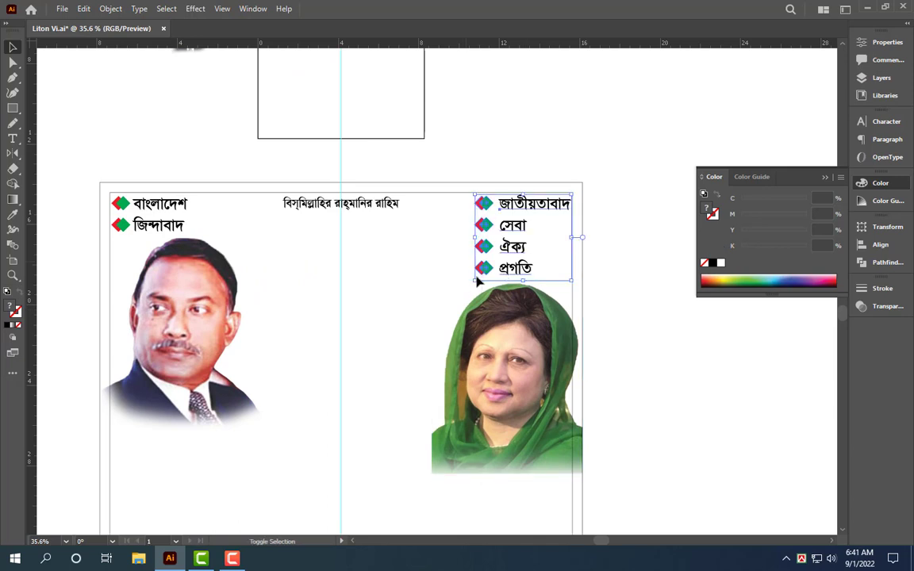
mouse_move(476, 279)
mouse_down()
mouse_move(515, 245)
mouse_move(499, 258)
mouse_up()
drag(522, 349, 526, 323)
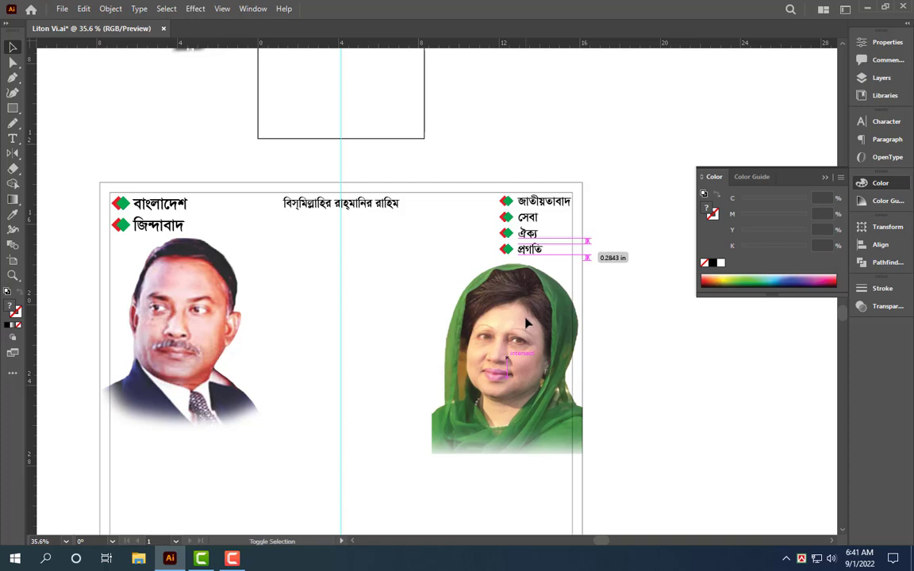
click(467, 231)
drag(588, 217, 586, 219)
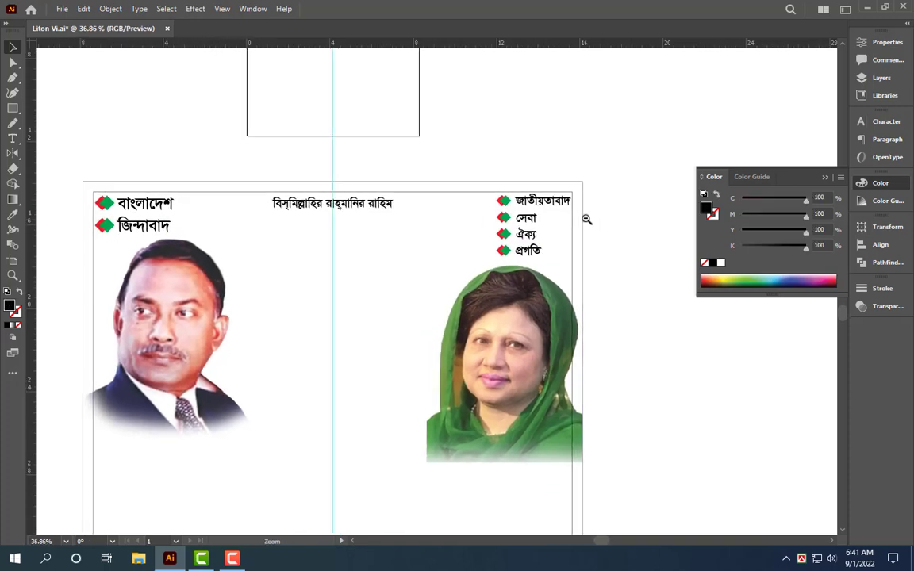
mouse_move(586, 218)
mouse_down()
mouse_move(479, 218)
mouse_move(354, 117)
mouse_move(387, 187)
mouse_up()
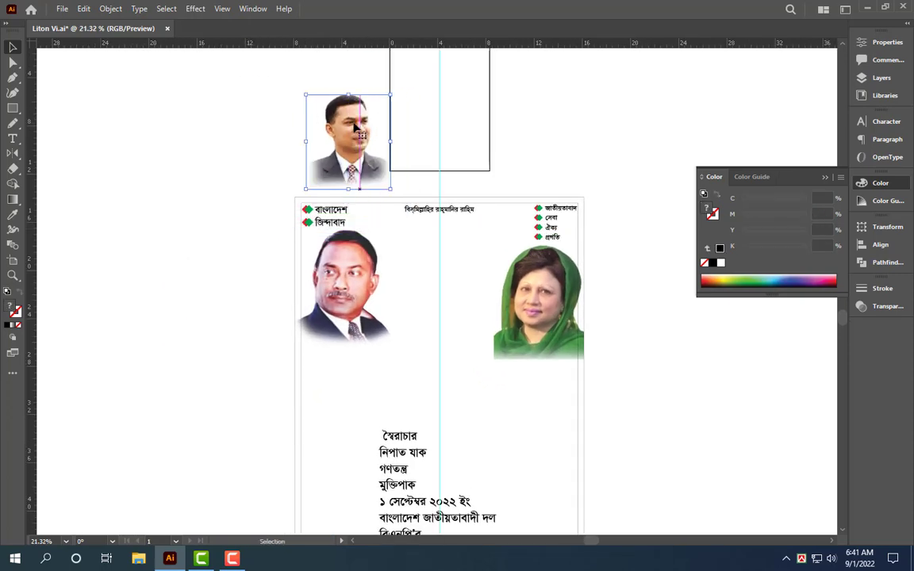
Enlarge the young man's photo and place it between the two top portraits.
drag(367, 118, 432, 339)
scroll(432, 339, down, 1)
drag(382, 288, 406, 247)
scroll(490, 292, up, 2)
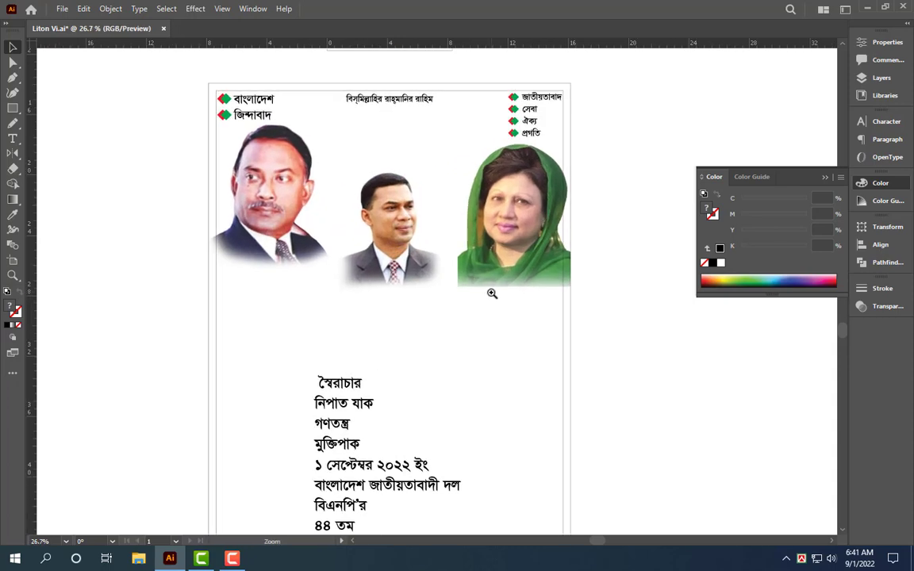
Select the right portrait, clear the selection, then select everything on the poster.
shift+click(510, 250)
click(510, 251)
click(578, 310)
key(ctrl+a)
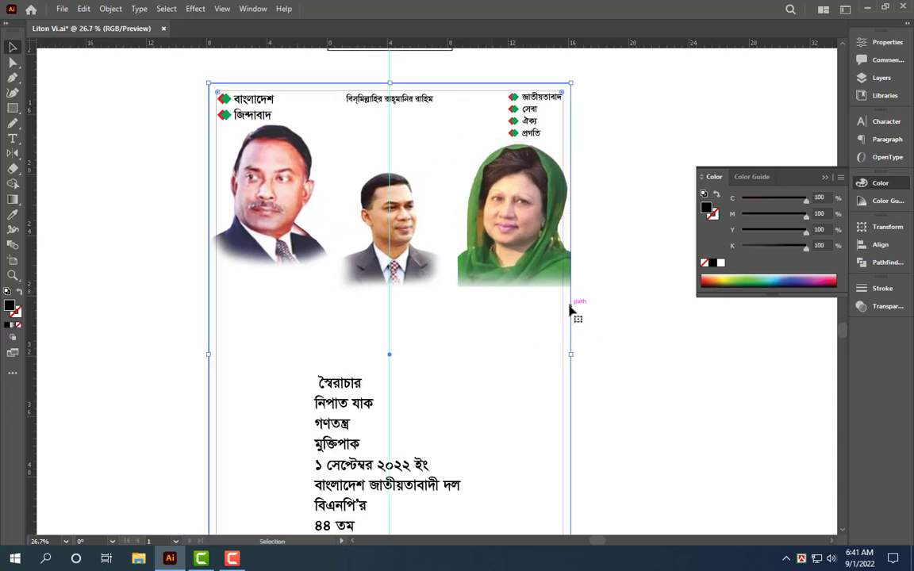
ctrl+alt+click(374, 261)
scroll(374, 261, down, 2)
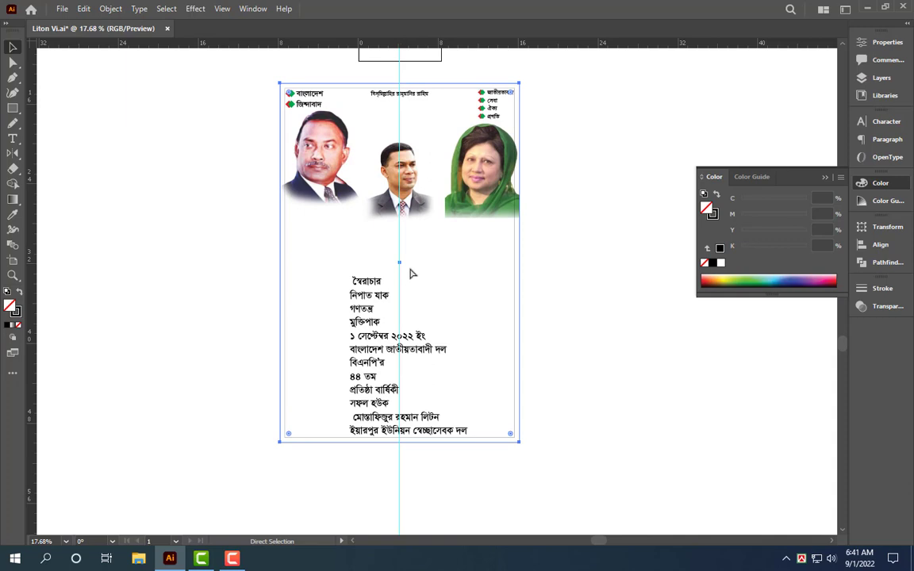
Narrow the rectangle to a right-side strip, fill it green (CMYK 100/0/100/0), and send it to back.
key(v)
drag(278, 261, 446, 260)
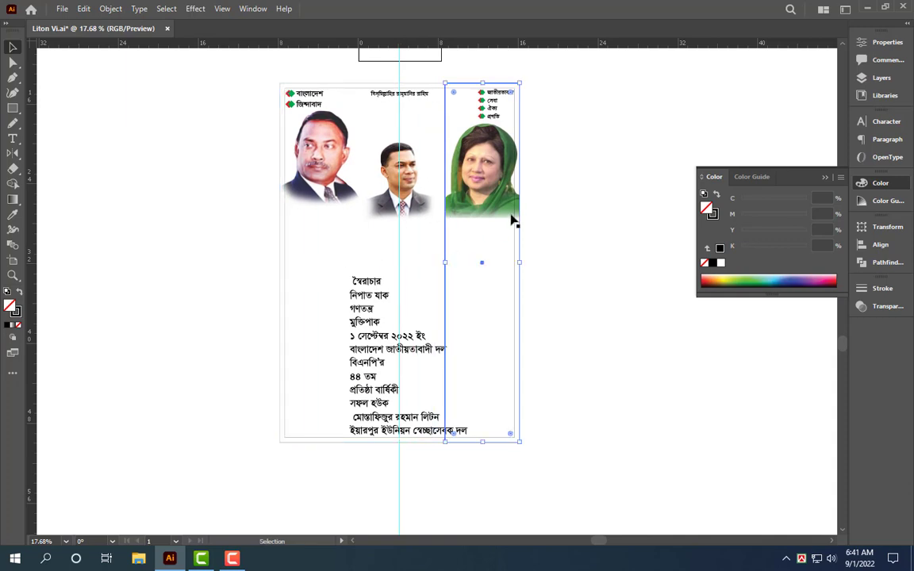
click(19, 293)
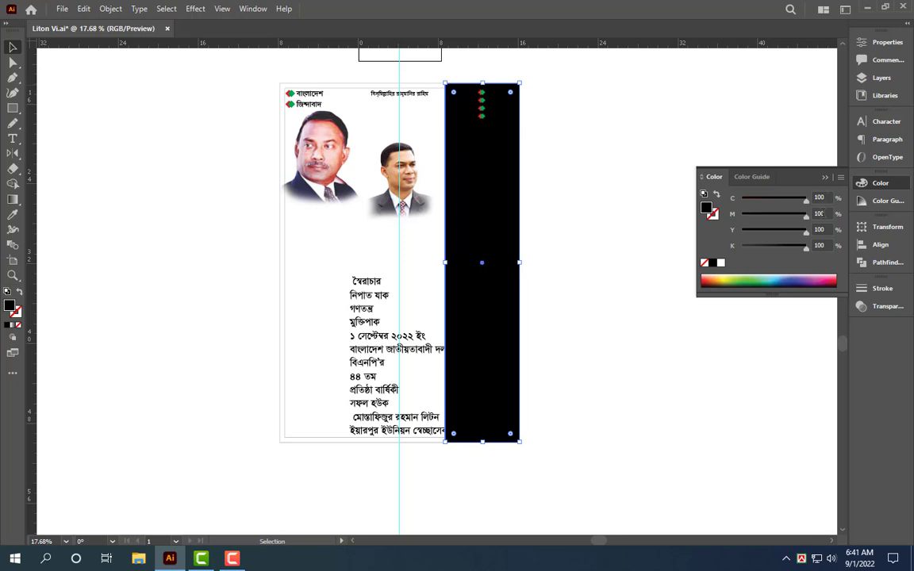
text(0)
key(Tab)
key(Tab)
text(0)
key(Tab)
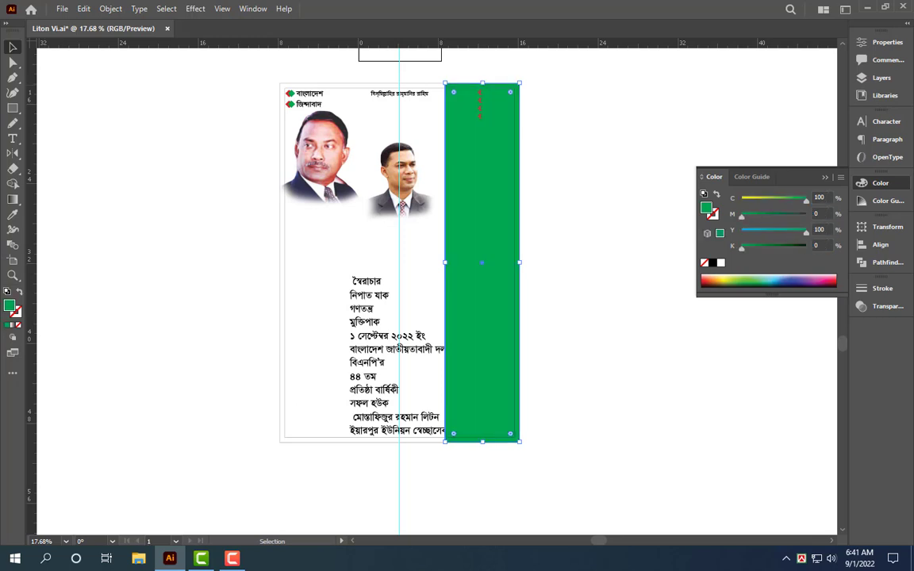
key(ctrl+shift+bracketleft)
Check the layering by selecting the woman's photo and the green strip, then select the background frame.
click(592, 212)
scroll(591, 212, up, 2)
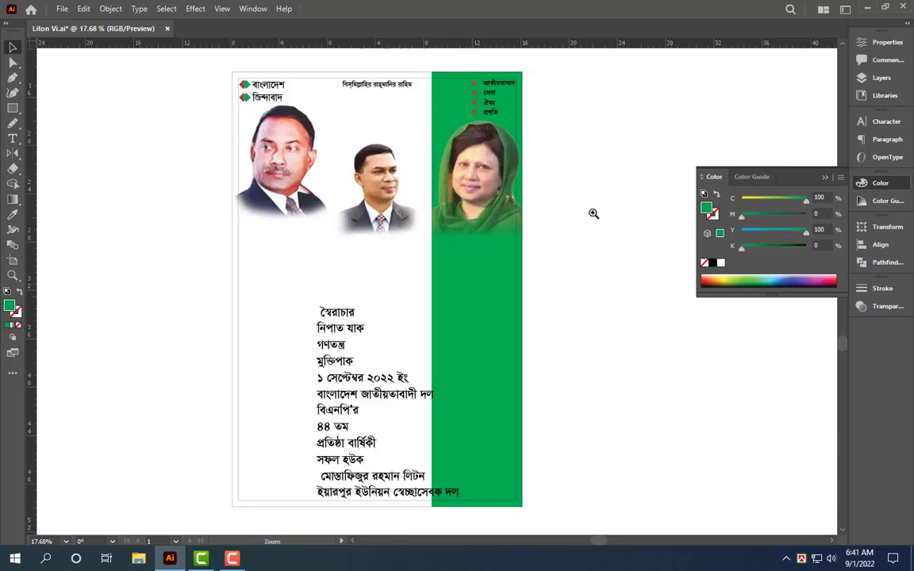
click(479, 192)
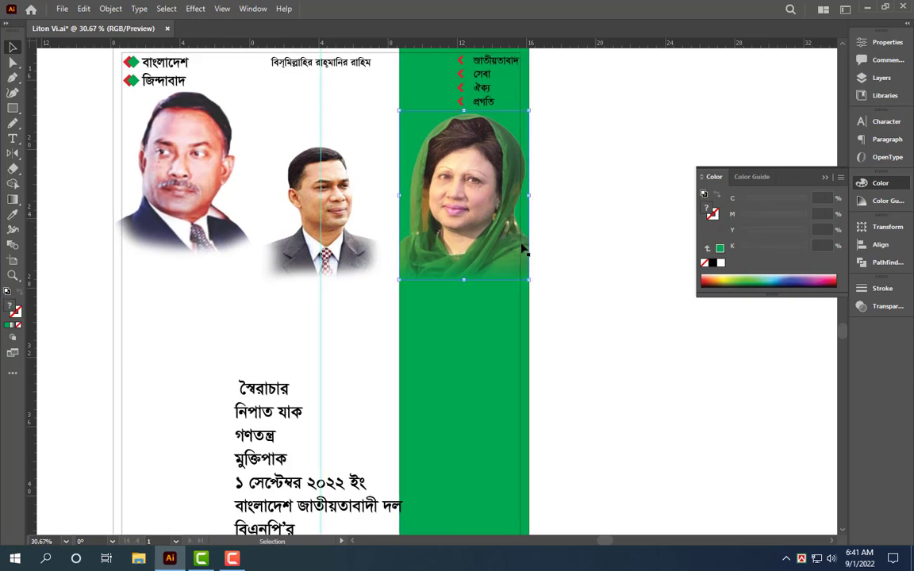
scroll(587, 245, down, 2)
click(571, 244)
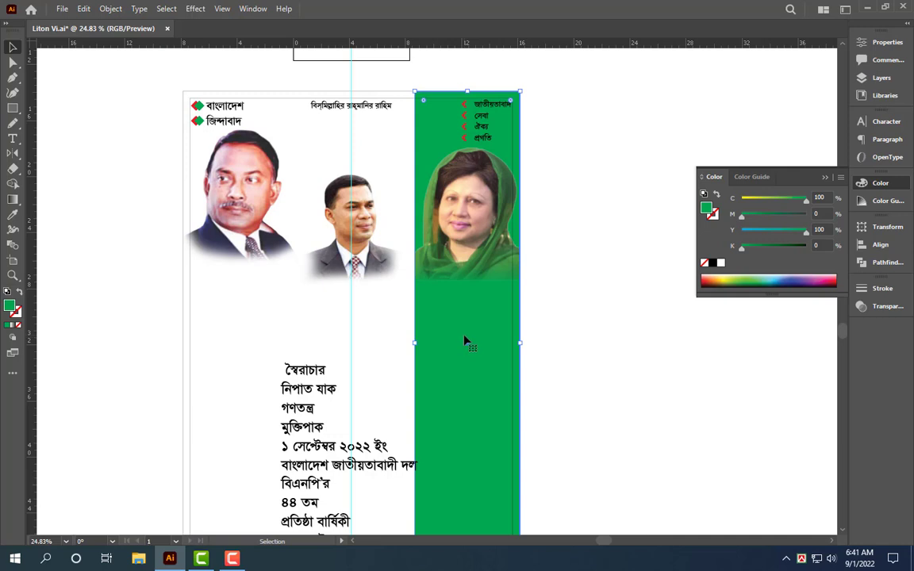
scroll(472, 333, down, 1)
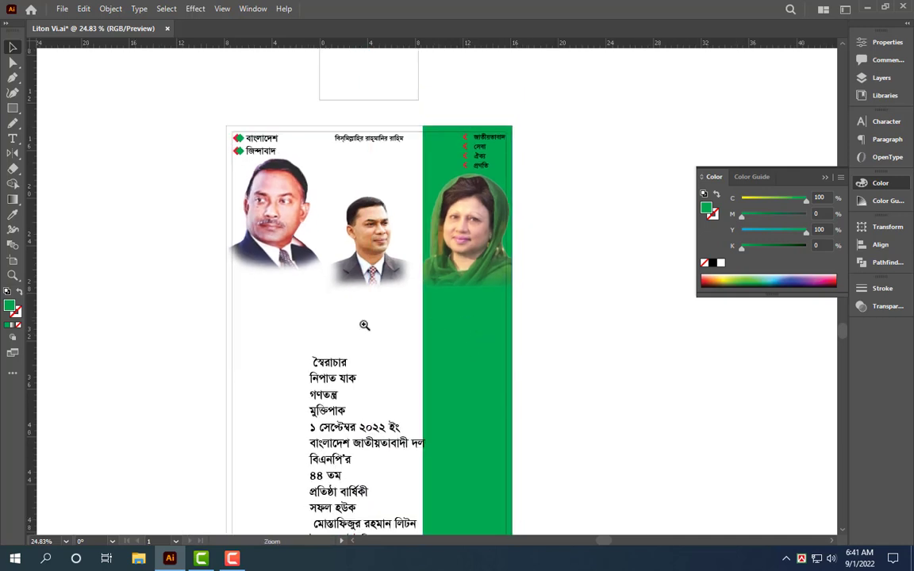
click(227, 326)
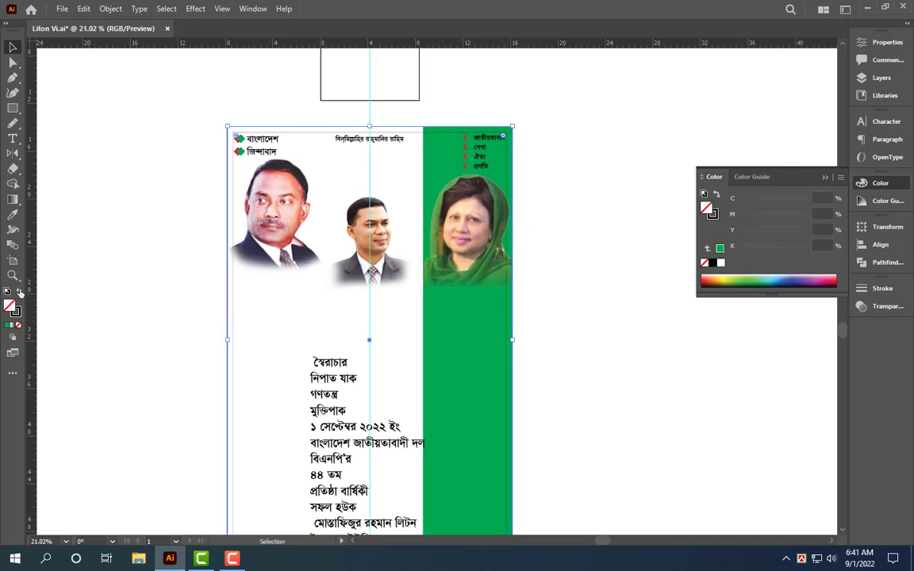
Fill the poster's background frame red (CMYK 0/100/100/0).
click(20, 292)
click(720, 264)
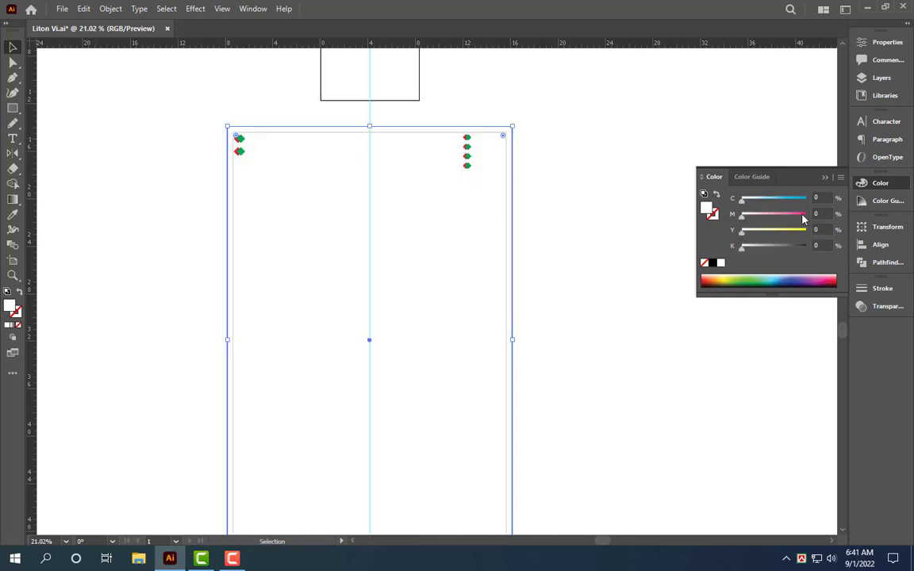
drag(742, 216, 805, 216)
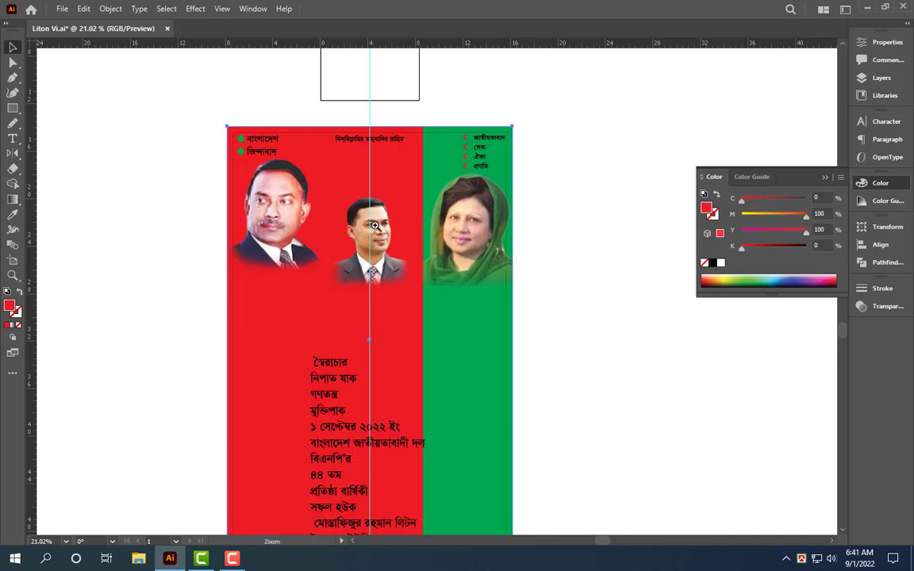
scroll(374, 225, down, 2)
scroll(519, 330, up, 2)
Widen the green strip leftward to the page centre.
click(421, 287)
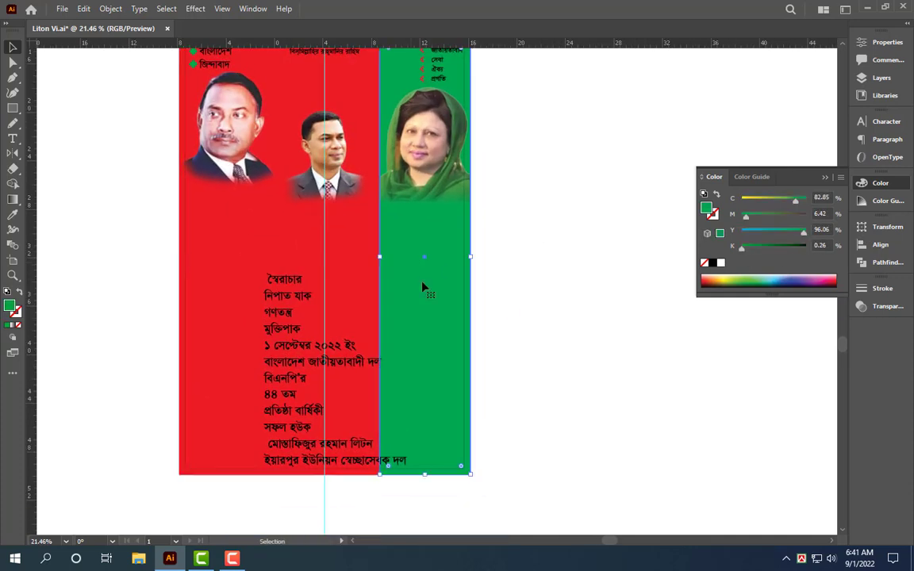
scroll(371, 324, up, 2)
drag(382, 311, 328, 311)
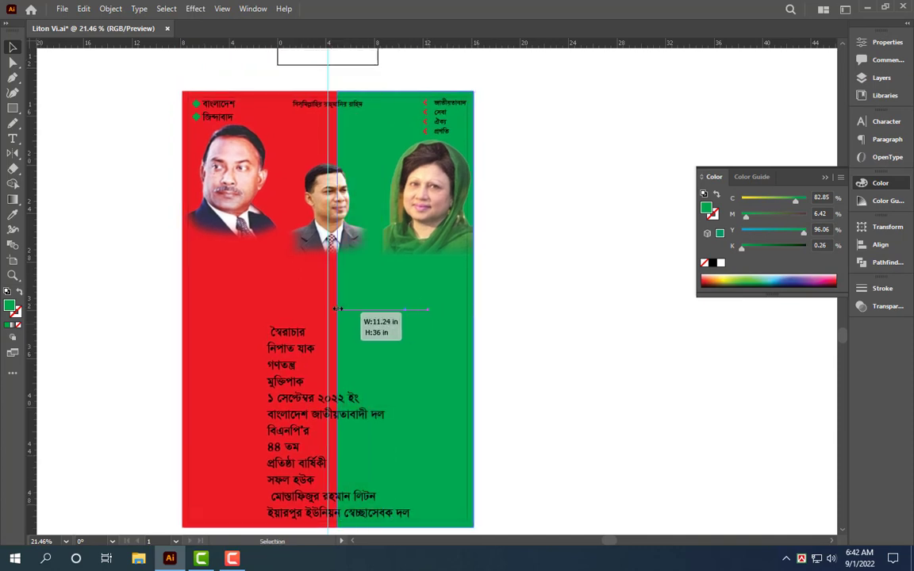
click(567, 282)
Nudge the middle man's photo slightly up, then select the red background rectangle.
click(325, 226)
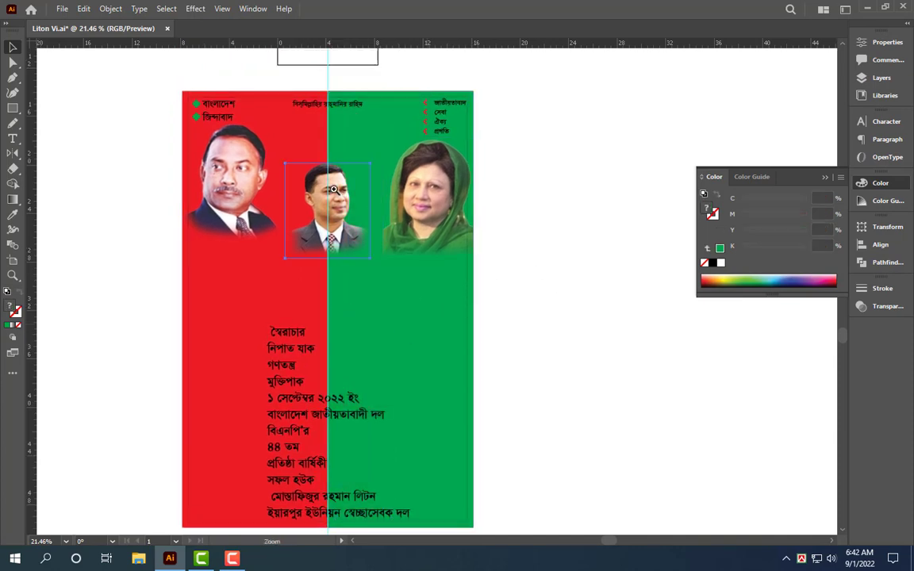
scroll(333, 202, up, 1)
drag(327, 150, 325, 143)
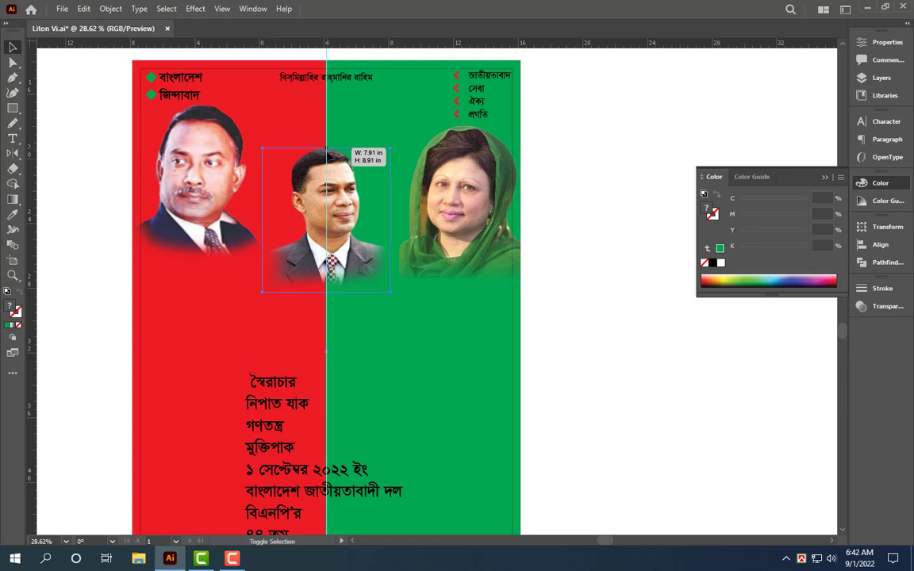
drag(420, 144, 377, 140)
scroll(377, 198, down, 1)
scroll(381, 238, down, 1)
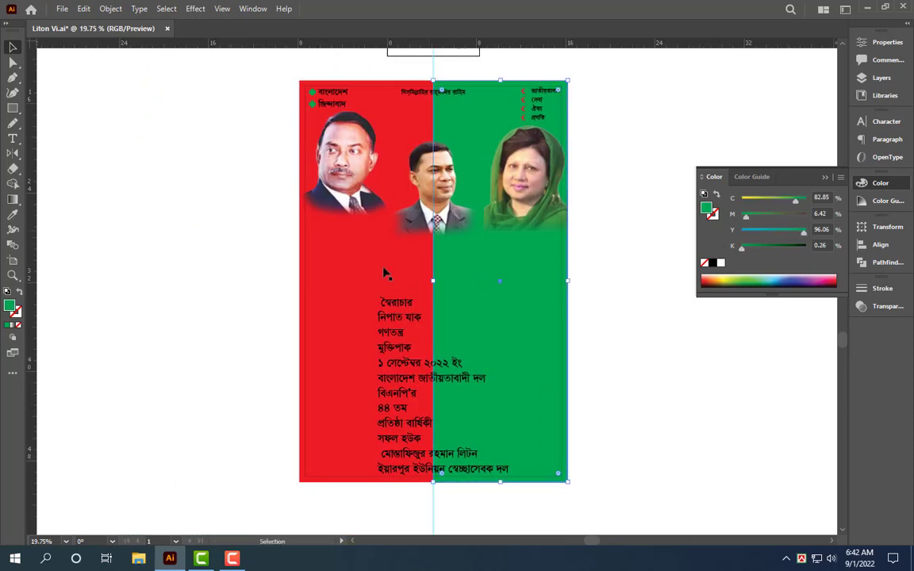
click(385, 267)
Shorten and narrow the top-centre box around the Bismillah heading.
key(v)
drag(433, 482, 479, 112)
scroll(472, 119, up, 2)
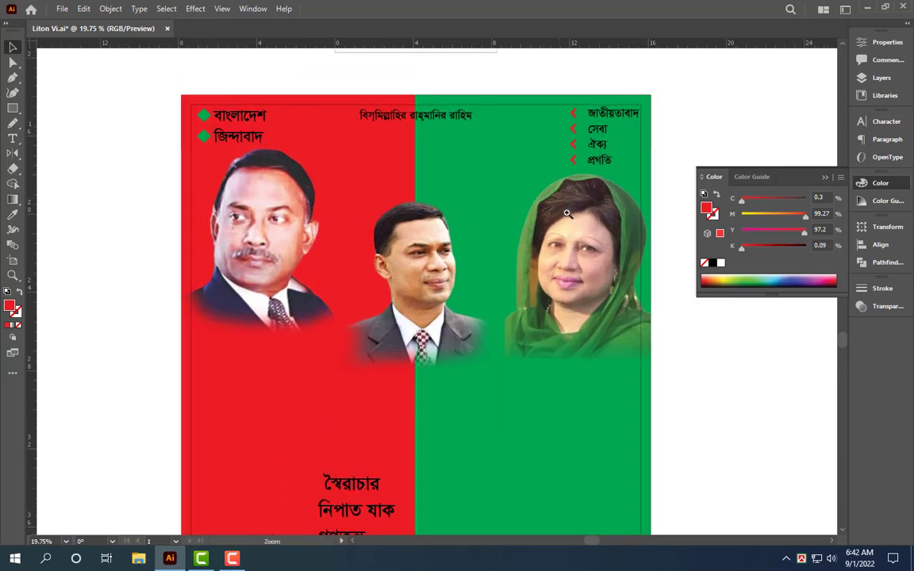
scroll(459, 191, up, 1)
drag(372, 213, 382, 179)
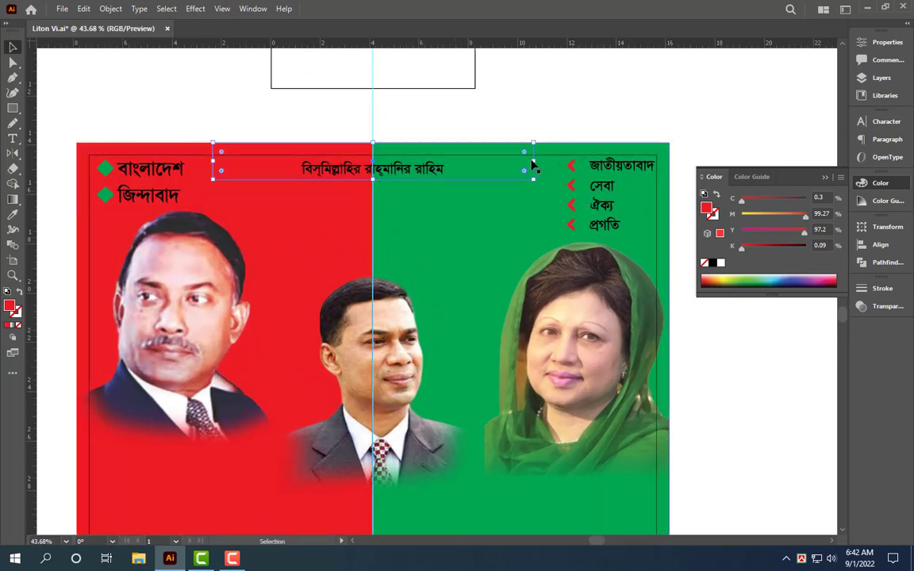
drag(532, 164, 457, 168)
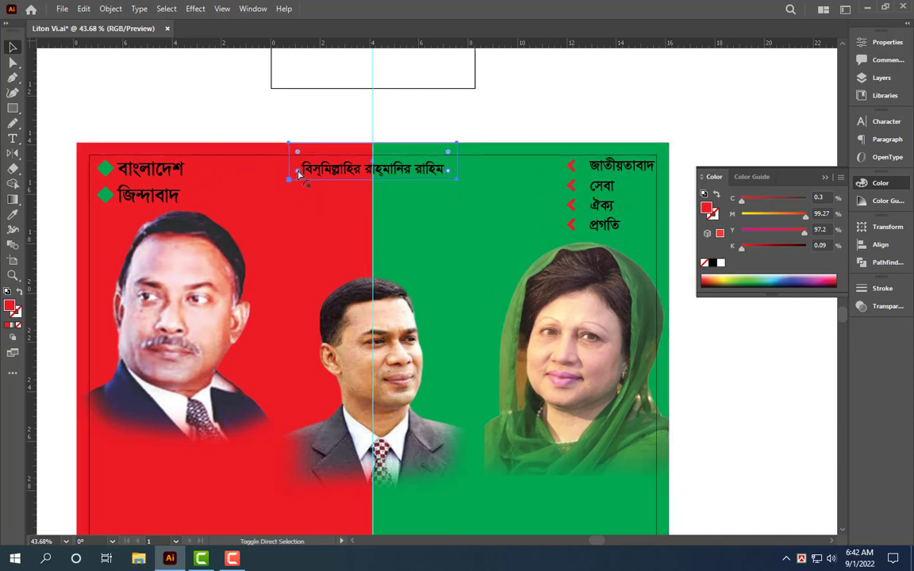
Round the box's corners, fill it white, and nudge the Bismillah heading up.
drag(298, 173, 315, 157)
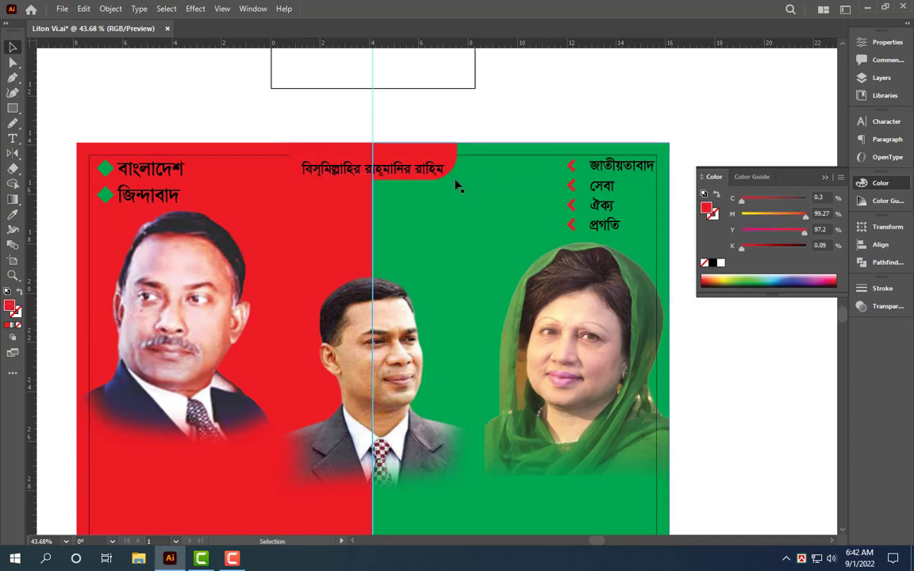
click(721, 264)
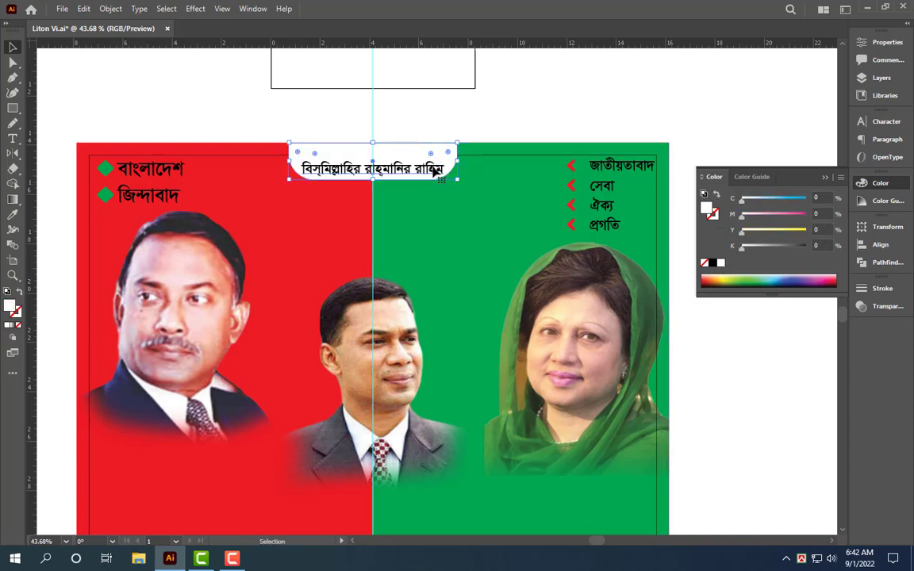
click(435, 171)
key(Up)
key(Up)
key(Up)
key(Up)
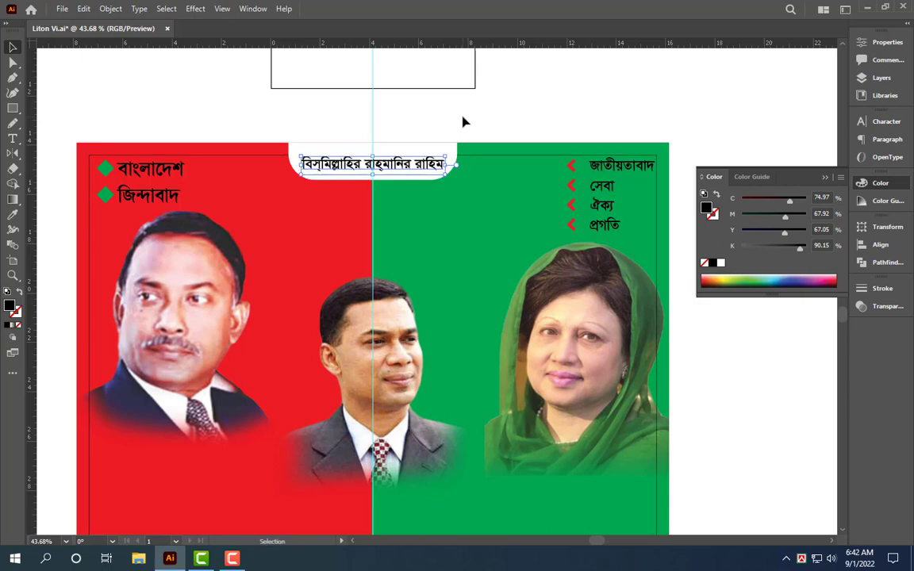
Make the right and left slogan list text white.
click(499, 97)
scroll(500, 98, down, 1)
click(611, 170)
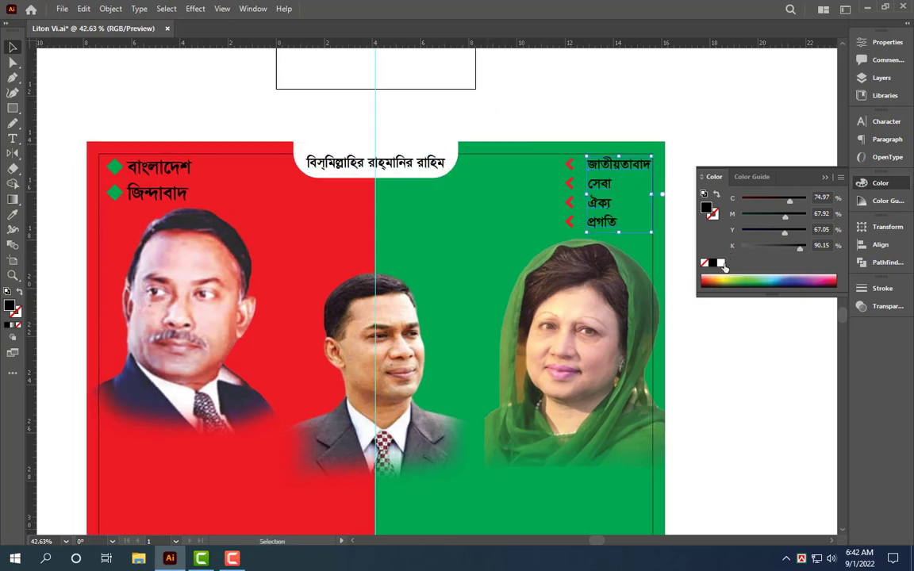
click(723, 266)
click(158, 191)
click(721, 264)
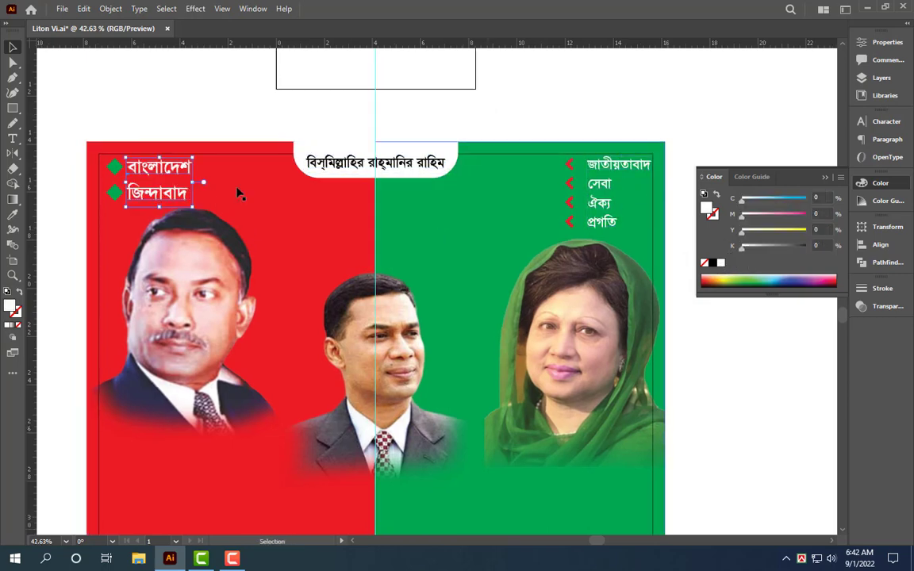
Make the two left diamond bullets and three right bullets white.
click(113, 193)
shift+click(114, 166)
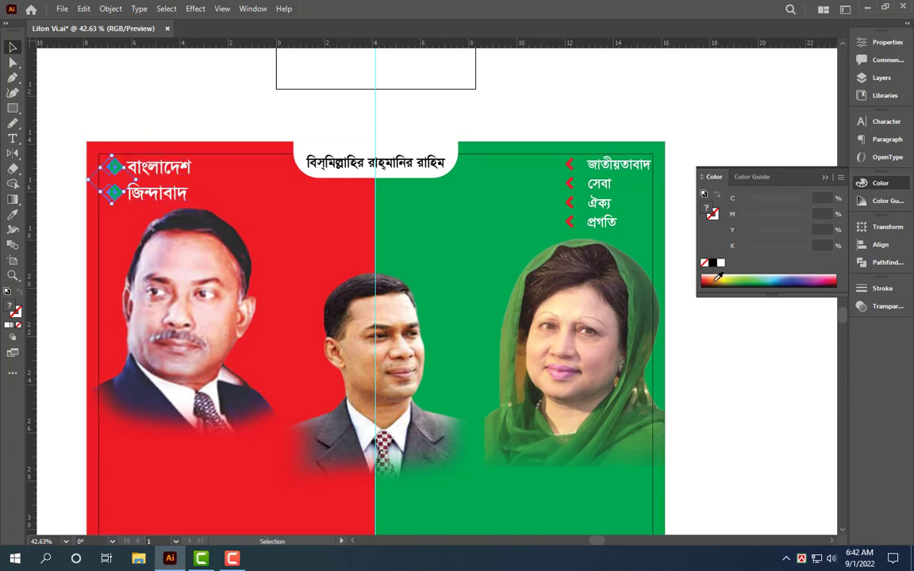
click(719, 264)
click(474, 105)
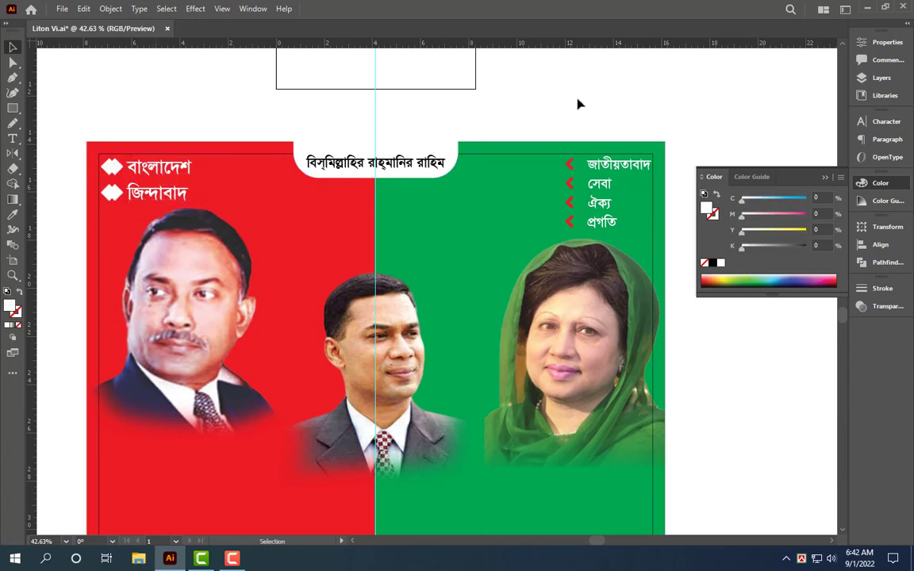
click(570, 164)
shift+click(569, 184)
shift+click(571, 203)
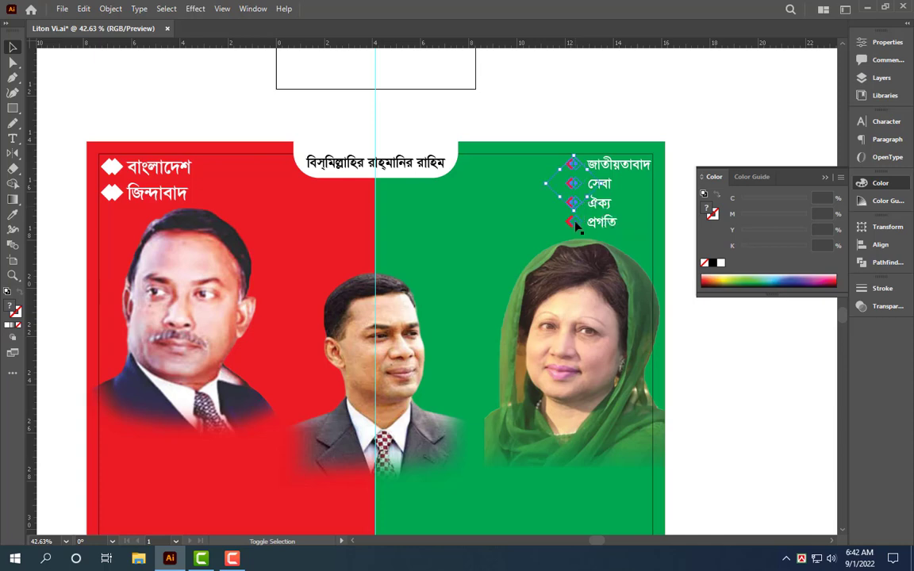
click(720, 264)
click(682, 118)
Move the lower text block up and to the left.
scroll(500, 103, down, 1)
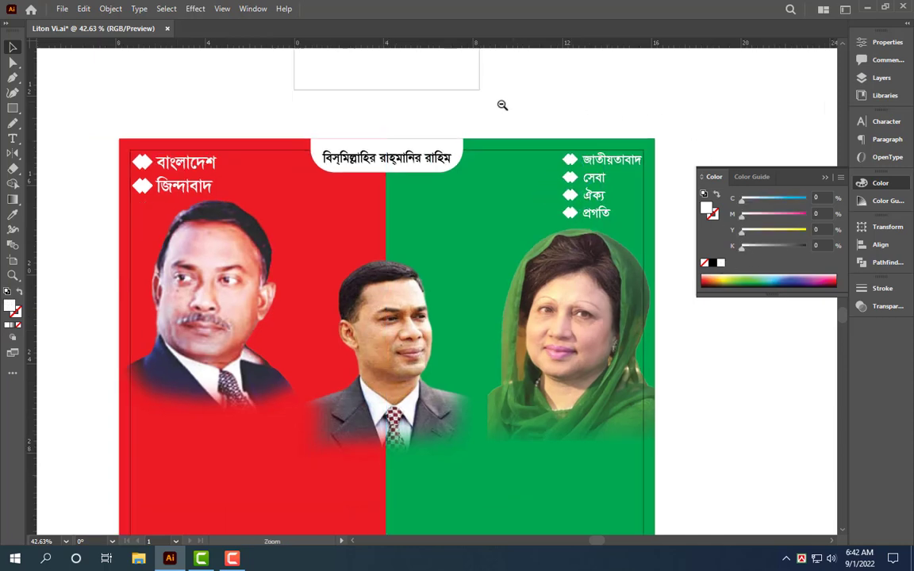
scroll(444, 117, down, 2)
scroll(435, 227, down, 2)
scroll(420, 262, down, 2)
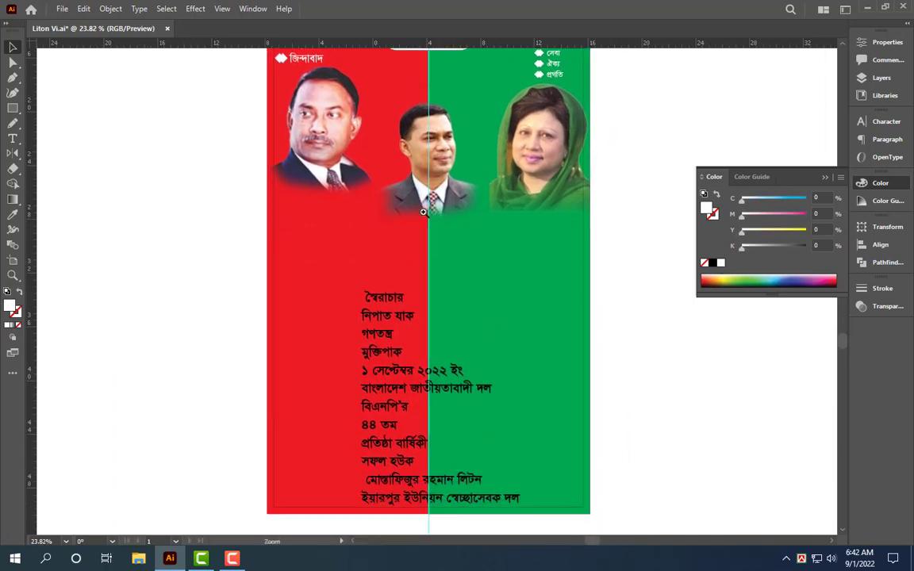
scroll(403, 305, down, 1)
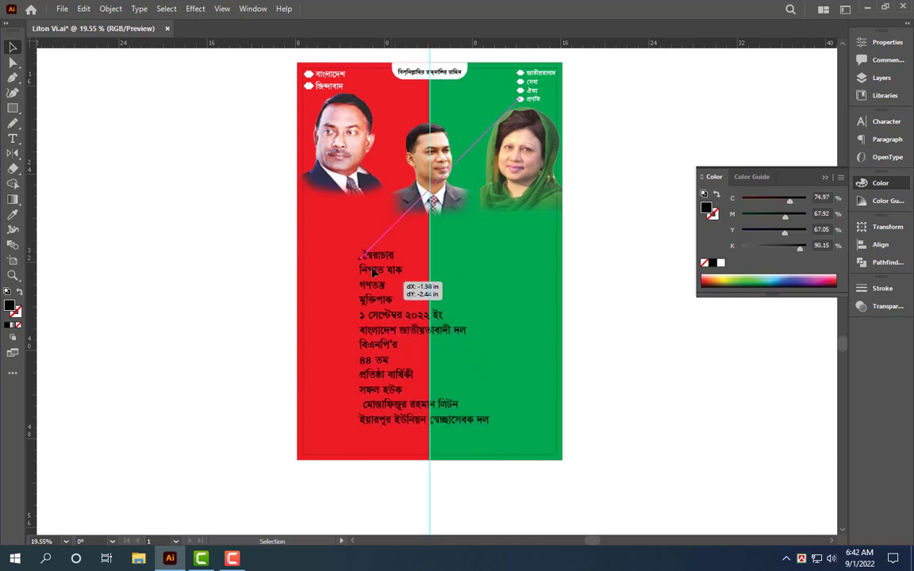
drag(394, 312, 375, 272)
Cut the first four slogan lines out of the lower text block.
scroll(431, 248, up, 3)
key(t)
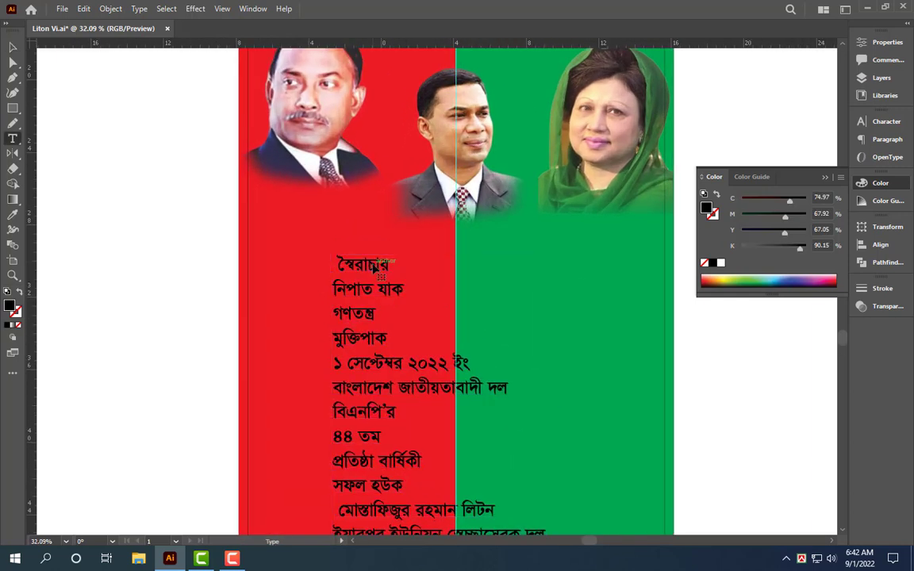
key(shift+Down)
key(shift+Down)
key(shift+Down)
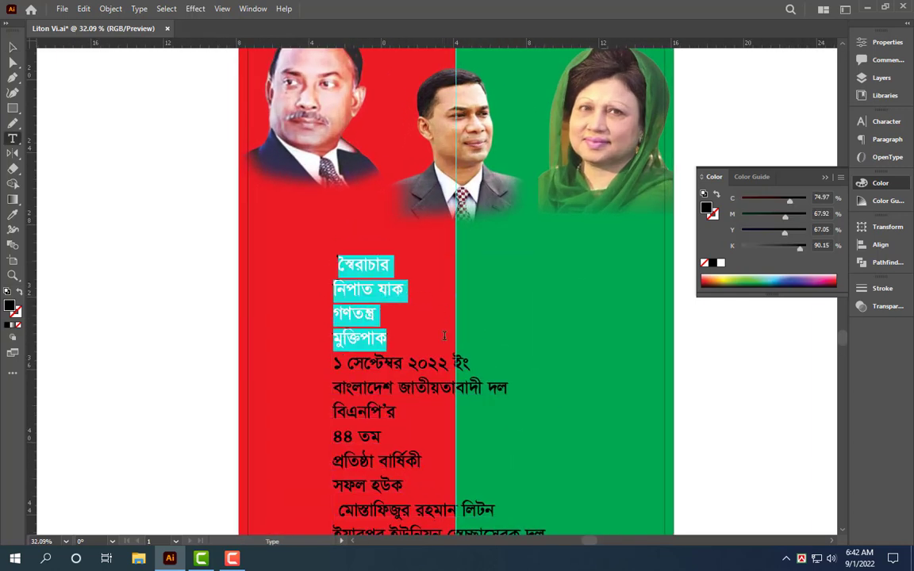
key(BackSpace)
key(Delete)
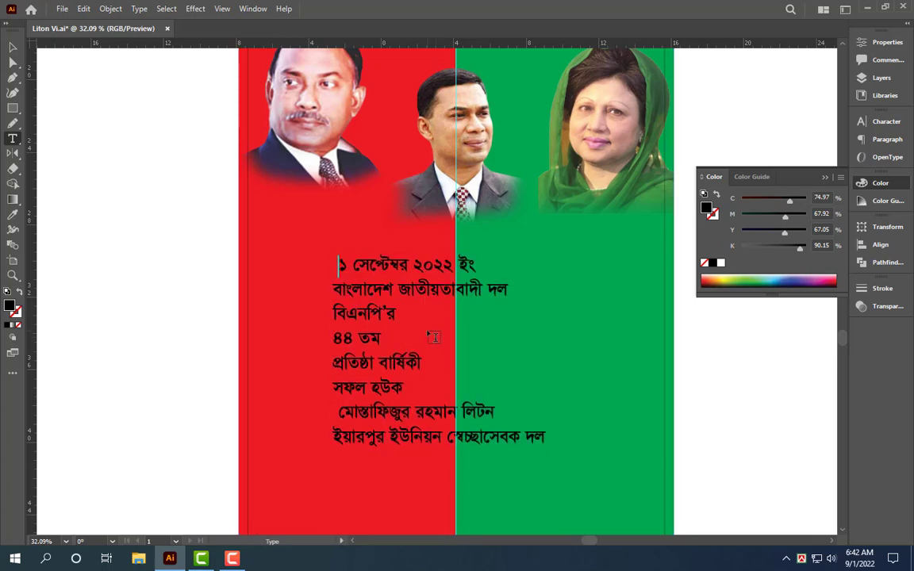
key(Escape)
Duplicate the date text block and replace its text with the four slogan lines.
scroll(433, 337, up, 3)
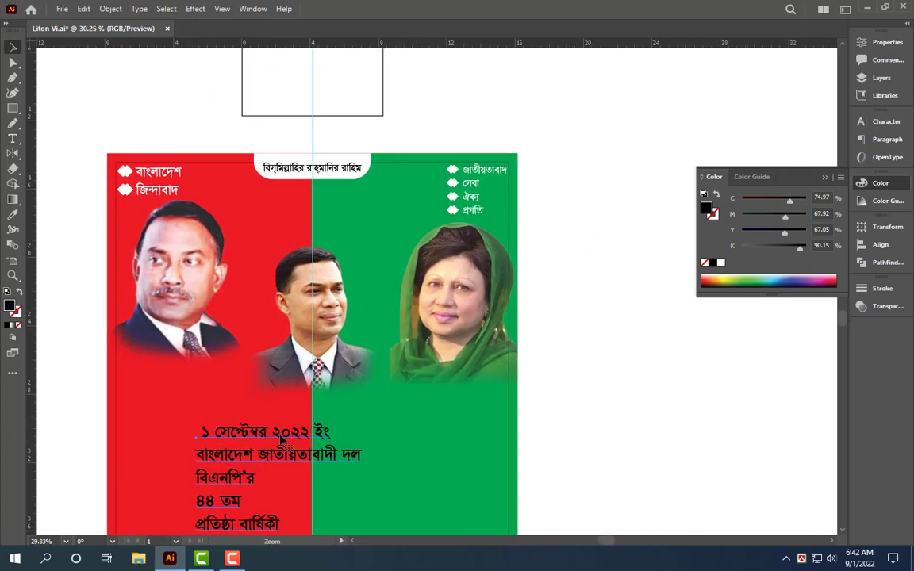
drag(238, 432, 236, 429)
key(ctrl+v)
double_click(384, 230)
key(ctrl+a)
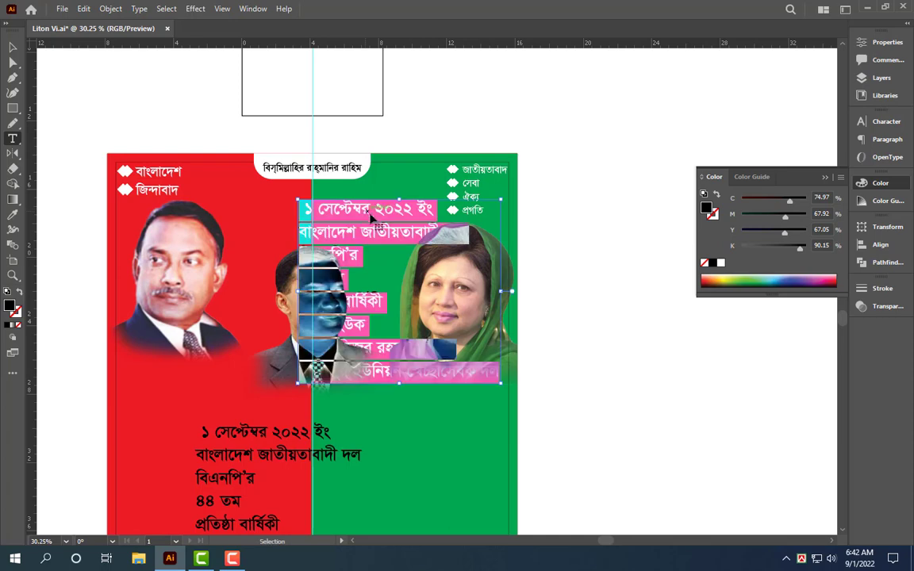
key(ctrl+v)
key(Escape)
scroll(361, 163, down, 2)
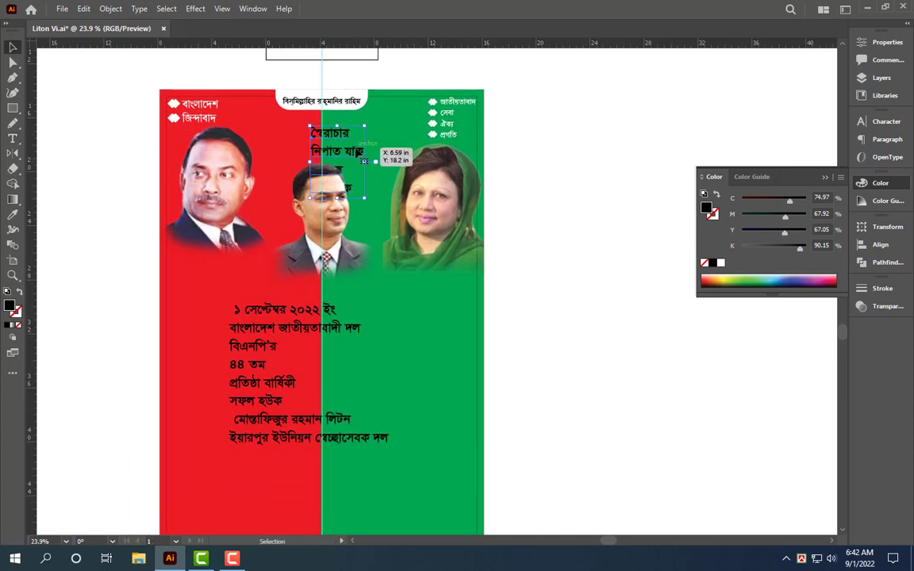
Move the slogan block aside, shift the middle and right portraits left, and enlarge the portraits.
drag(358, 153, 228, 306)
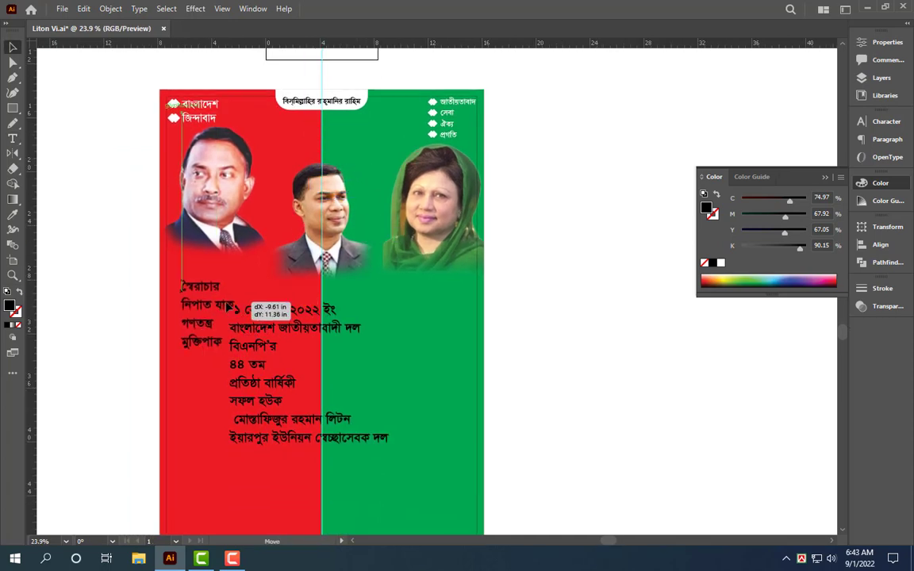
drag(354, 261, 341, 262)
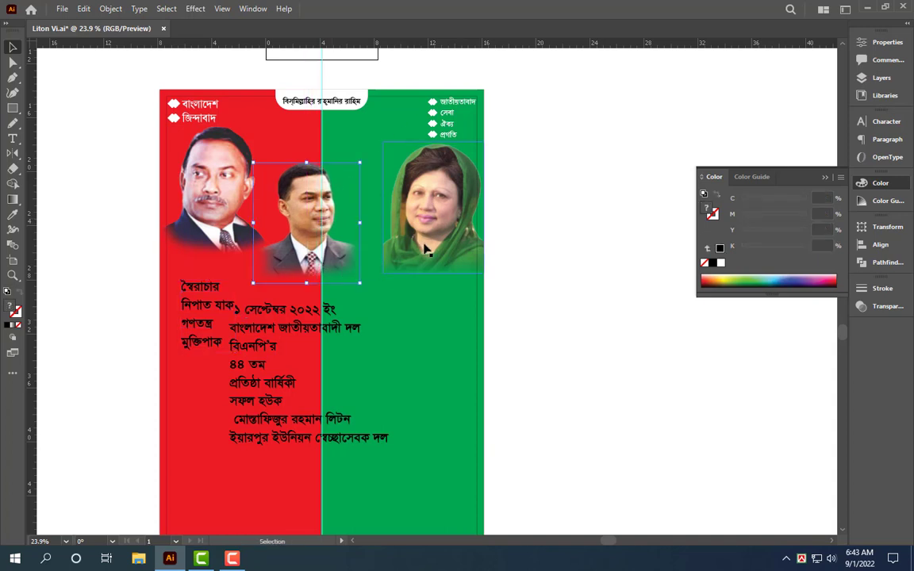
drag(425, 249, 399, 248)
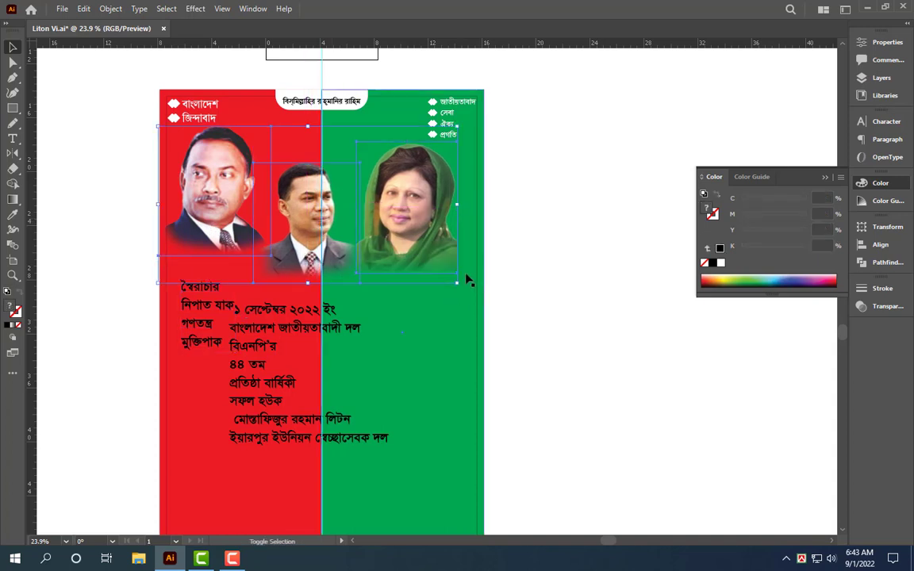
mouse_move(459, 205)
mouse_down()
mouse_move(487, 204)
mouse_move(489, 194)
mouse_up()
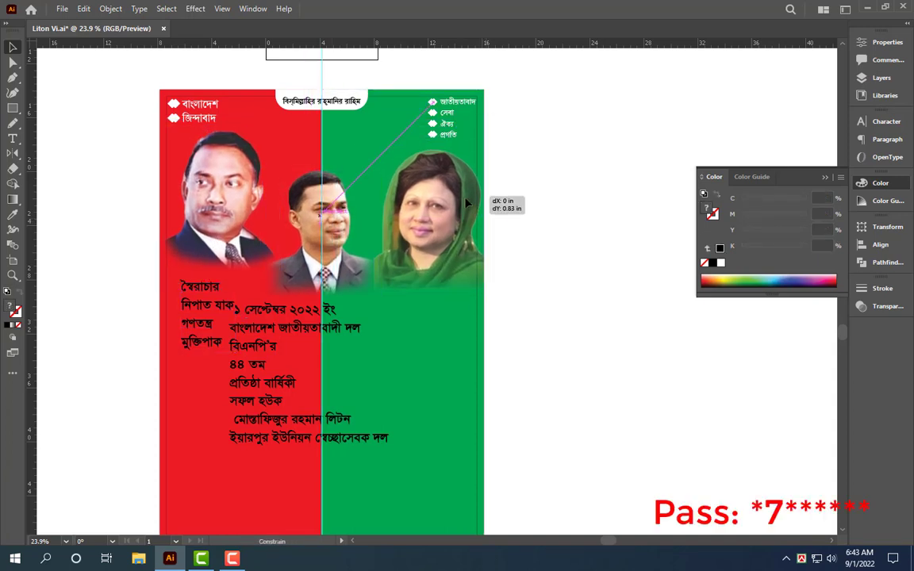
click(555, 145)
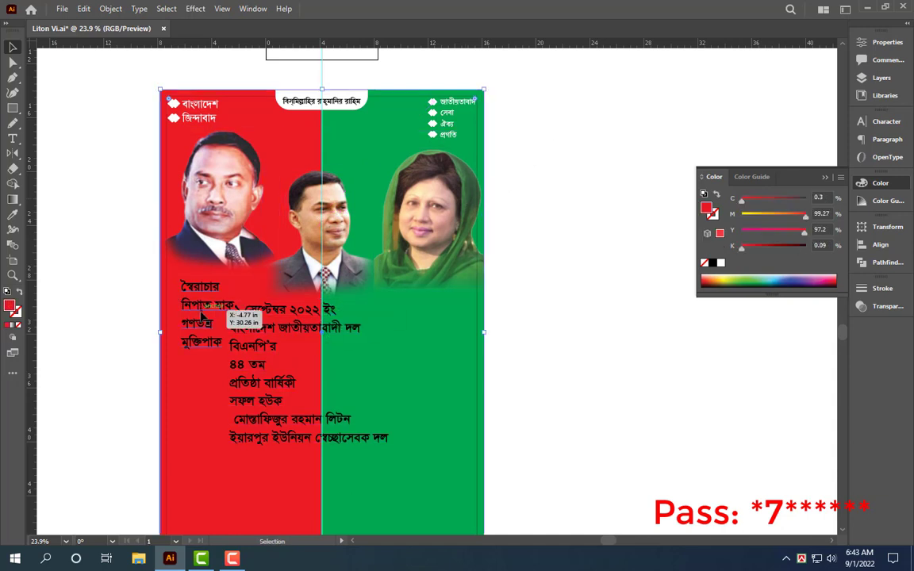
Place the স্বৈরাচার slogan block at the top centre above the middle portrait.
drag(205, 349, 325, 199)
scroll(325, 198, down, 3)
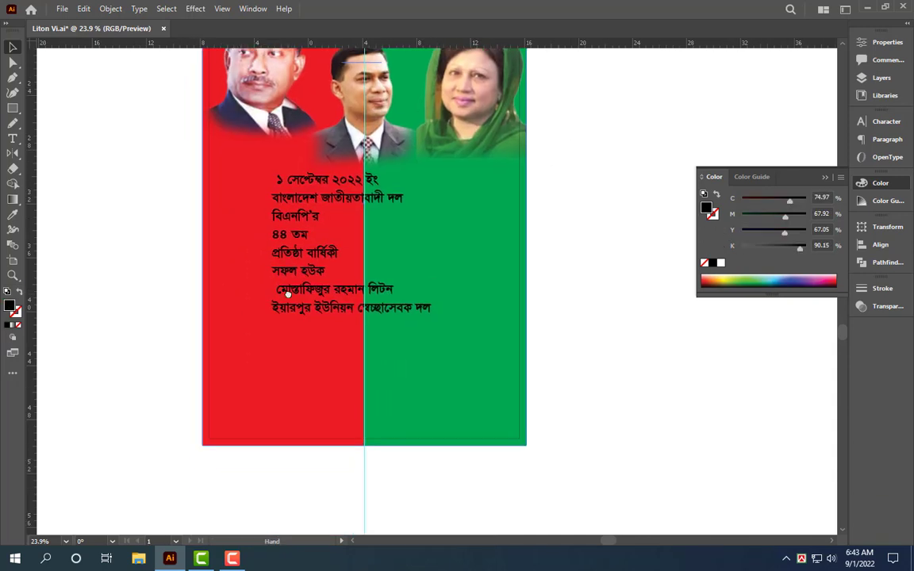
click(317, 254)
click(293, 400)
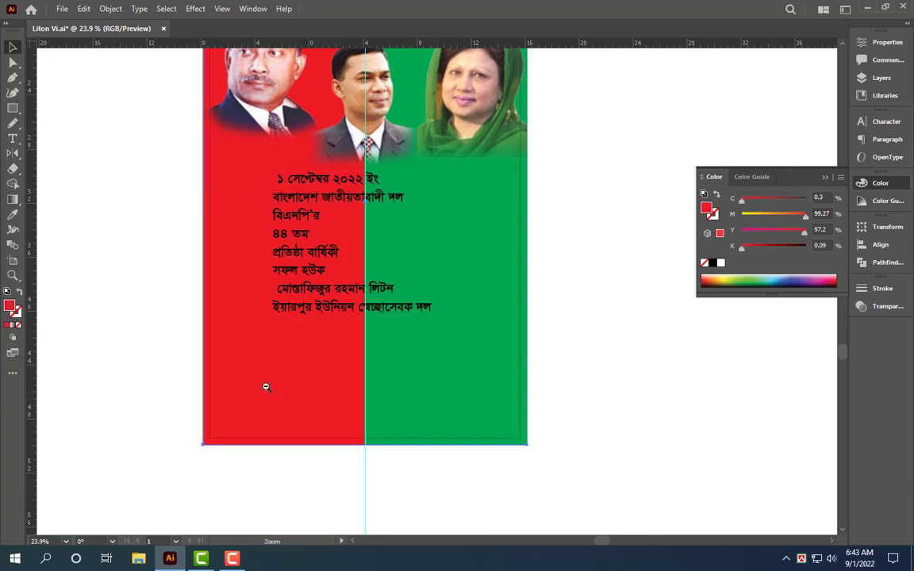
scroll(274, 409, down, 2)
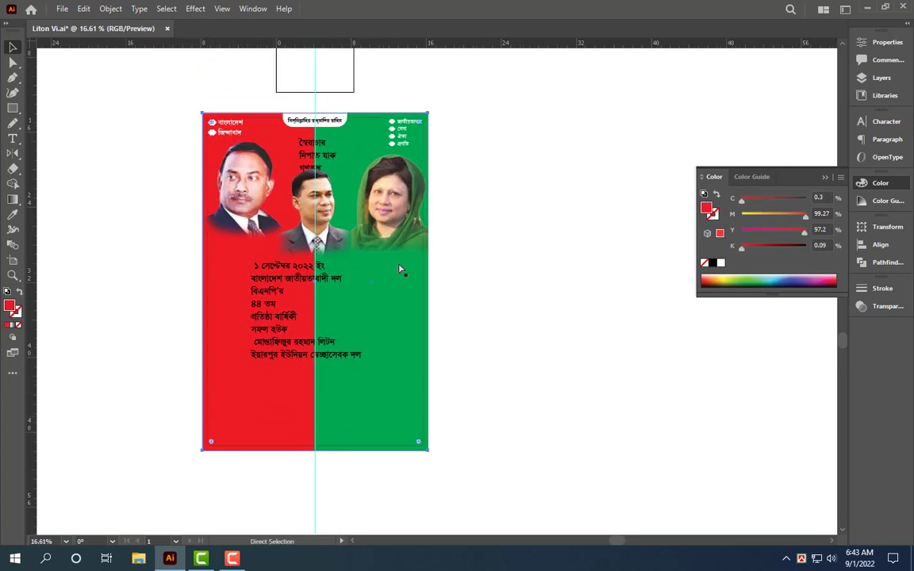
Shrink the rectangle to a bottom bar and colour it blue, C100 M80 Y0 K0.
key(v)
drag(316, 110, 316, 414)
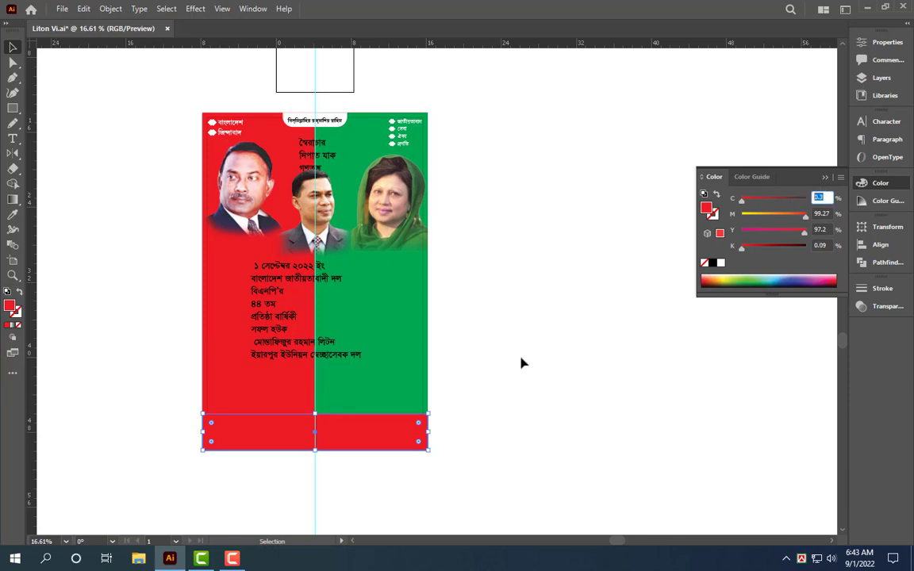
text(100)
key(Tab)
text(80)
key(Tab)
text(0)
key(Tab)
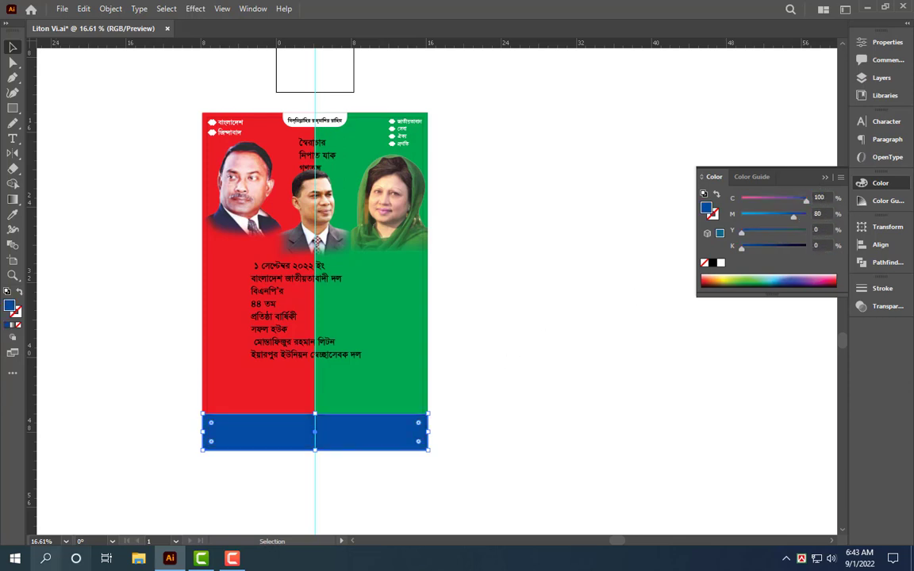
key(z)
click(304, 456)
Delete the last two name and organisation lines from the slogan block.
key(v)
click(282, 274)
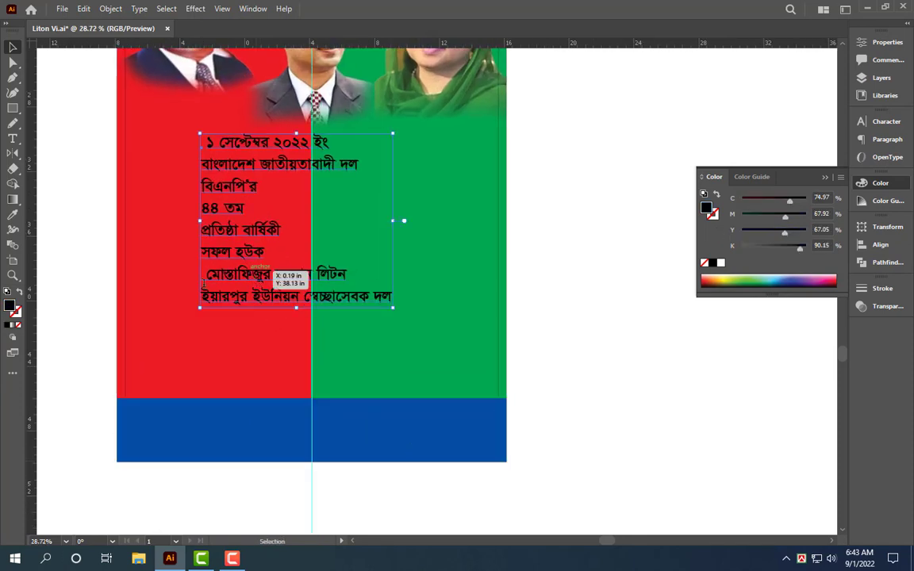
double_click(207, 274)
drag(209, 274, 586, 322)
key(ctrl+c)
key(Delete)
key(Escape)
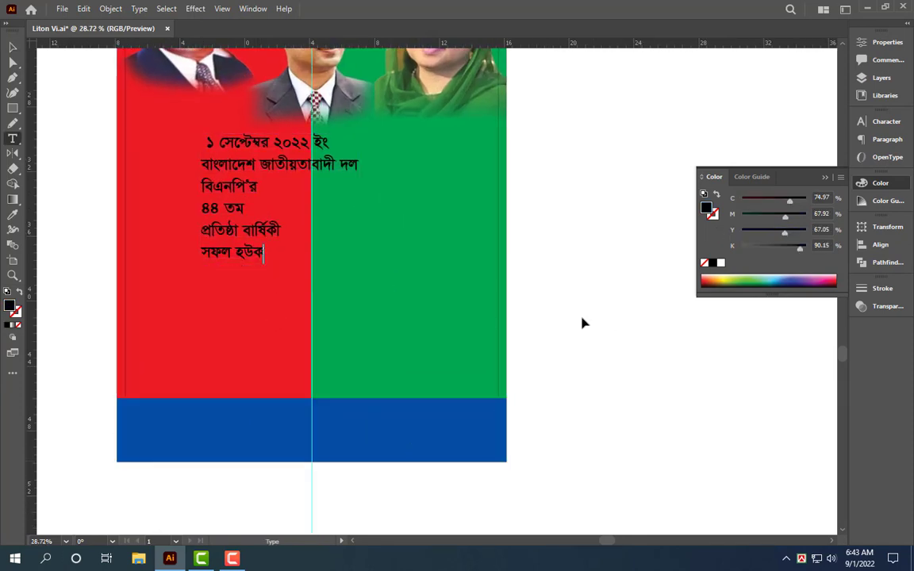
key(Escape)
Copy the text block onto the blue band with the name and organisation lines in white.
drag(236, 189, 204, 448)
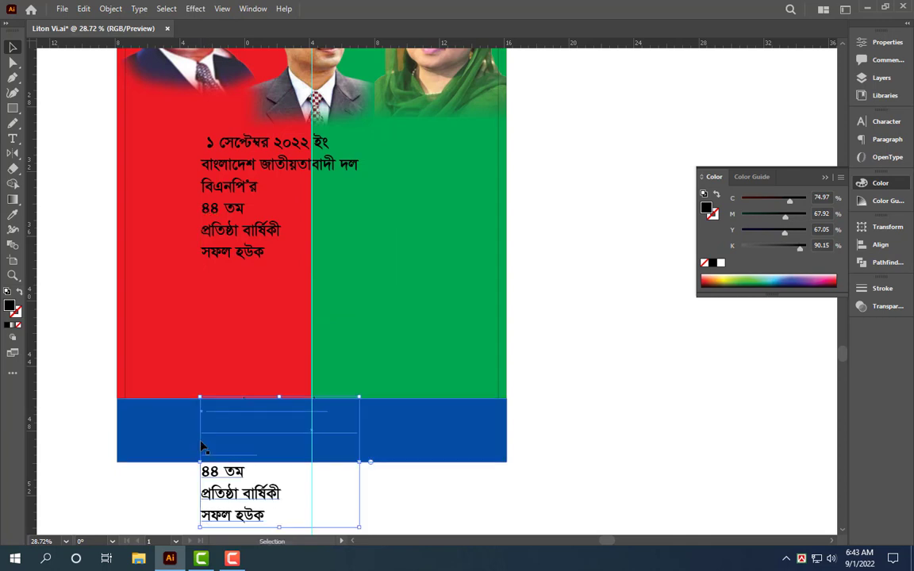
double_click(236, 429)
key(ctrl+a)
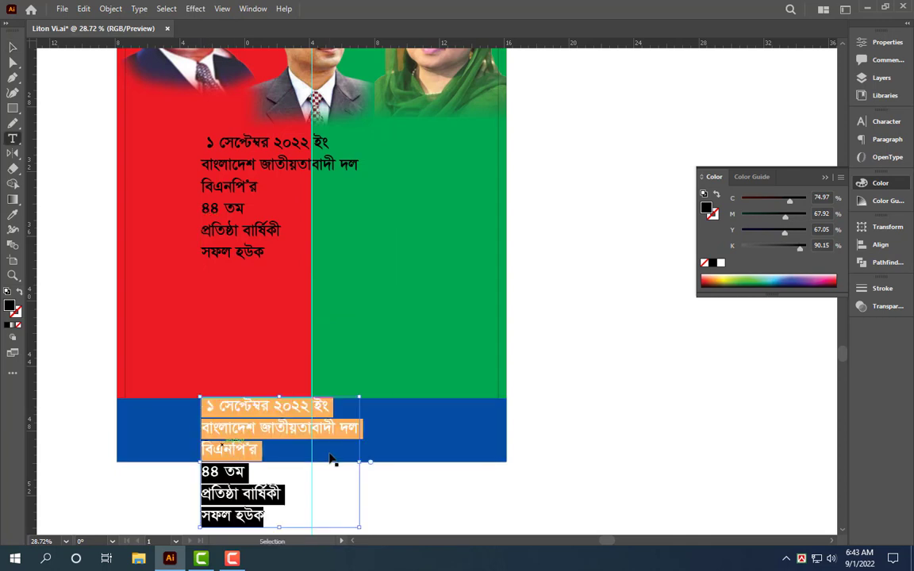
key(ctrl+v)
key(Escape)
click(719, 263)
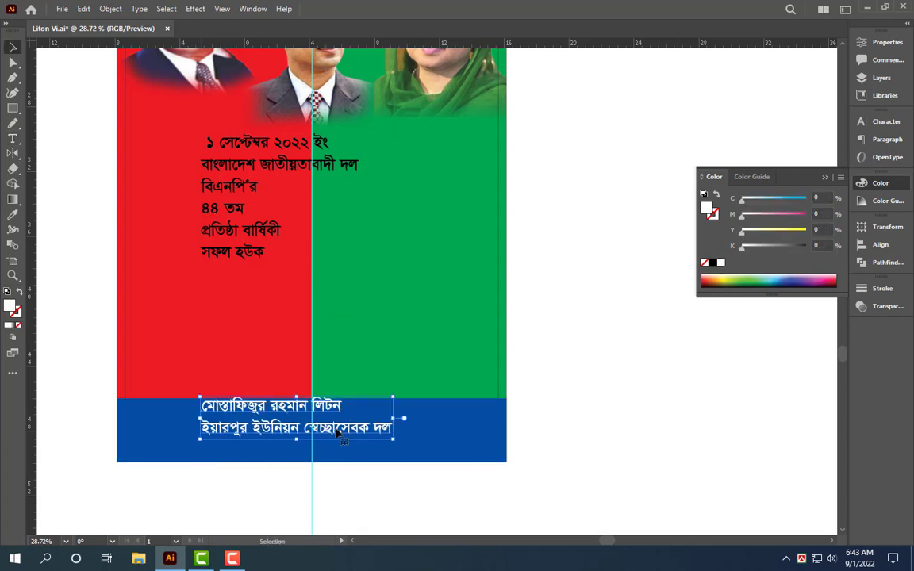
Select the blue footer band, then the slogan text block near the portraits.
click(459, 432)
scroll(459, 432, down, 1)
drag(250, 189, 272, 248)
click(272, 248)
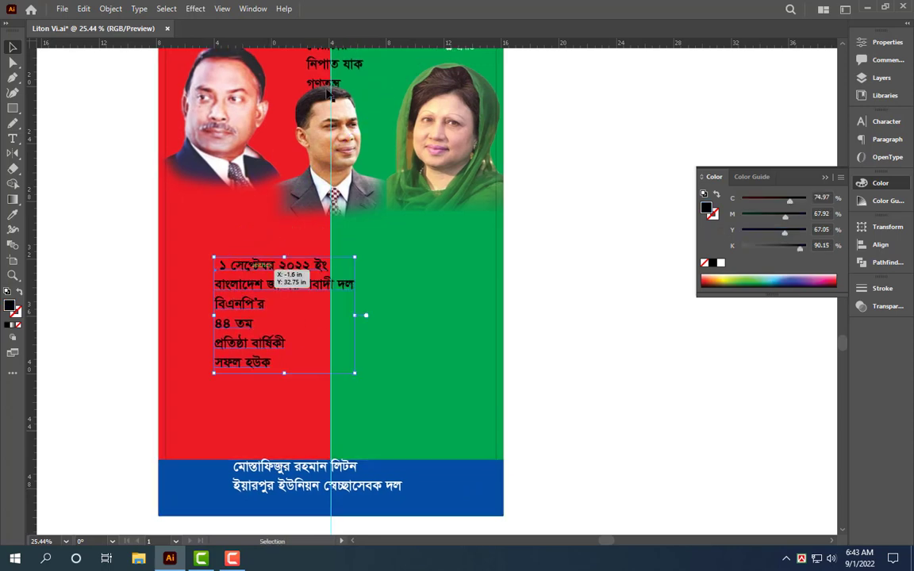
scroll(332, 191, up, 1)
scroll(291, 305, down, 1)
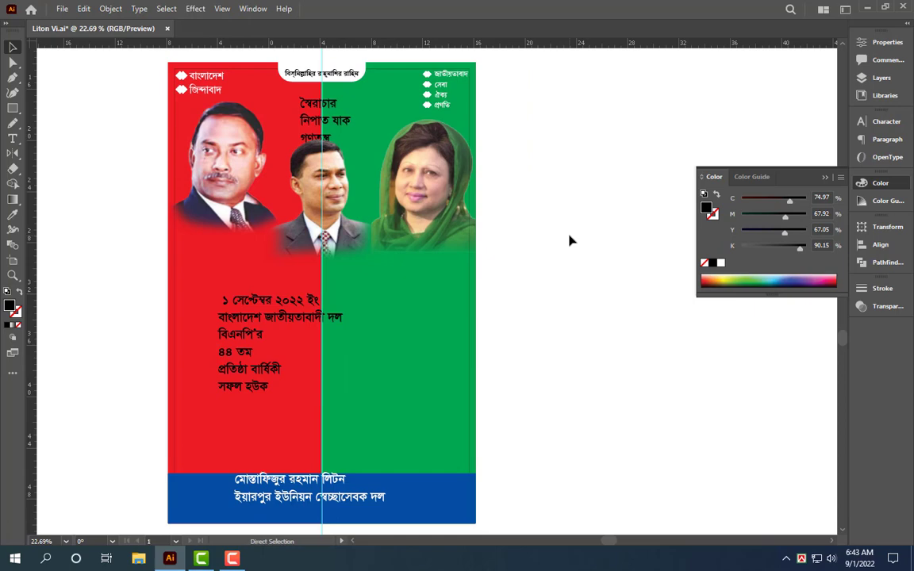
Open the checked-shirt and glasses man's TIFF photos, accepting the import options.
key(ctrl+o)
click(417, 103)
ctrl+click(147, 104)
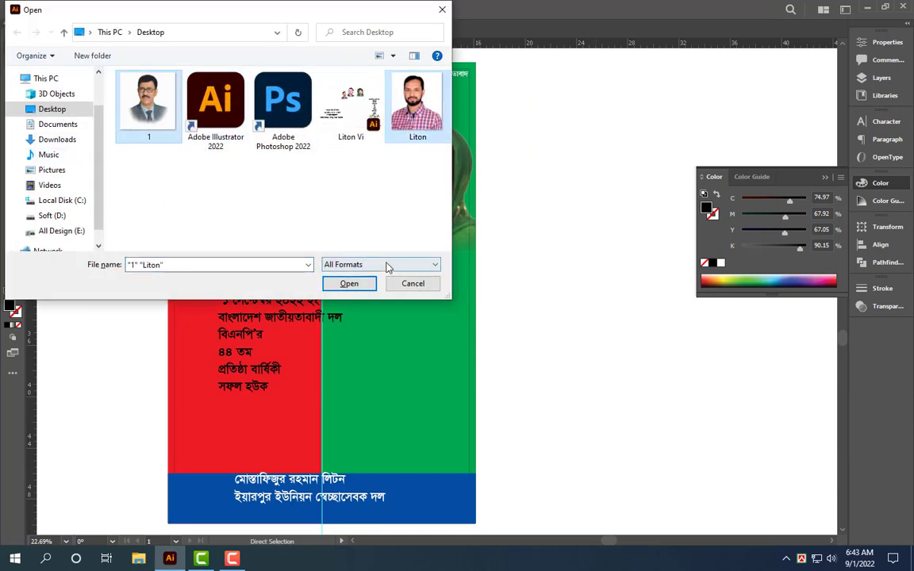
click(349, 283)
click(473, 422)
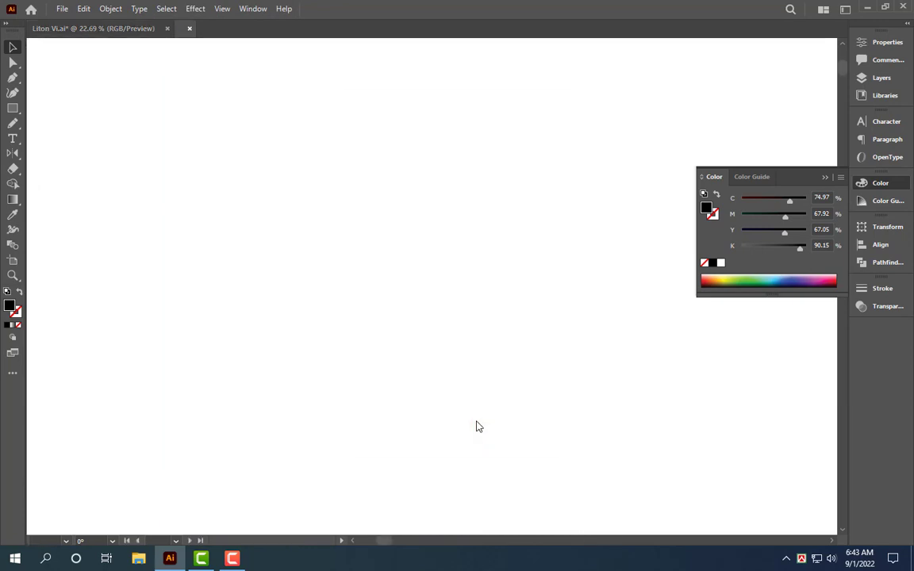
click(475, 422)
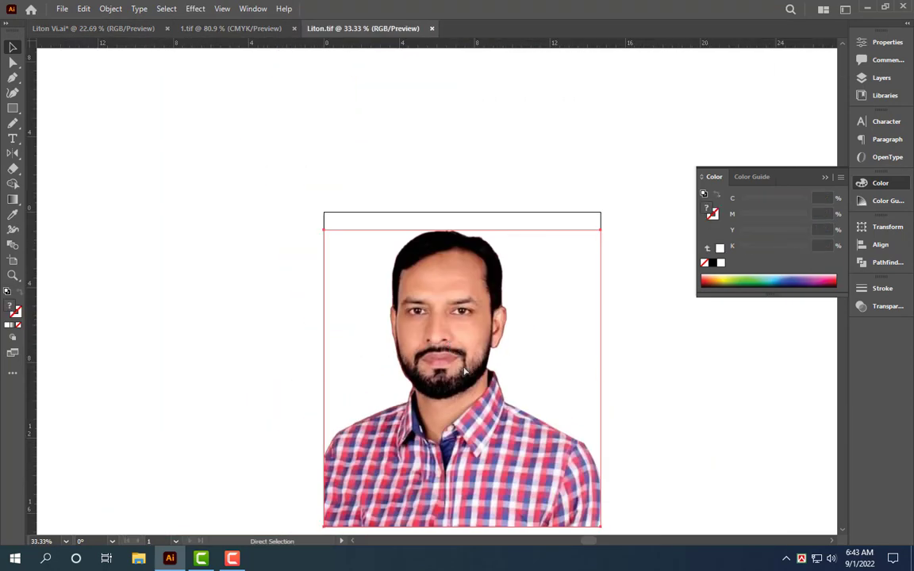
Close both photo files without saving and paste the photos into the poster.
key(ctrl+w)
click(515, 296)
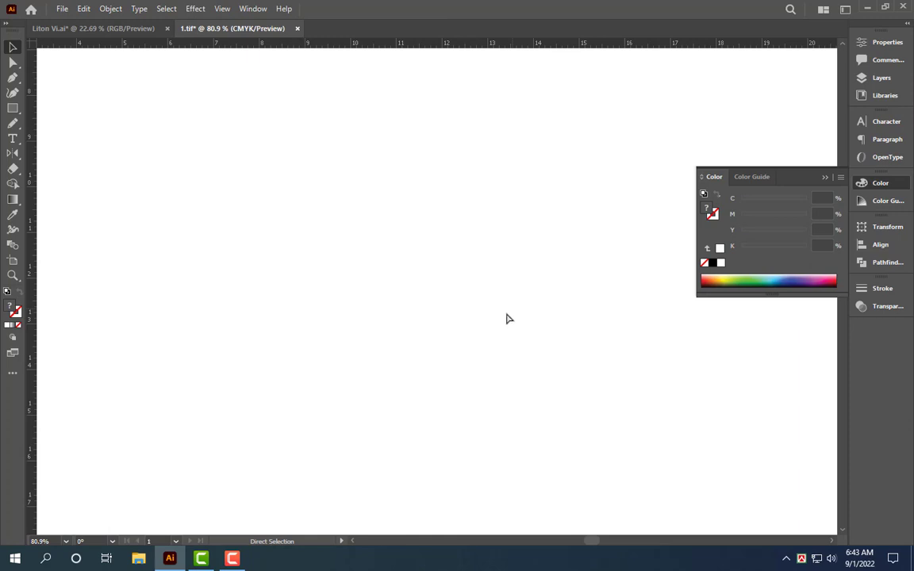
key(ctrl+w)
click(510, 296)
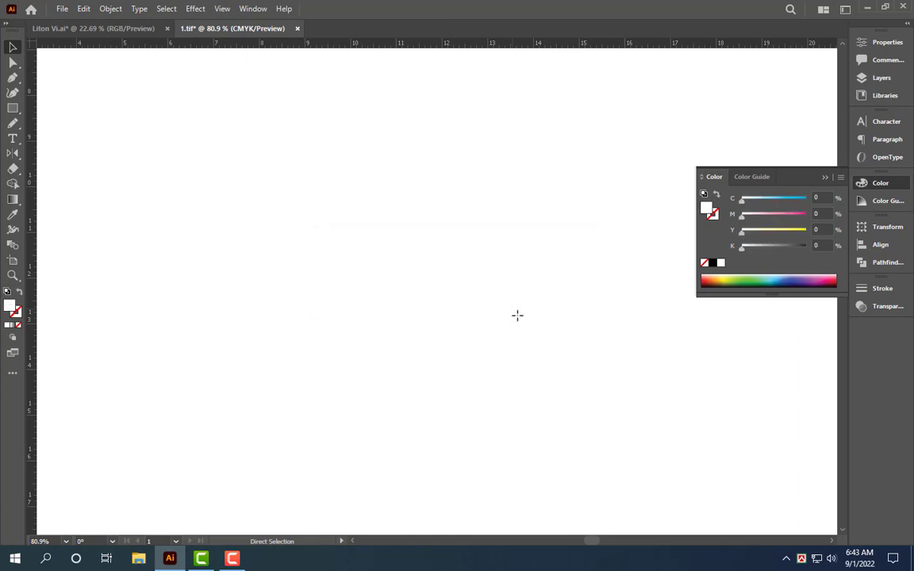
key(ctrl+v)
key(ctrl+minus)
key(ctrl+minus)
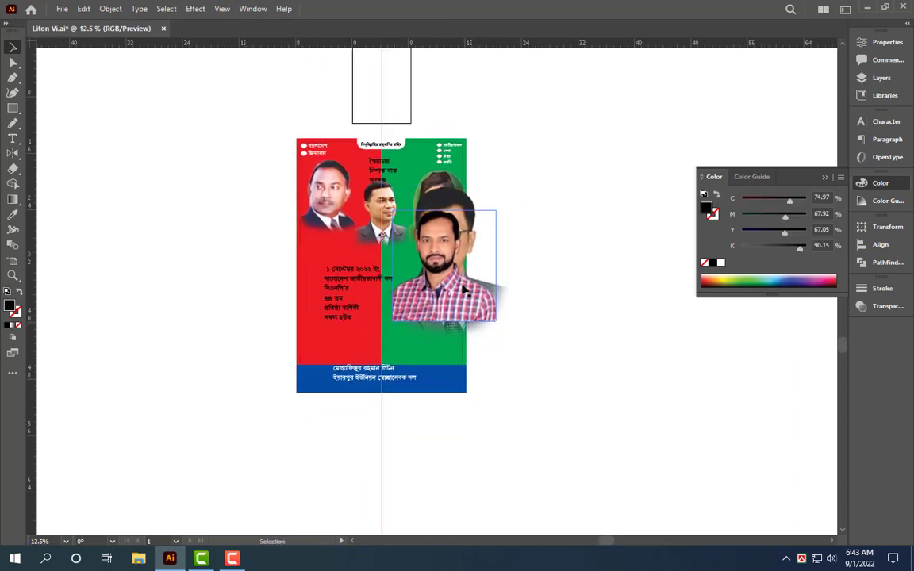
Move the checked-shirt photo aside, then shrink the glasses man's photo and lower it in the green half.
drag(466, 291, 277, 335)
click(468, 297)
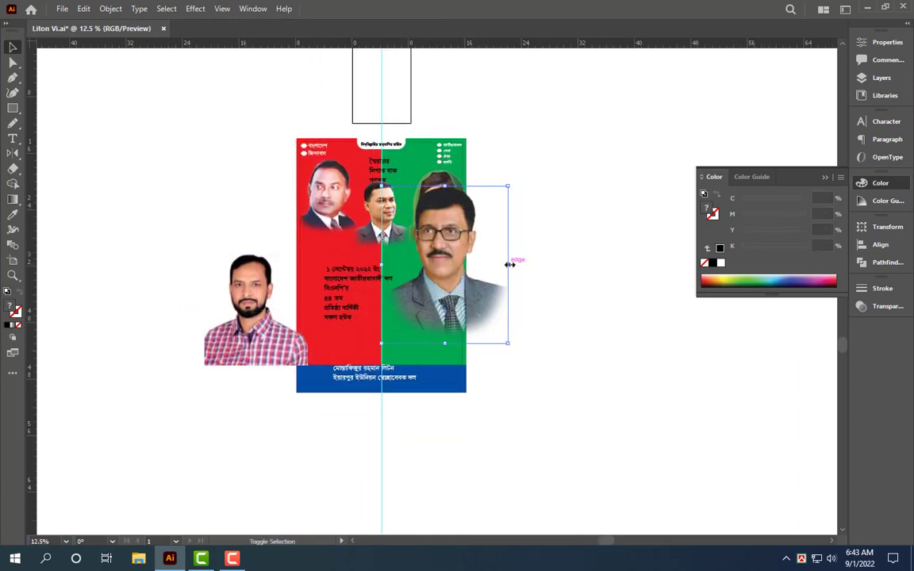
drag(510, 264, 476, 251)
drag(420, 238, 420, 290)
drag(446, 247, 516, 333)
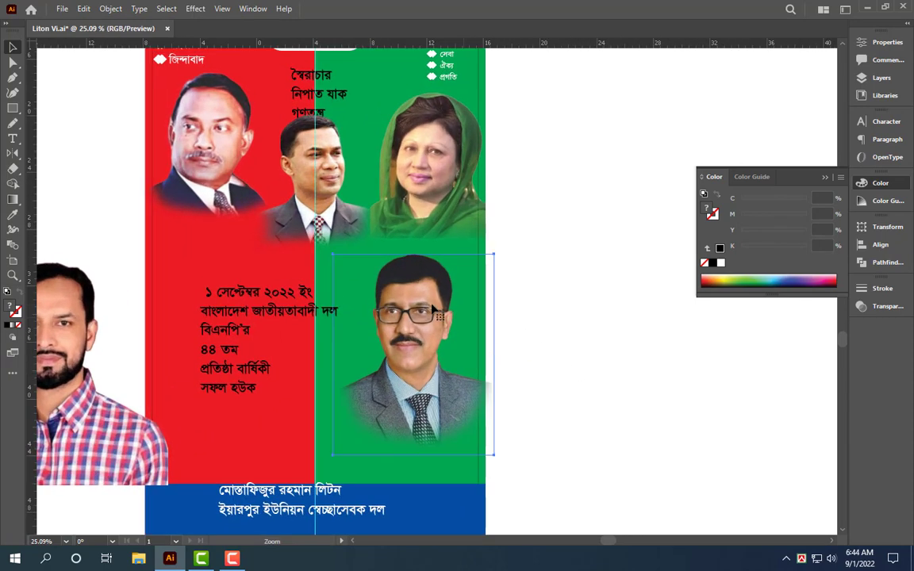
drag(435, 309, 432, 301)
drag(476, 154, 488, 254)
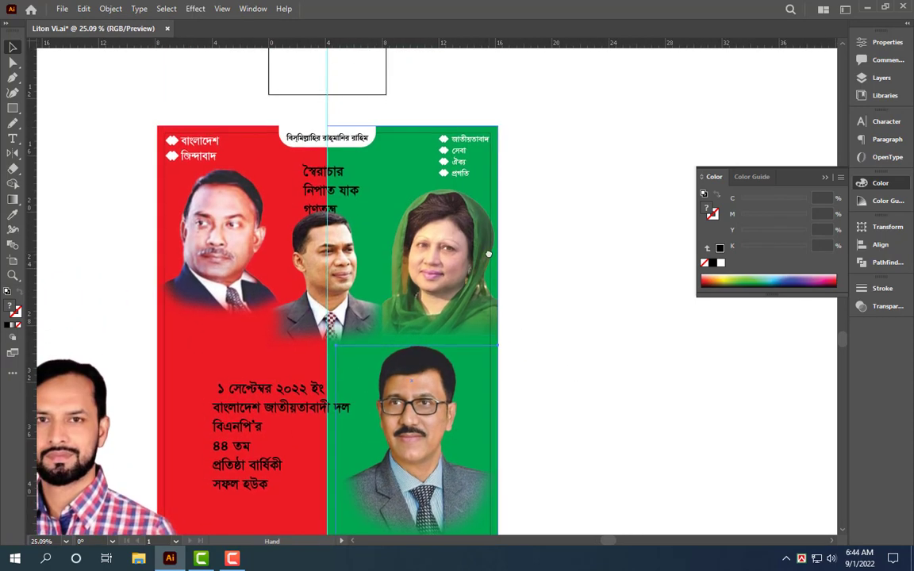
alt+scroll(396, 216, up, 2)
Move the middle man's photo off to the right and fit the woman's photo beside the left leader.
drag(321, 301, 603, 321)
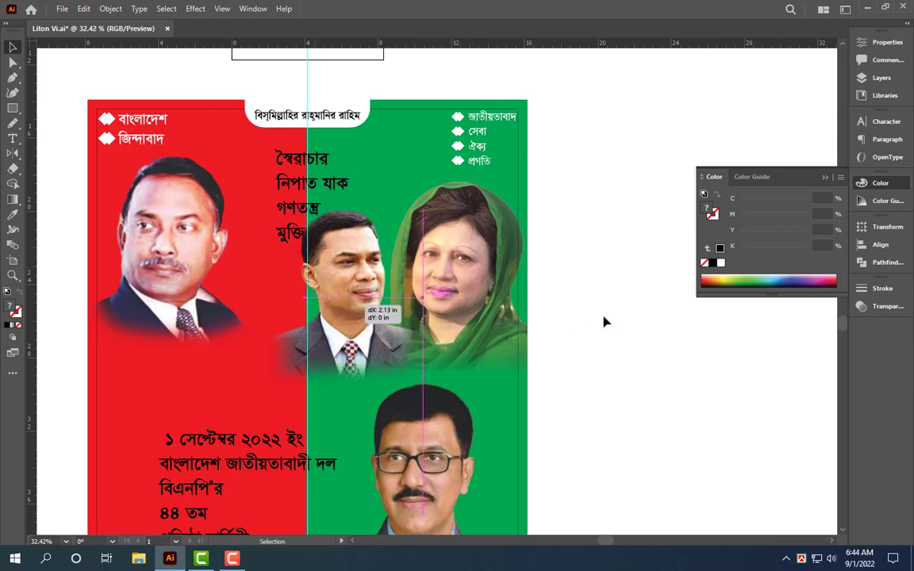
click(444, 295)
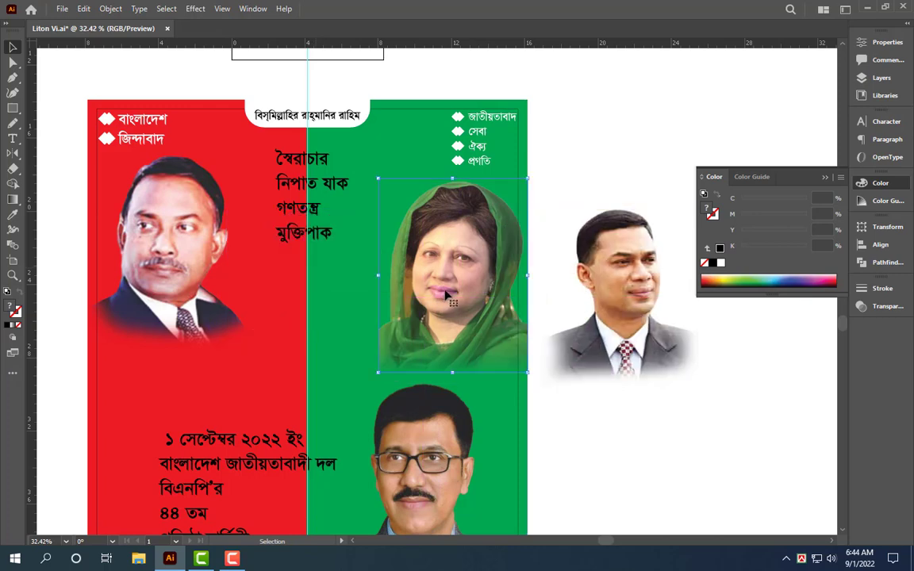
drag(460, 322, 315, 322)
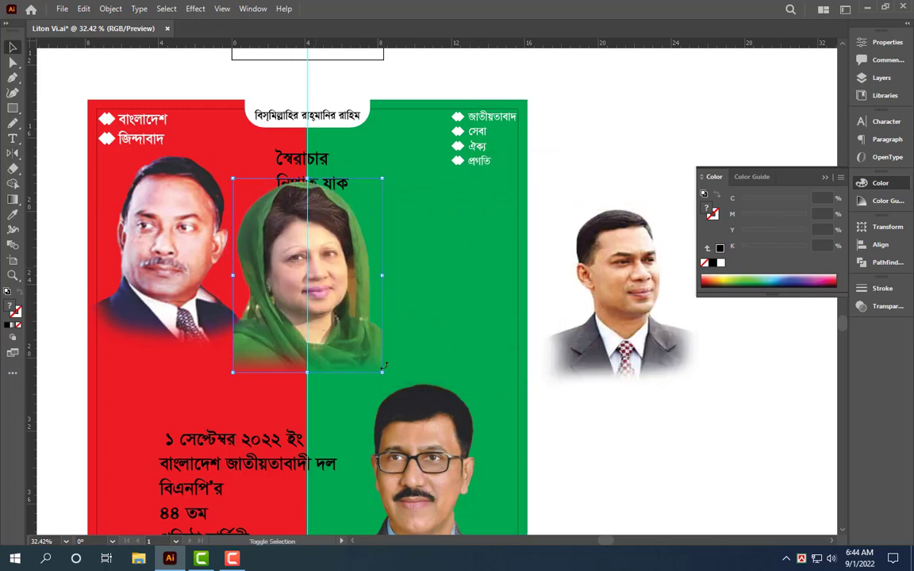
drag(383, 366, 354, 336)
drag(258, 317, 252, 321)
click(185, 227)
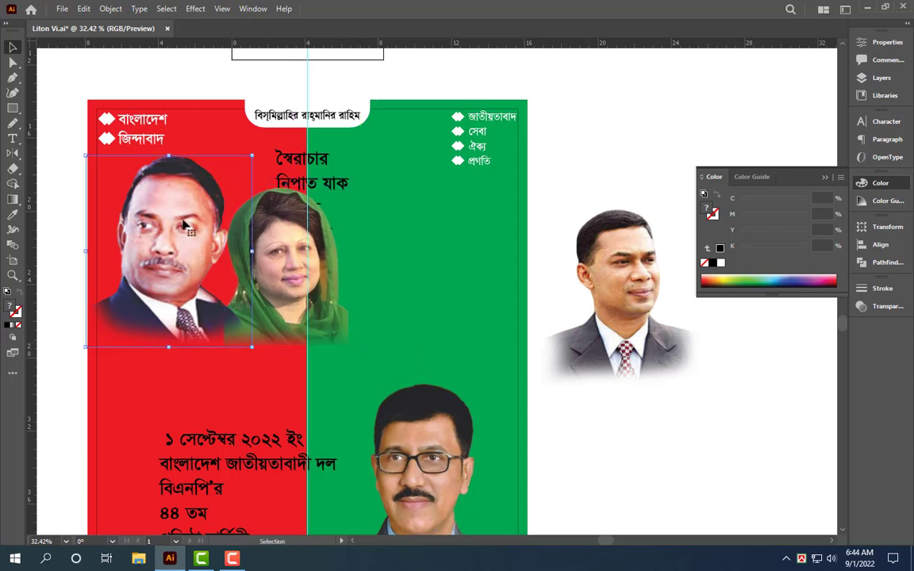
scroll(300, 322, up, 3)
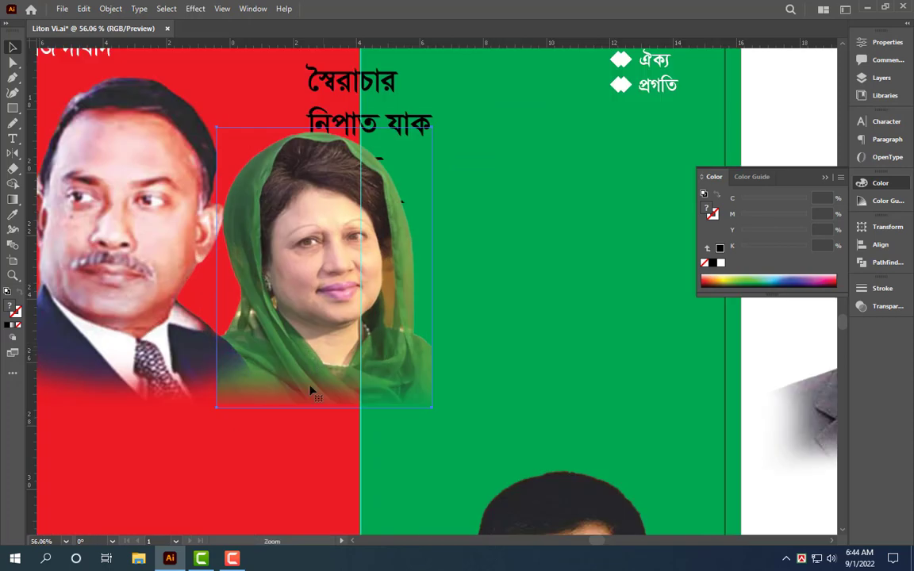
drag(324, 409, 315, 405)
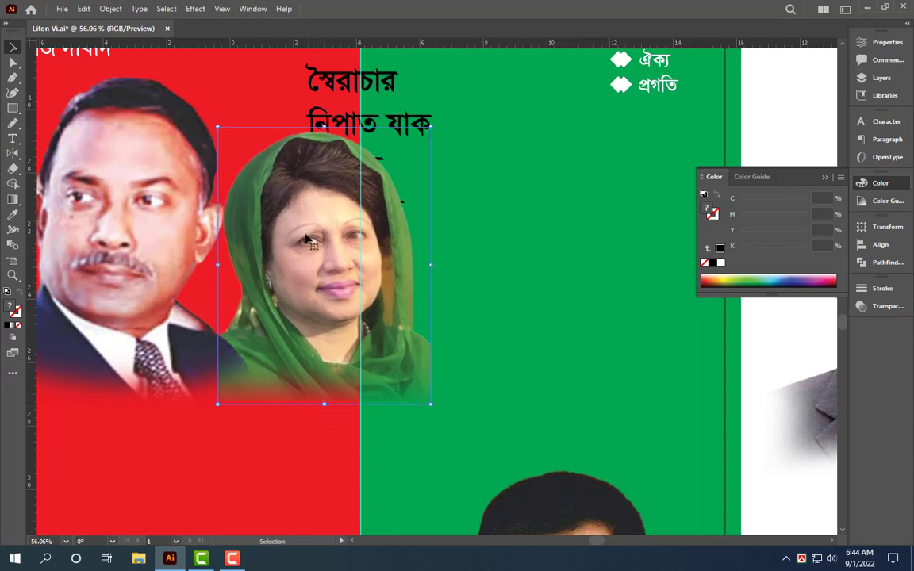
Trim the woman's photo's left edge and swap the poster's green and red halves.
drag(219, 265, 280, 282)
click(499, 261)
key(z)
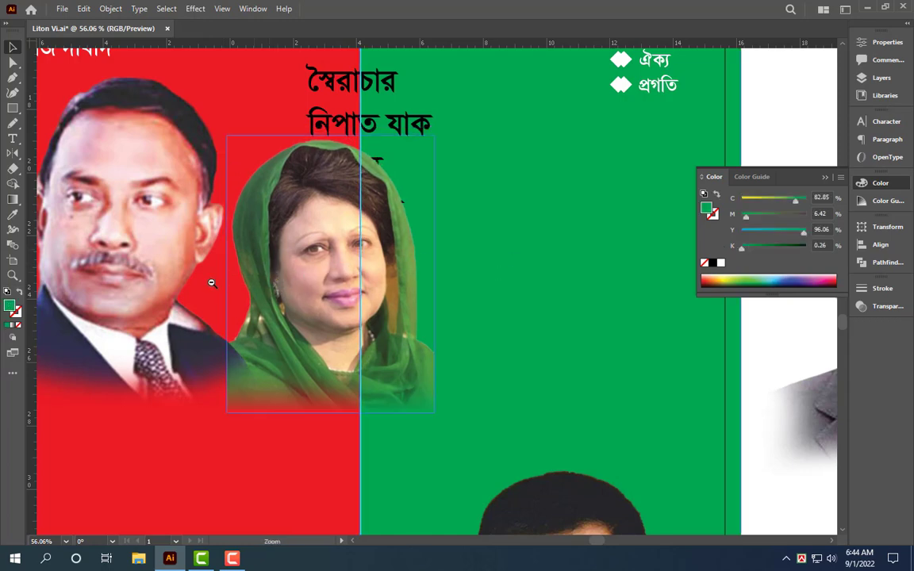
alt+click(211, 282)
key(v)
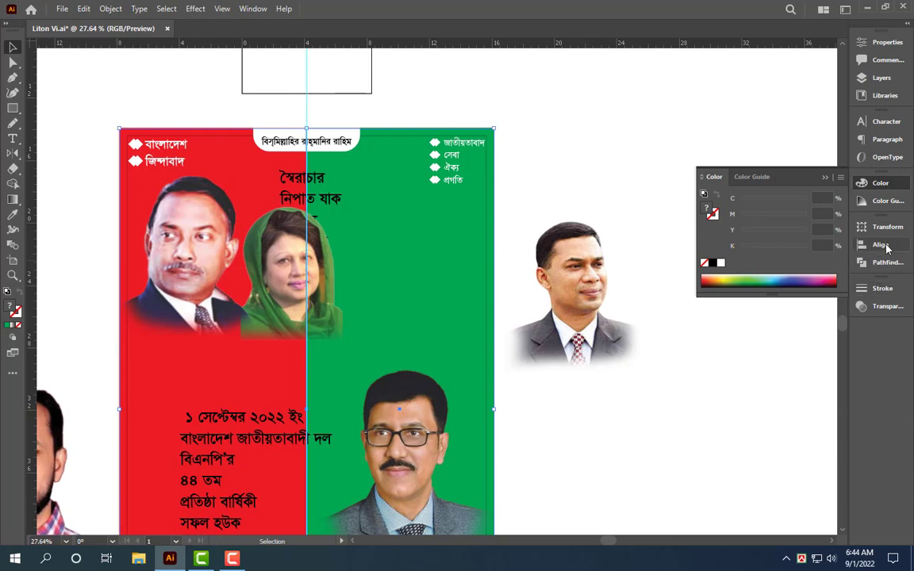
click(881, 244)
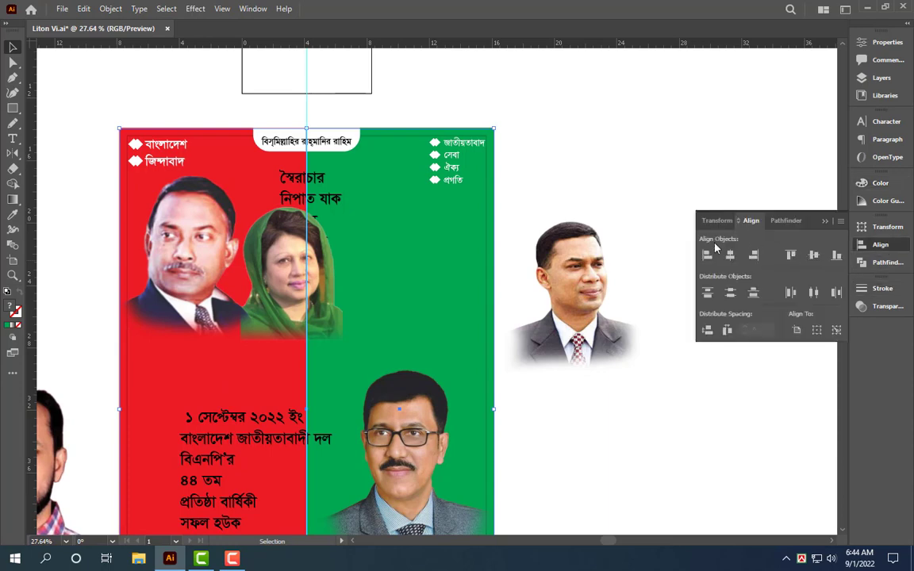
click(707, 254)
key(ctrl+minus)
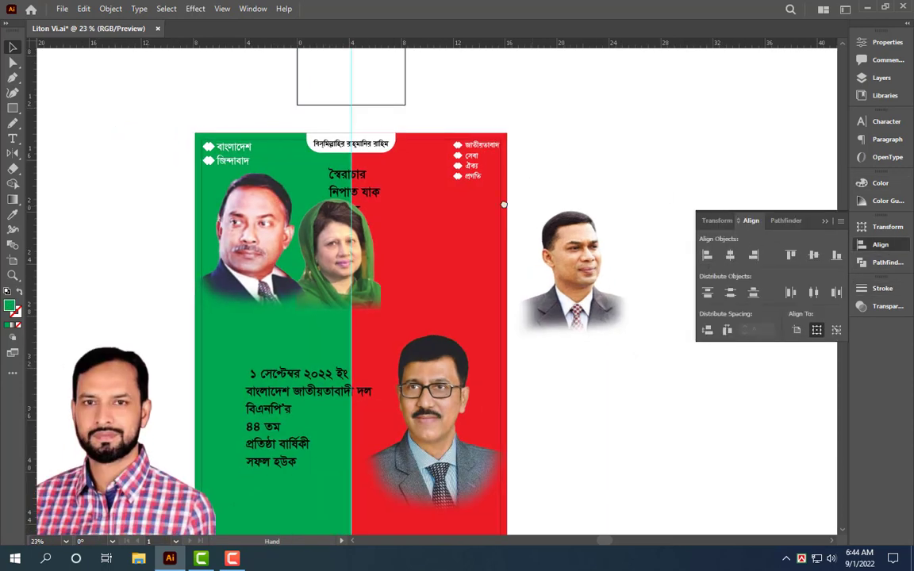
Move the middle man's photo onto the red half and scale down the left leader and woman photos together.
drag(541, 240, 411, 215)
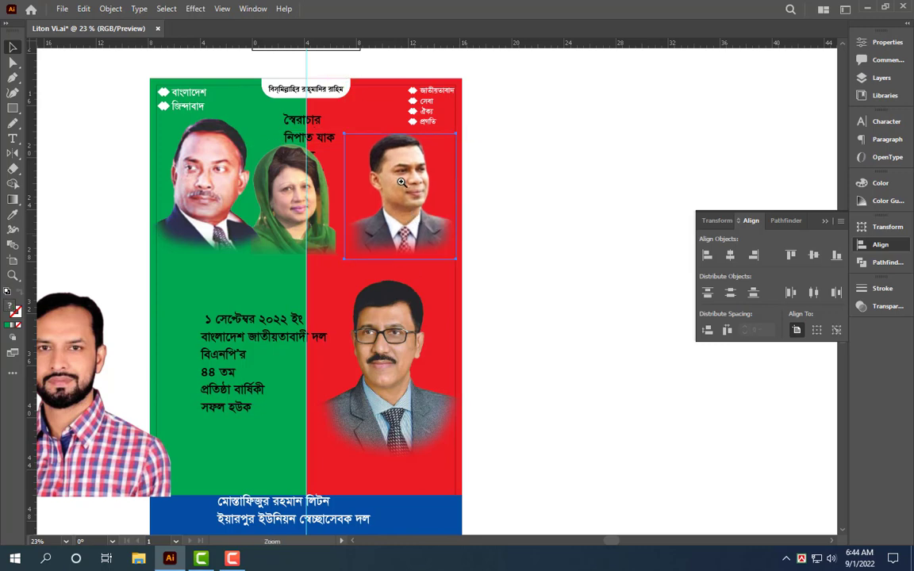
click(401, 181)
click(255, 204)
shift+click(153, 143)
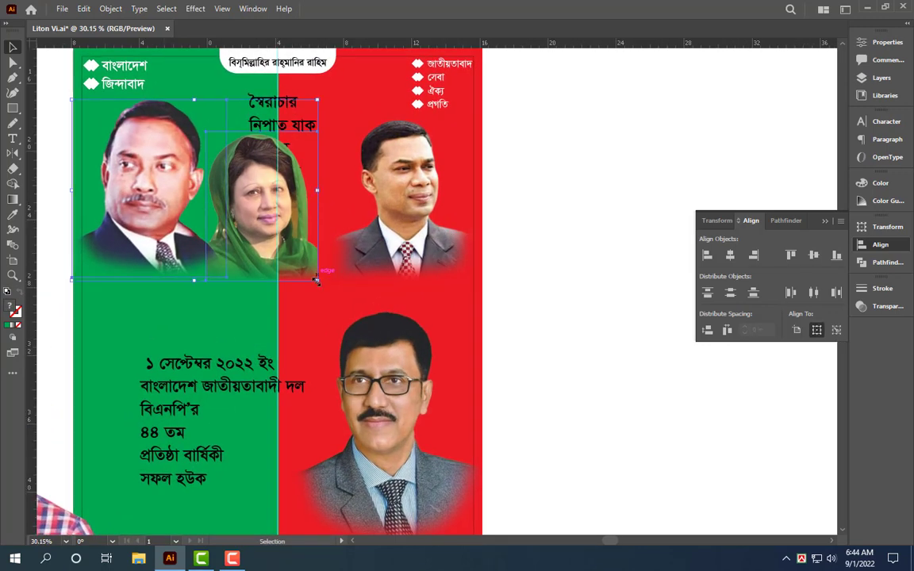
drag(317, 279, 283, 252)
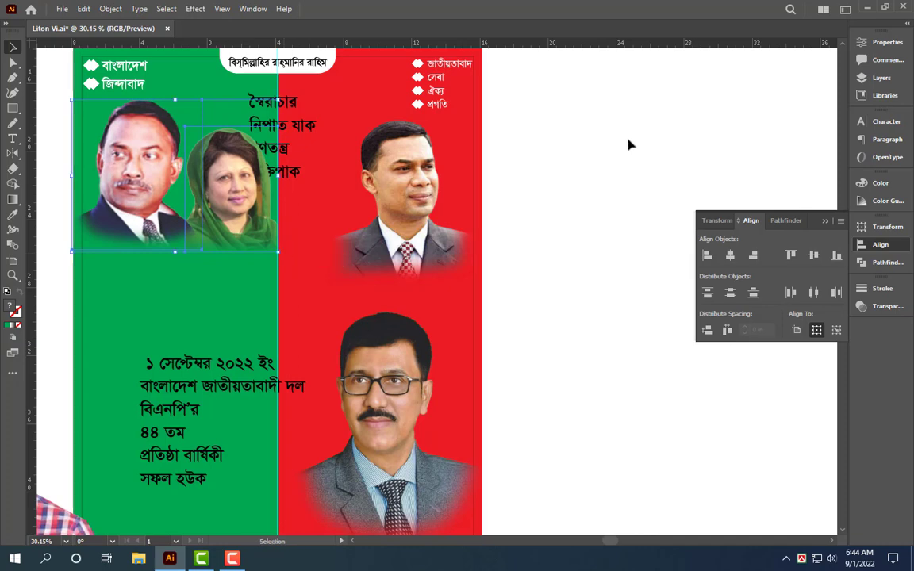
Move the slogan text off the artboard and line up the third leader photo beside the other two.
mouse_move(295, 125)
mouse_down()
mouse_move(560, 198)
mouse_move(488, 198)
mouse_up()
scroll(428, 317, down, 2)
mouse_move(388, 273)
mouse_down()
mouse_move(332, 260)
mouse_move(325, 223)
mouse_move(323, 250)
mouse_up()
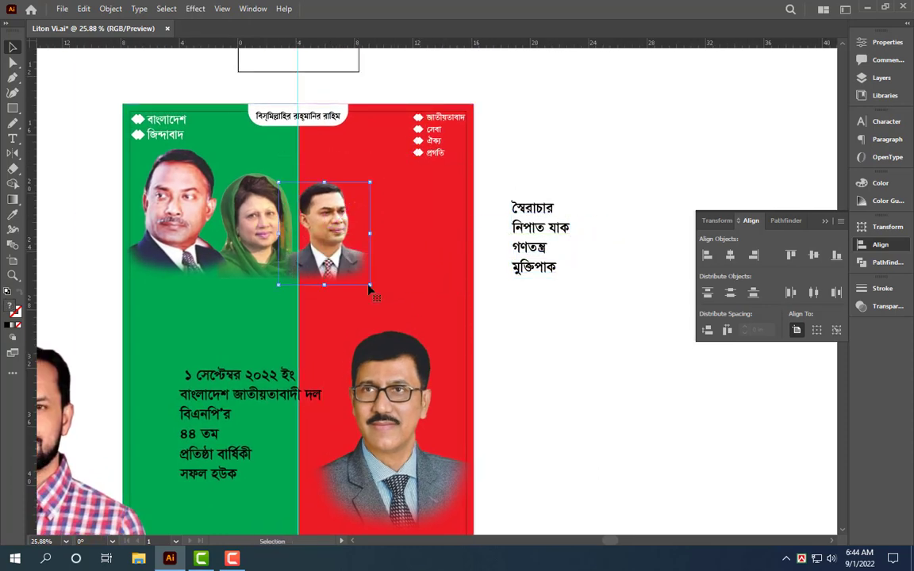
shift+click(253, 222)
shift+click(161, 210)
click(573, 244)
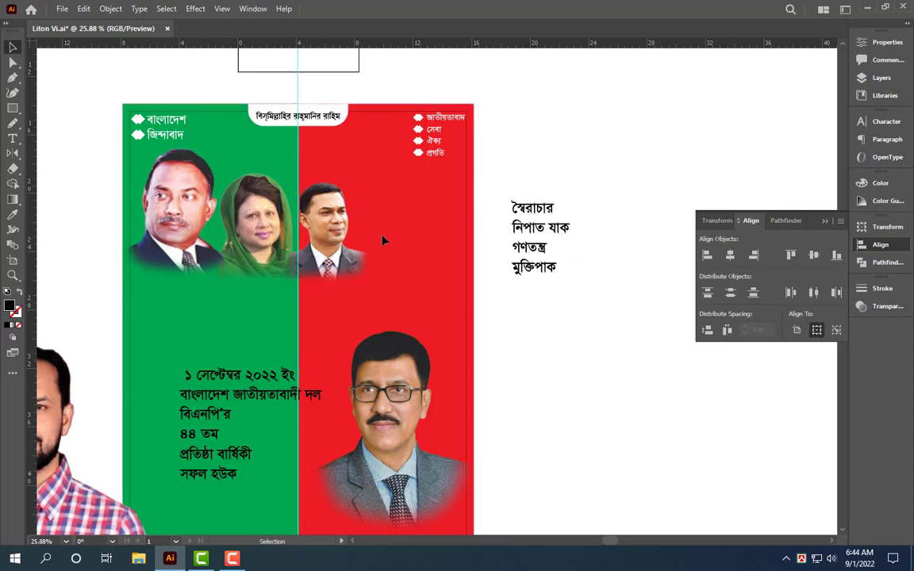
scroll(338, 219, up, 2)
shift+click(310, 235)
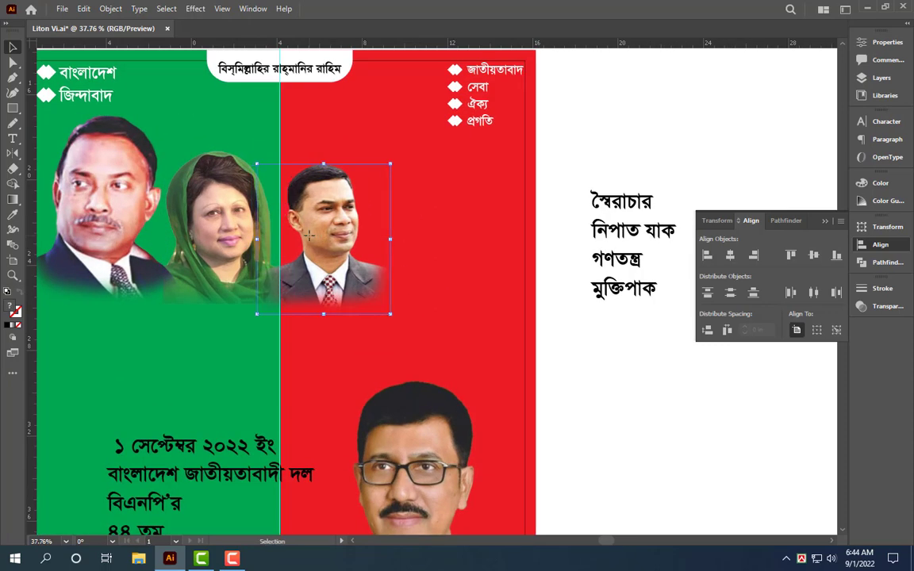
Raise the lower-right candidate photo on the poster.
click(611, 135)
scroll(554, 134, down, 1)
scroll(554, 134, down, 1)
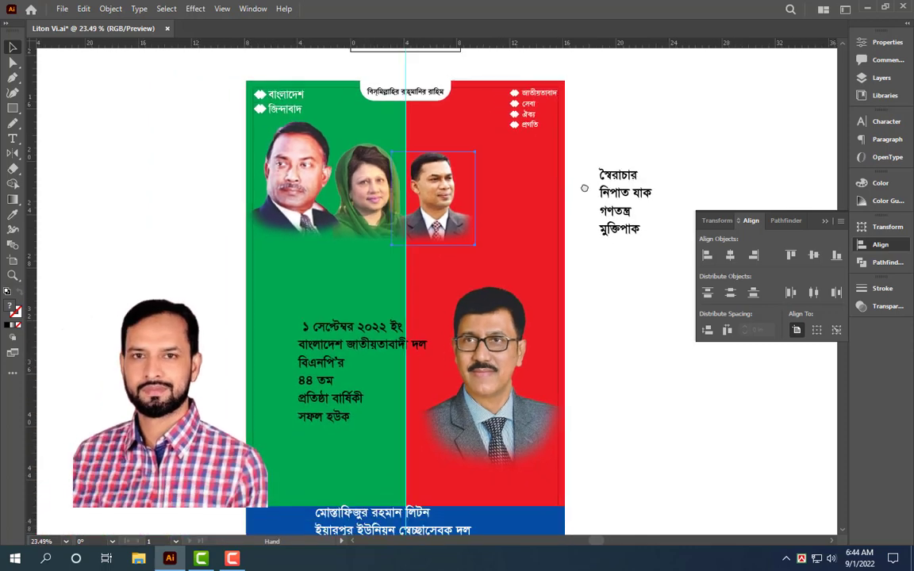
drag(495, 309, 489, 269)
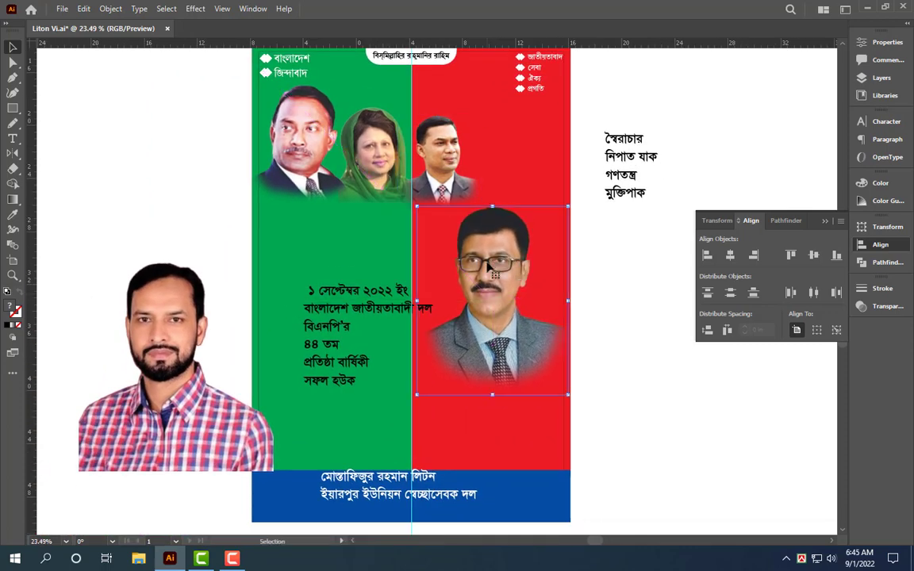
Scale down the red-half candidate photo and move it just below the leader row, undoing a stray rotation.
click(687, 106)
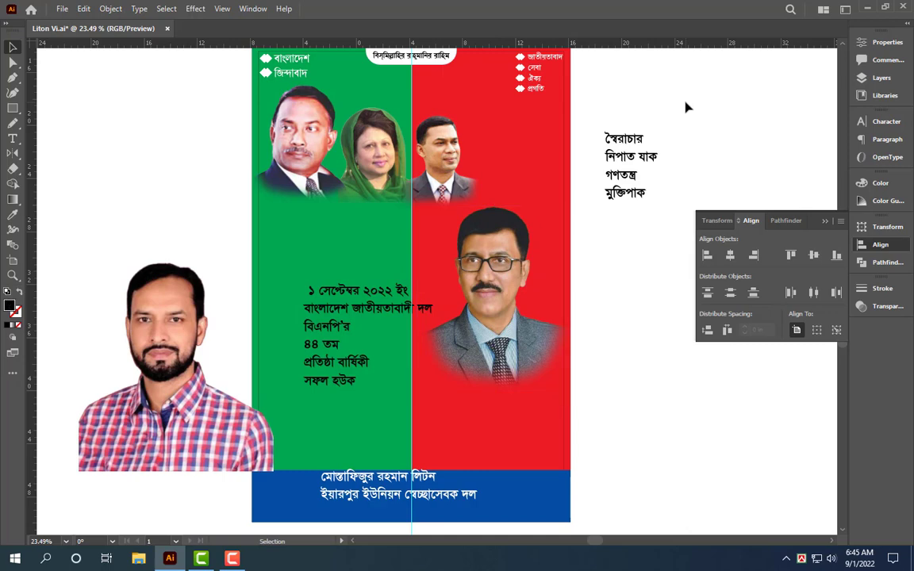
click(526, 306)
drag(417, 394, 438, 359)
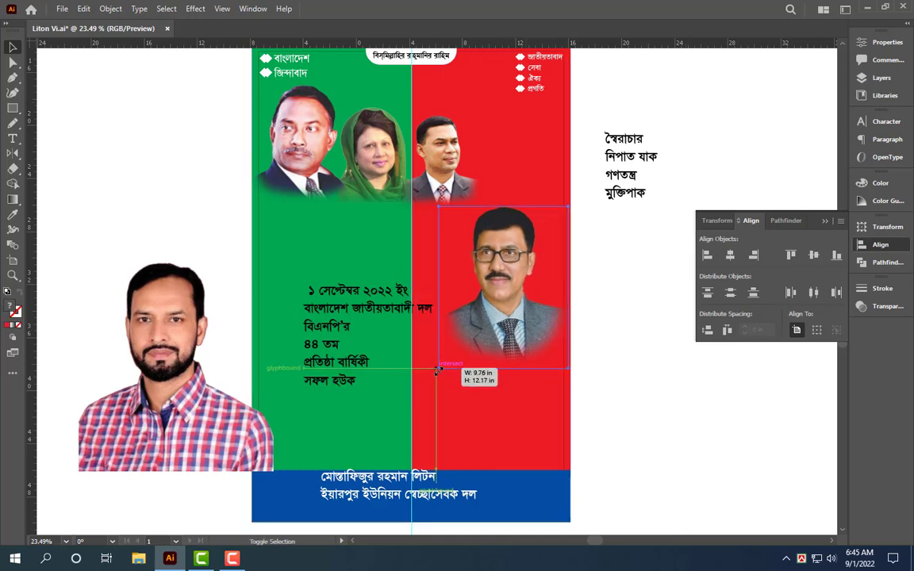
click(479, 76)
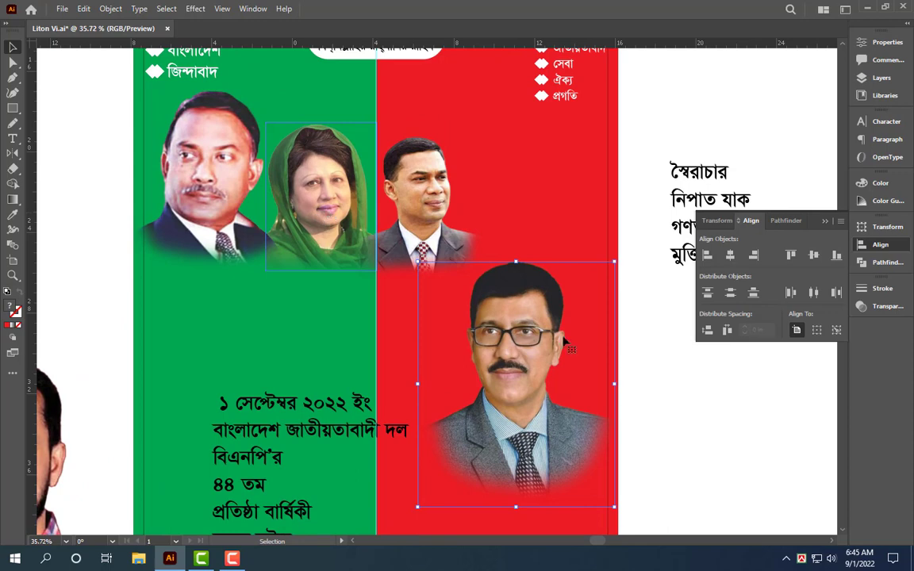
drag(567, 342, 569, 255)
drag(441, 234, 521, 305)
drag(492, 498, 444, 444)
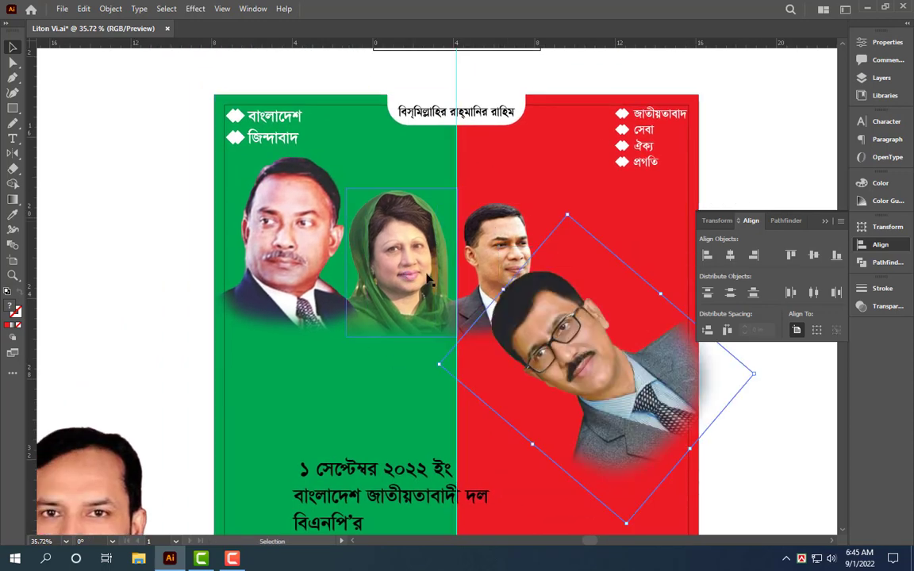
key(ctrl+z)
click(722, 116)
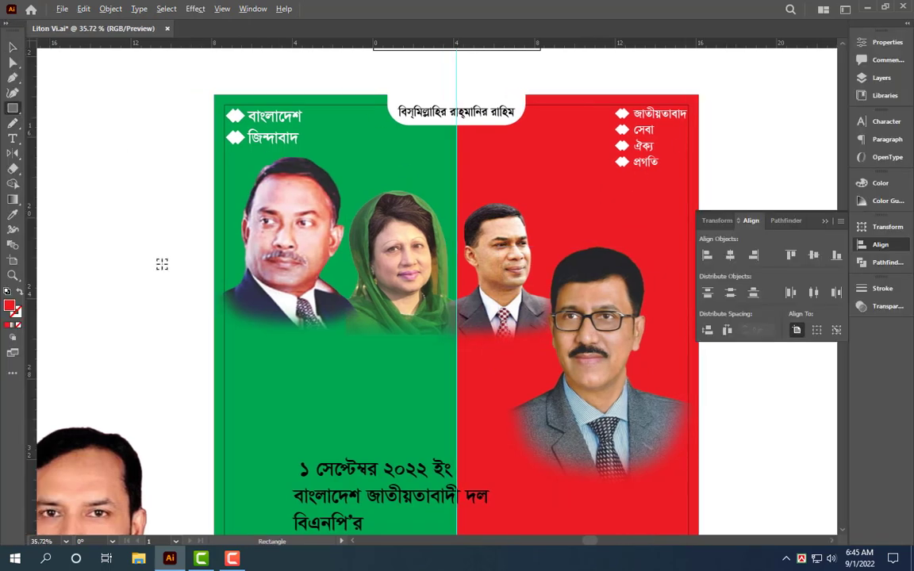
Draw a square rotated 45° into a diamond, duplicate it twice, and scale the cluster over the leader photos.
drag(162, 264, 228, 327)
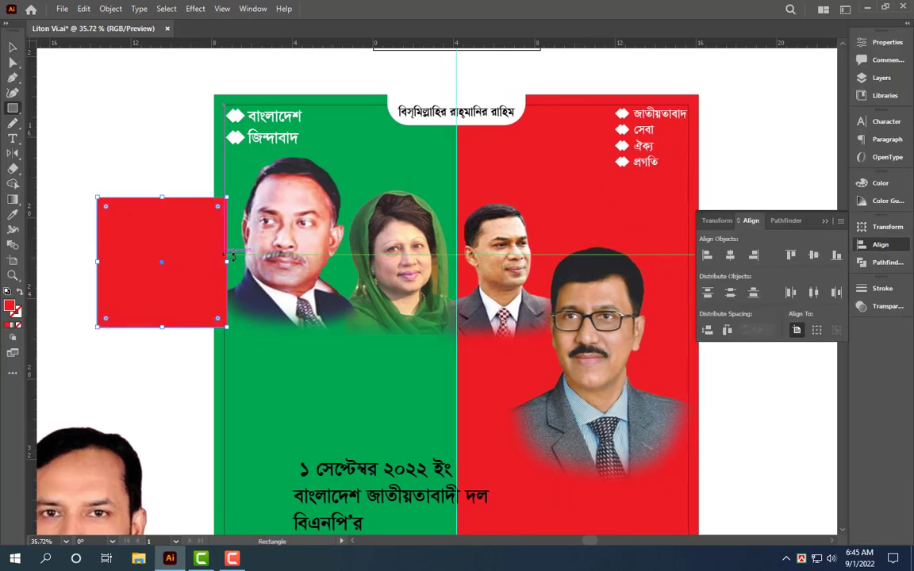
drag(232, 265, 227, 336)
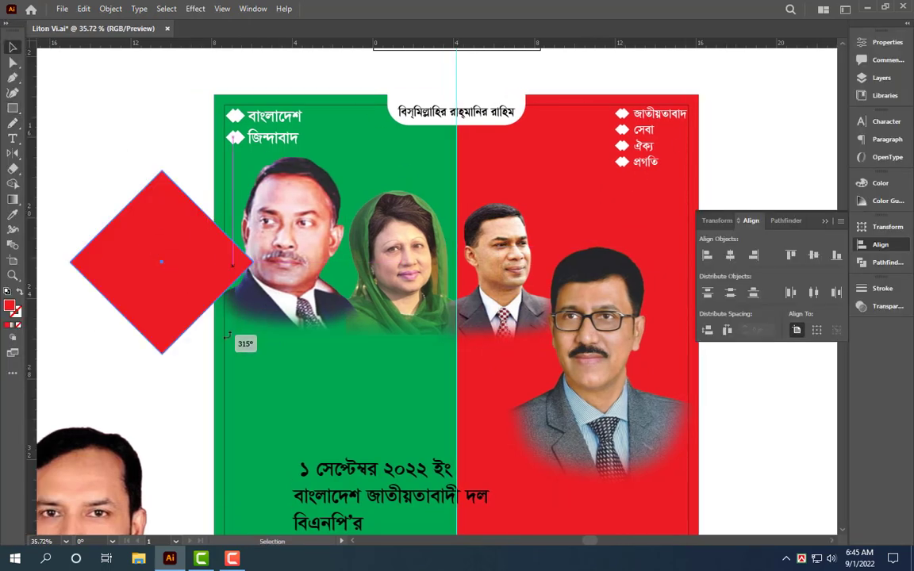
mouse_move(153, 280)
mouse_down()
mouse_move(350, 283)
mouse_move(247, 206)
mouse_up()
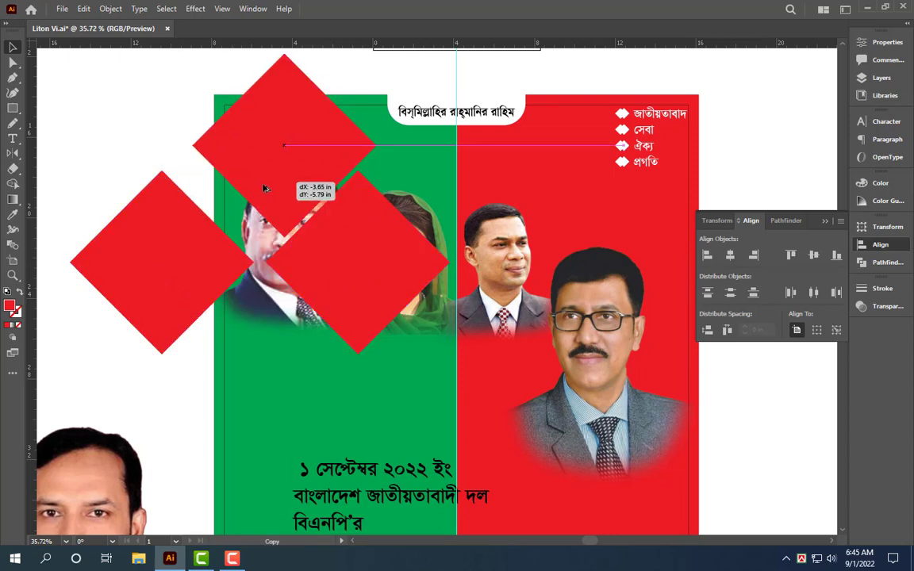
drag(247, 206, 248, 206)
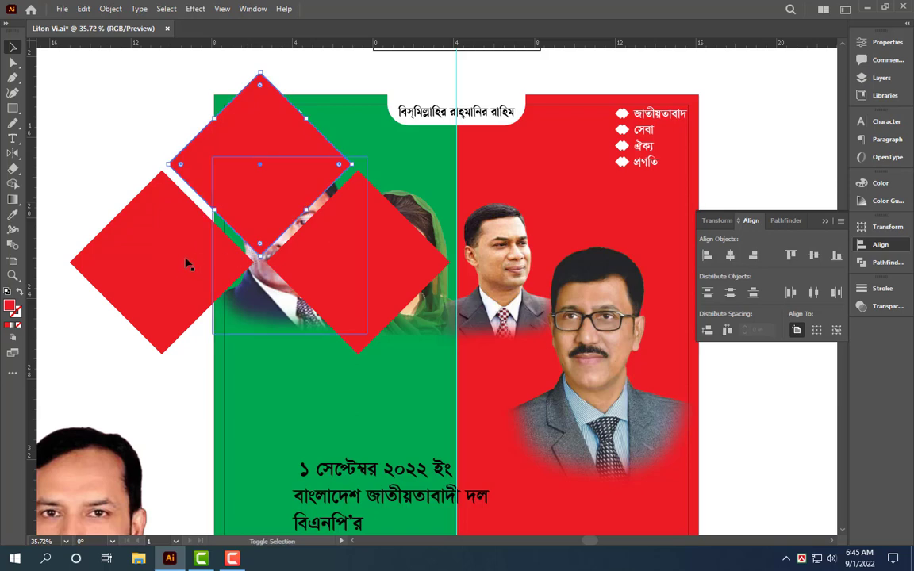
drag(300, 180, 485, 204)
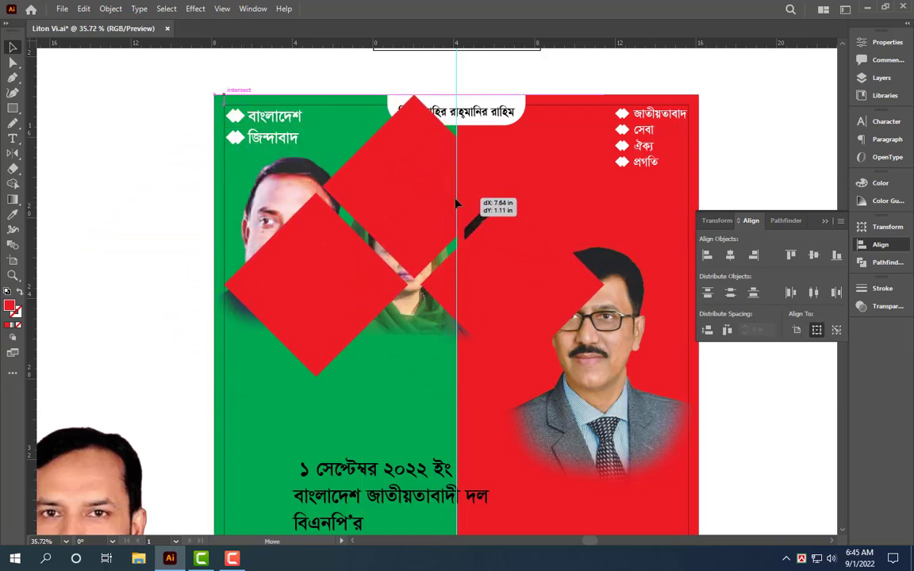
mouse_move(638, 255)
mouse_down()
mouse_move(474, 276)
mouse_move(418, 253)
mouse_up()
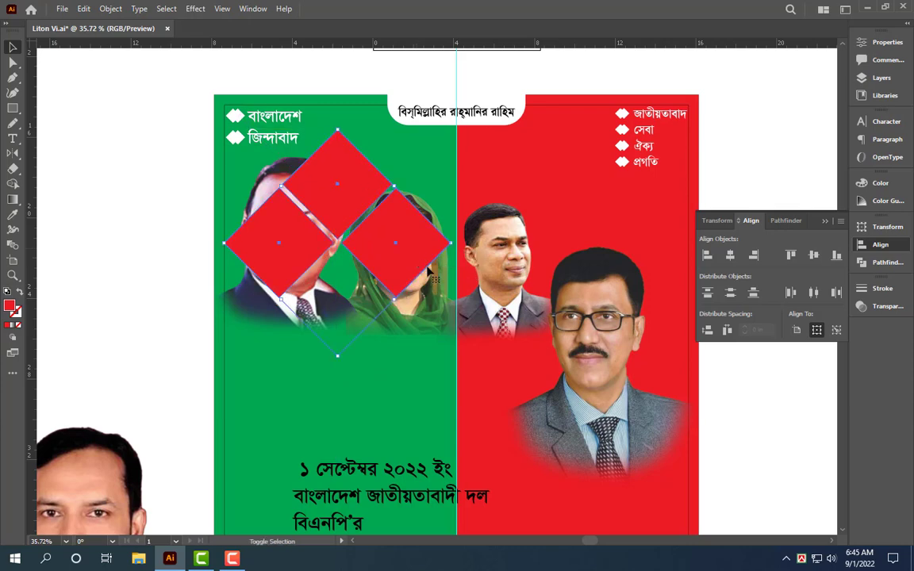
alt+scroll(425, 261, up, 1)
alt+scroll(424, 261, up, 1)
Fill the three diamonds green with C60 M0 Y100 K0.
click(885, 183)
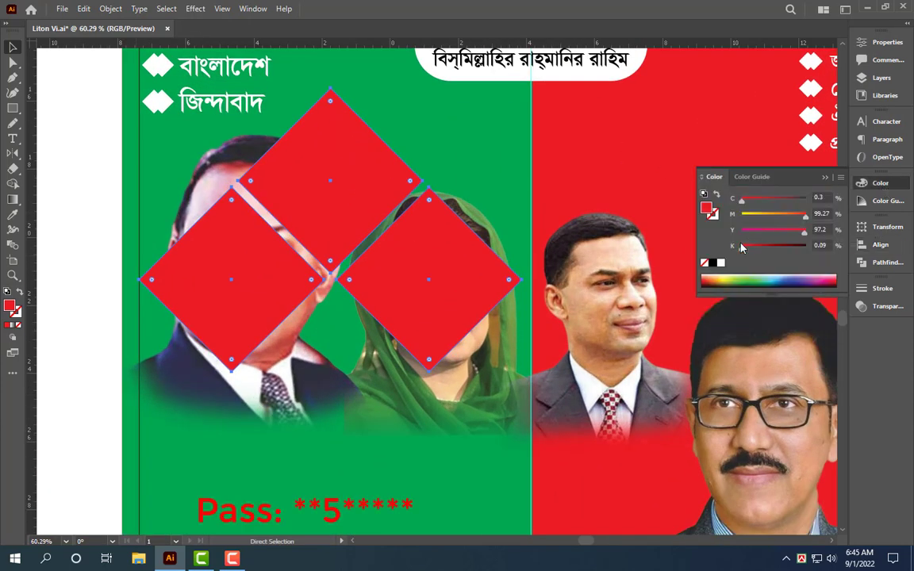
click(720, 263)
key(v)
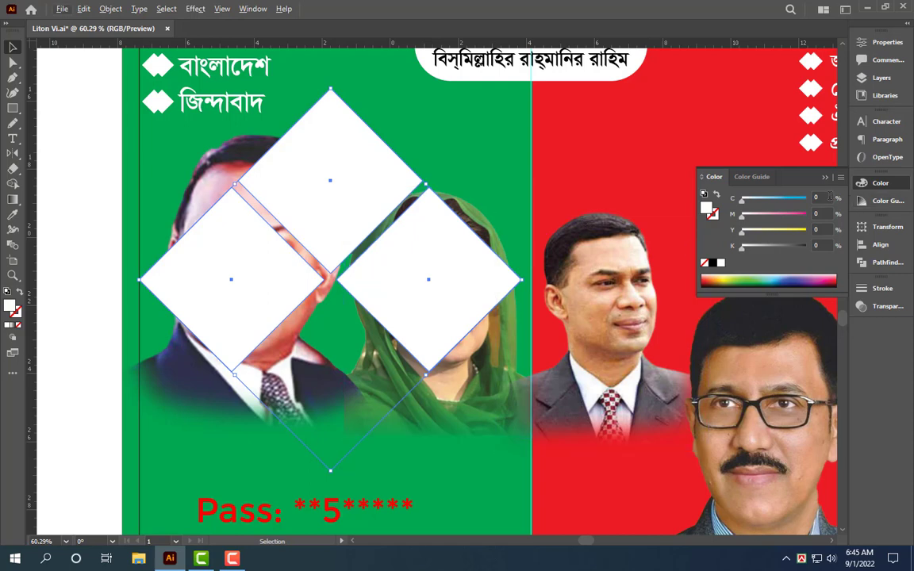
click(822, 245)
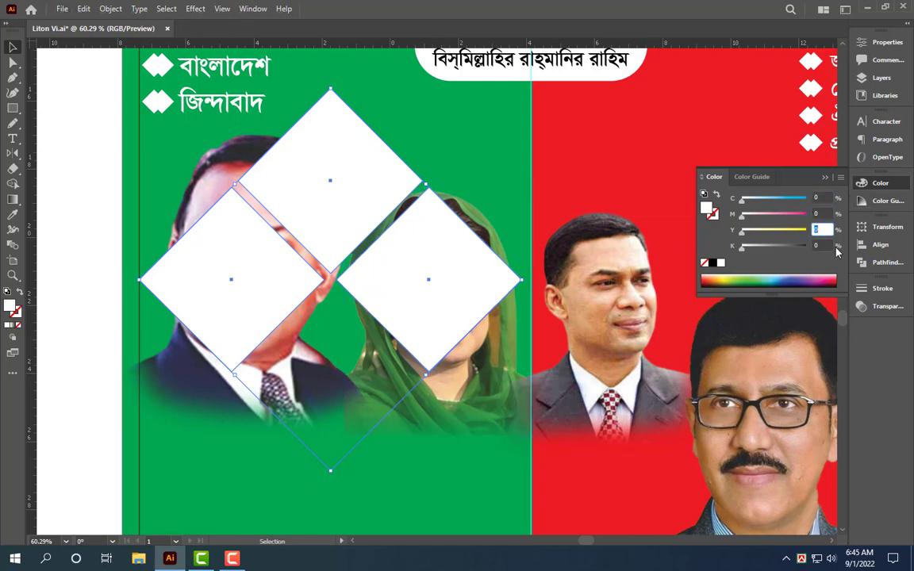
text(22)
key(Return)
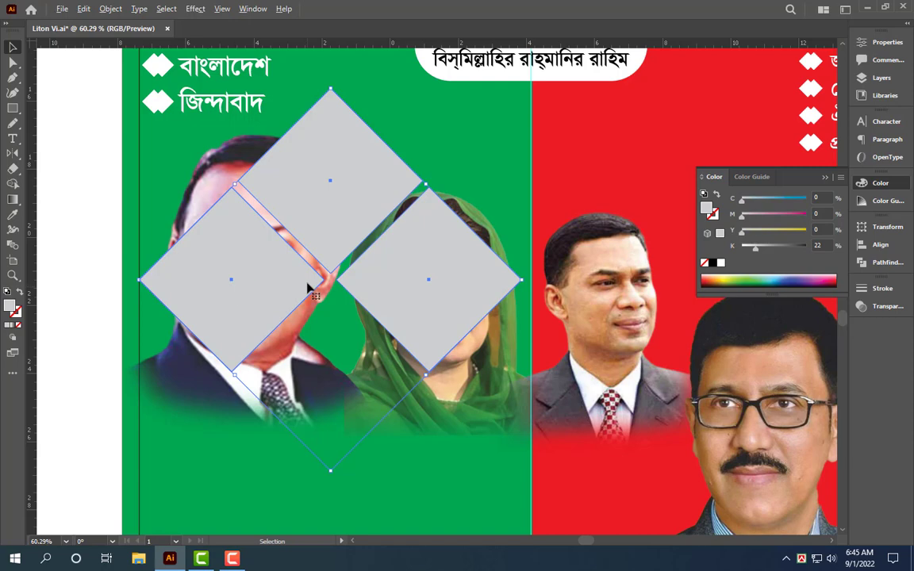
key(alt+o)
key(p)
key(Right)
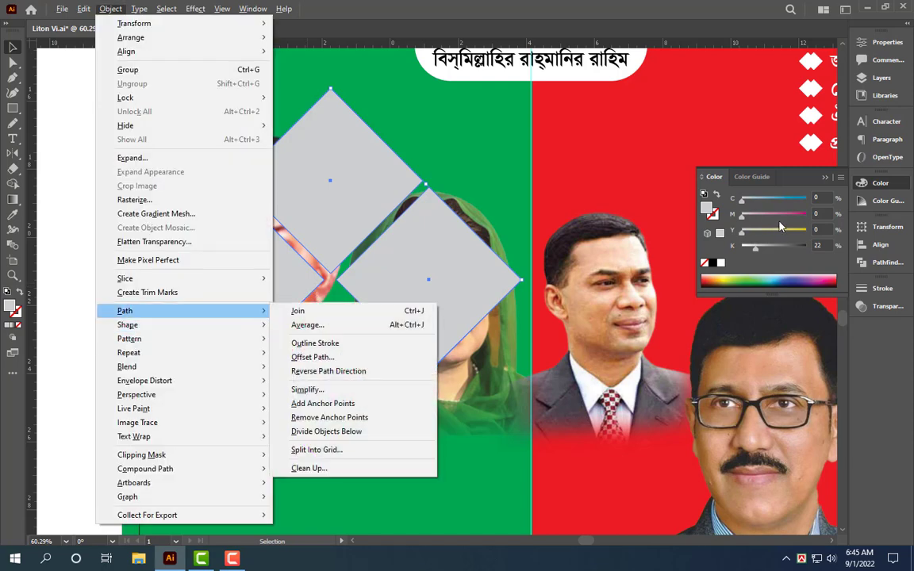
click(819, 197)
text(0)
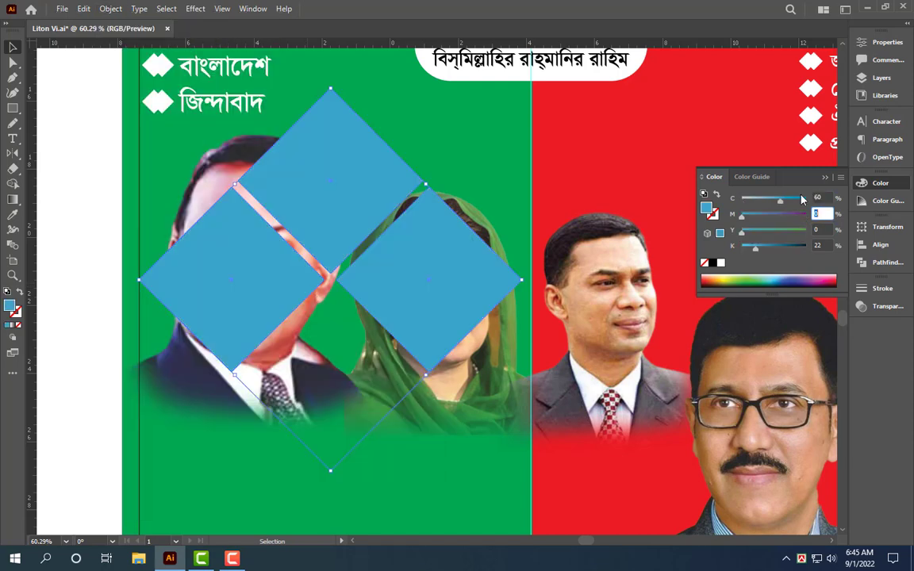
key(Tab)
key(Tab)
text(100)
key(Tab)
text(0)
Add an inset copy inside each diamond with Offset Path at -0.2 in.
key(alt+o)
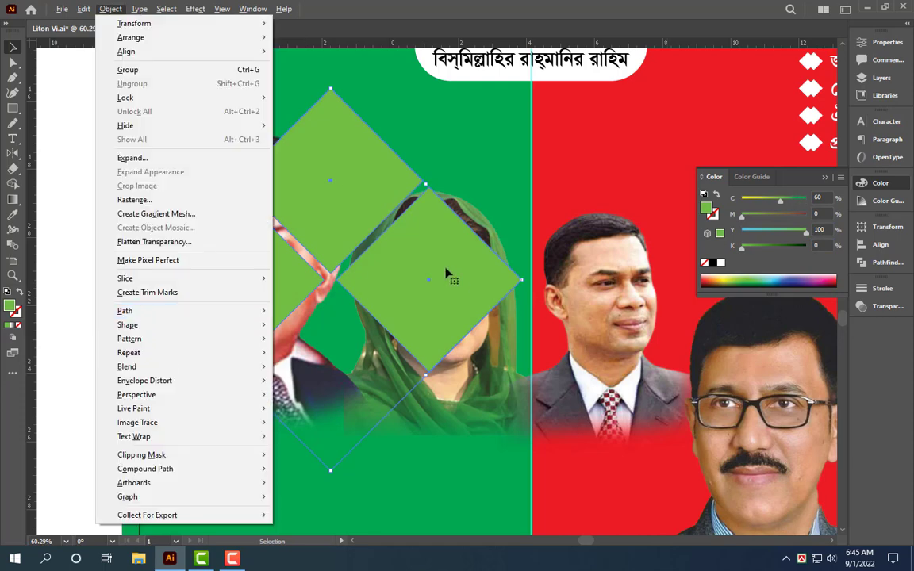
click(312, 356)
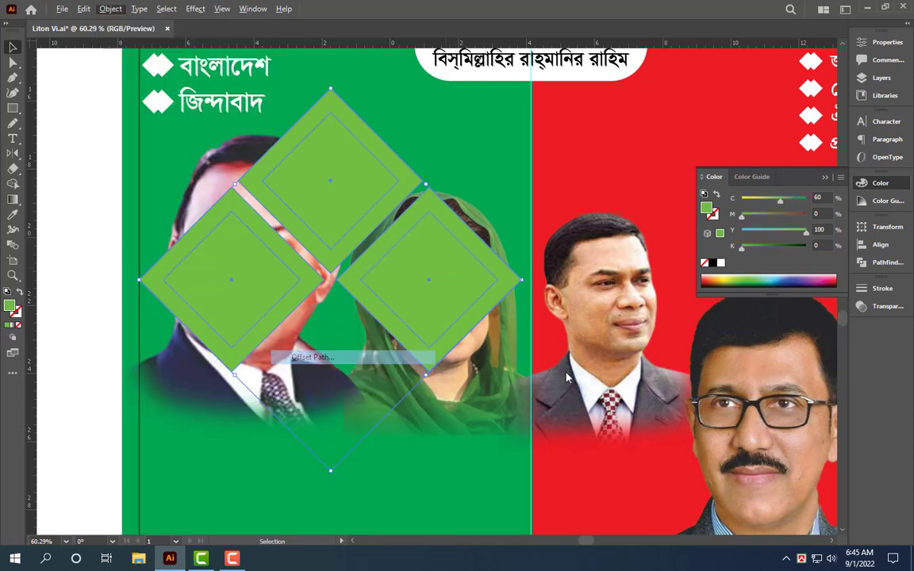
text(-0.2)
key(Tab)
click(451, 310)
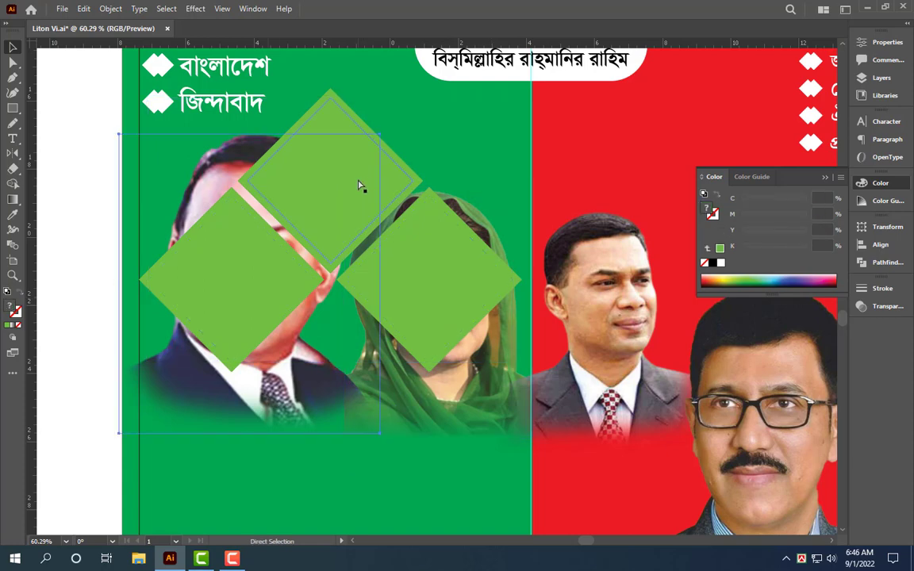
Shrink the leader photo onto the top diamond, trying a clipping mask and then undoing it.
key(ctrl+shift+bracketright)
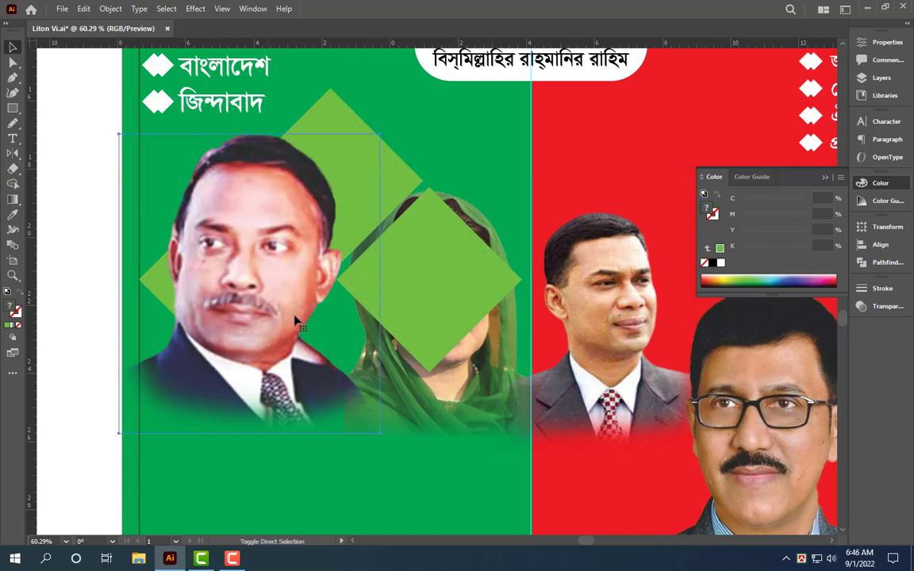
drag(296, 264, 371, 261)
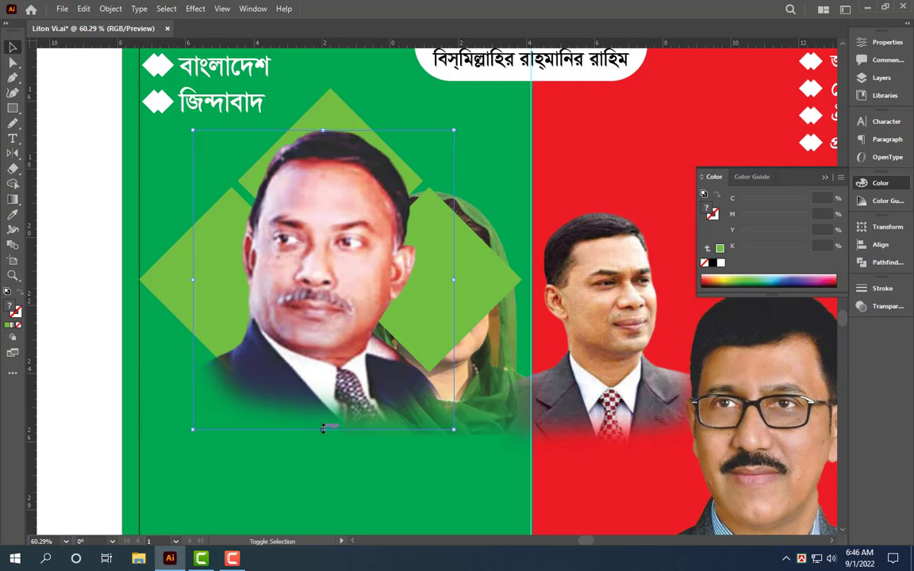
drag(322, 429, 322, 276)
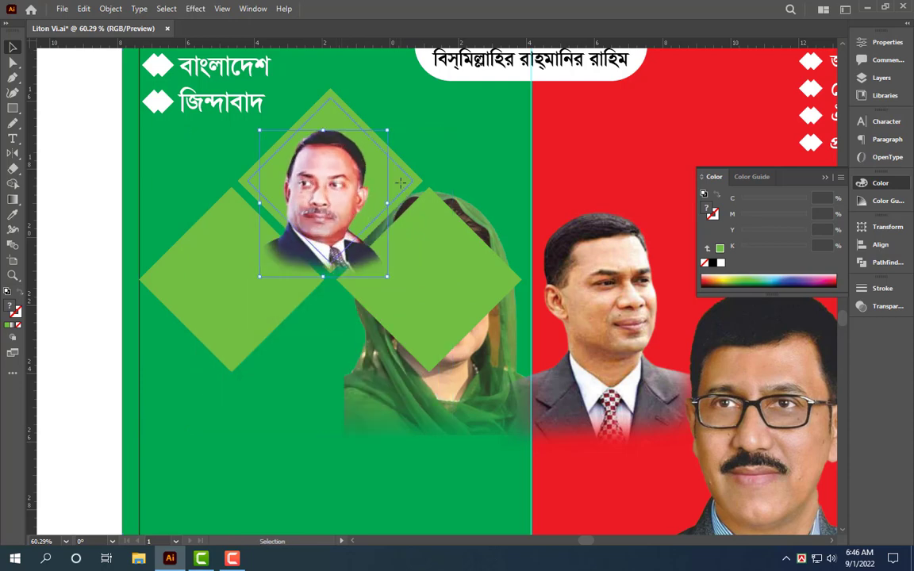
key(ctrl+bracketleft)
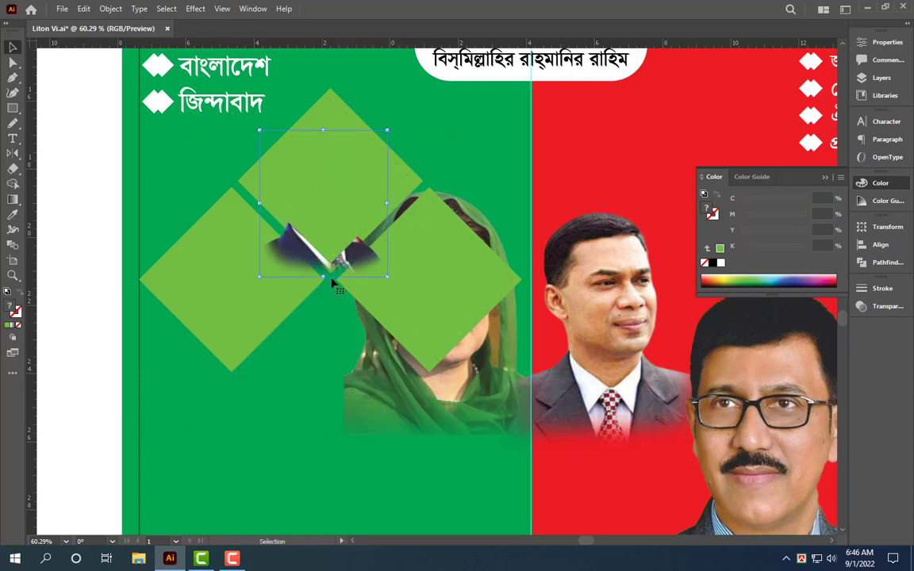
drag(323, 276, 325, 269)
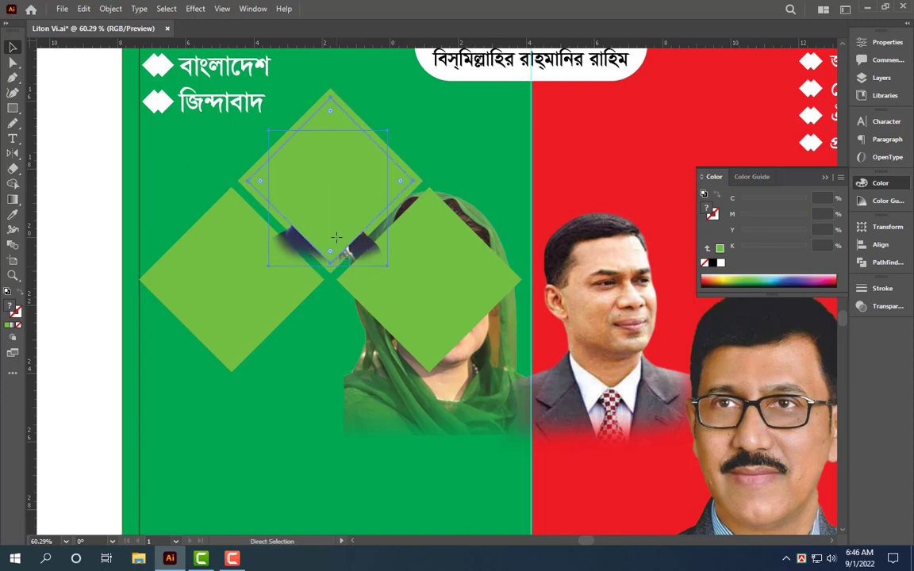
key(ctrl+7)
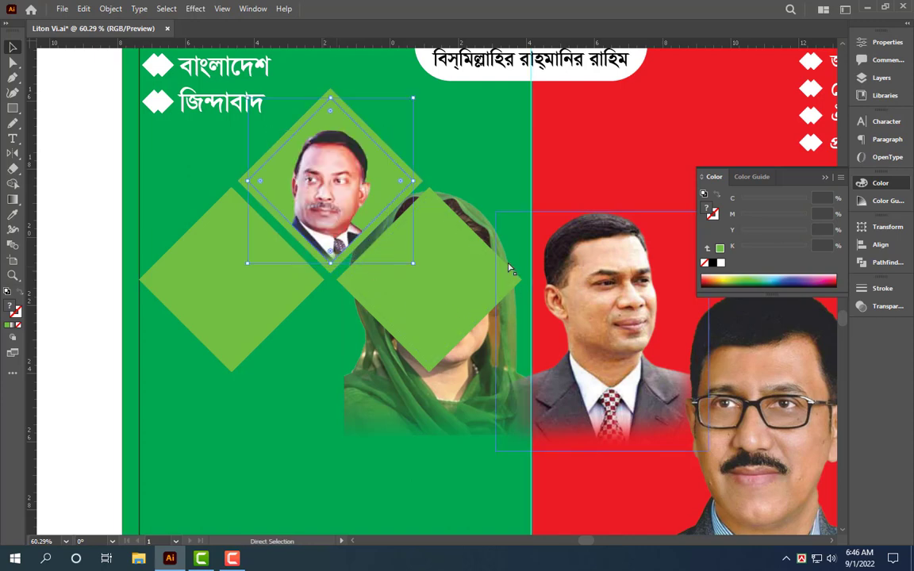
key(ctrl+z)
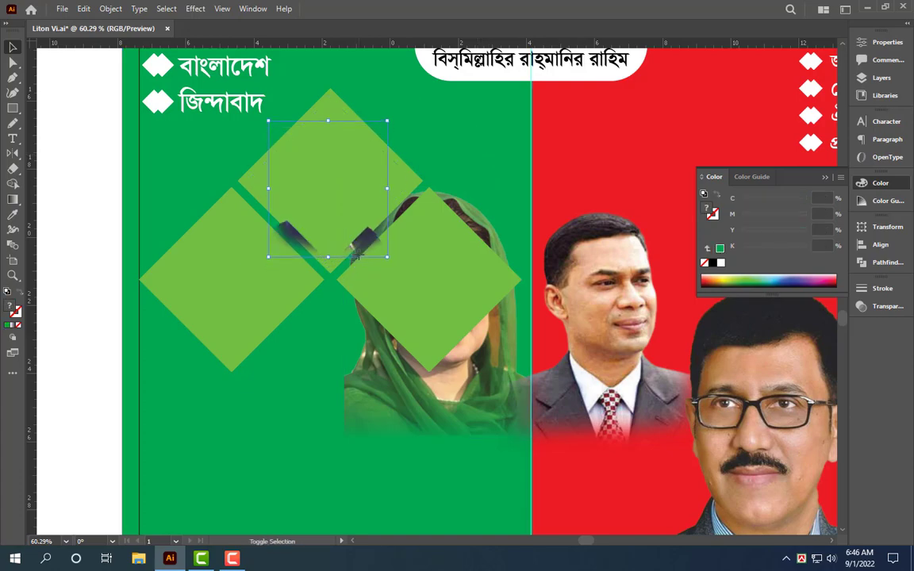
Shift the woman's photo left toward the diamonds and bring it to the front.
scroll(339, 208, right, 5)
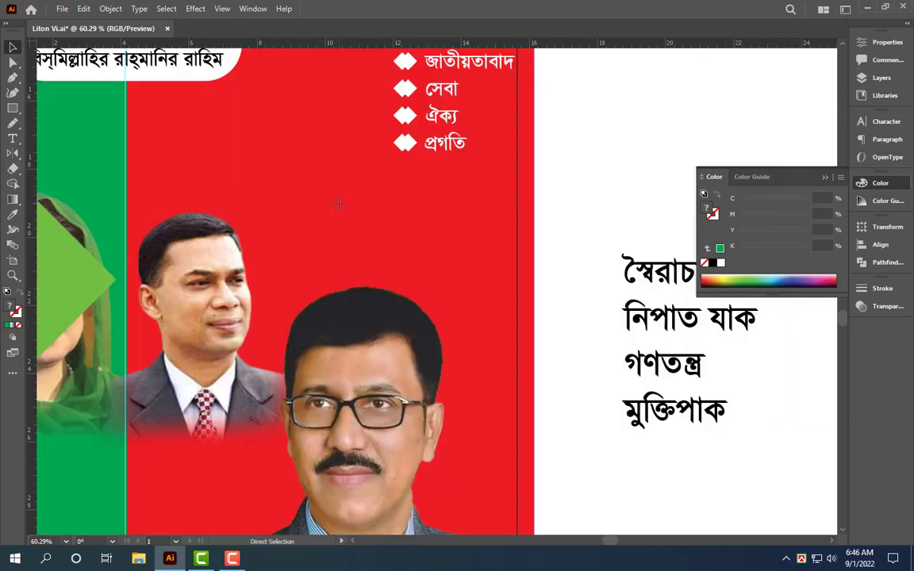
scroll(338, 204, down, 5)
scroll(427, 355, up, 5)
mouse_move(458, 421)
mouse_down()
mouse_move(253, 442)
mouse_move(268, 421)
mouse_up()
key(ctrl+shift+bracketright)
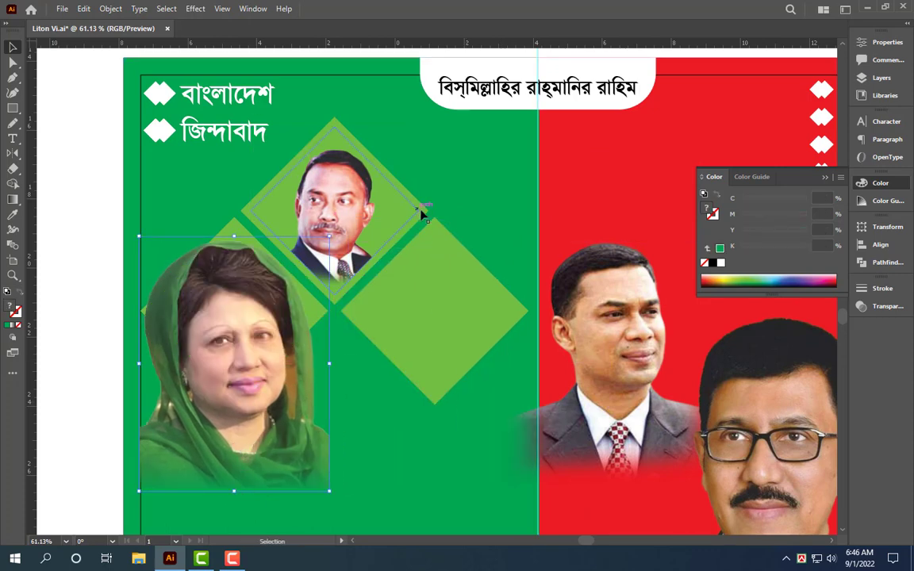
Fill the top diamond white and clip the man's photo inside it.
click(423, 211)
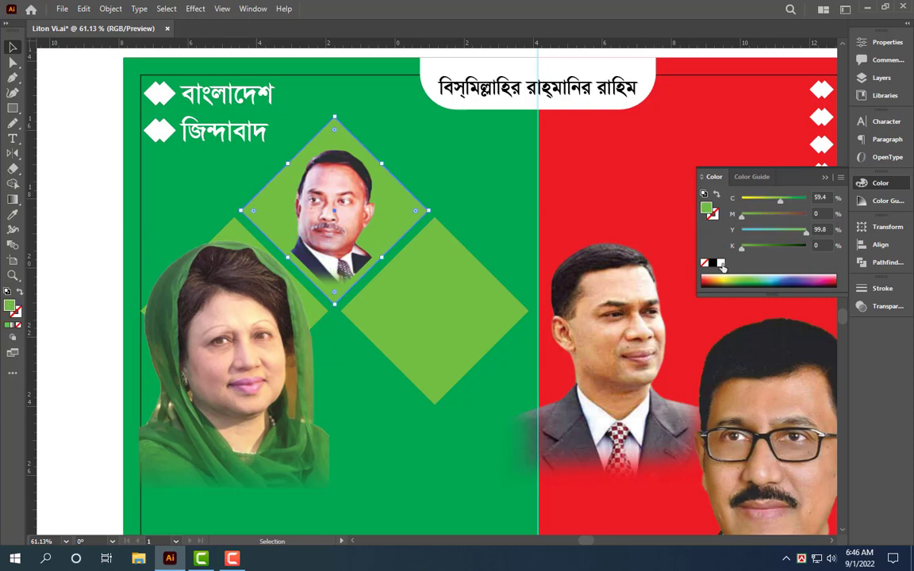
click(720, 264)
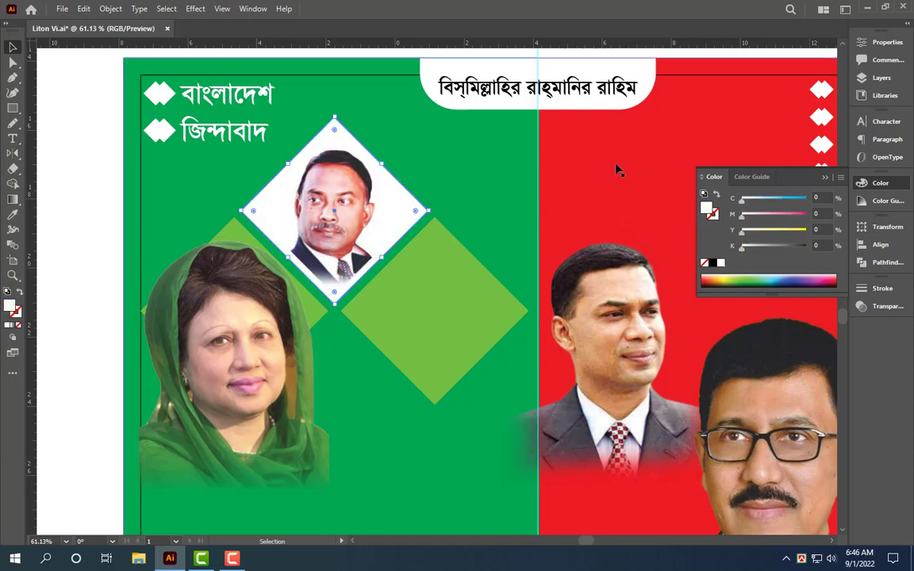
key(ctrl+z)
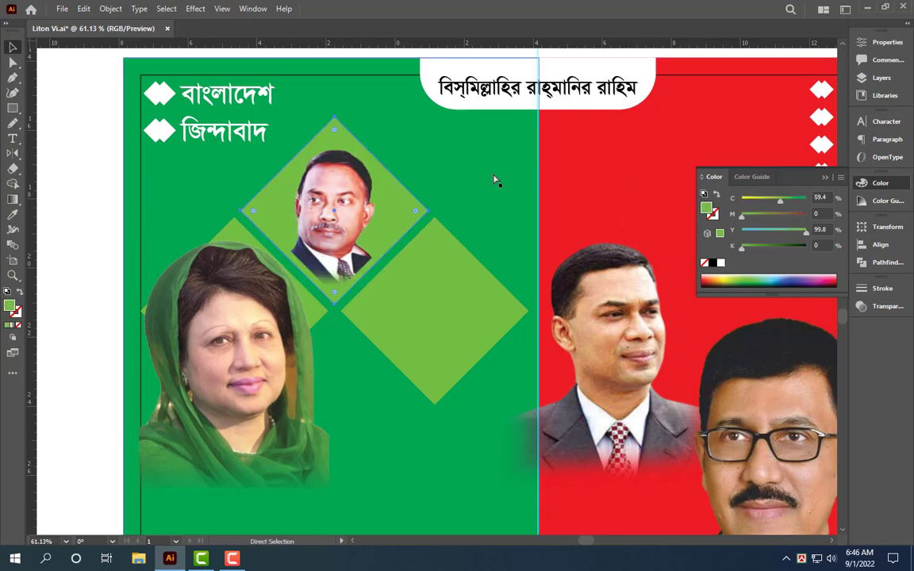
key(ctrl+z)
key(ctrl+z)
key(ctrl+z)
key(ctrl+z)
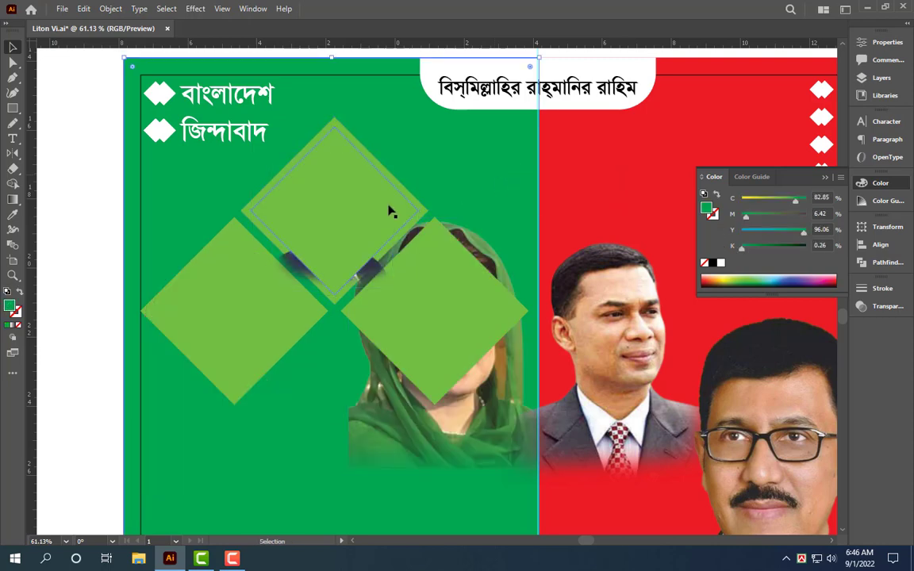
click(721, 263)
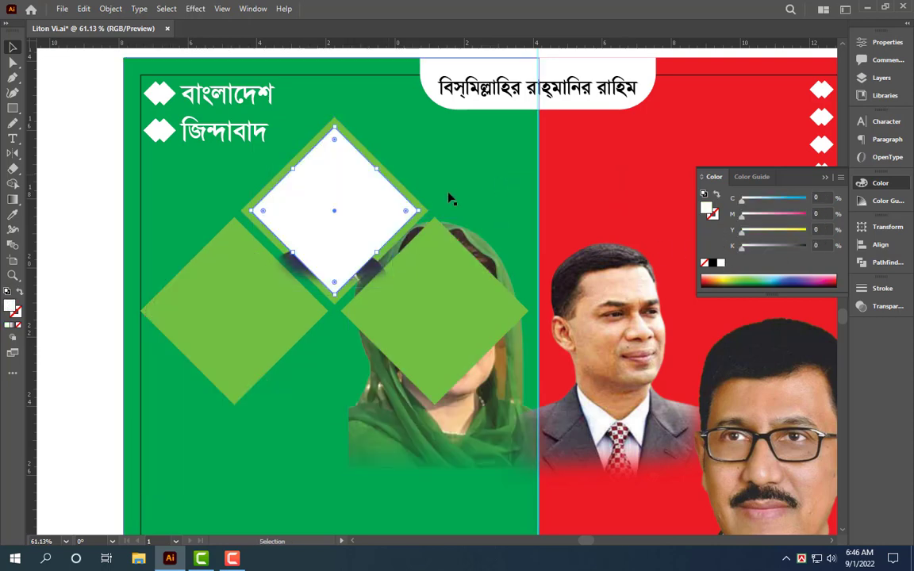
shift+click(383, 270)
key(ctrl+7)
Turn the lower diamonds white and clip the woman's photo inside the left diamond.
click(254, 361)
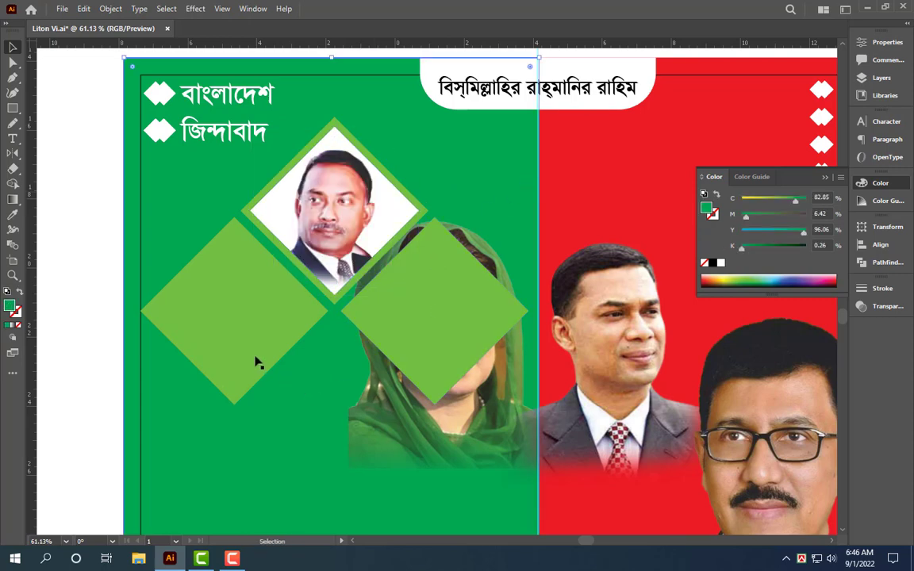
click(720, 265)
key(a)
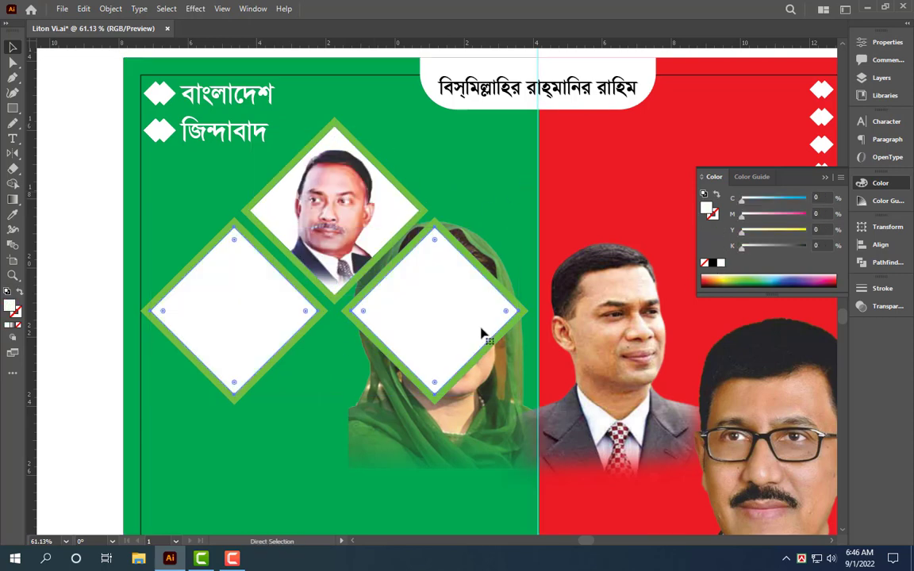
key(v)
mouse_move(460, 385)
mouse_down()
mouse_move(242, 502)
mouse_move(230, 410)
mouse_up()
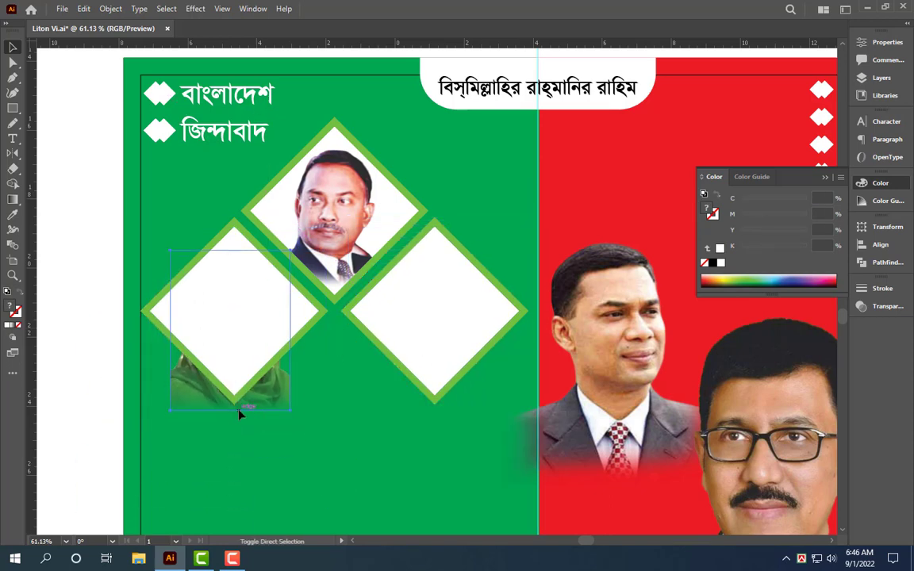
drag(272, 370, 281, 374)
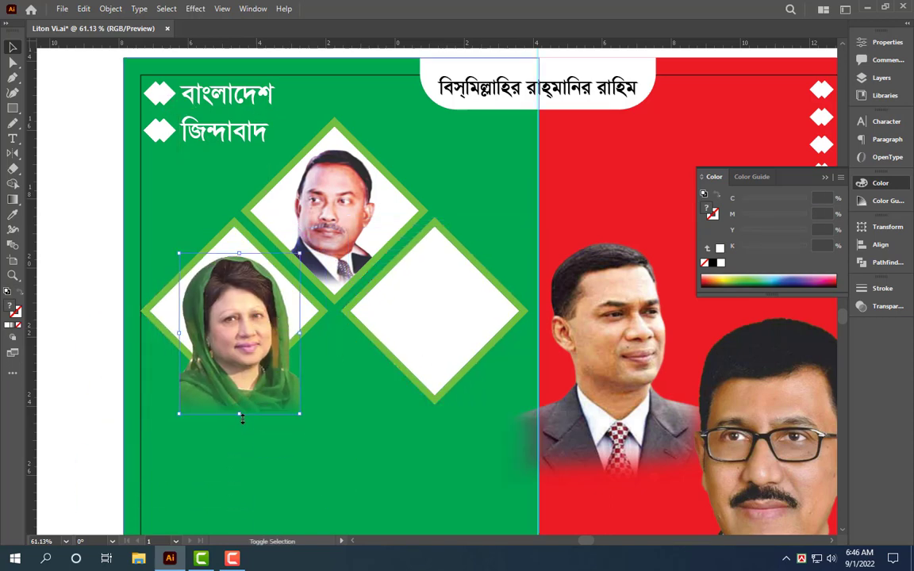
drag(241, 413, 236, 402)
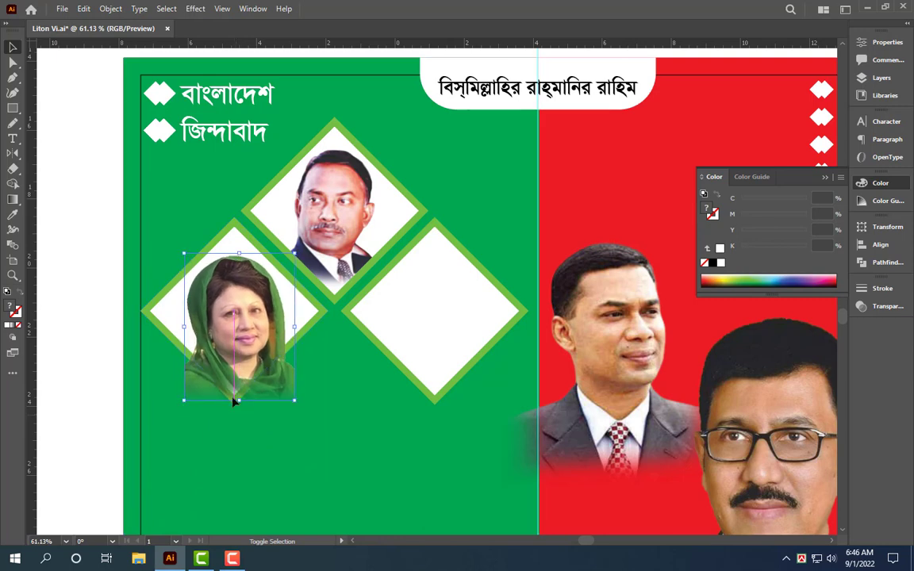
click(305, 314)
key(ctrl+shift+bracketright)
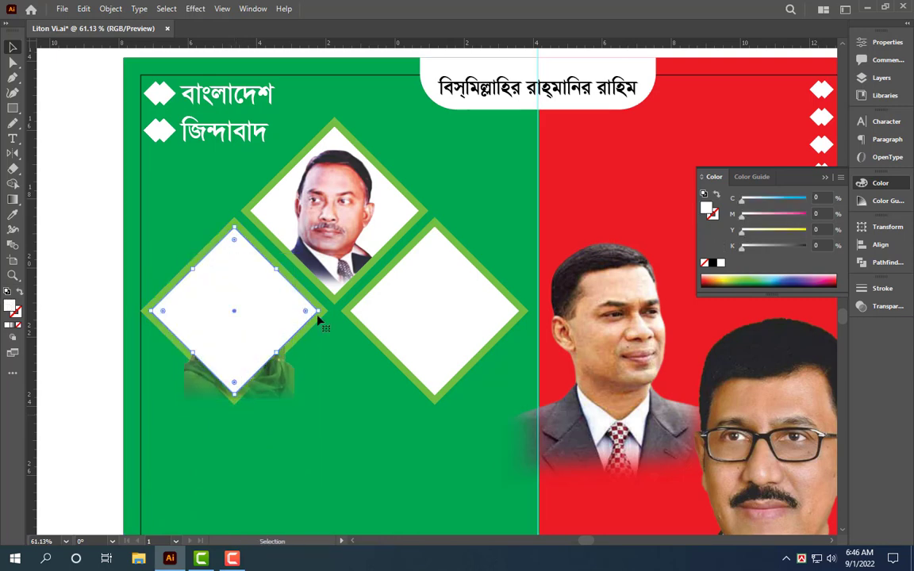
shift+click(246, 338)
key(ctrl+7)
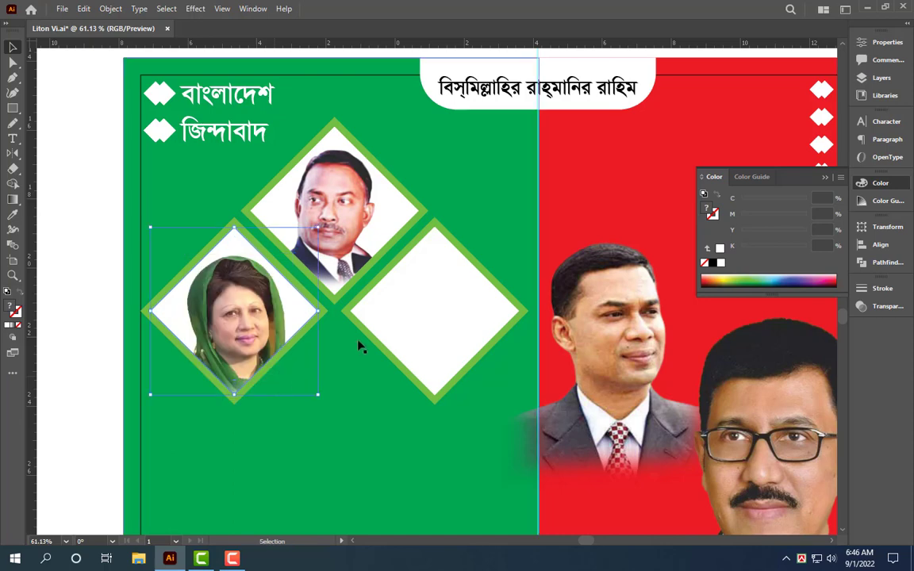
Move the red-side man's photo into the right diamond and clip it there.
drag(613, 317, 441, 329)
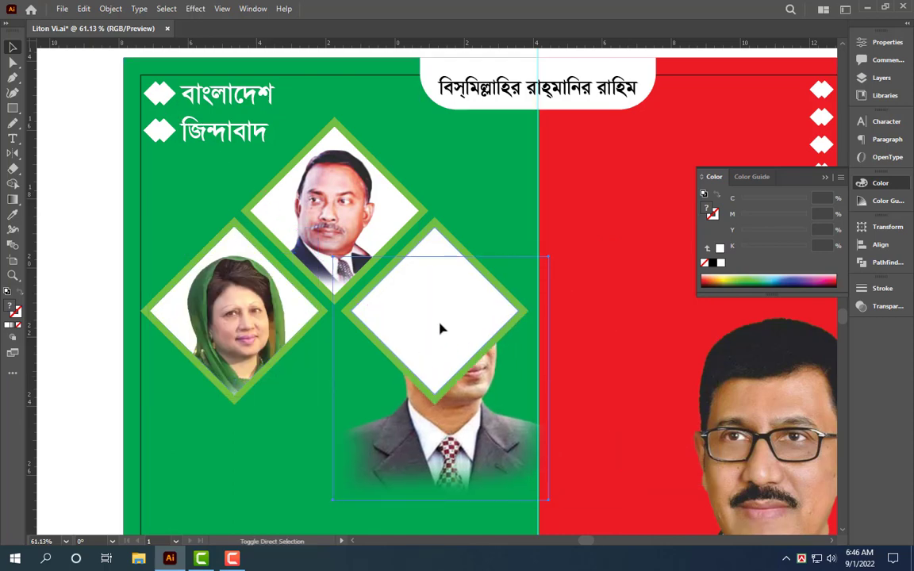
key(ctrl+shift+bracketright)
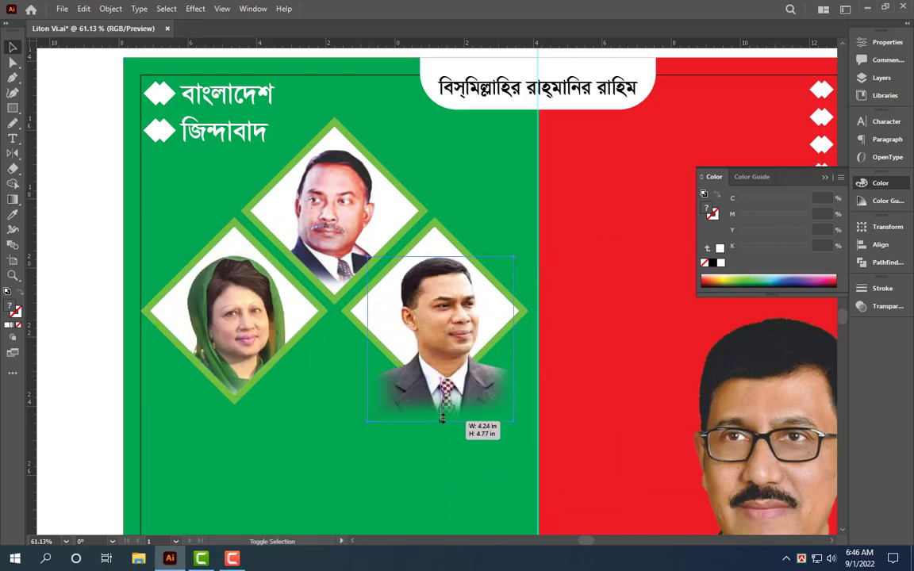
drag(442, 501, 442, 387)
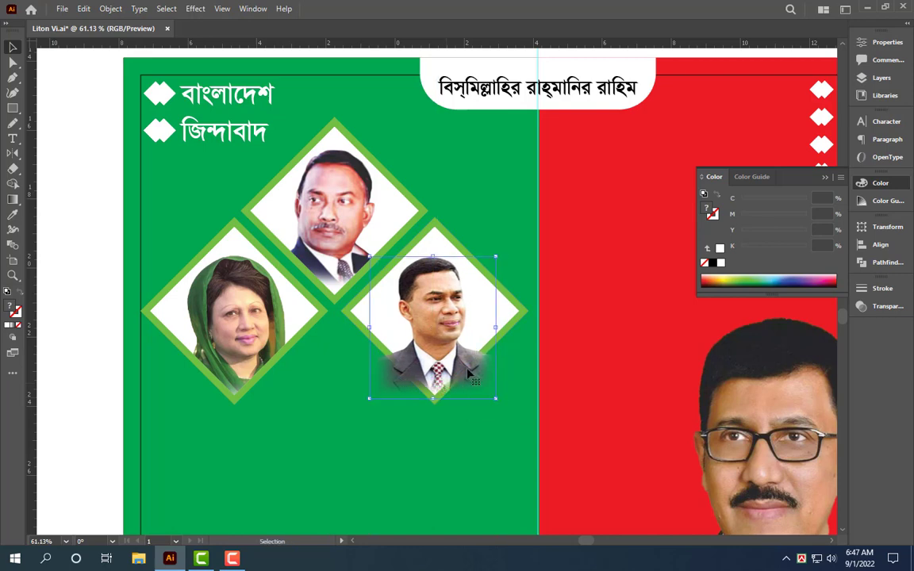
click(517, 312)
key(ctrl+shift+bracketright)
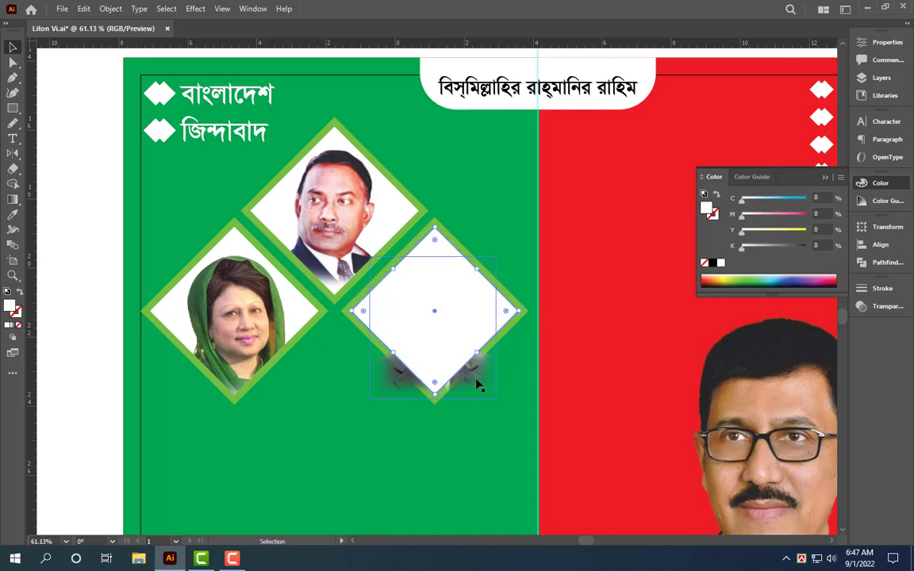
shift+click(470, 379)
key(ctrl+7)
ctrl+alt+click(468, 373)
Select the poster's left background half and dock the Gradient panel beside the other panels.
mouse_move(390, 359)
mouse_down()
mouse_move(318, 297)
mouse_move(249, 301)
mouse_up()
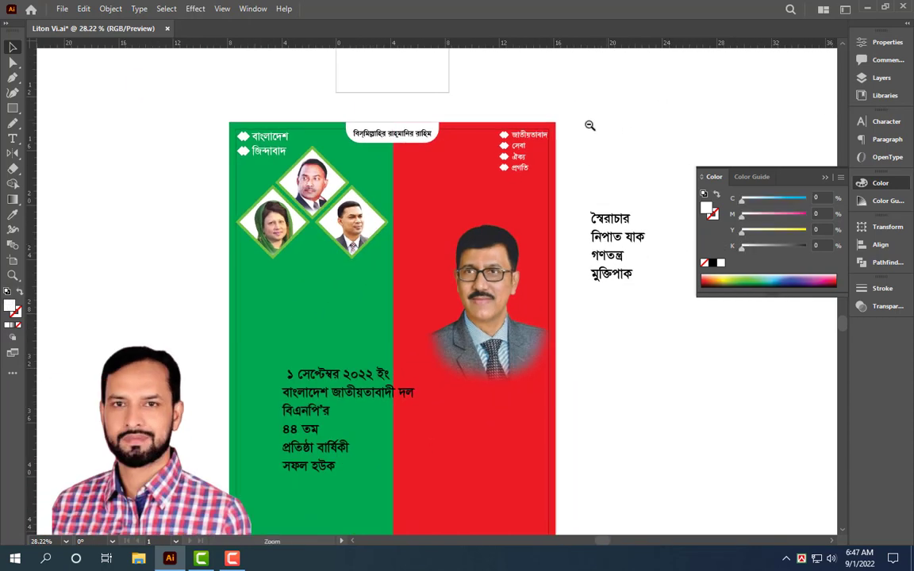
drag(589, 127, 547, 131)
drag(380, 294, 302, 292)
click(302, 292)
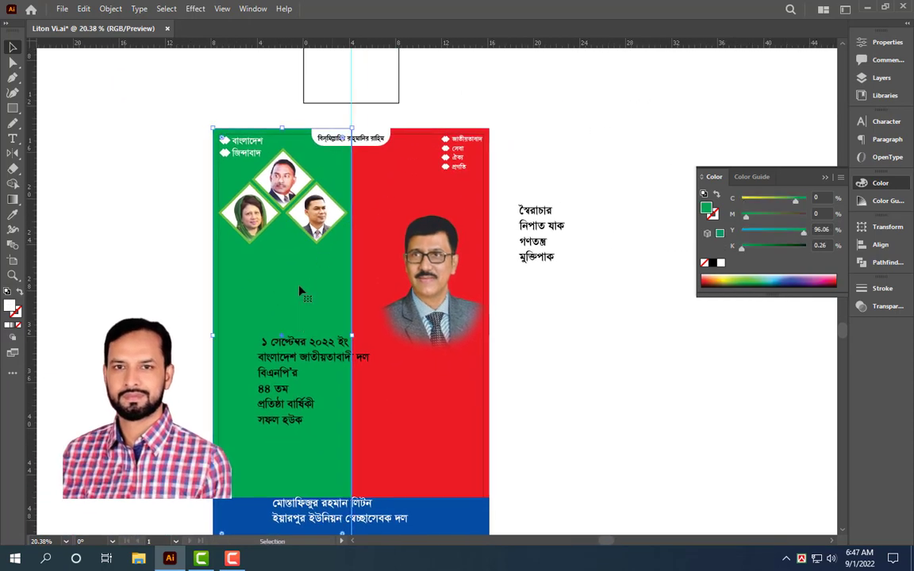
click(888, 203)
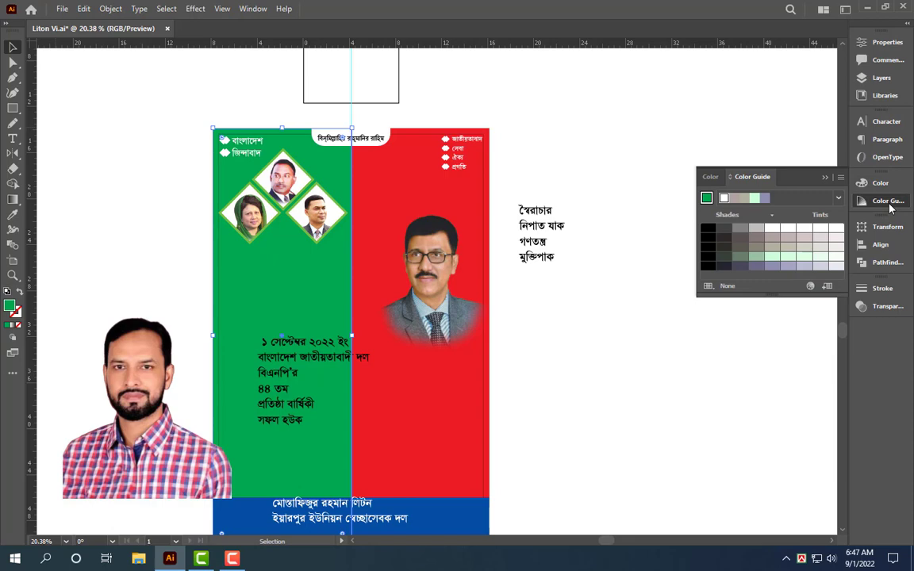
click(252, 10)
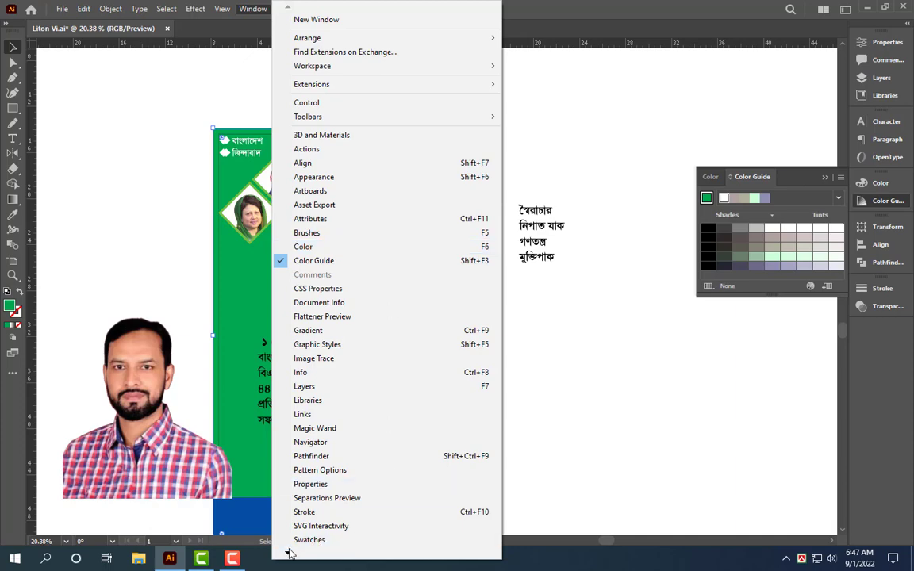
mouse_move(287, 553)
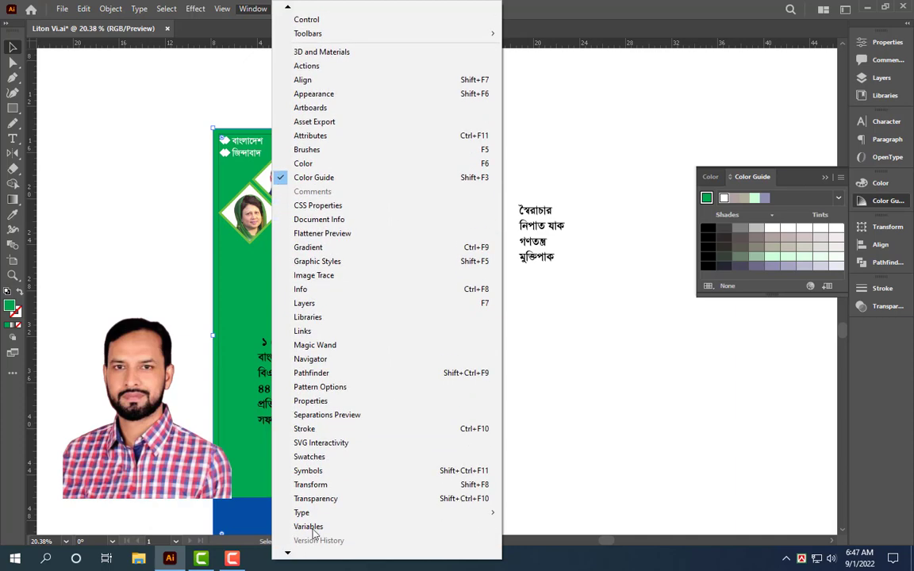
scroll(315, 534, down, 3)
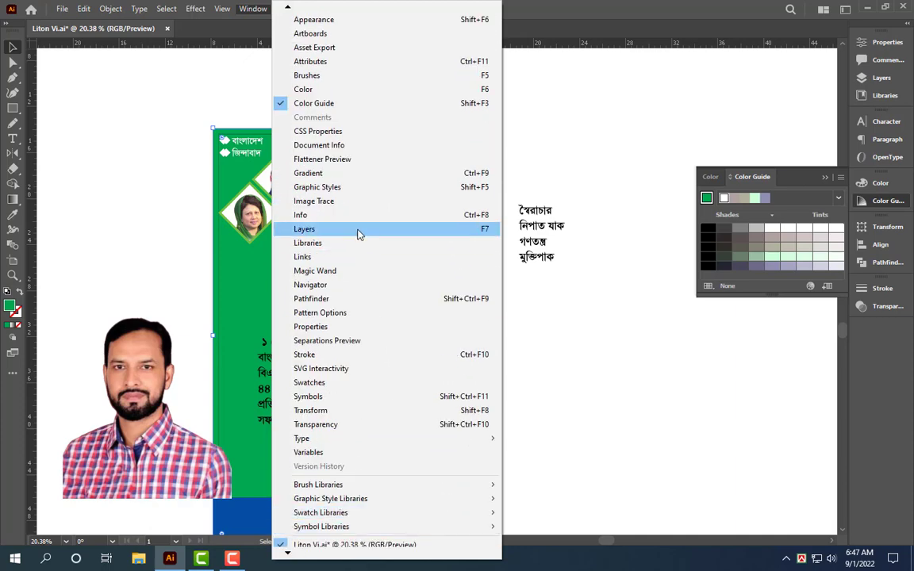
click(343, 173)
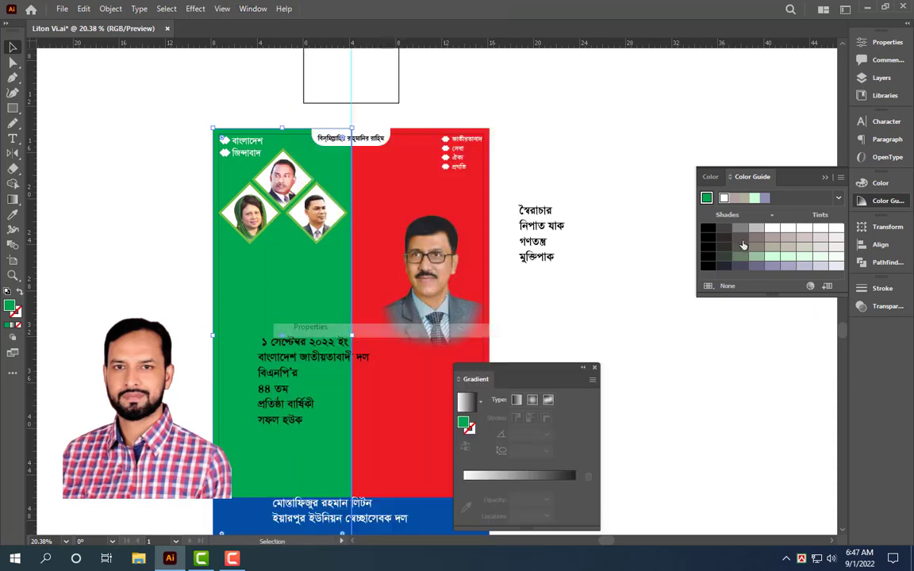
drag(531, 372, 874, 195)
click(873, 190)
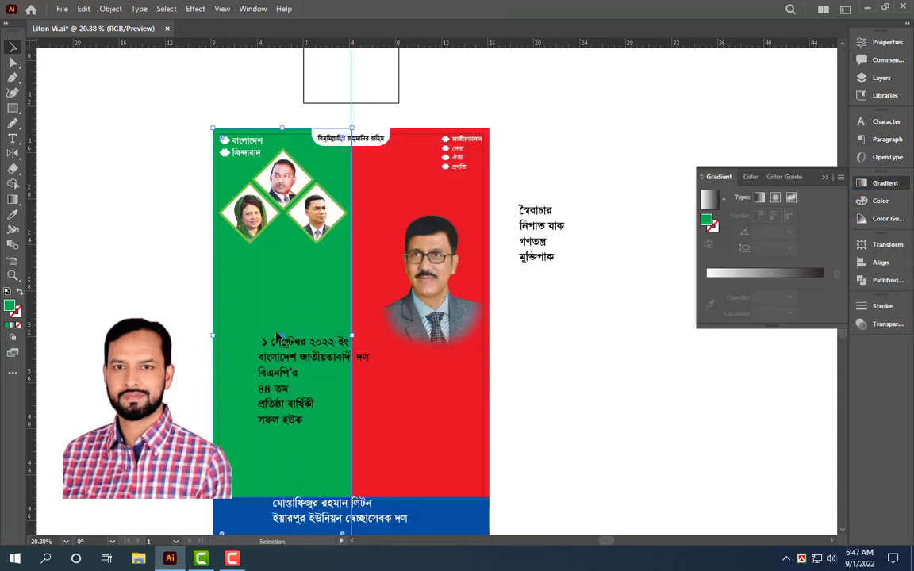
Give the left half a gradient fill at a 90° angle so it runs vertically.
click(709, 205)
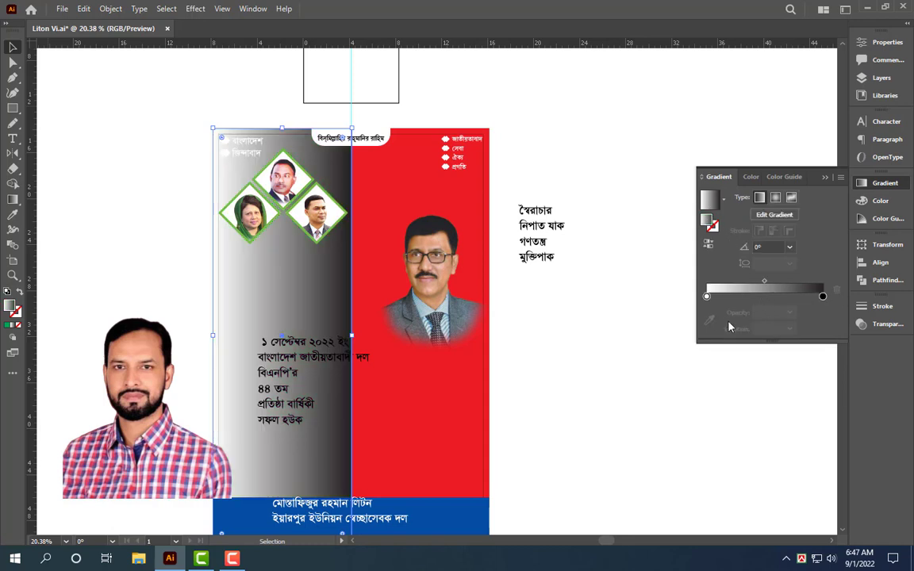
click(766, 246)
text(0)
key(Return)
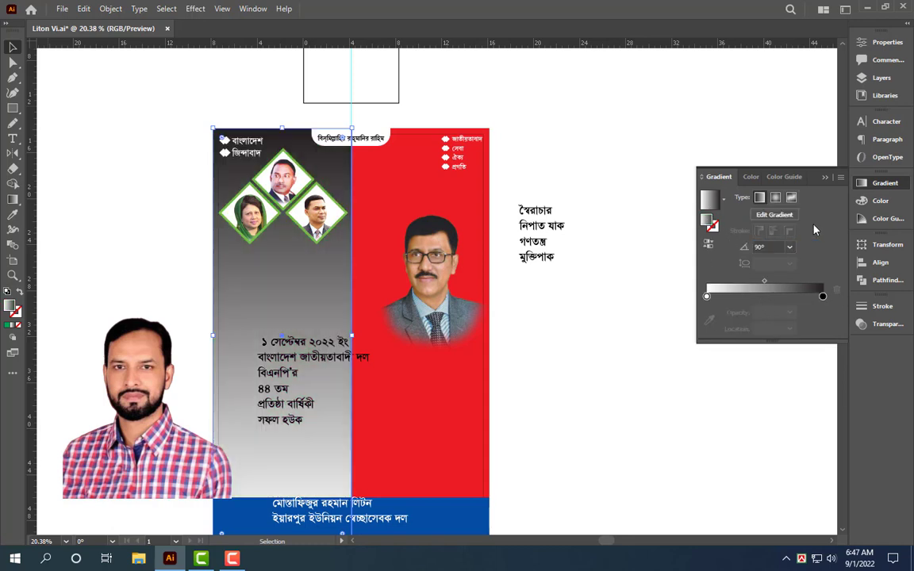
Set the first gradient stop to CMYK yellow 100.
click(707, 297)
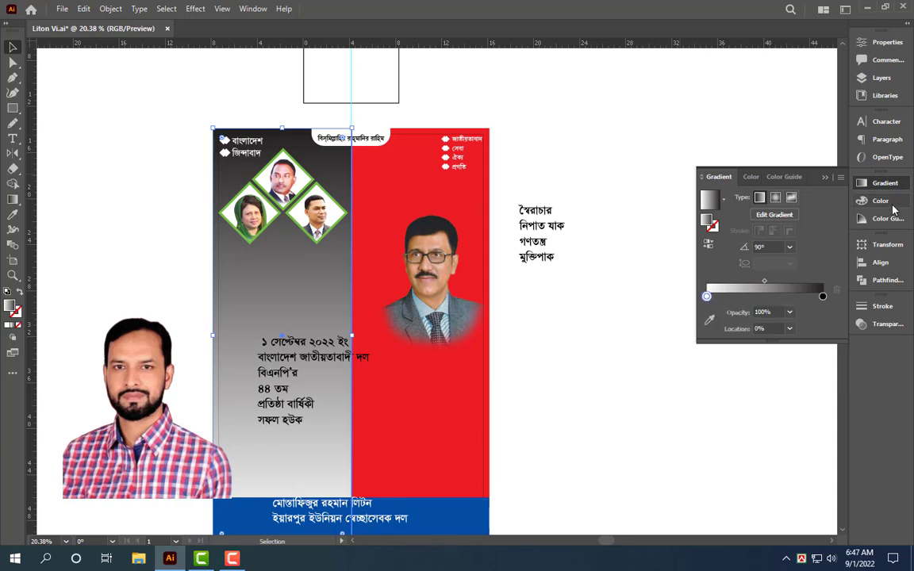
click(885, 206)
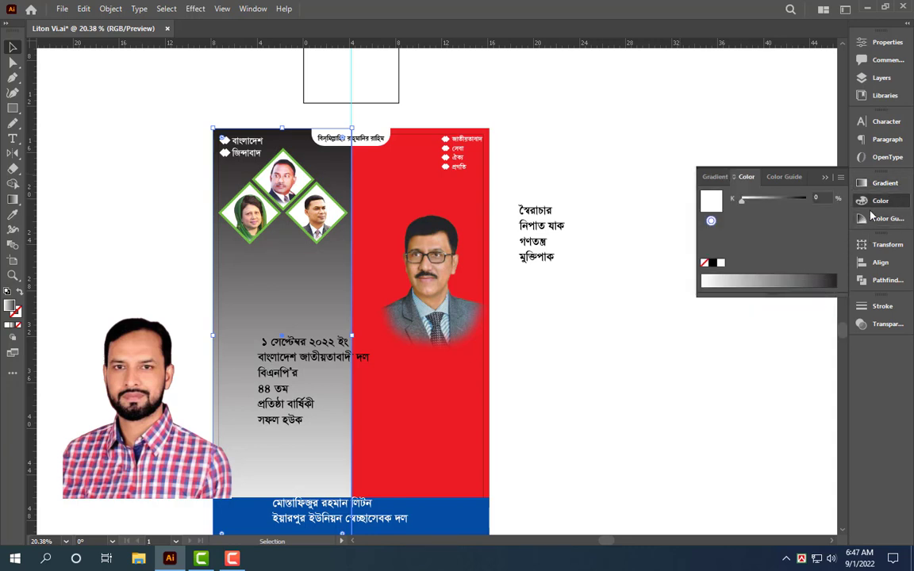
click(840, 177)
click(789, 242)
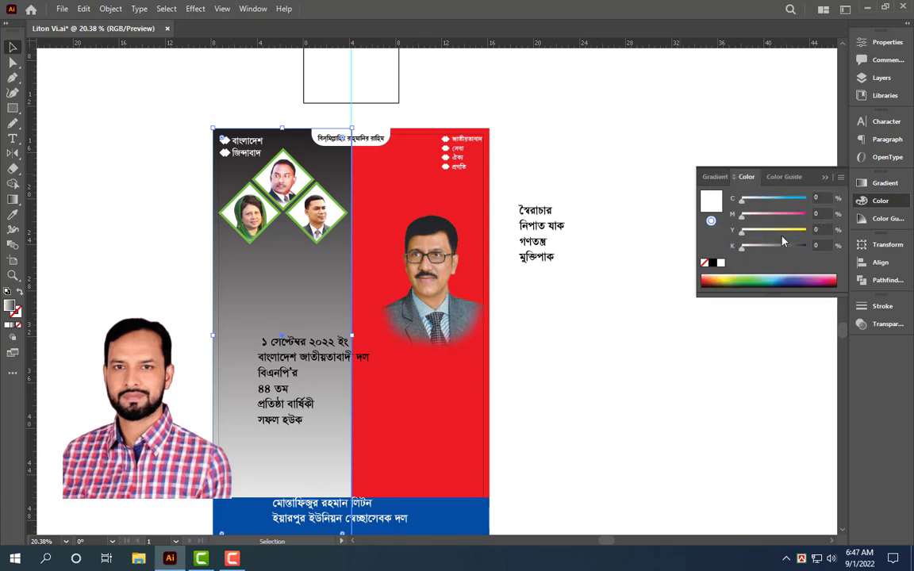
drag(742, 230, 842, 254)
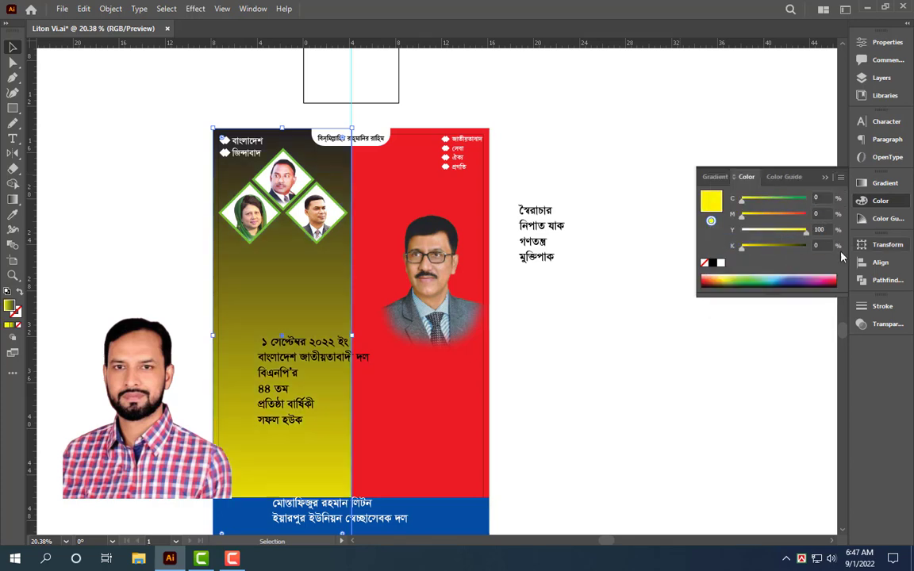
Set the second gradient stop to CMYK yellow 20 with black 0.
click(895, 188)
click(880, 203)
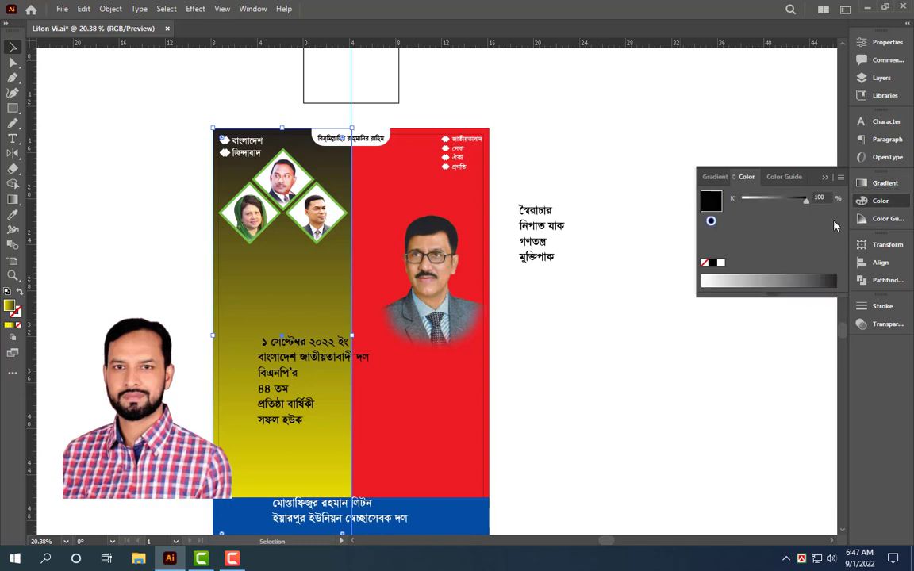
click(841, 177)
click(767, 240)
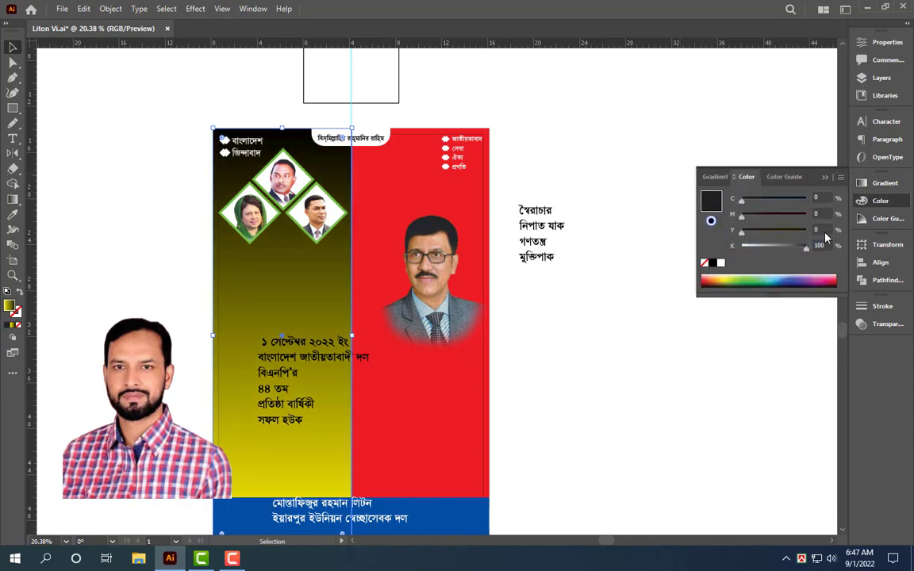
text(20)
key(Tab)
text(0)
key(Return)
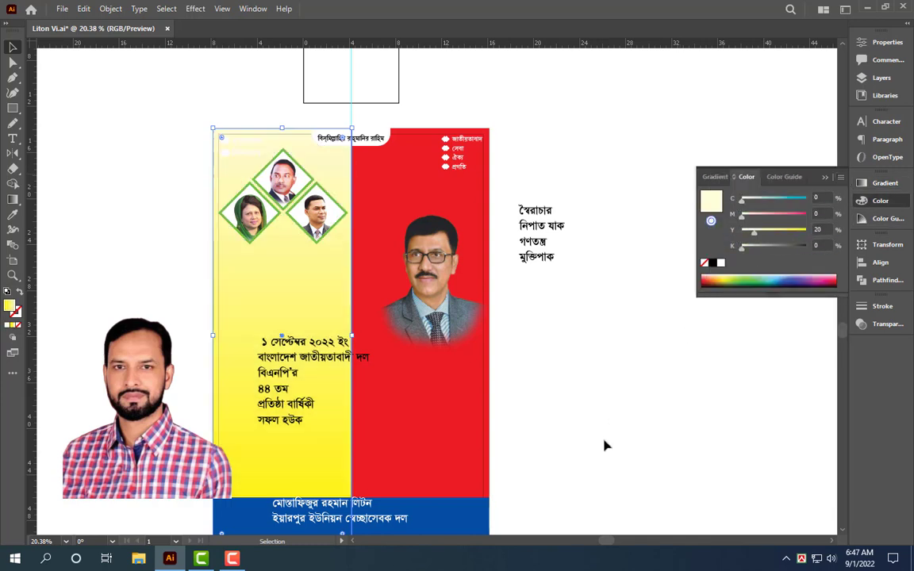
click(418, 411)
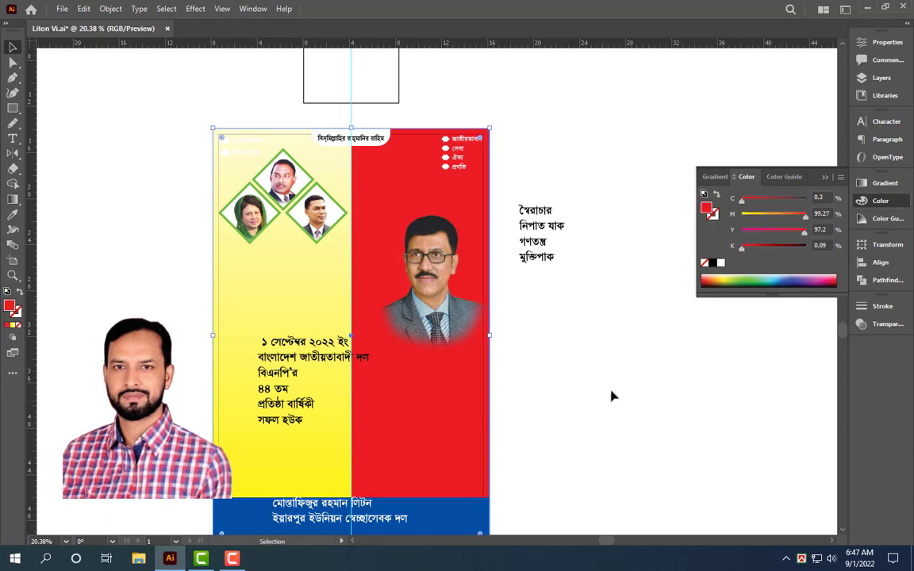
Move the bearded man's photo onto the red panel and scale it down to fit.
scroll(610, 395, left, 2)
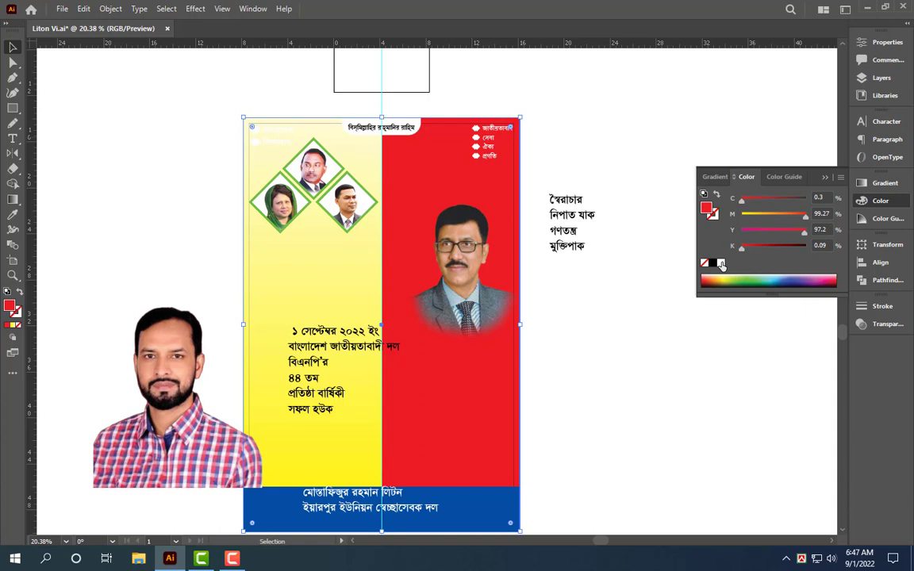
click(618, 420)
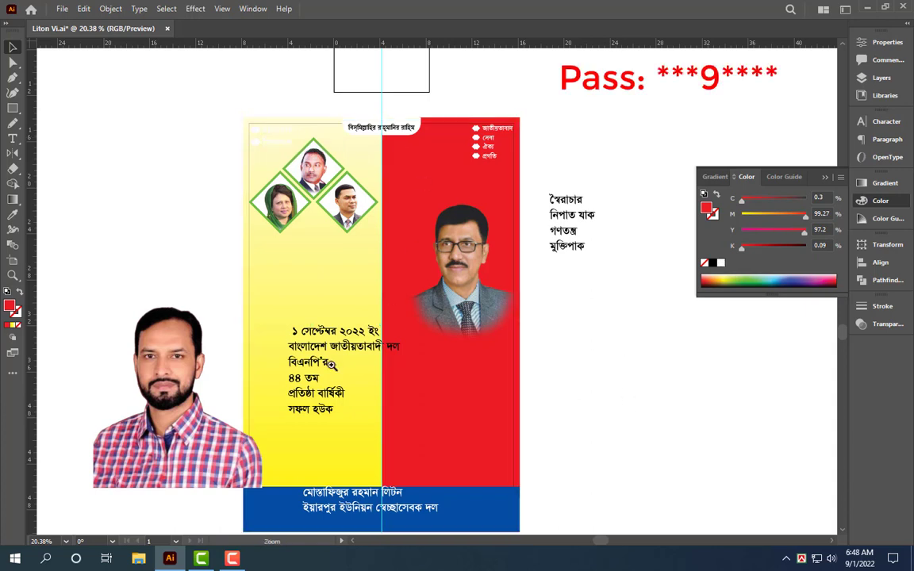
drag(181, 410, 449, 408)
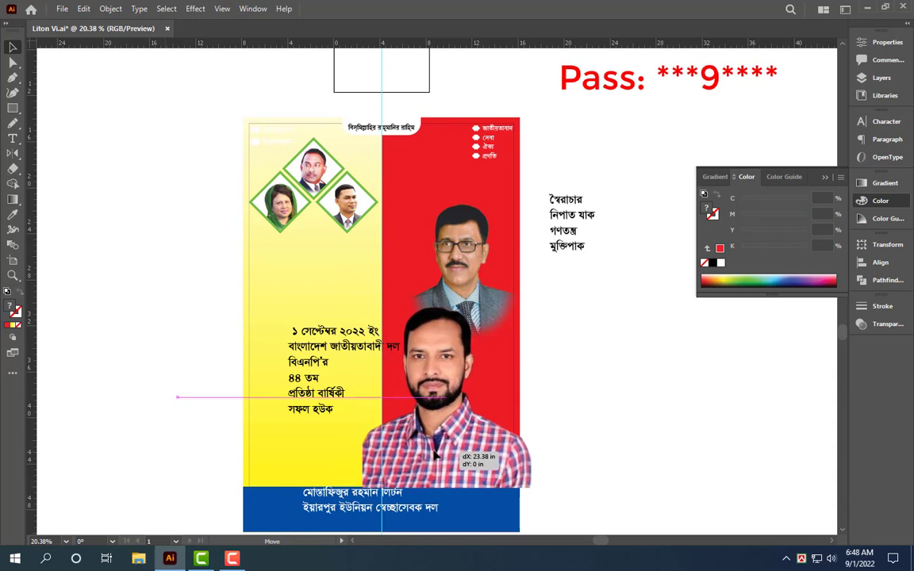
drag(444, 319, 428, 395)
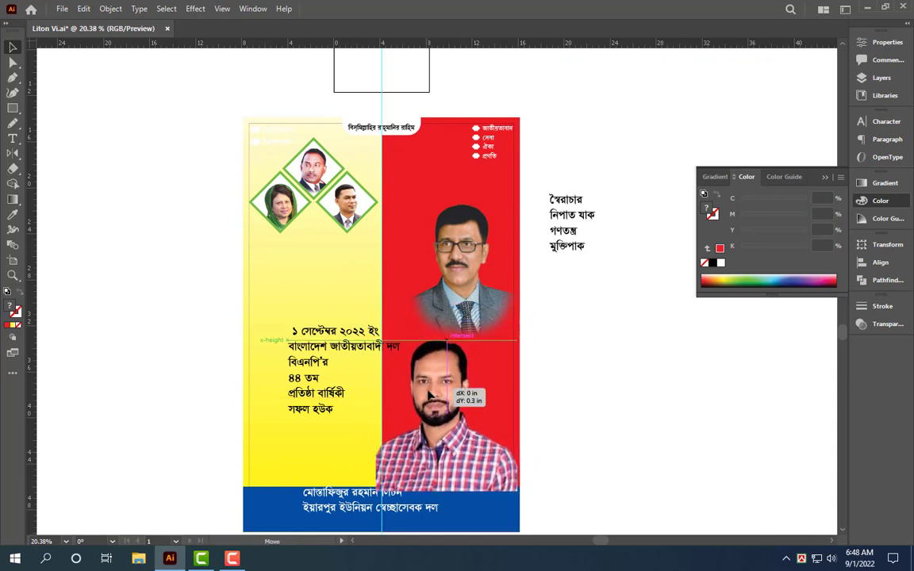
drag(428, 394, 429, 396)
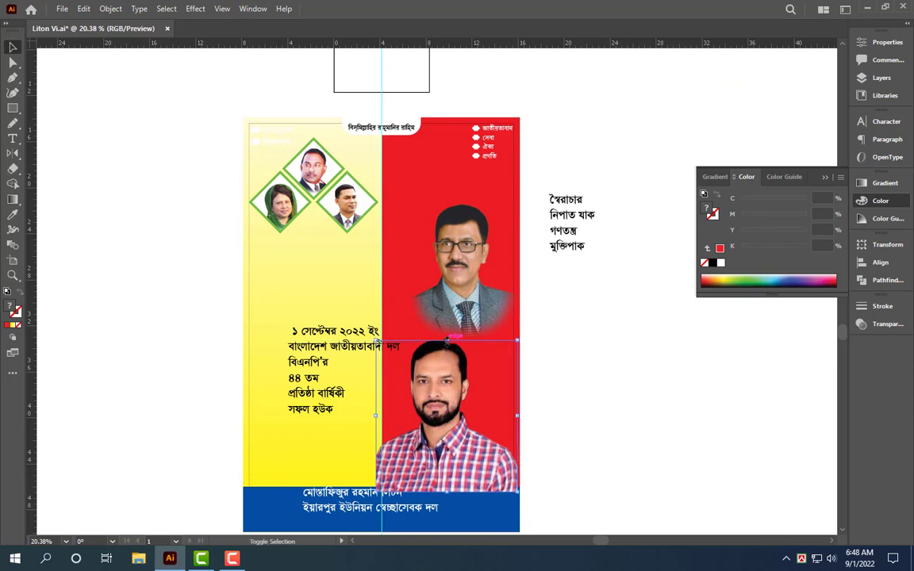
drag(448, 357, 457, 379)
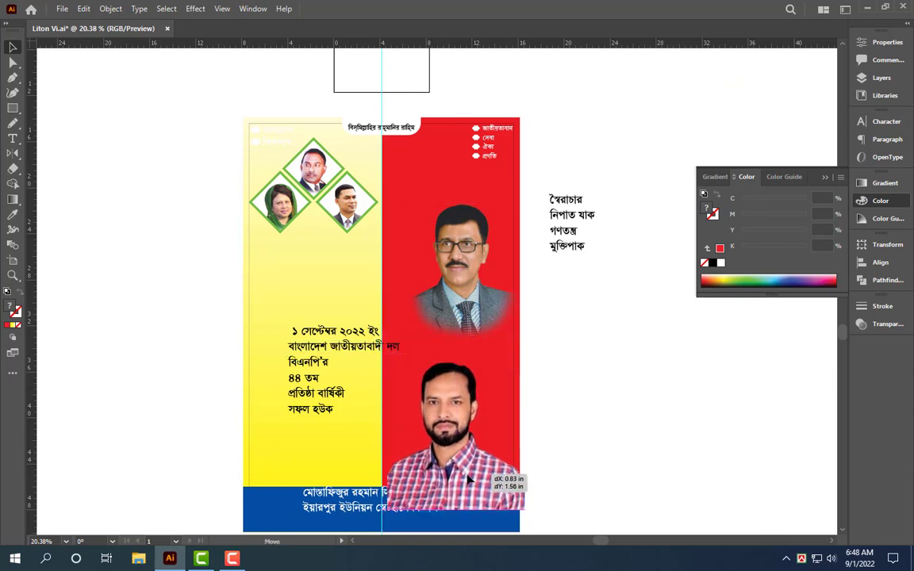
key(ctrl+z)
key(ctrl+z)
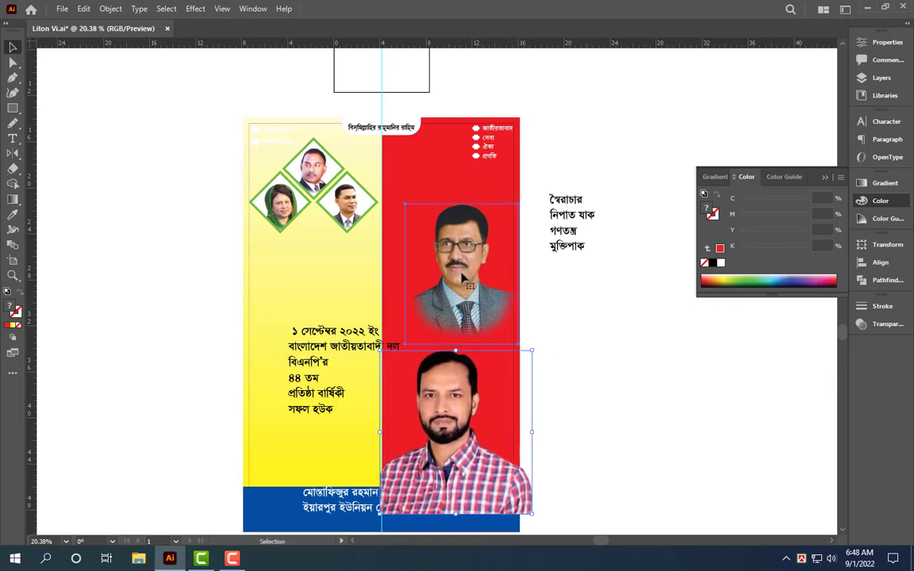
Raise the upper portrait and stretch it taller, and lift the lower photo beneath it.
mouse_move(466, 316)
mouse_down()
mouse_move(465, 287)
mouse_move(454, 283)
mouse_up()
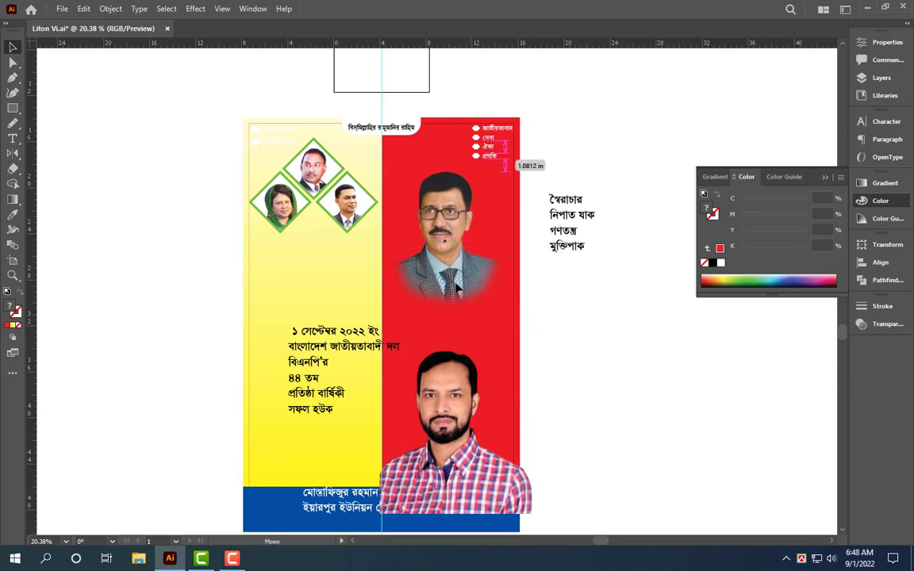
click(387, 353)
drag(435, 420, 435, 408)
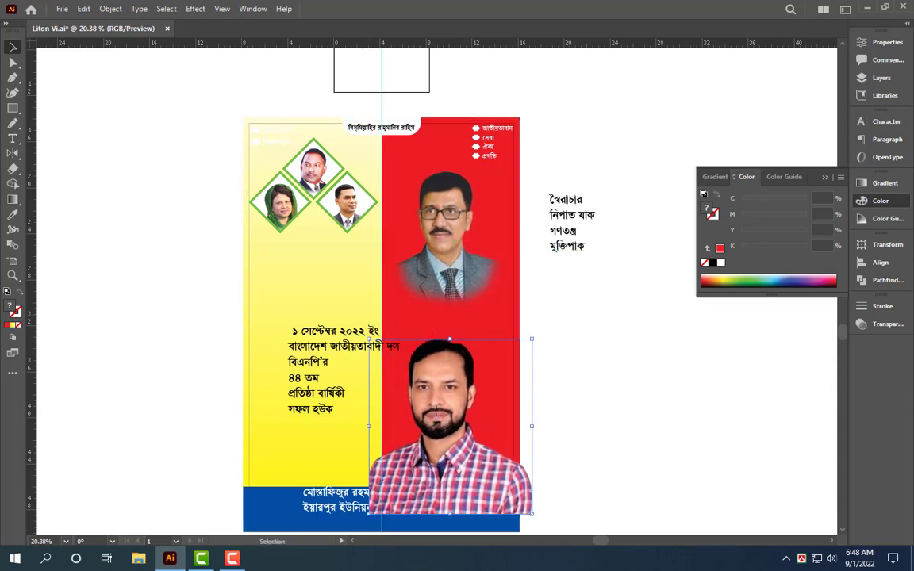
click(425, 268)
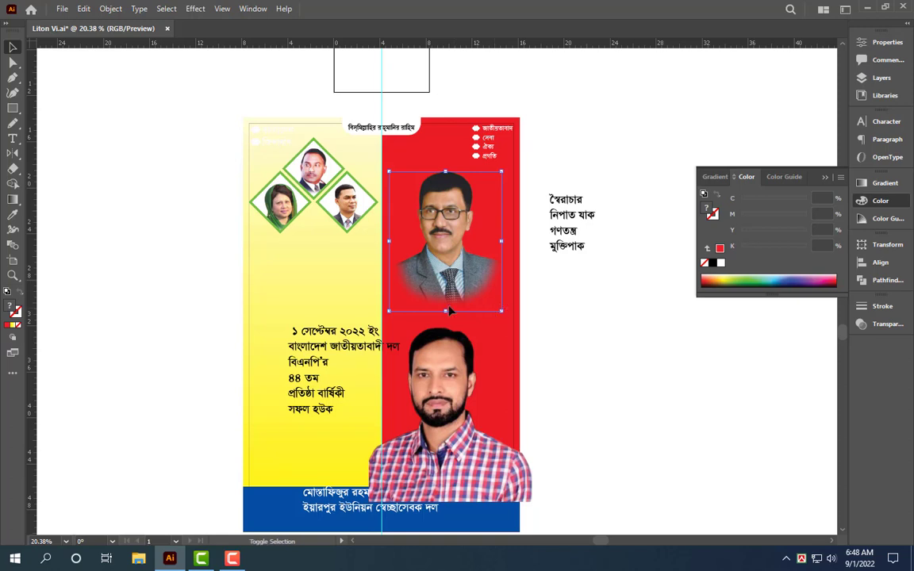
drag(445, 306, 456, 315)
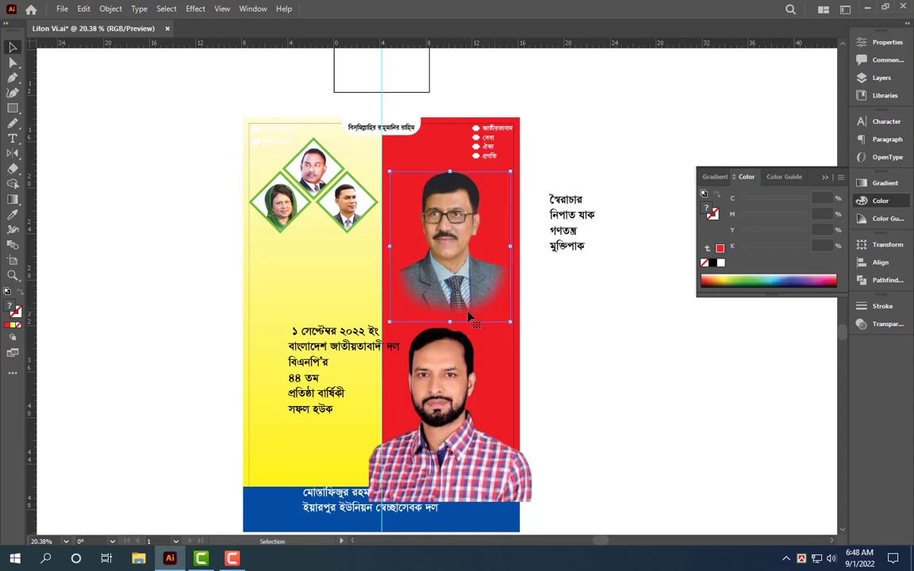
Send the lower photo backward behind the blue footer and push the red background to the back.
click(450, 328)
scroll(555, 432, down, 2)
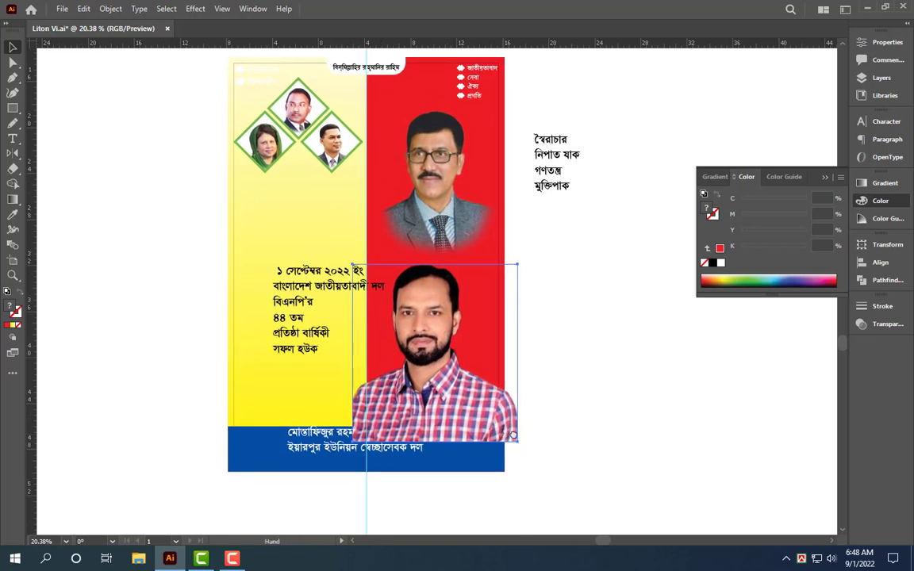
scroll(555, 432, left, 2)
key(ctrl+shift+bracketleft)
click(416, 418)
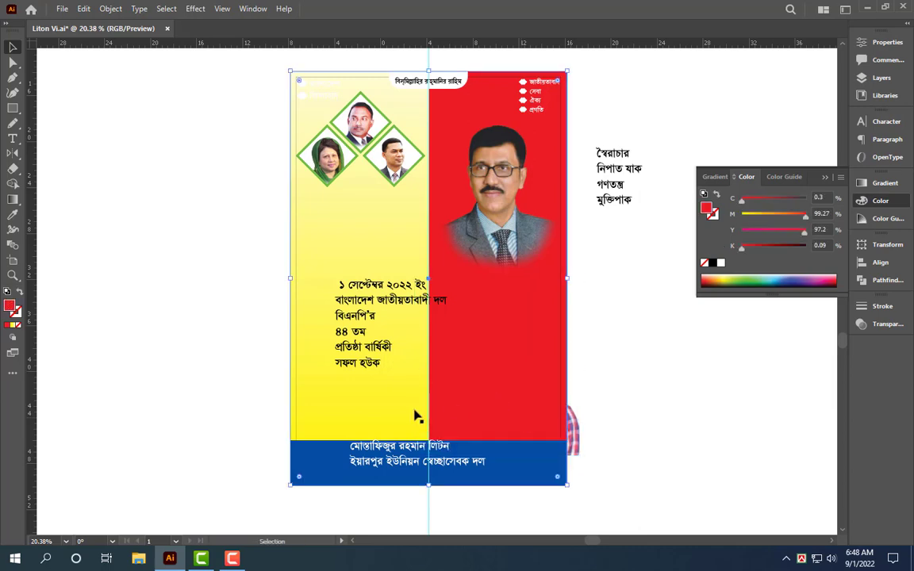
key(ctrl+shift+bracketleft)
click(464, 377)
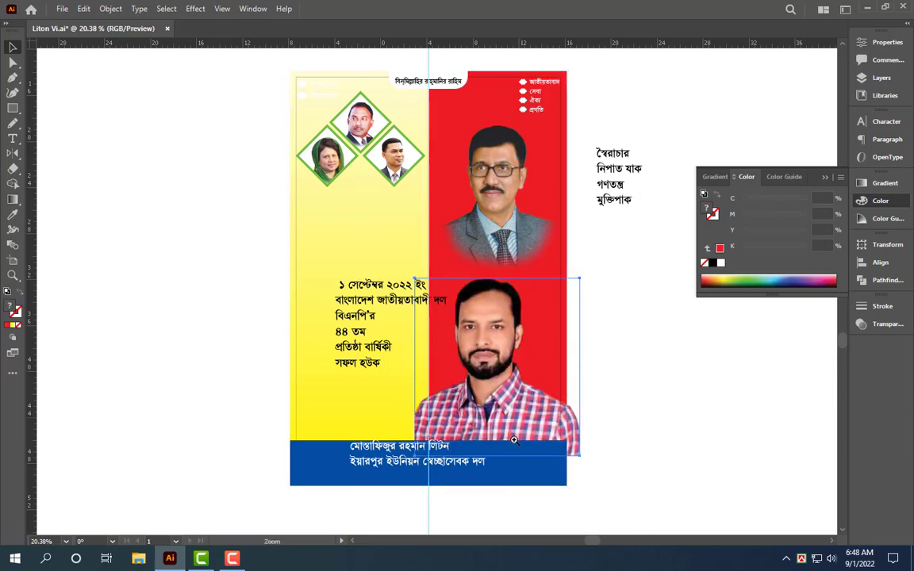
scroll(627, 438, up, 2)
scroll(627, 438, right, 3)
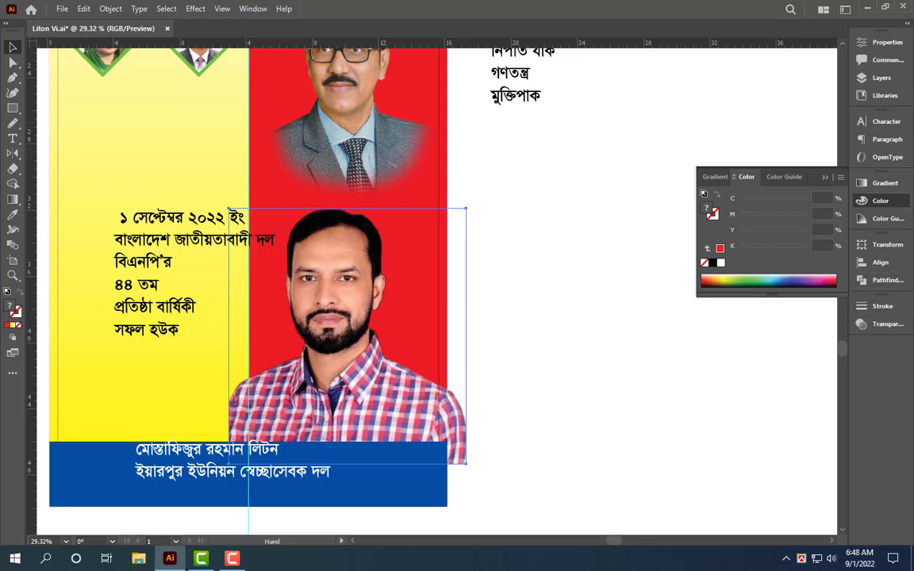
Crop the lower portrait photo so its right edge meets the poster edge.
click(880, 42)
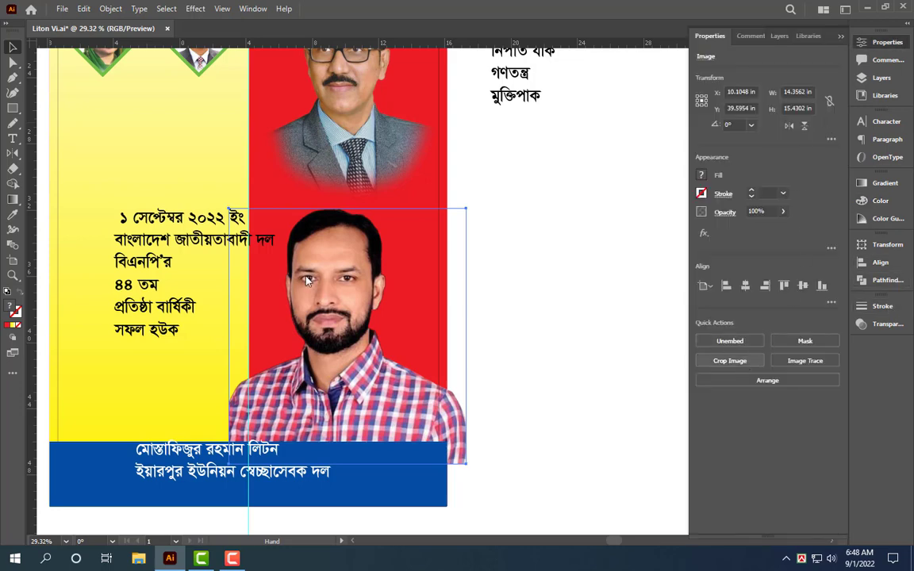
click(730, 360)
drag(316, 307, 311, 307)
drag(419, 336, 446, 335)
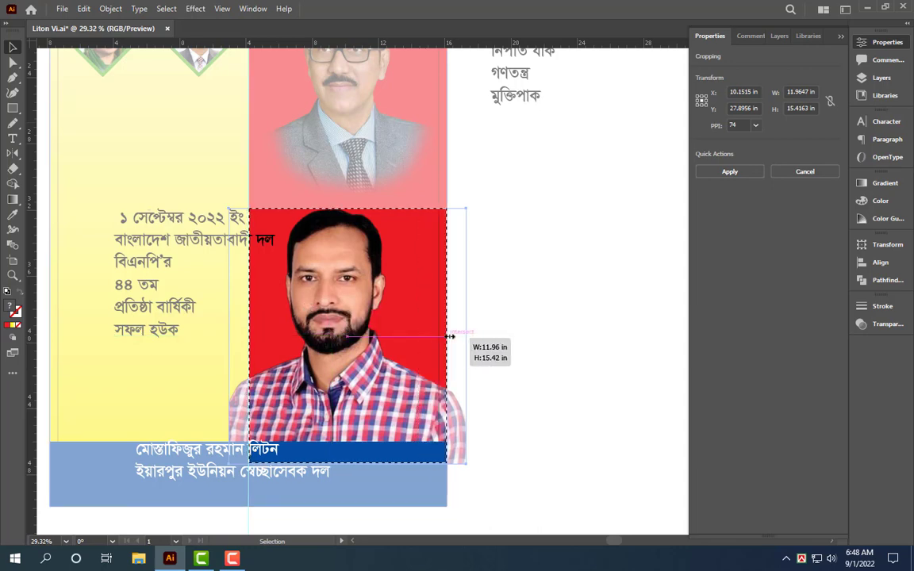
key(Return)
click(587, 358)
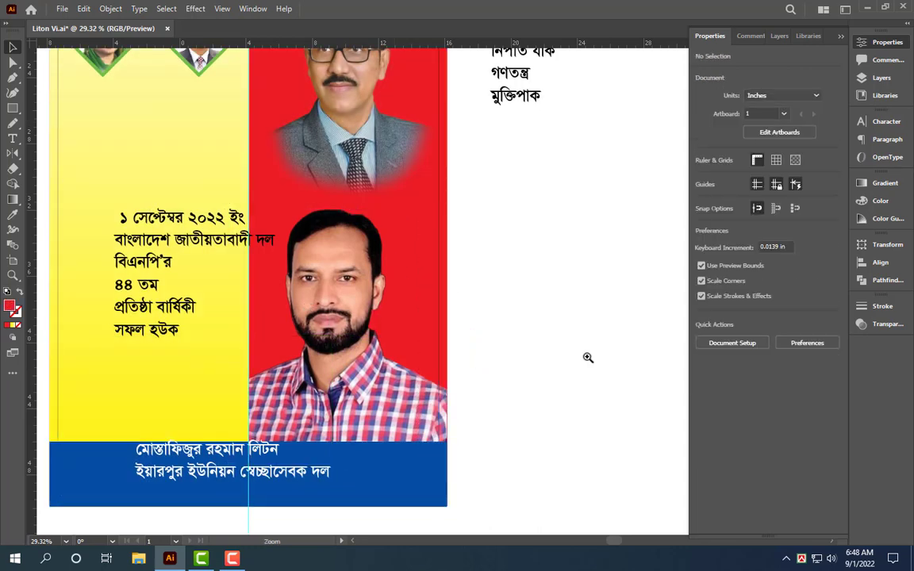
scroll(425, 178, down, 2)
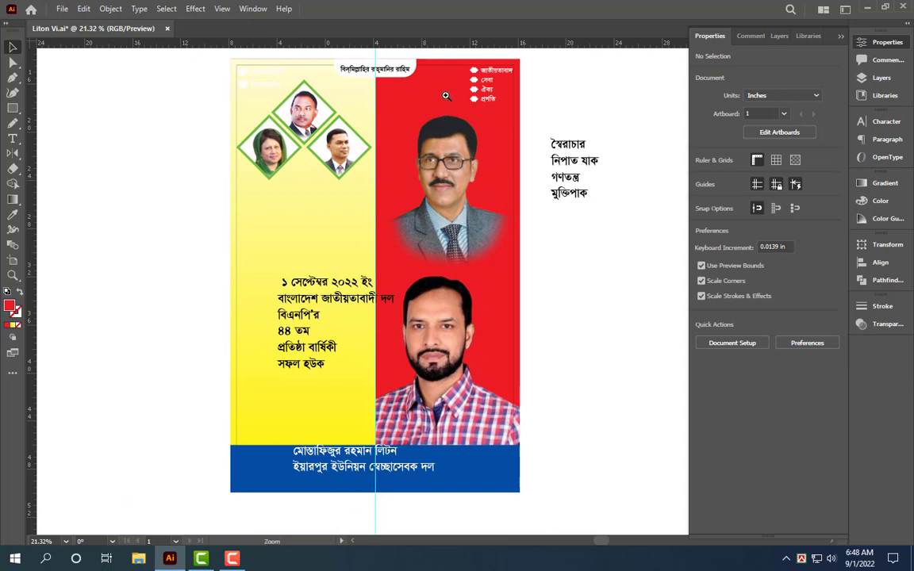
Enlarge the three diamond photos and group them together.
drag(446, 95, 456, 95)
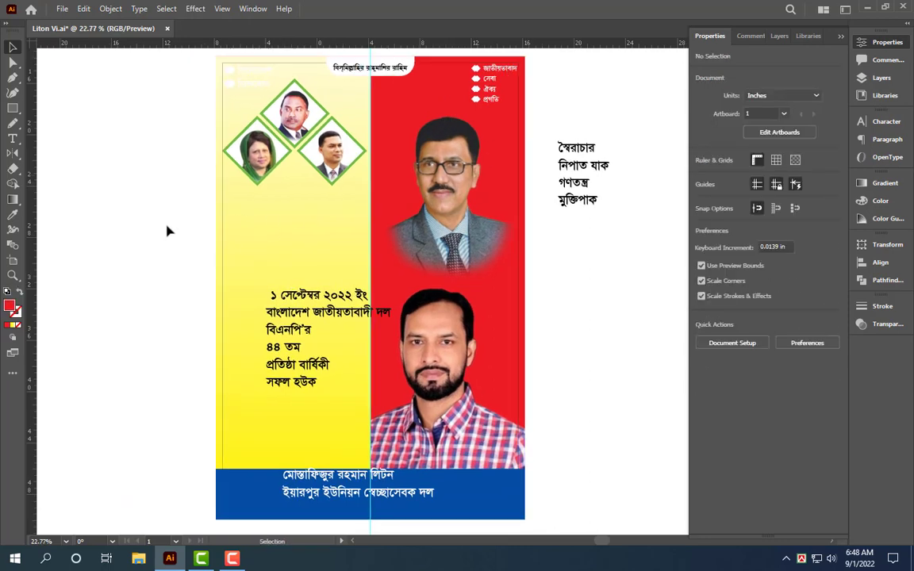
drag(167, 231, 347, 144)
drag(369, 185, 391, 199)
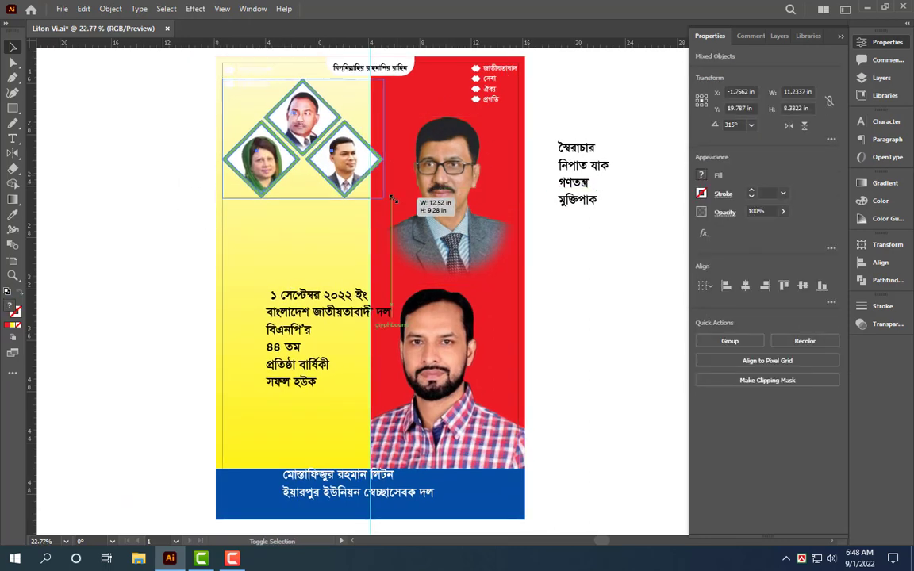
key(ctrl+g)
Make the বাংলাদেশ জিন্দাবাদ text black.
scroll(285, 76, up, 5)
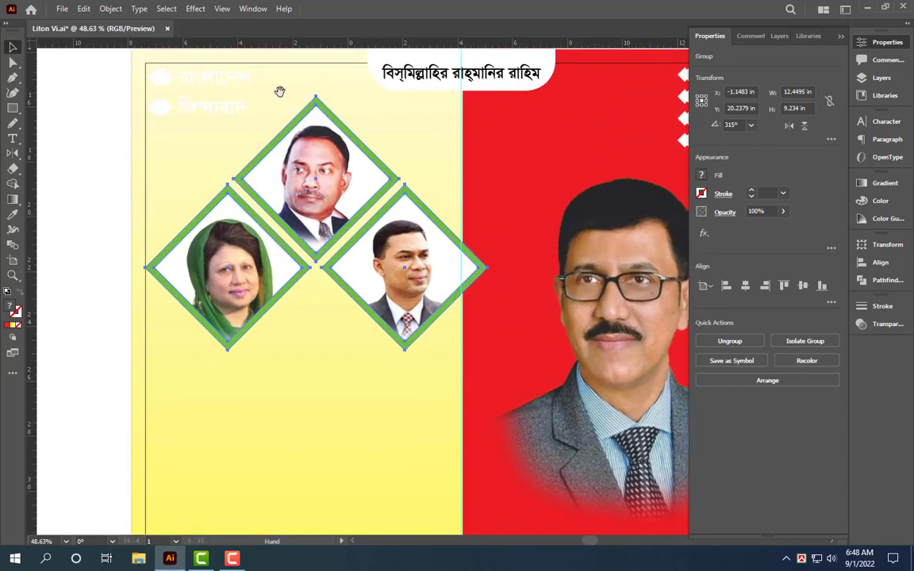
drag(280, 91, 279, 171)
scroll(279, 170, up, 1)
drag(139, 131, 234, 190)
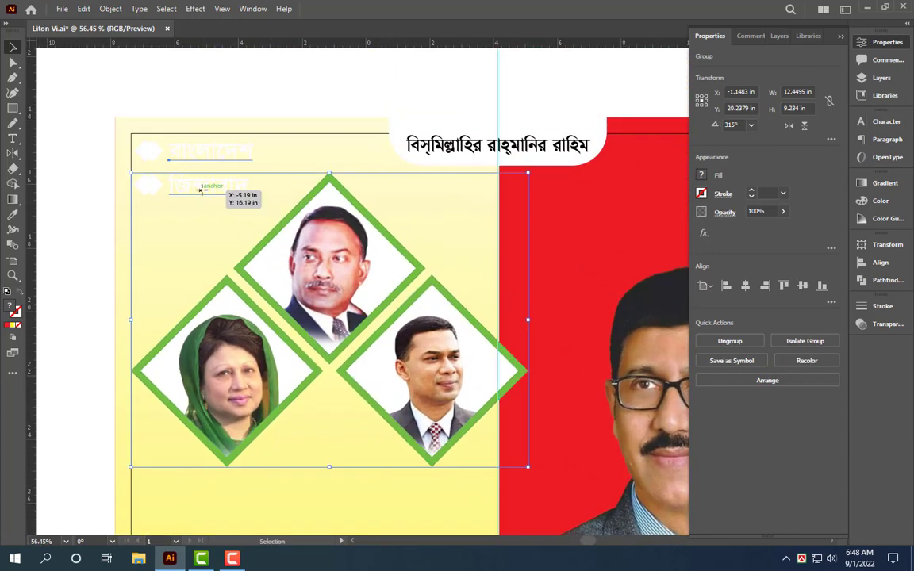
click(874, 203)
click(711, 264)
Group the two left bullet diamonds and fill them green.
click(144, 149)
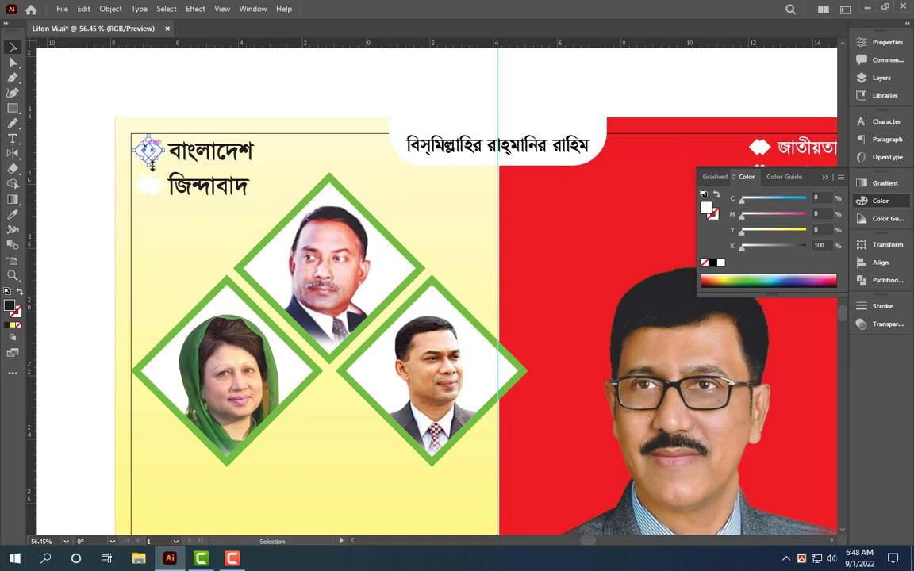
scroll(150, 151, up, 4)
shift+click(184, 226)
right_click(203, 168)
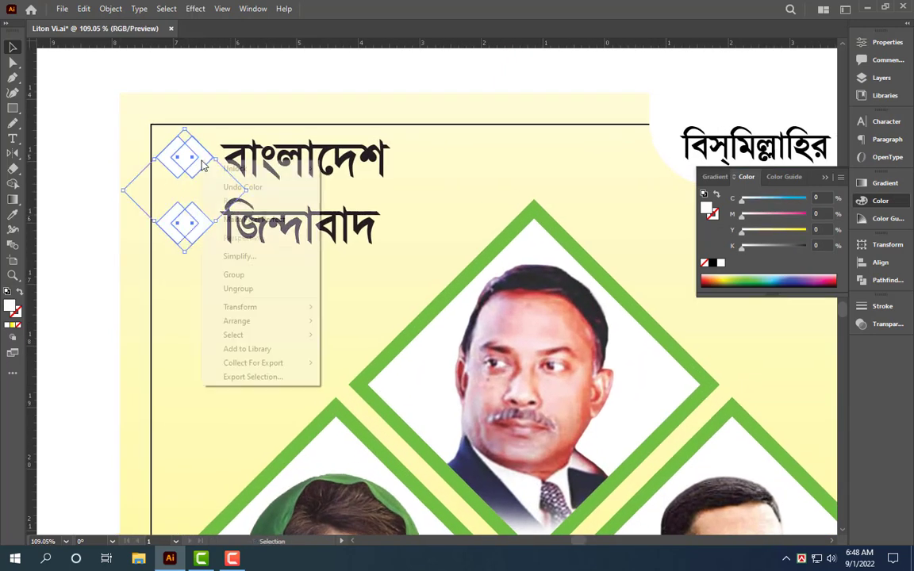
click(238, 262)
click(198, 83)
click(199, 226)
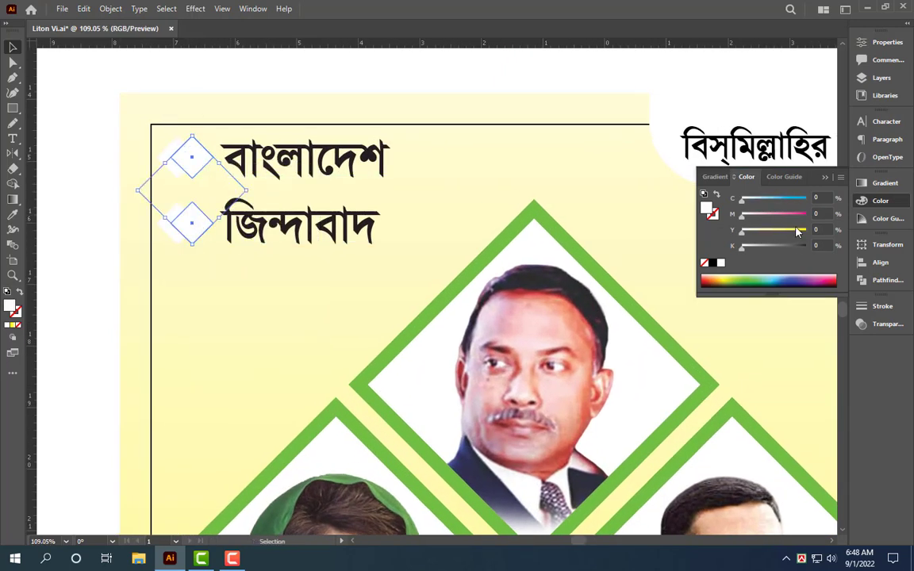
click(749, 280)
Make the white offset diamonds behind the bullets magenta.
click(274, 96)
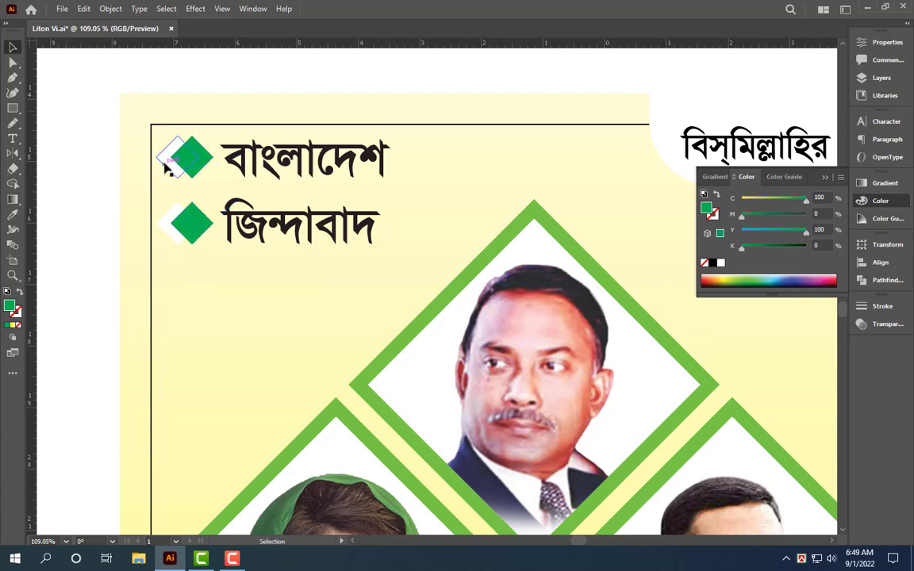
click(164, 165)
click(806, 214)
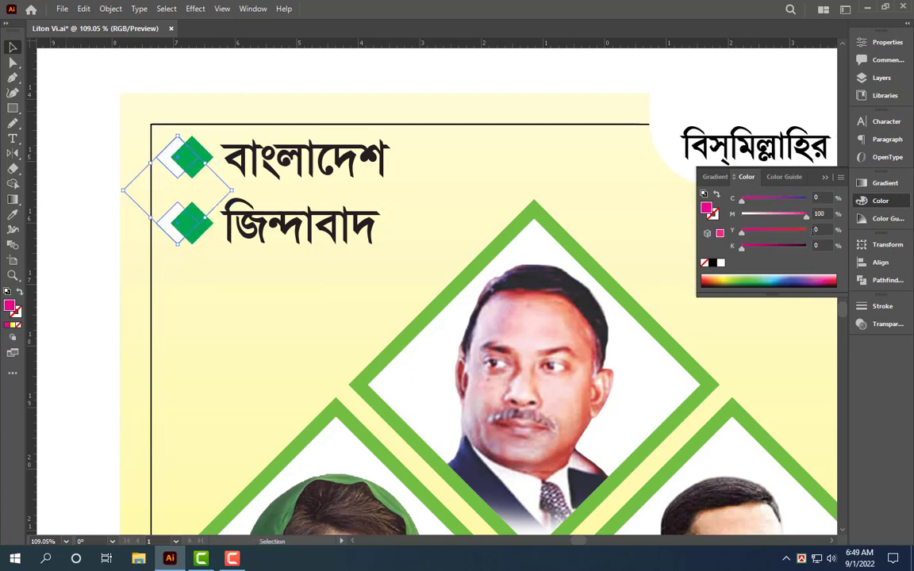
scroll(541, 81, down, 1)
scroll(294, 172, down, 4)
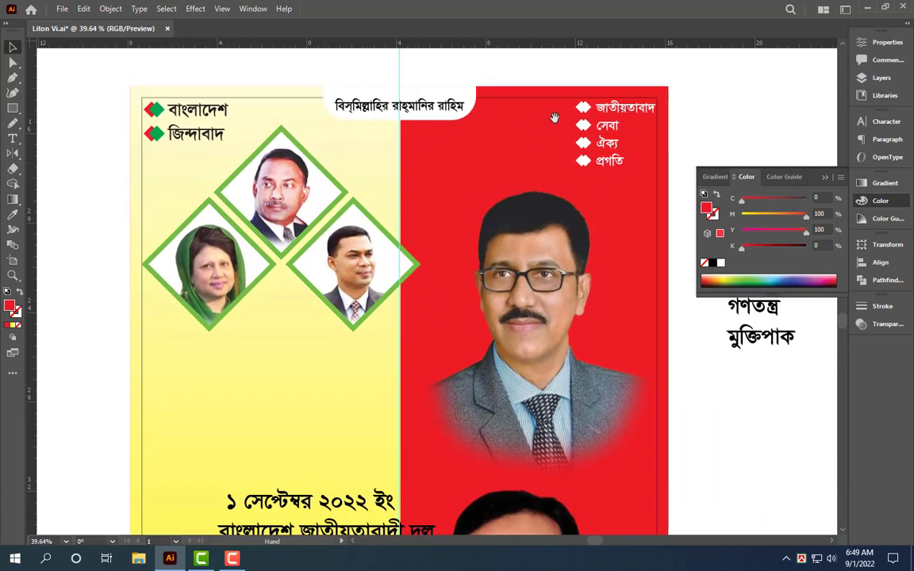
scroll(649, 146, up, 3)
Colour the bullet diamonds beside the right-hand slogans green.
click(546, 89)
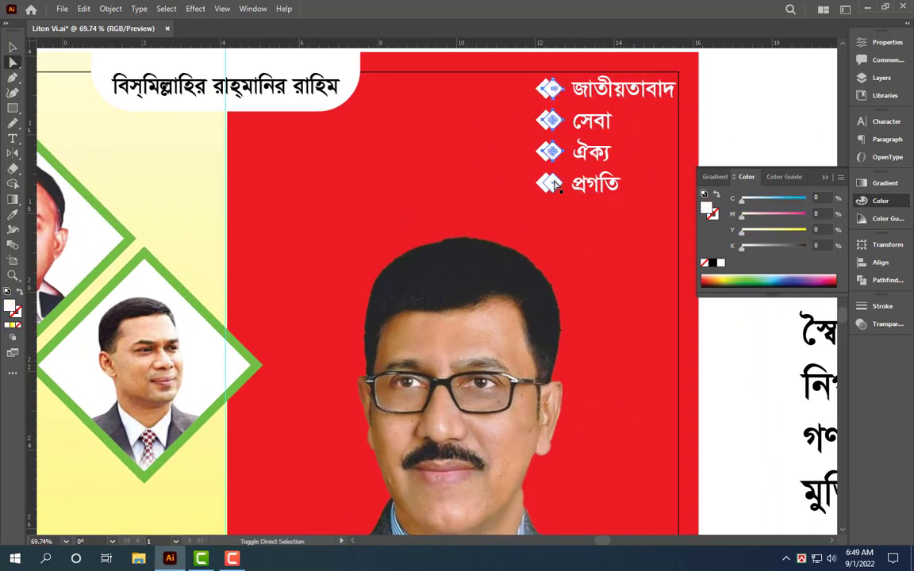
click(803, 231)
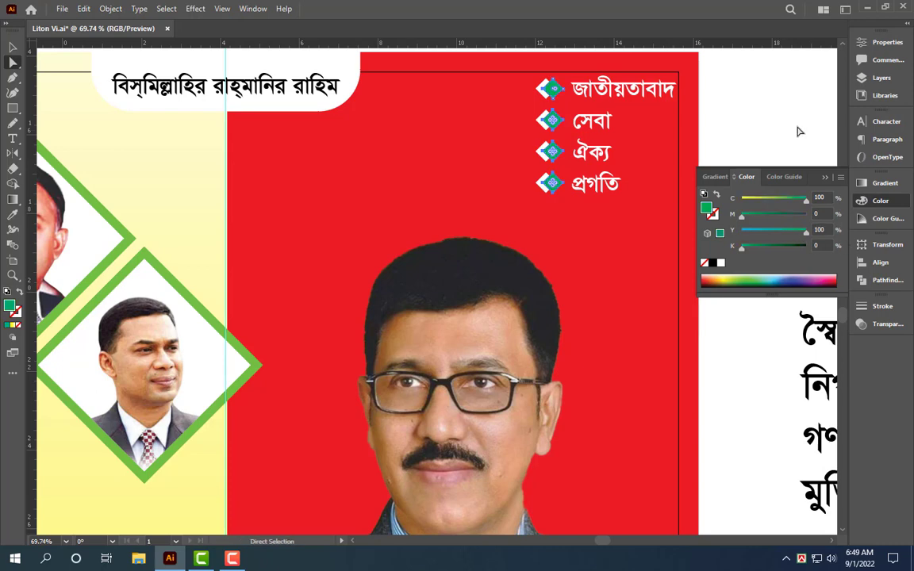
scroll(387, 122, down, 1)
scroll(377, 143, down, 2)
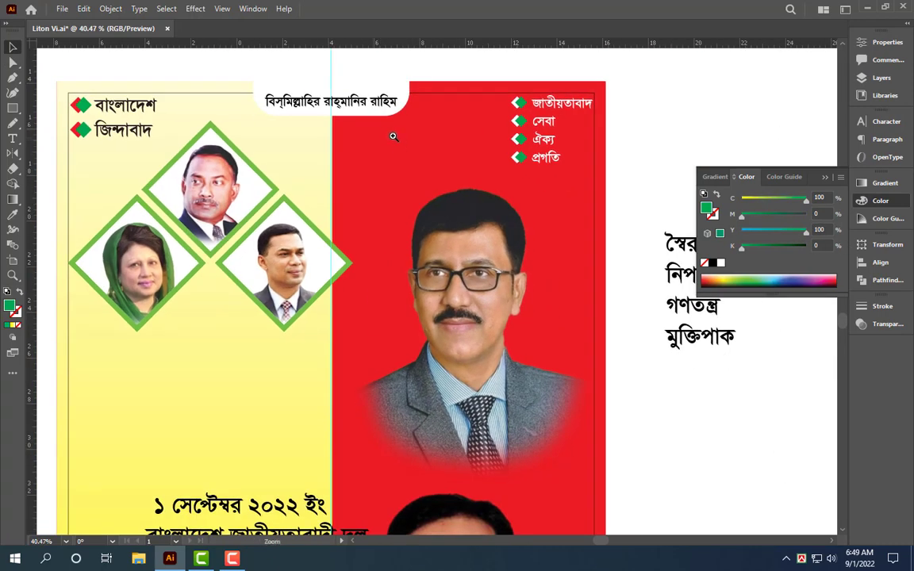
Fill the top heading banner black and make its heading text white.
click(403, 91)
click(711, 262)
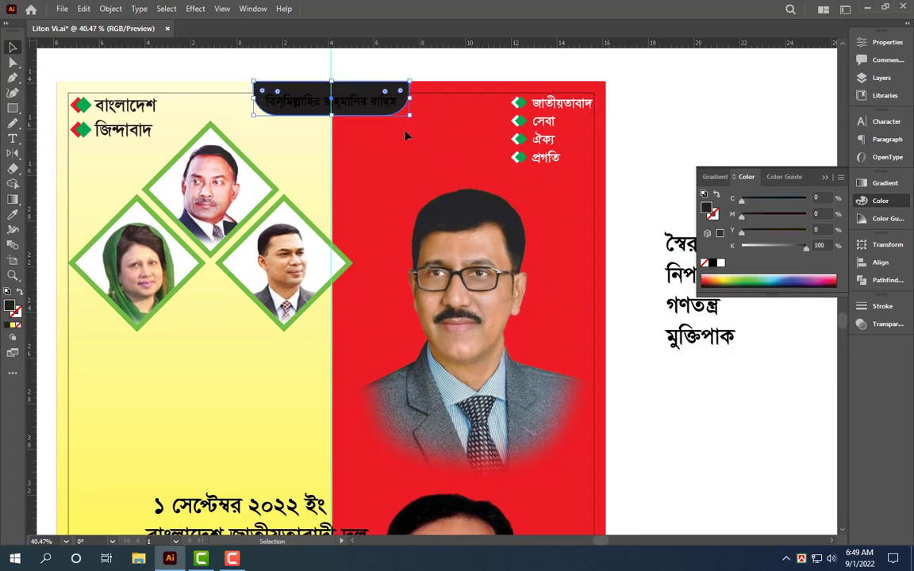
click(333, 101)
click(720, 263)
click(729, 125)
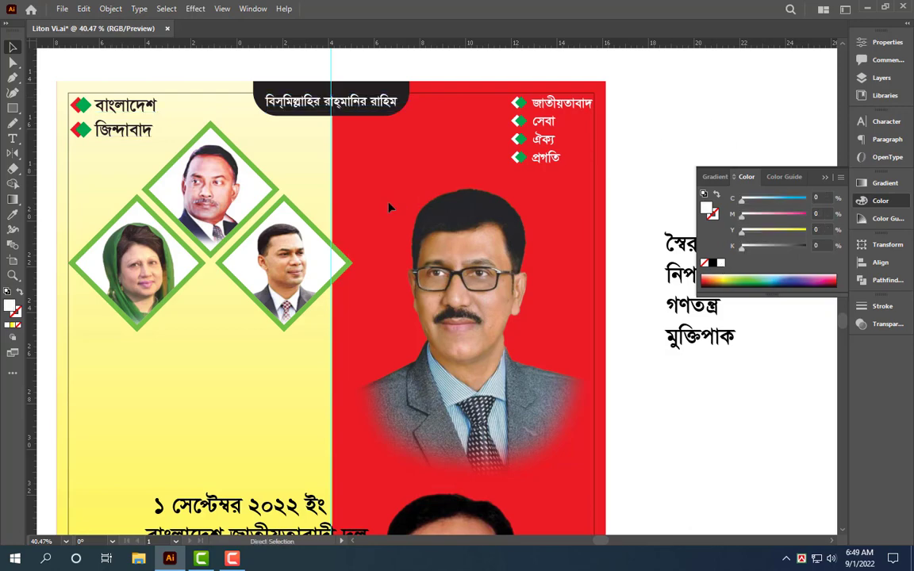
scroll(389, 206, down, 1)
scroll(389, 206, down, 1)
Move the date and slogan text block upward.
click(503, 217)
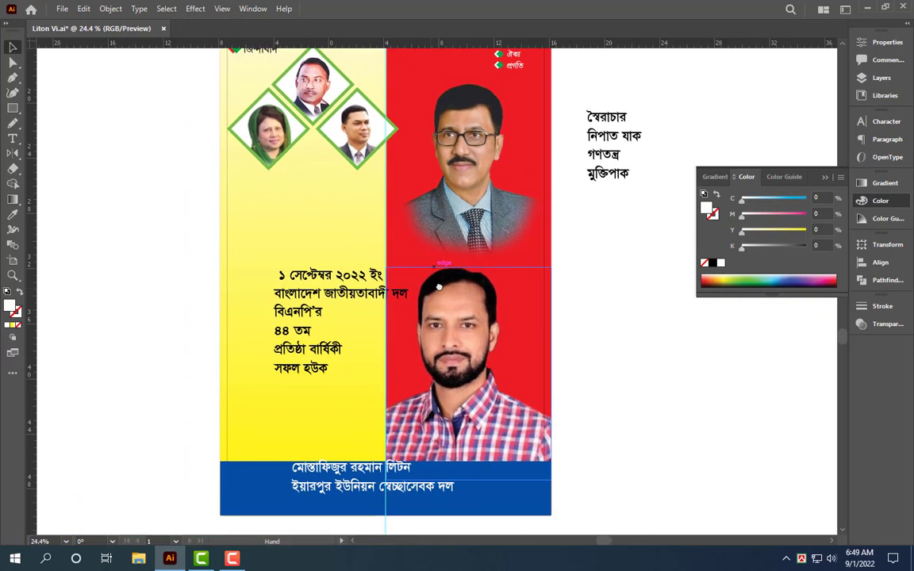
scroll(389, 315, up, 2)
drag(389, 314, 331, 224)
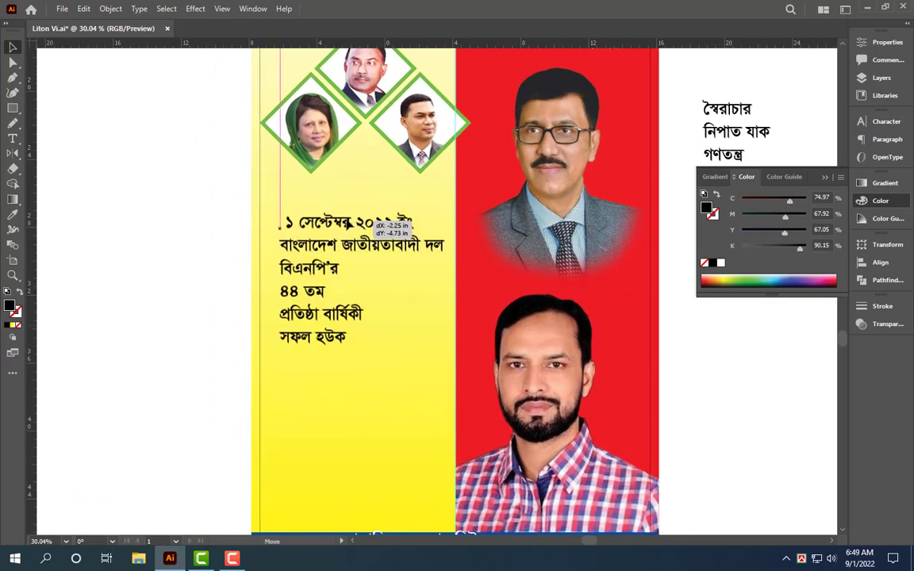
scroll(373, 286, down, 1)
scroll(374, 285, down, 3)
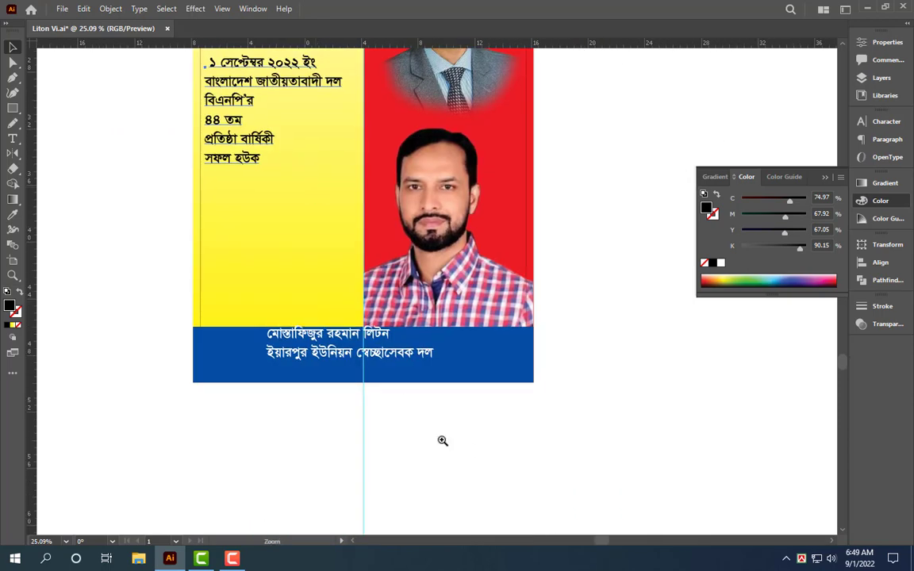
scroll(466, 389, up, 2)
Duplicate the blue band slightly upward and colour the copy the poster's yellow.
drag(564, 345, 561, 335)
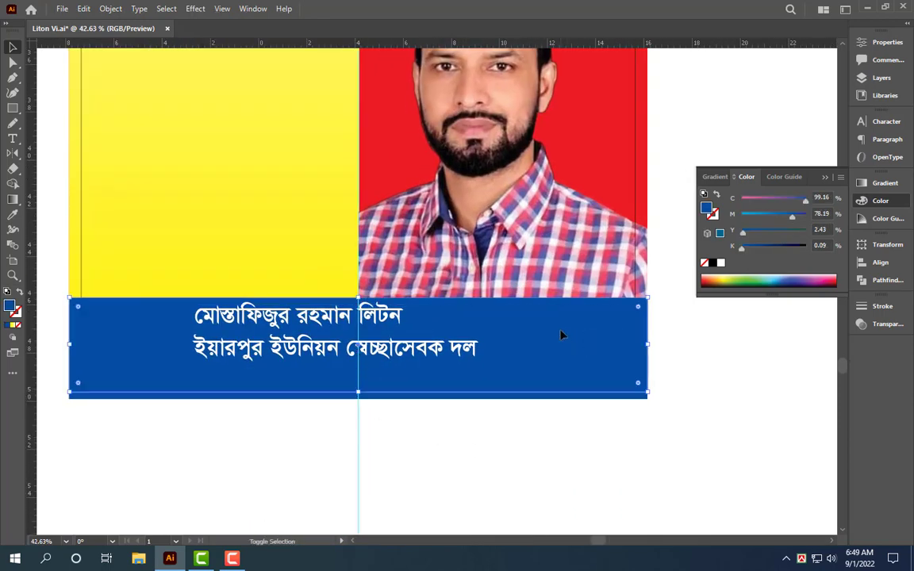
key(i)
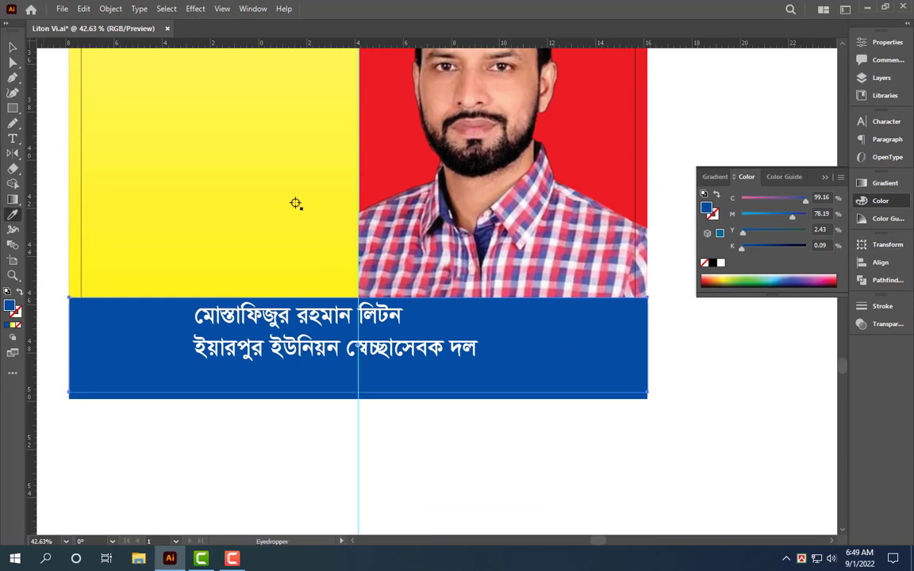
click(296, 204)
key(v)
click(439, 446)
Delete the band's second text line and enlarge the name line to fill the band.
click(371, 321)
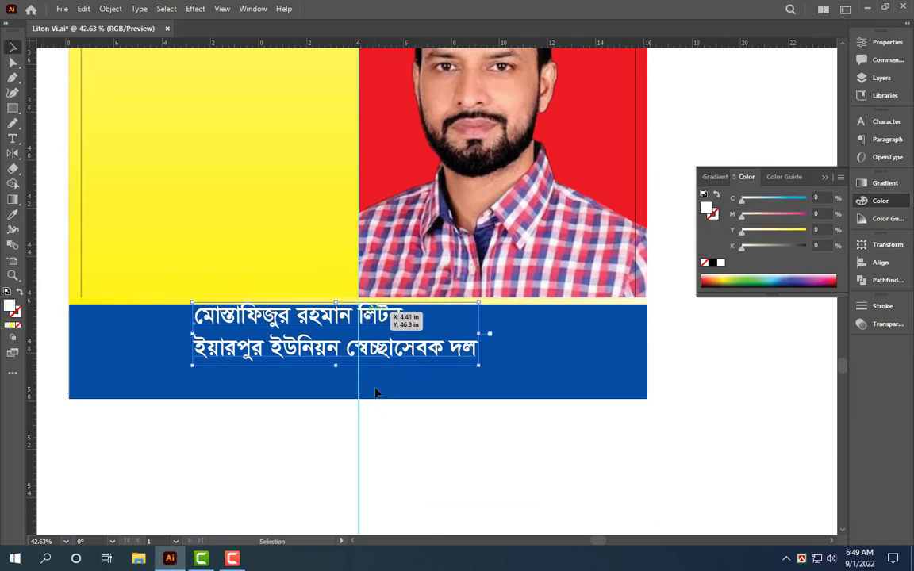
triple_click(412, 349)
key(BackSpace)
key(BackSpace)
key(Escape)
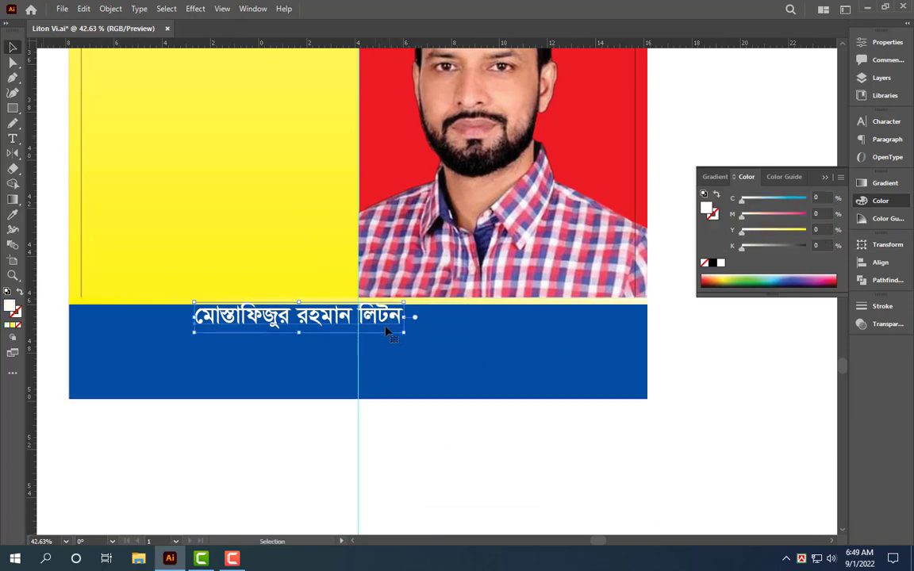
drag(388, 331, 302, 342)
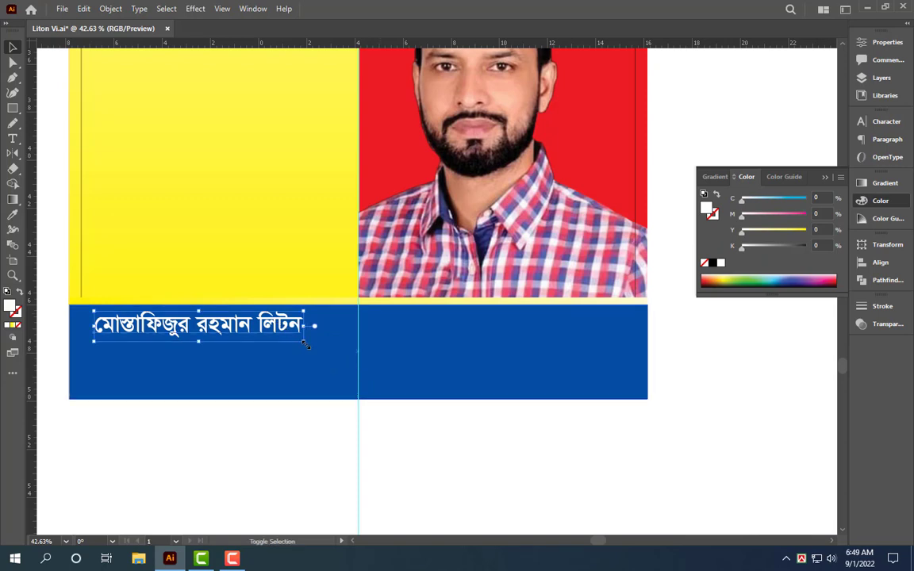
drag(316, 347, 630, 430)
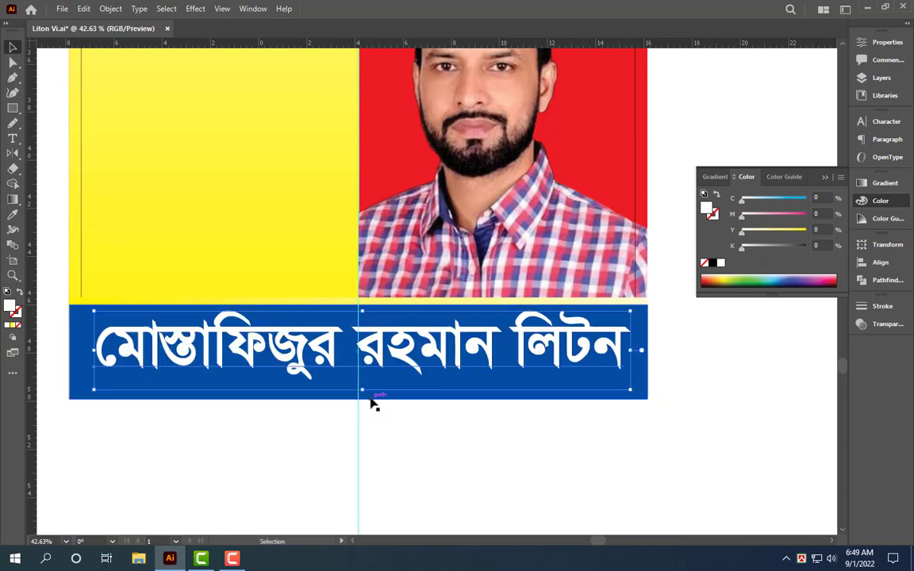
ctrl+alt+click(440, 418)
ctrl+alt+click(439, 418)
click(493, 340)
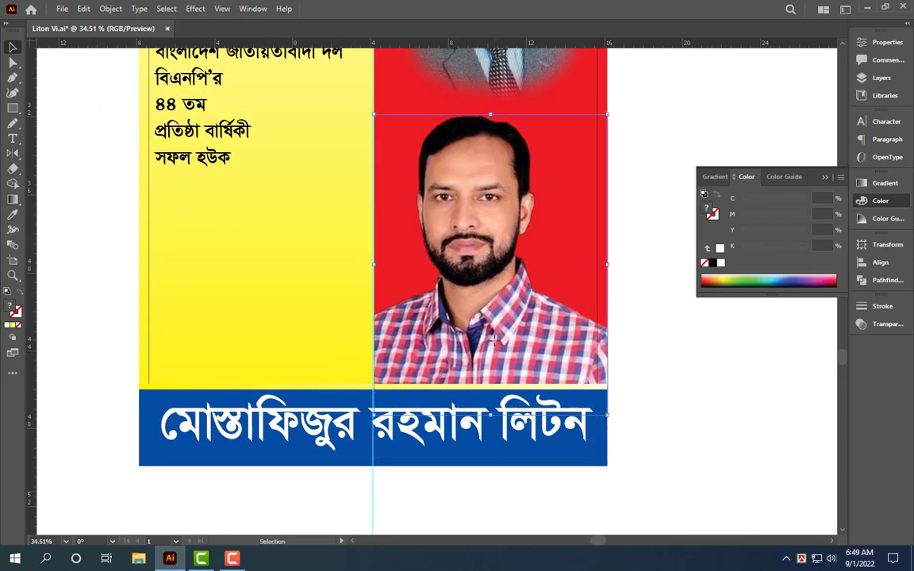
click(591, 428)
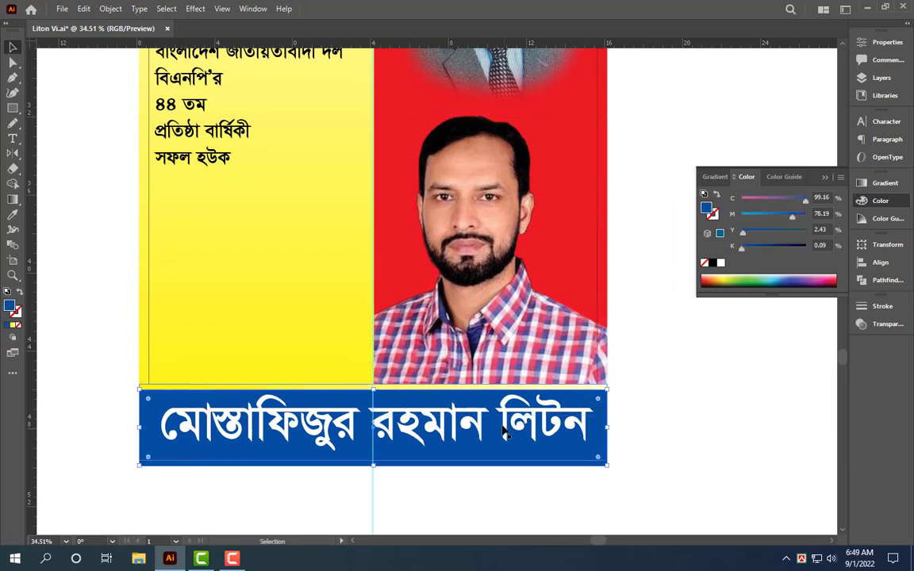
Lengthen the blue banner downward and place the organisation line beneath the name.
drag(486, 425, 483, 491)
mouse_move(353, 502)
mouse_down()
mouse_move(353, 456)
mouse_move(590, 462)
mouse_up()
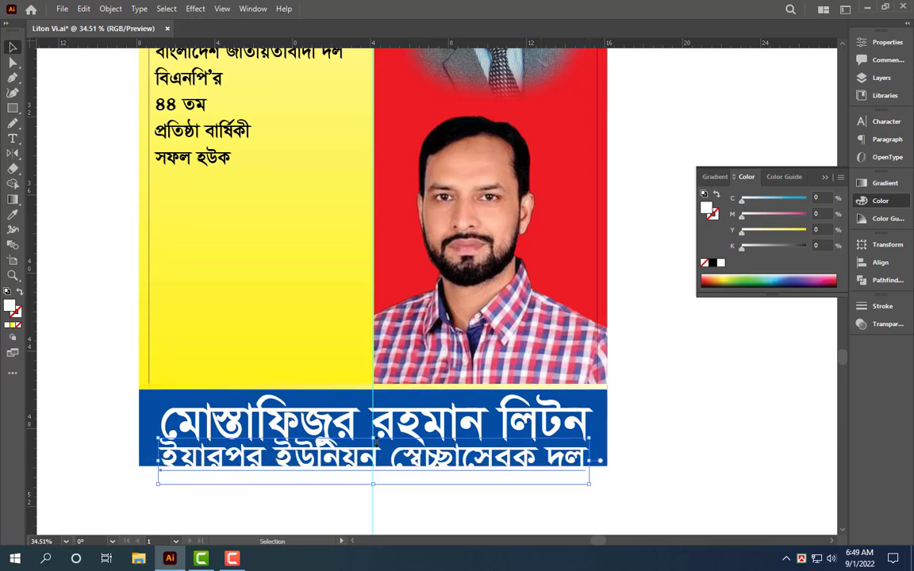
mouse_move(372, 439)
mouse_down()
mouse_move(379, 458)
mouse_move(378, 449)
mouse_move(425, 418)
mouse_up()
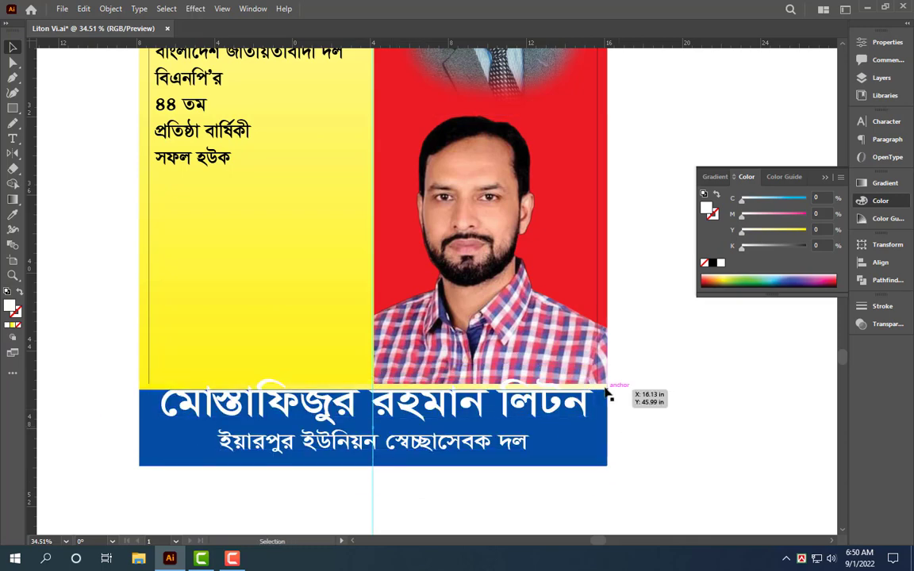
click(609, 394)
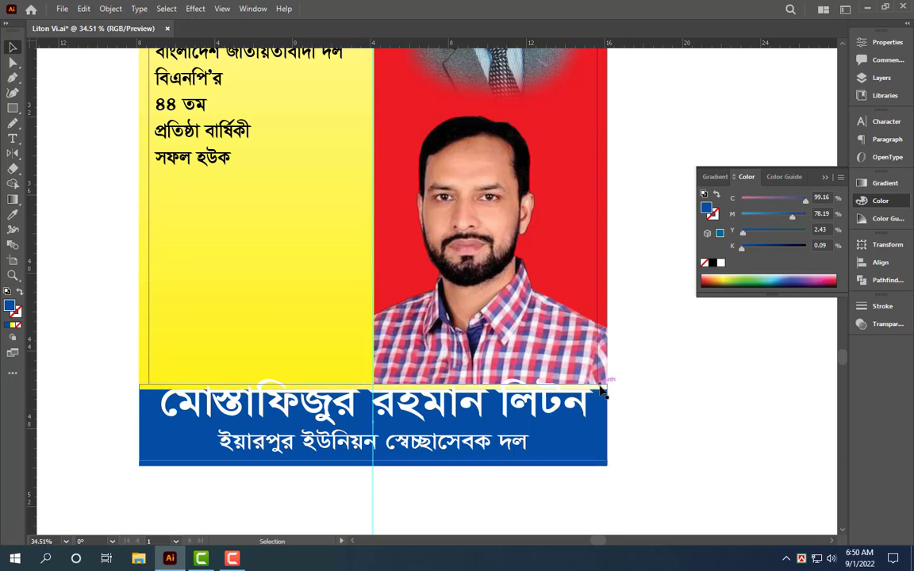
Stretch the blue banner and its text upward to make it taller.
shift+click(383, 401)
drag(373, 383, 373, 369)
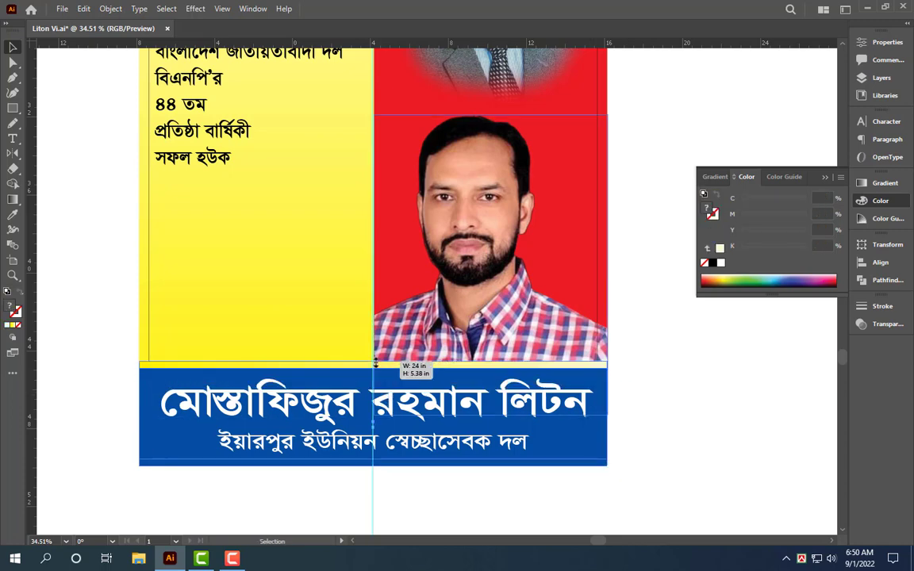
click(672, 481)
Right-align the organisation line with the name, widen it to match, and nudge both.
click(500, 446)
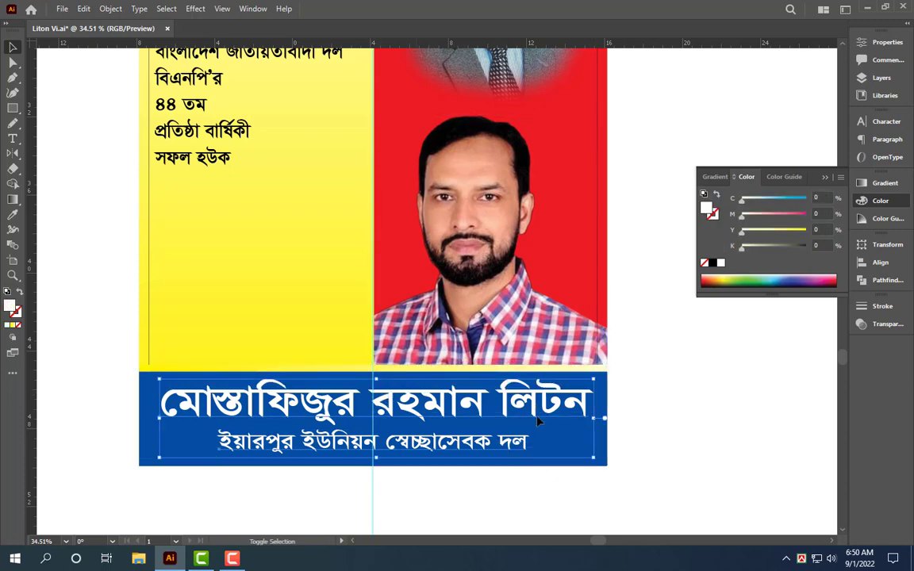
click(880, 262)
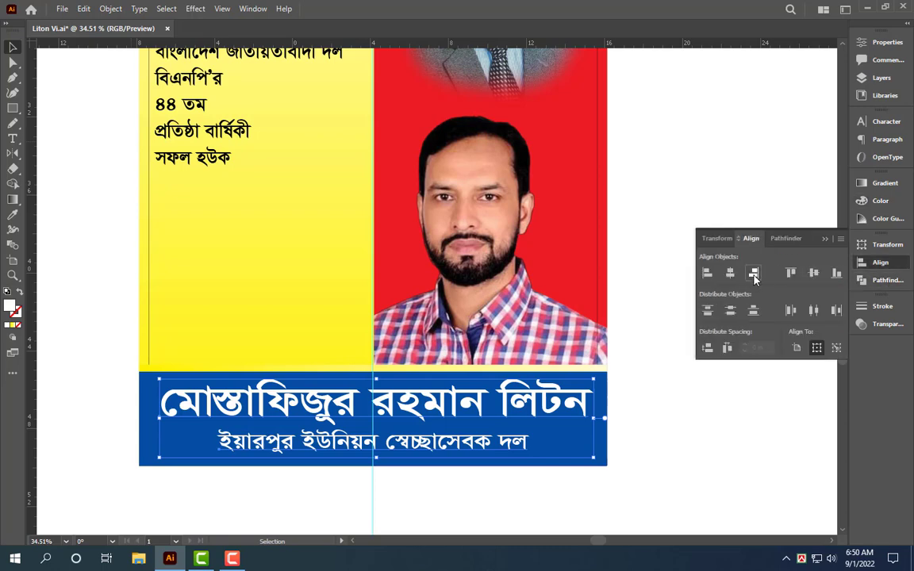
click(753, 275)
click(303, 454)
drag(279, 445, 162, 446)
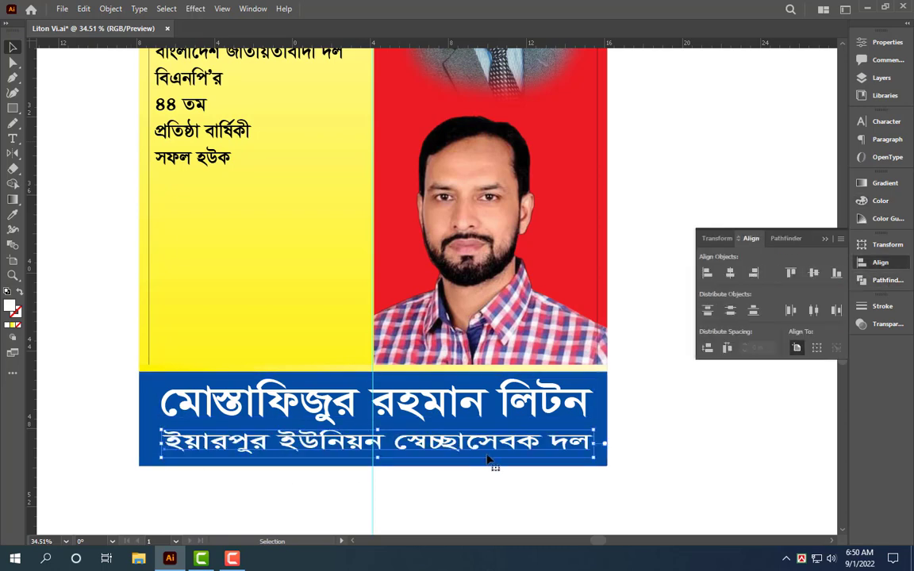
shift+click(538, 409)
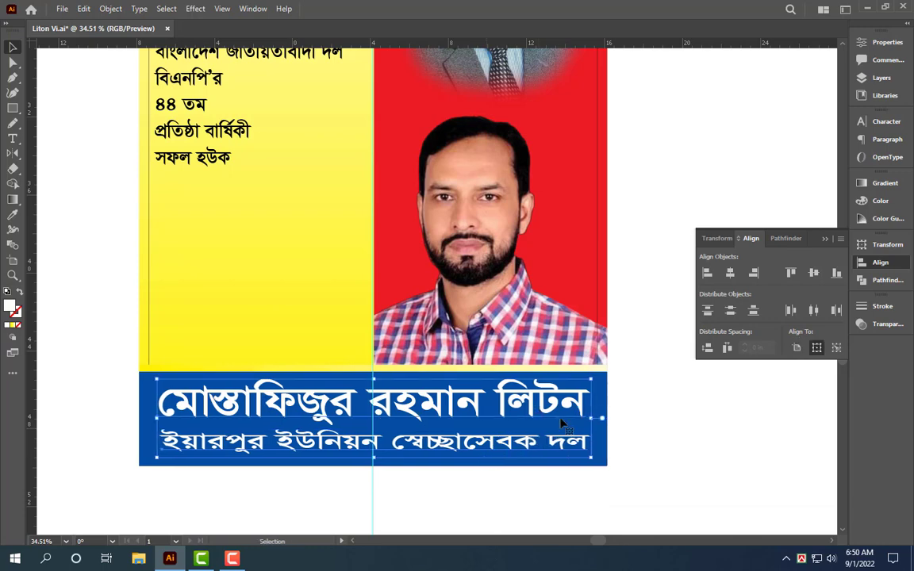
key(Left)
key(Left)
key(Left)
key(Up)
key(Up)
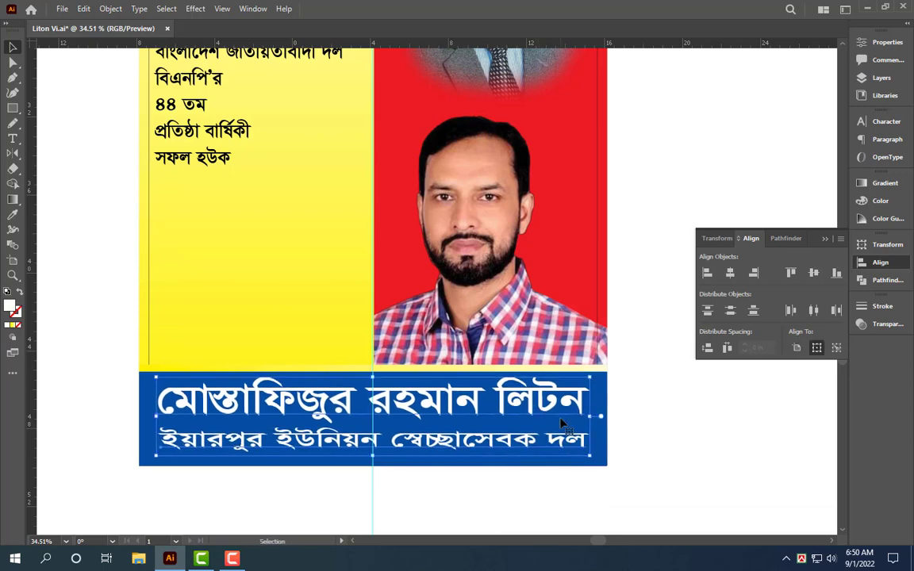
Select the Bengali date paragraph on the poster.
scroll(556, 357, up, 2)
scroll(458, 315, down, 1)
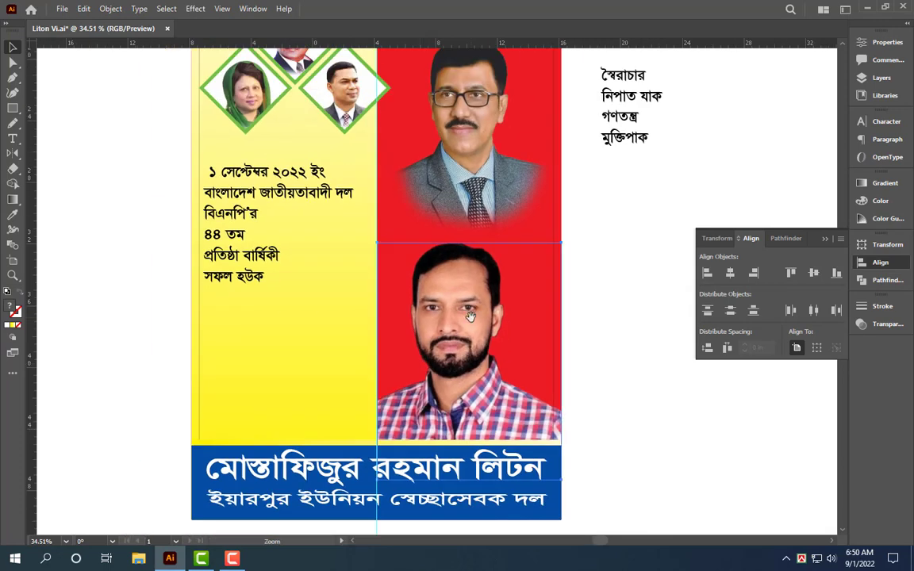
click(479, 253)
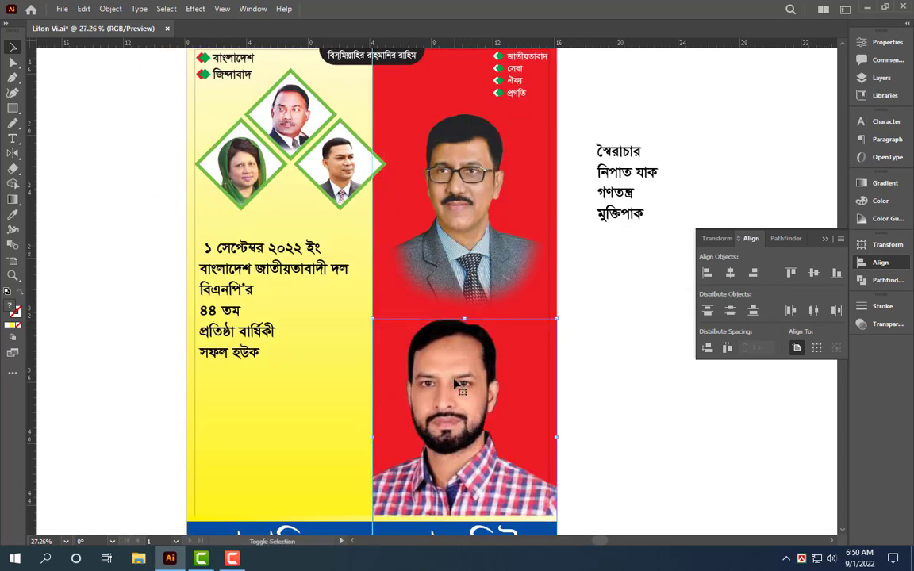
scroll(380, 317, down, 2)
click(283, 182)
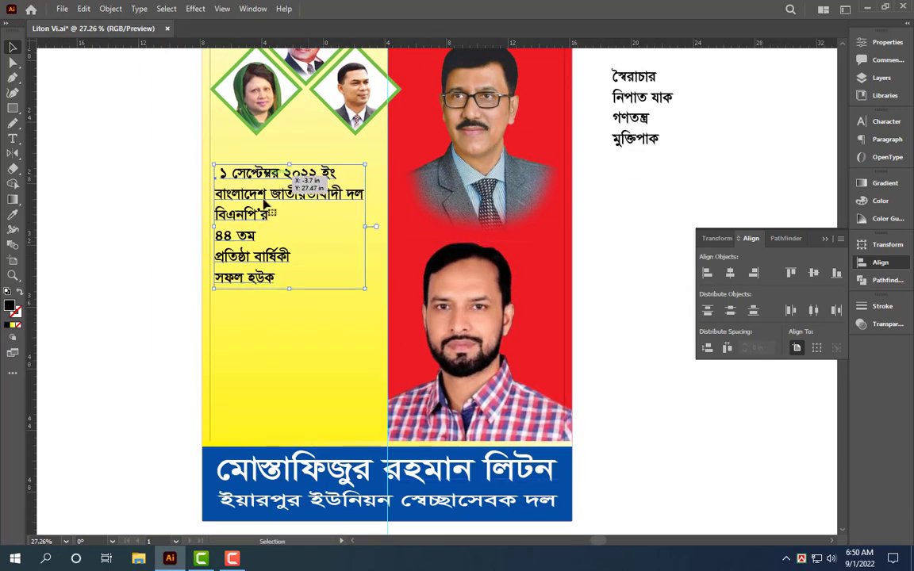
Split the date line into its own text object and move the remaining paragraph lower.
drag(266, 205, 268, 207)
double_click(248, 267)
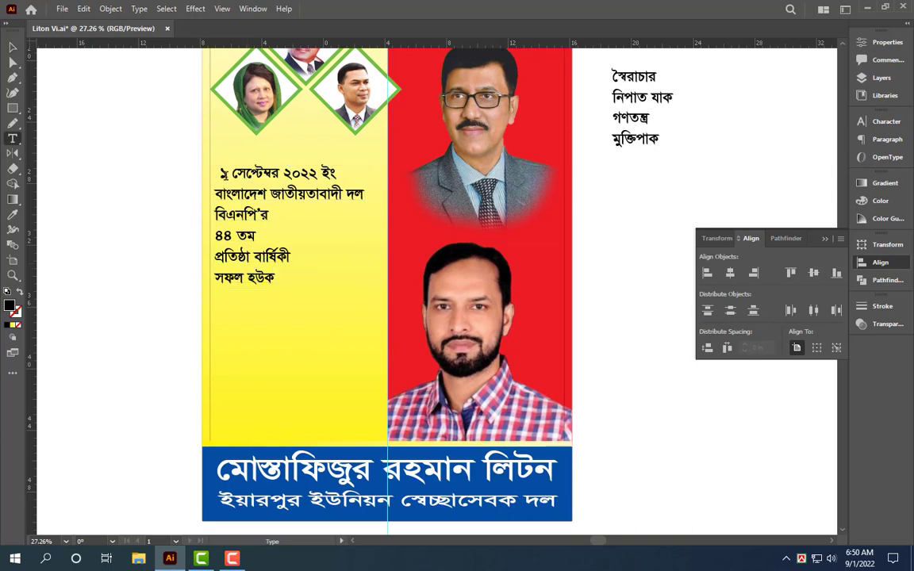
drag(222, 172, 346, 190)
key(Escape)
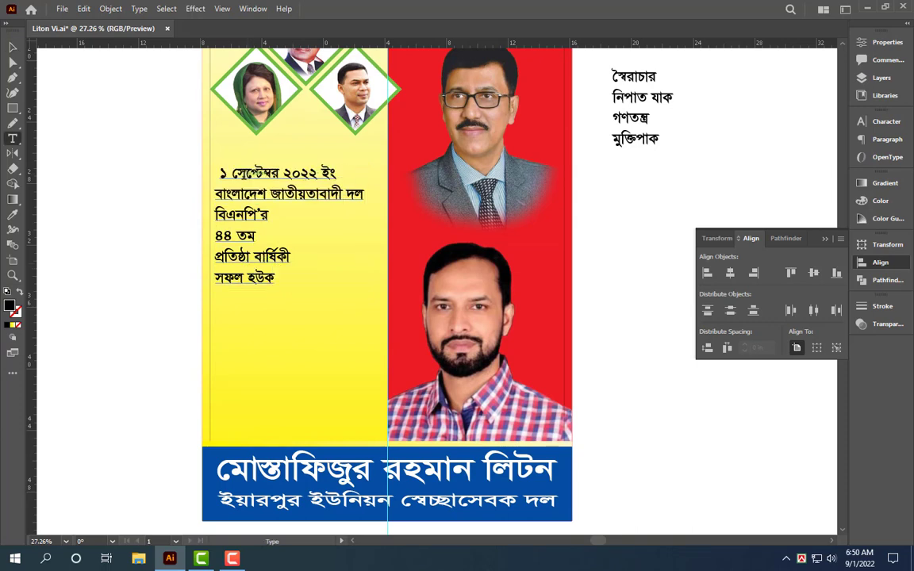
mouse_move(222, 172)
mouse_down()
mouse_move(352, 178)
mouse_move(325, 284)
mouse_up()
key(BackSpace)
key(Escape)
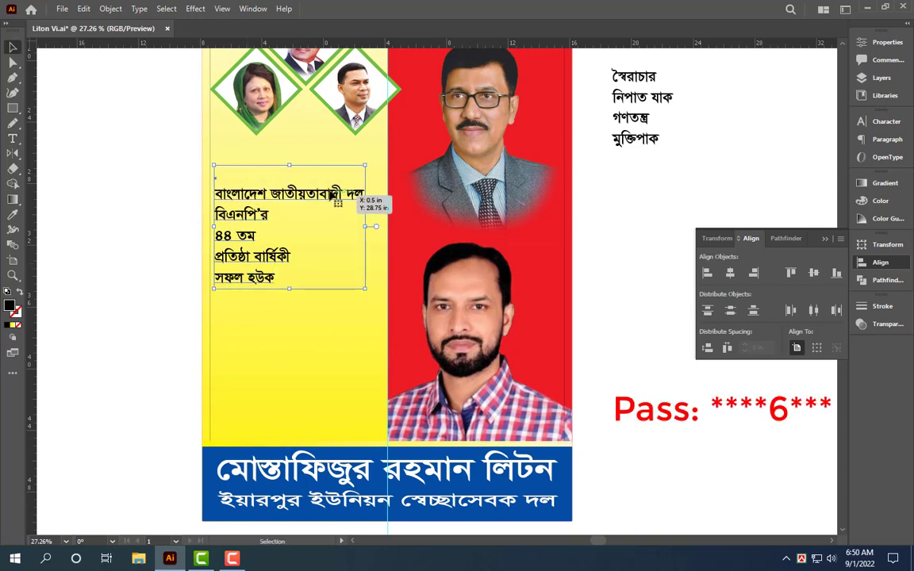
key(ctrl+z)
key(ctrl+z)
key(ctrl+z)
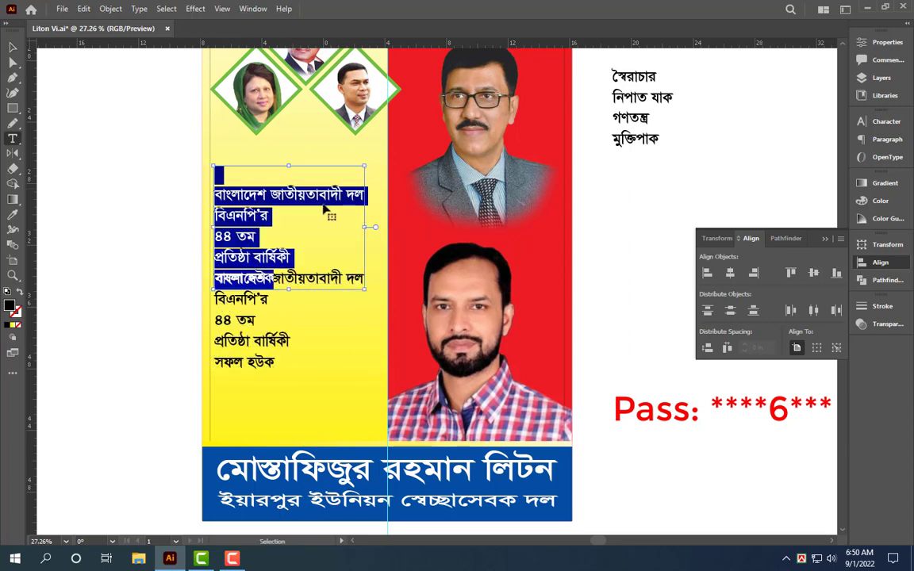
key(ctrl+z)
key(Escape)
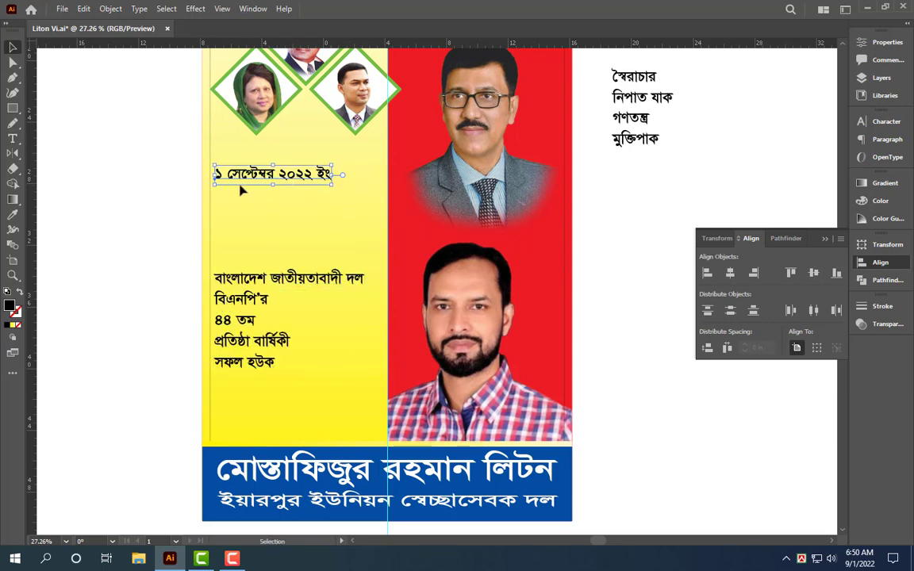
Remove the month and year from the date and greatly enlarge the ১ numeral.
alt+scroll(248, 167, up, 2)
key(t)
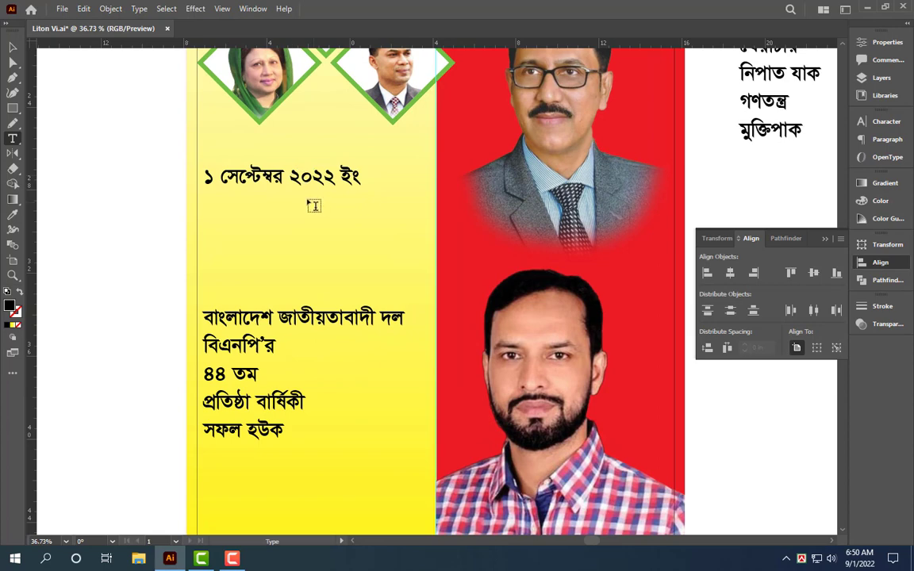
drag(219, 176, 441, 187)
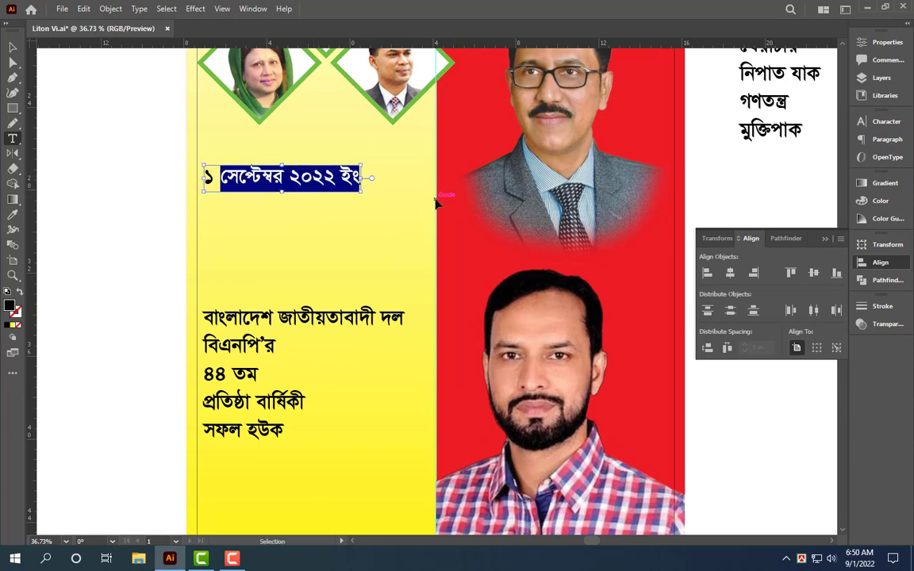
key(BackSpace)
key(Escape)
drag(219, 179, 293, 191)
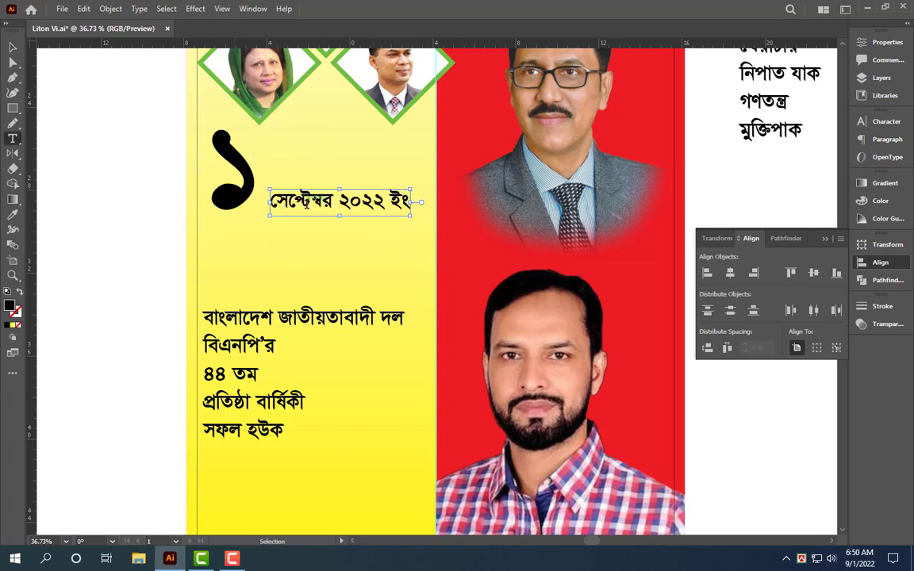
Stack সেপ্টেম্বর and ২০২২ ইং beside the large ১ and scale them together.
key(Return)
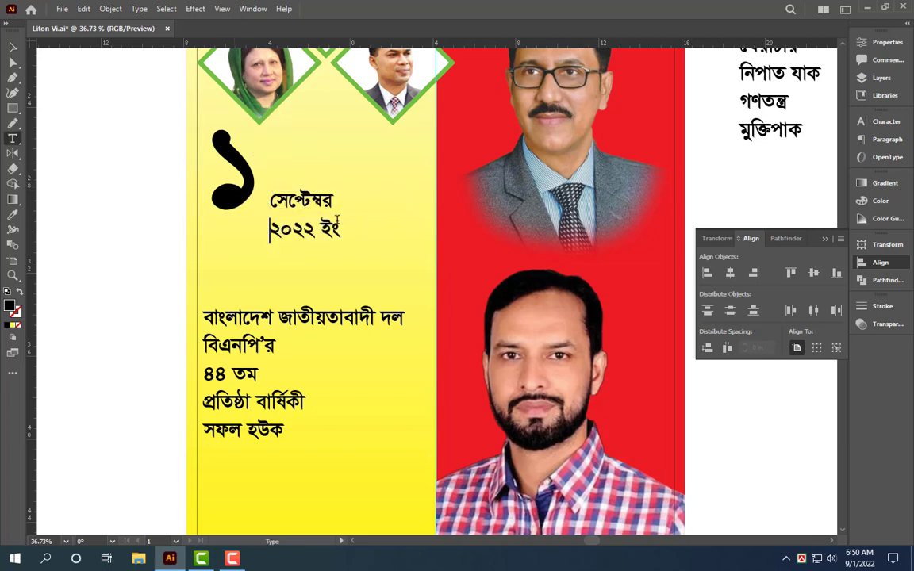
key(Escape)
key(alt+Up)
key(alt+Up)
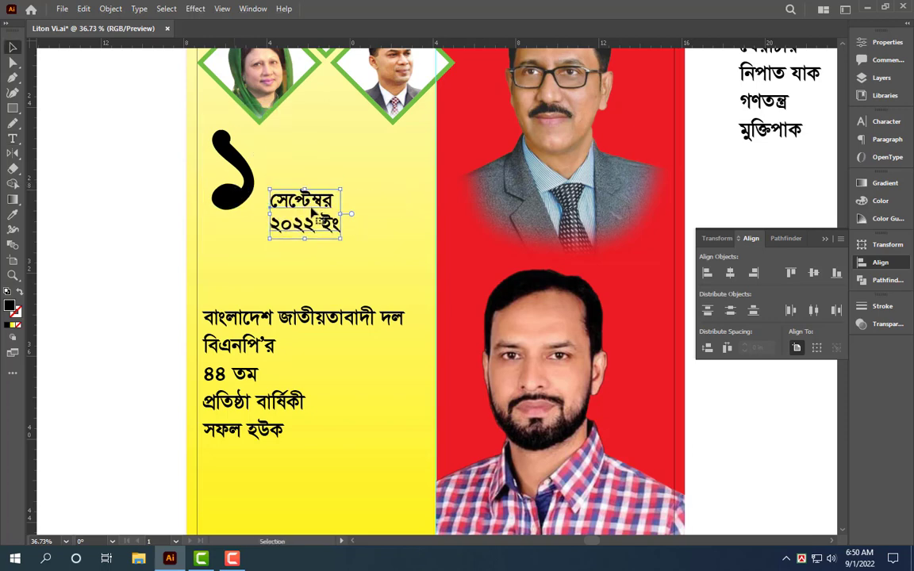
drag(313, 213, 303, 184)
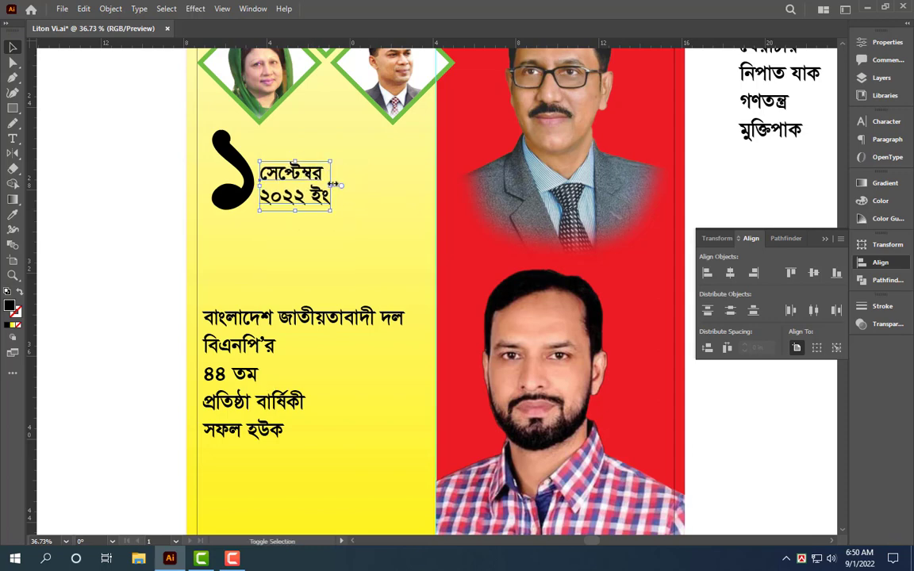
shift+click(247, 182)
drag(336, 252, 367, 271)
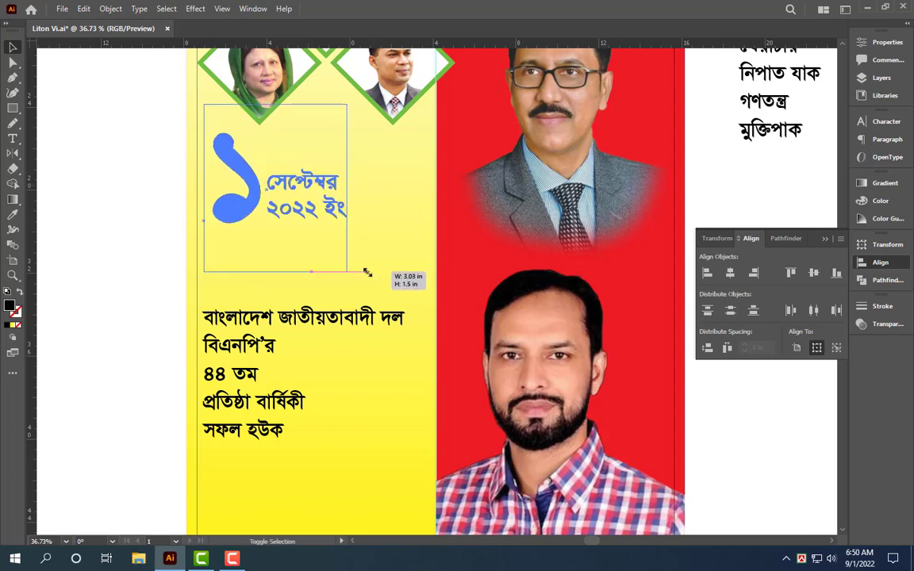
key(Tab)
key(Tab)
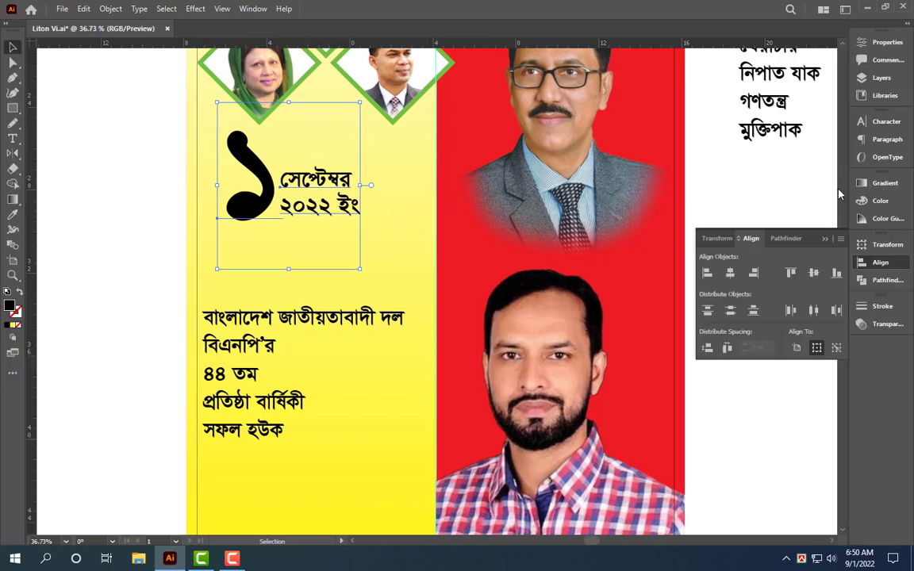
Colour the date block dark magenta: C 0, M 100, Y 0, K 50.
click(882, 202)
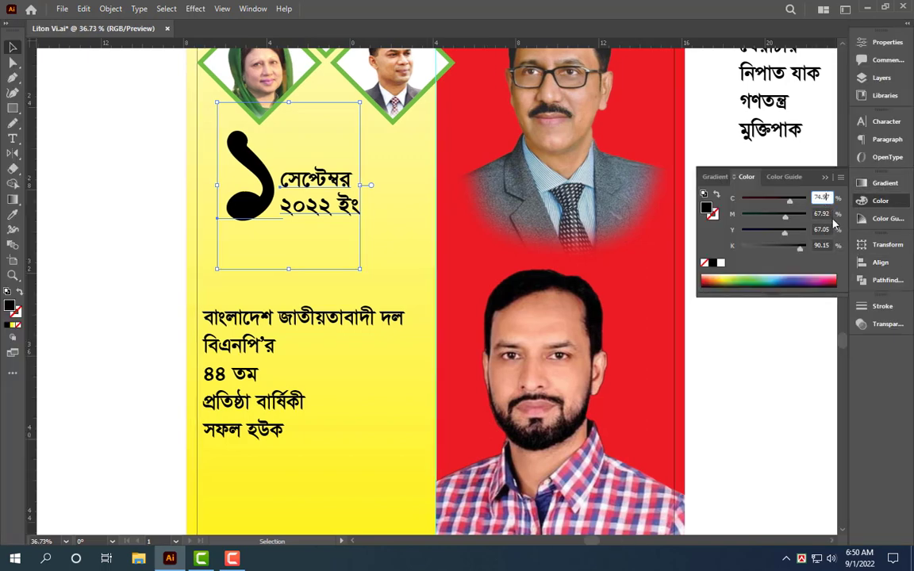
click(823, 213)
text(1000)
text(50)
key(Return)
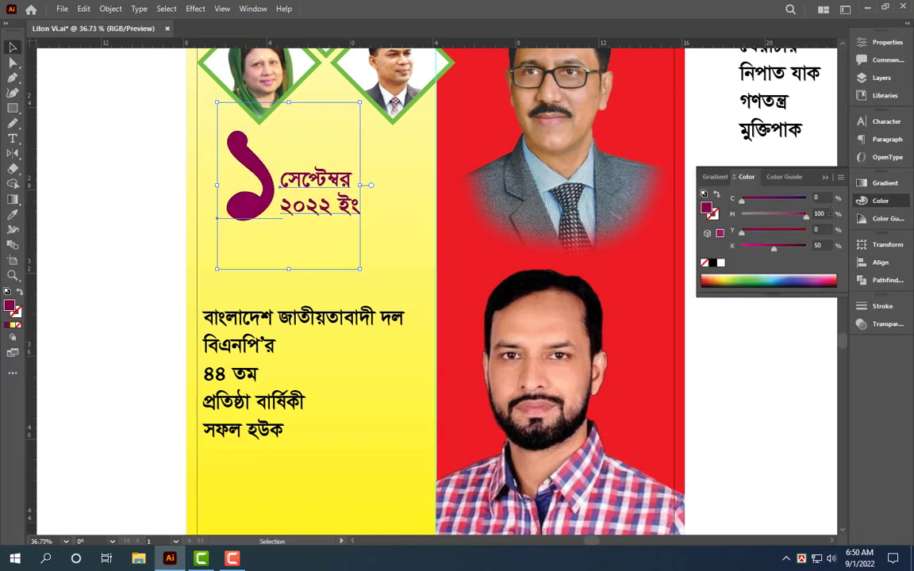
Move the Bengali paragraph up closer beneath the date.
key(a)
key(ctrl+t)
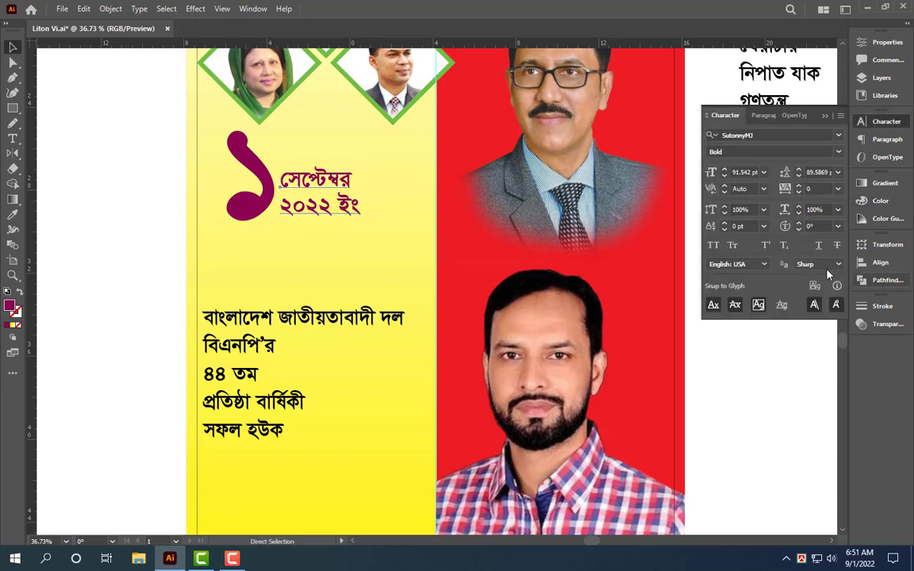
click(82, 156)
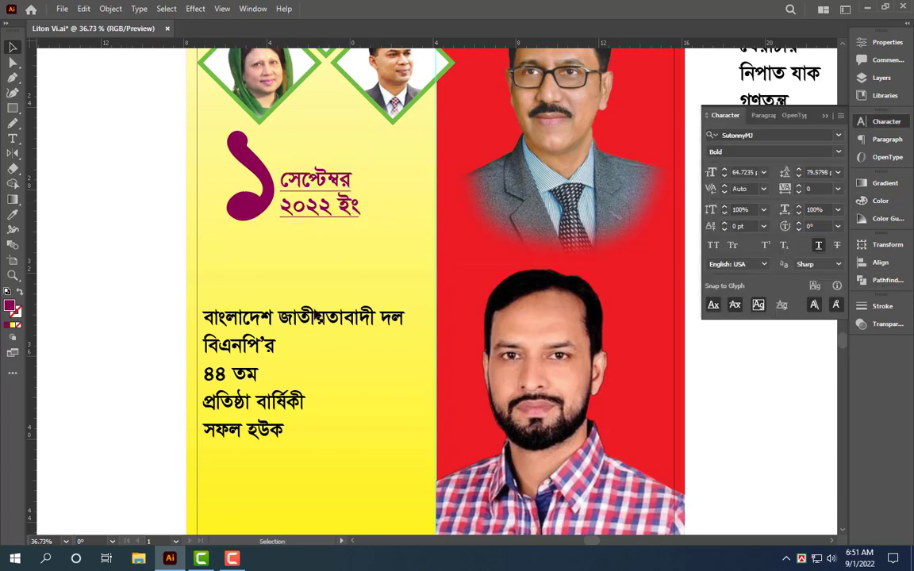
drag(365, 349, 364, 311)
key(t)
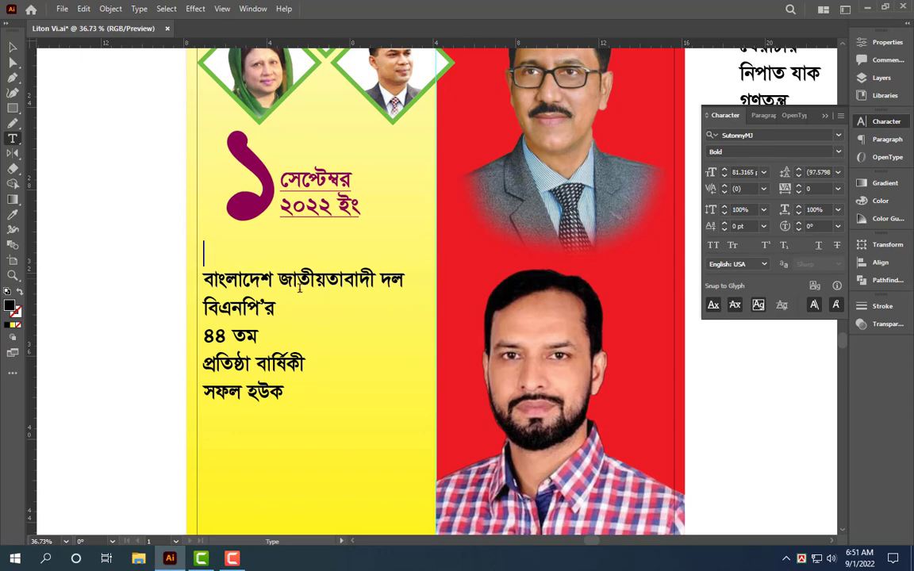
Cut the line বাংলাদেশ জাতীয়তাবাদী দল and place a copy of the text block lower.
key(Delete)
key(shift+Down)
key(ctrl+c)
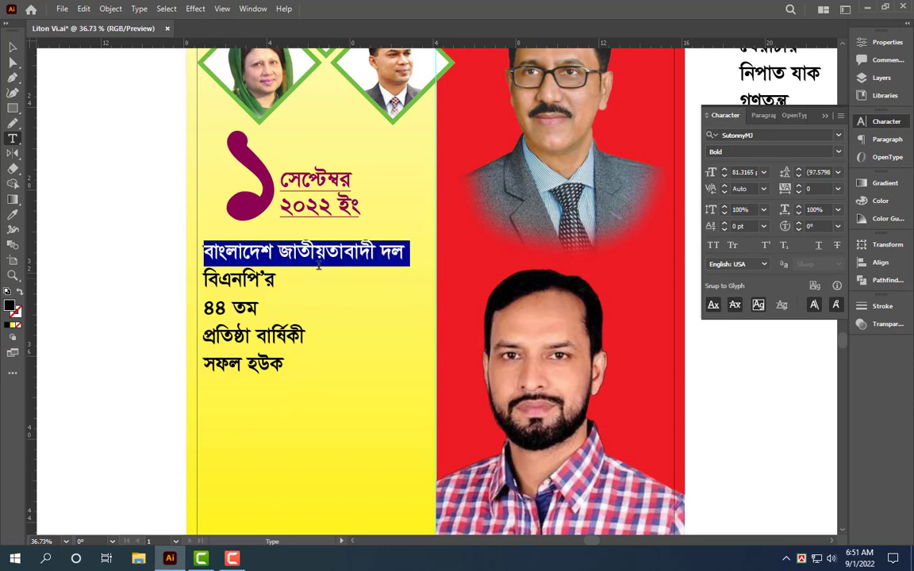
key(Delete)
key(Escape)
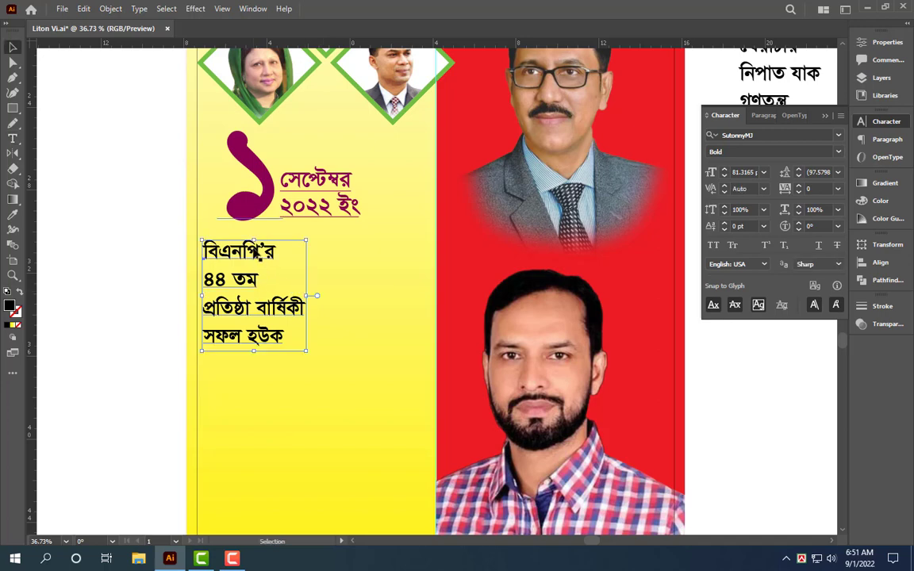
drag(297, 294, 265, 431)
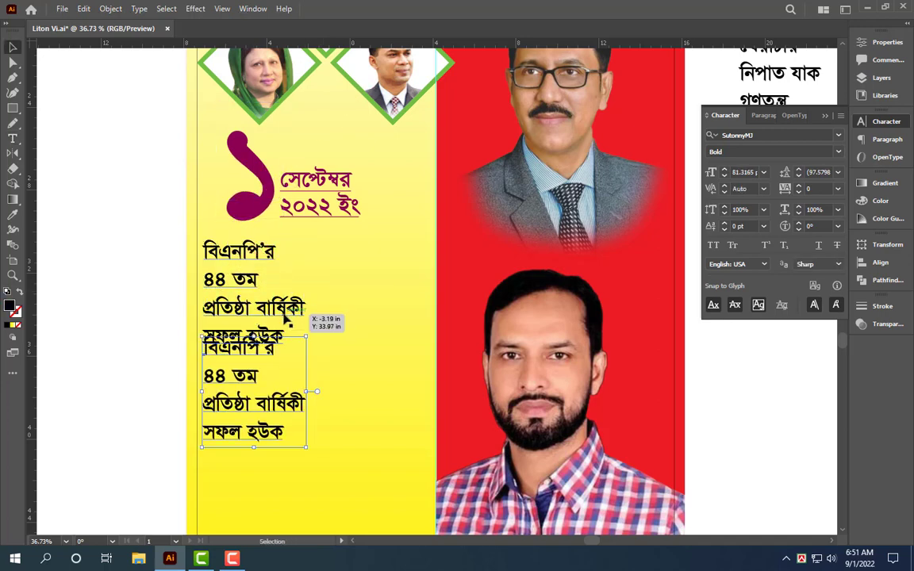
Replace the upper block's text with বাংলাদেশ জাতীয়তাবাদী দল and enlarge it.
double_click(253, 307)
key(ctrl+a)
key(ctrl+v)
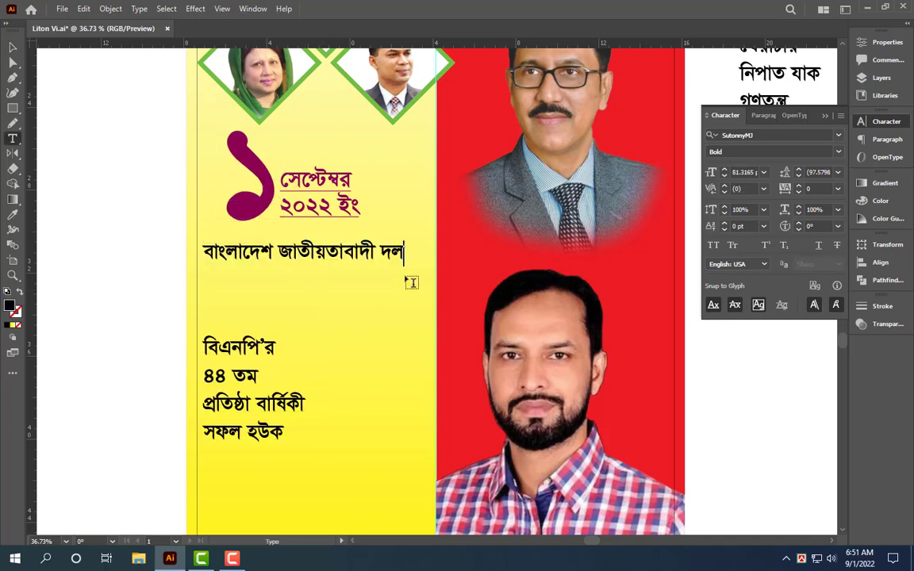
key(Escape)
drag(407, 263, 446, 280)
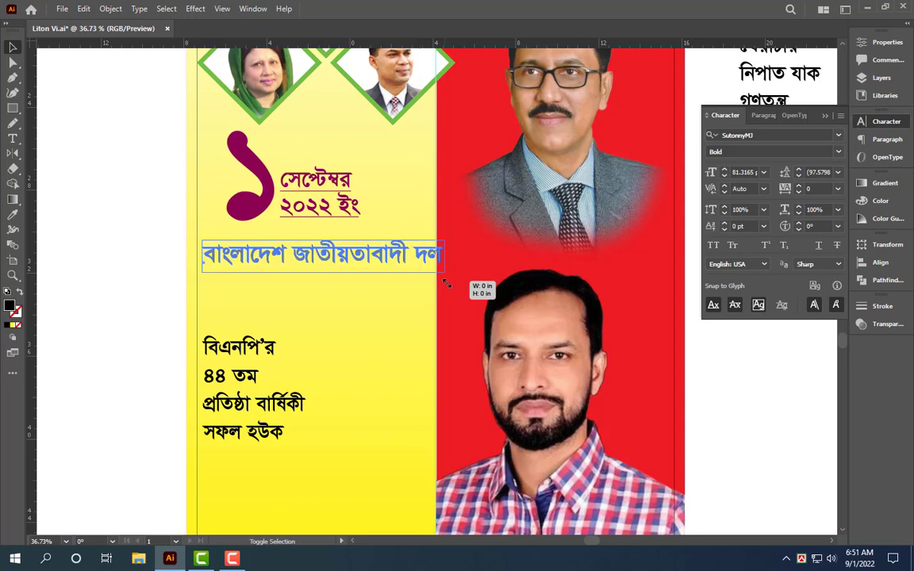
click(387, 334)
drag(387, 326, 245, 336)
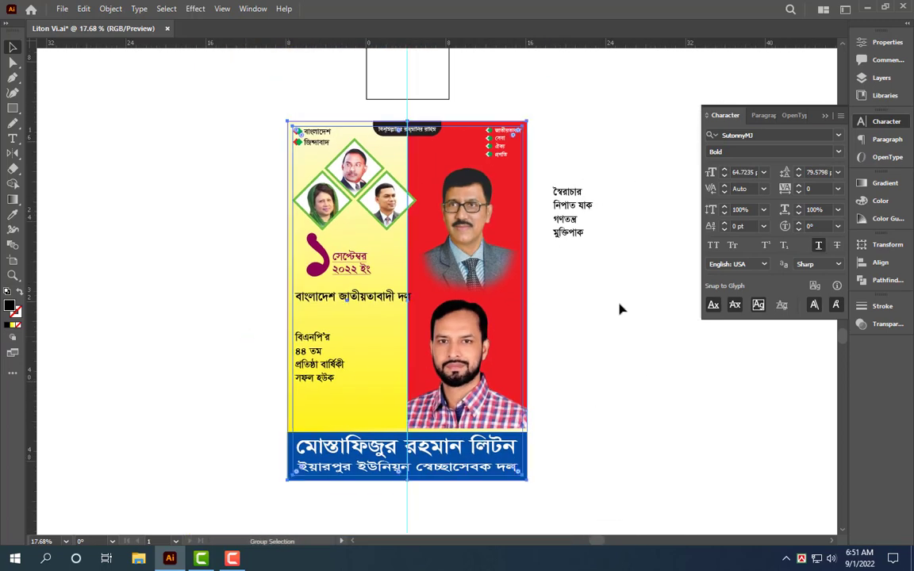
Trim the copied yellow panel's top and bottom edges to hug the বাংলাদেশ জাতীয়তাবাদী দল heading.
click(388, 336)
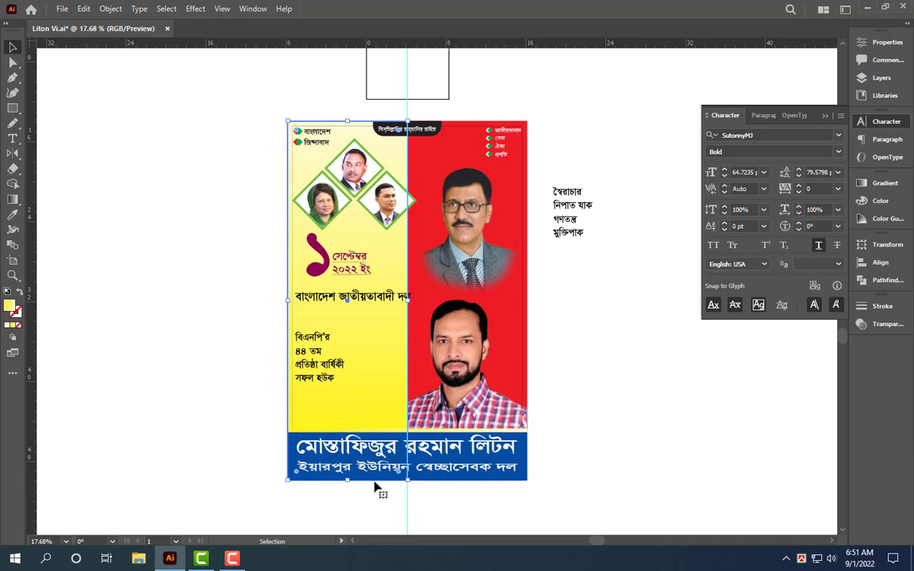
scroll(355, 486, up, 1)
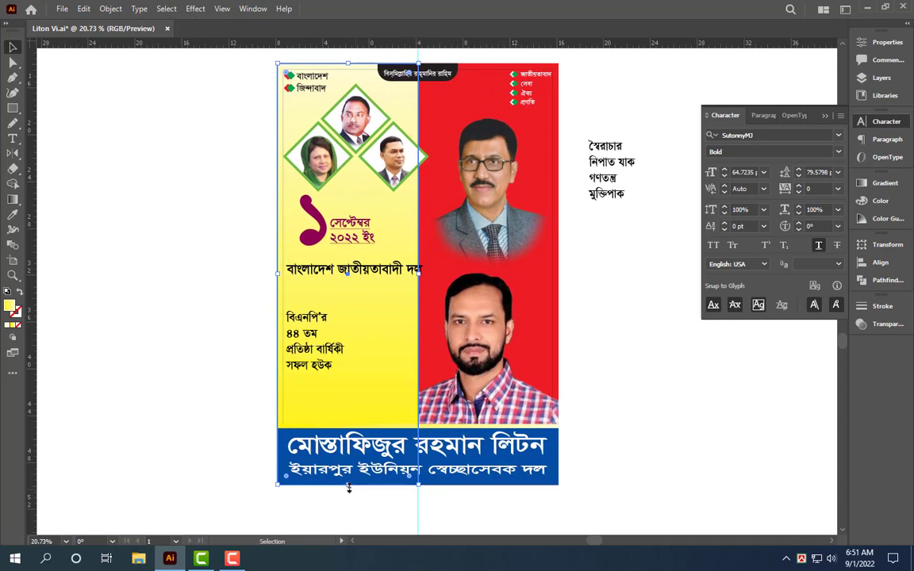
drag(348, 487, 367, 261)
ctrl+click(448, 367)
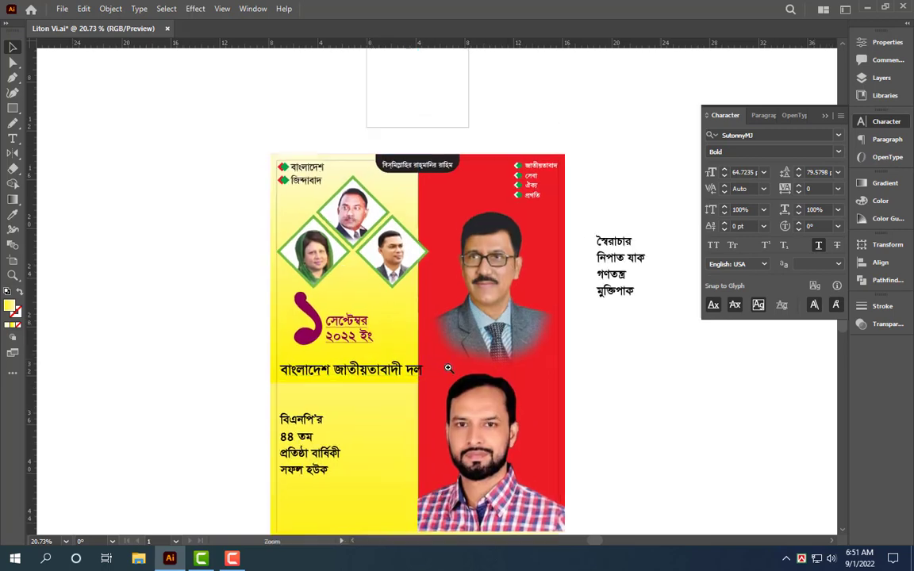
drag(331, 104, 373, 373)
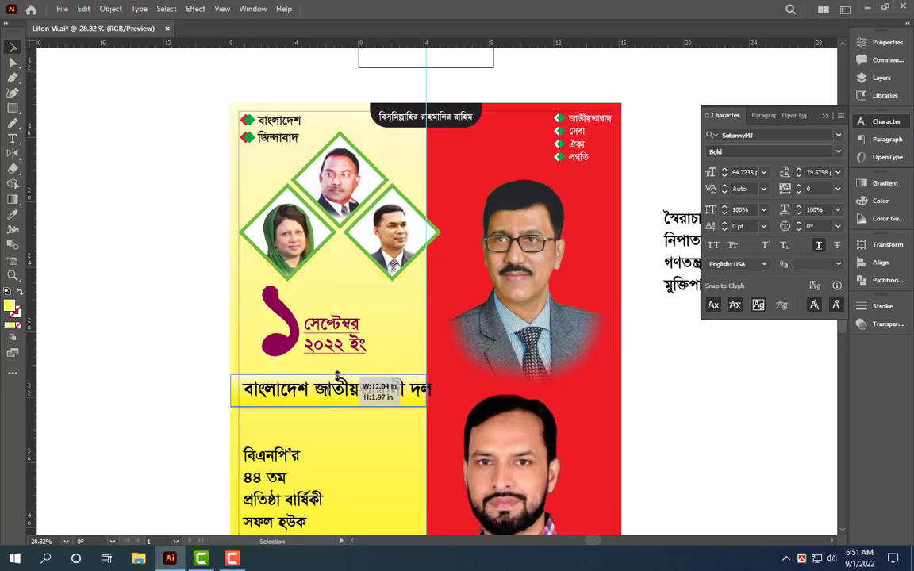
ctrl+click(392, 428)
scroll(62, 274, down, 1)
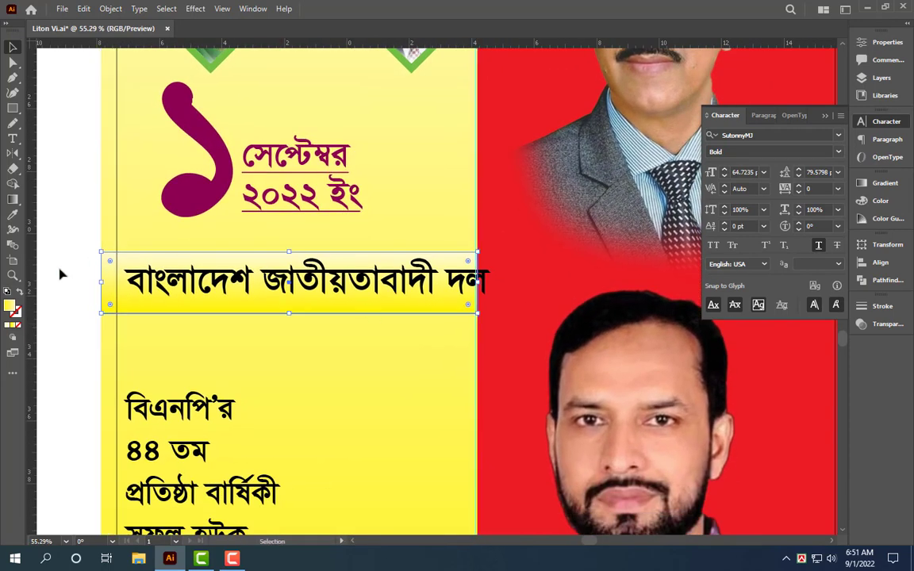
Refill the heading strip green instead of yellow and stretch it further right.
click(19, 326)
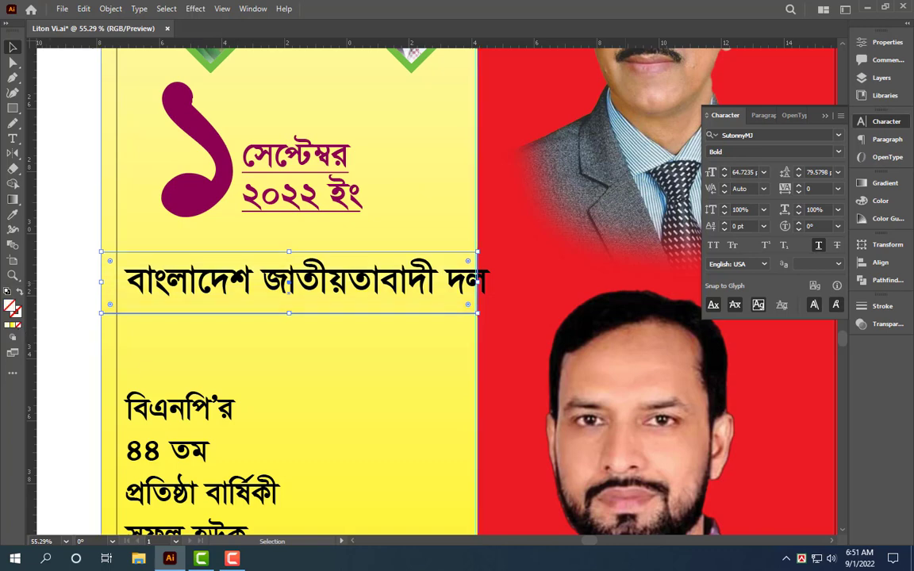
click(881, 201)
click(703, 195)
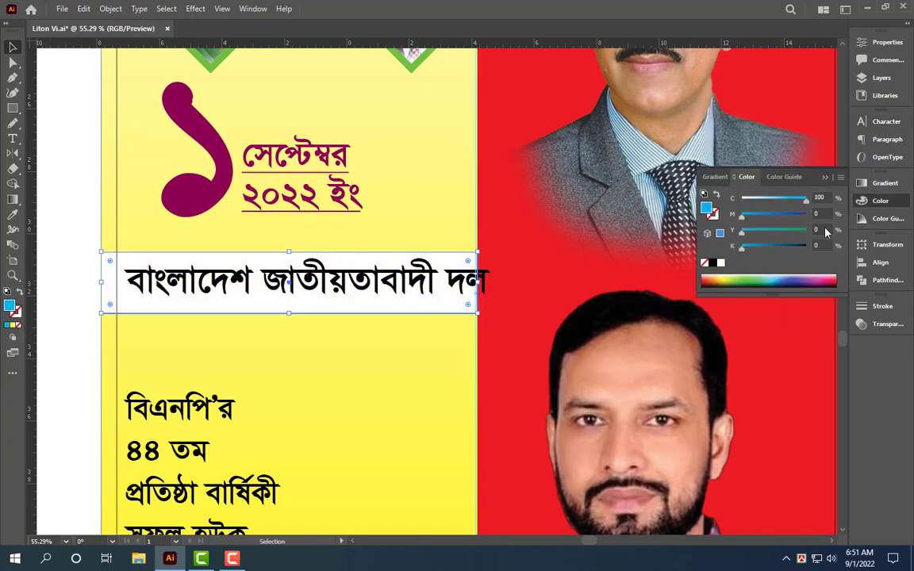
text(100)
drag(476, 282, 560, 281)
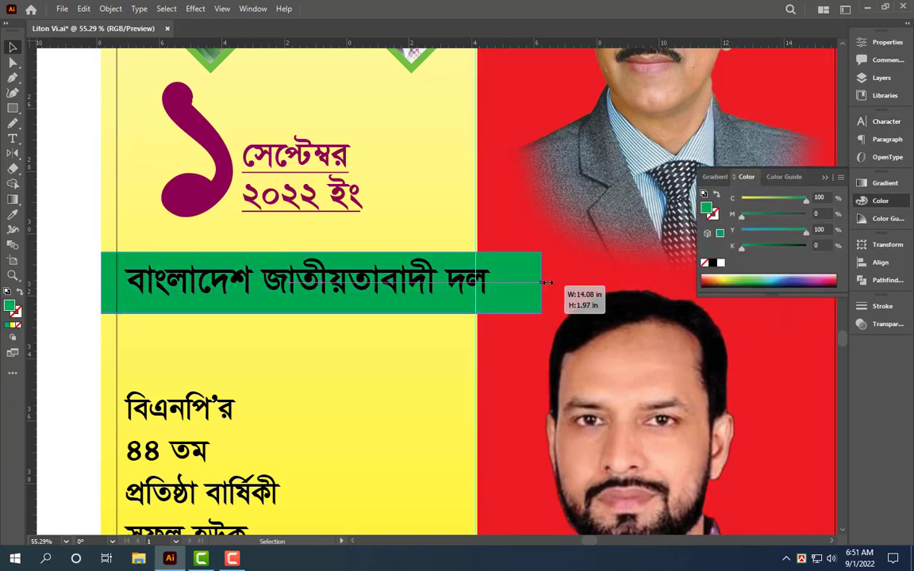
Pull the heading text box's right edge back inside the panel.
key(Tab)
key(z)
drag(485, 259, 444, 259)
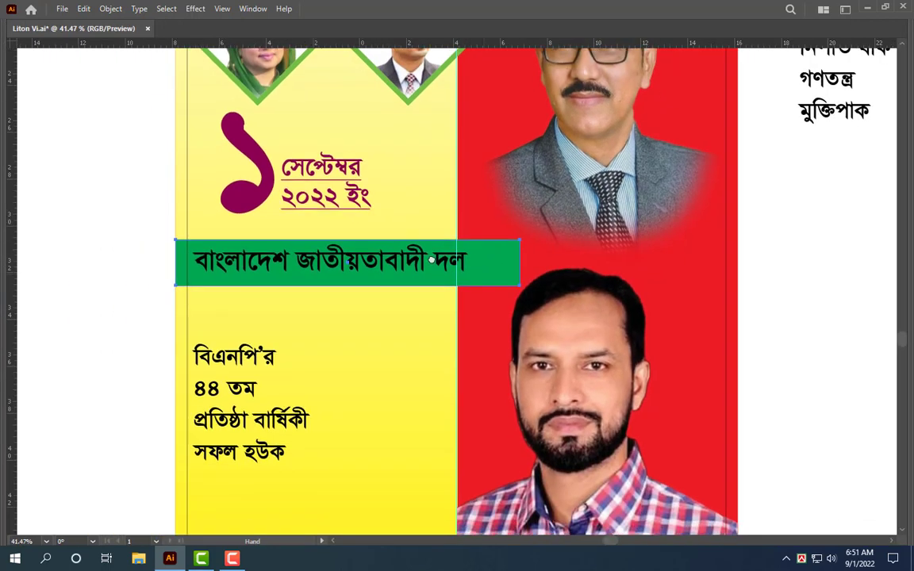
key(Tab)
key(v)
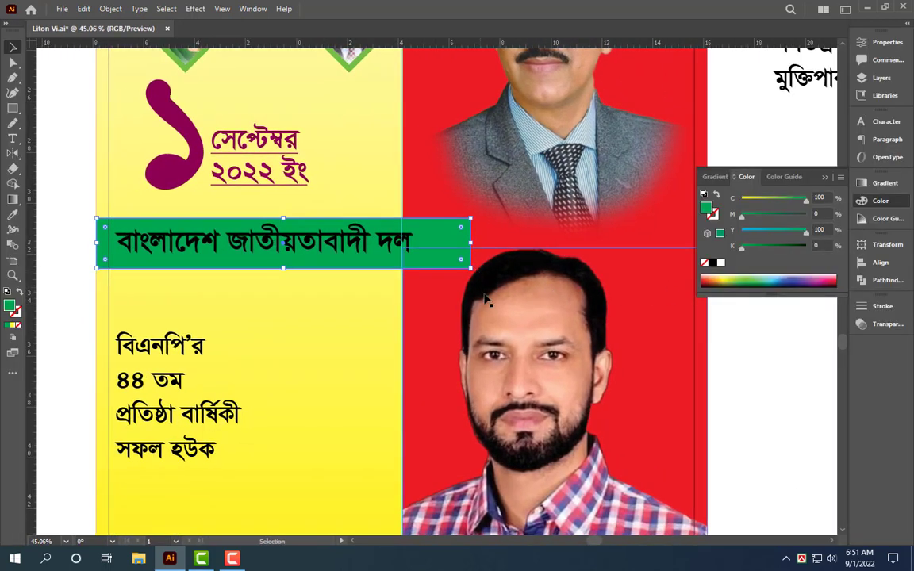
drag(485, 295, 378, 268)
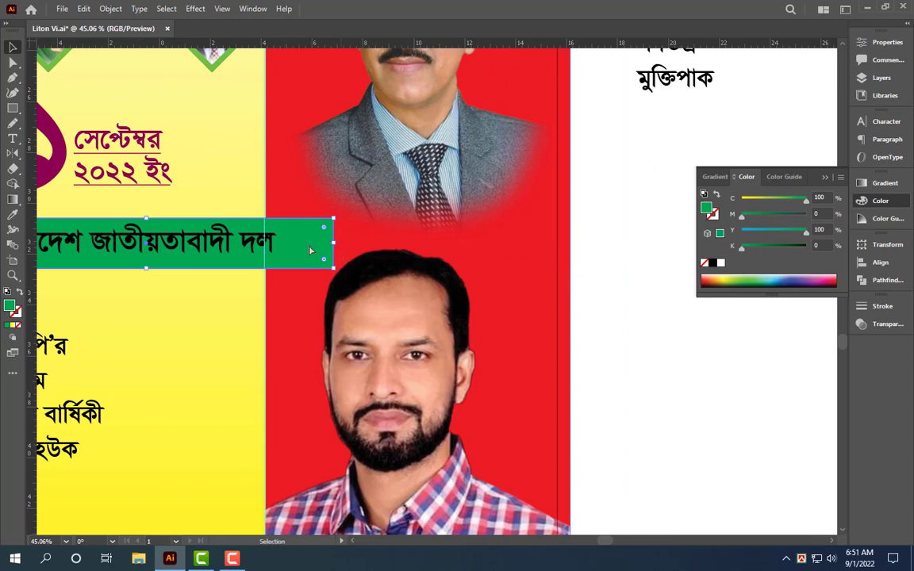
drag(311, 251, 507, 235)
drag(520, 281, 540, 304)
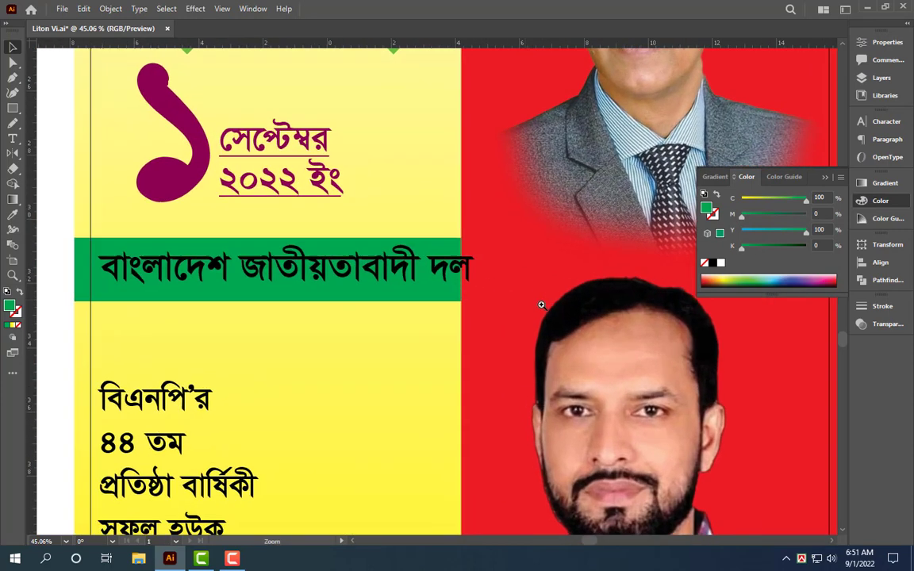
click(416, 278)
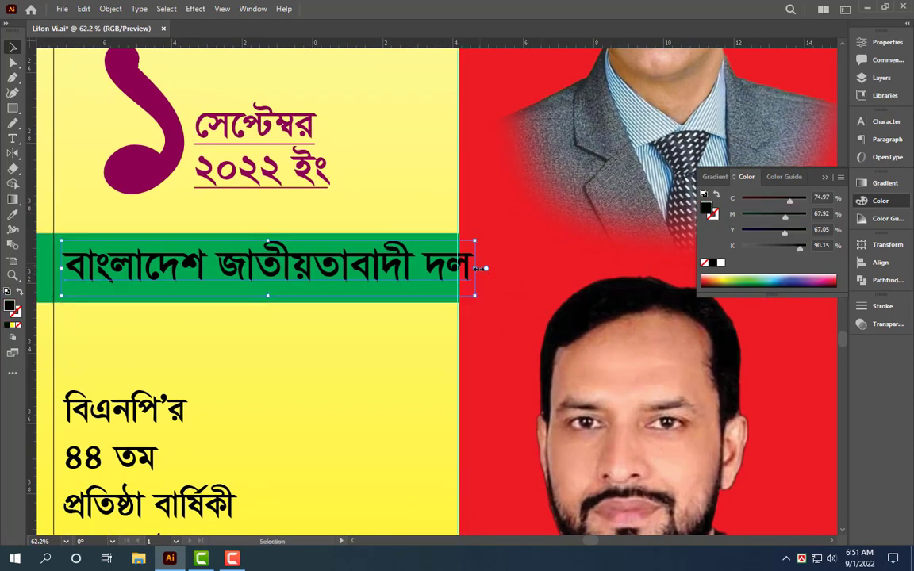
drag(478, 269, 441, 269)
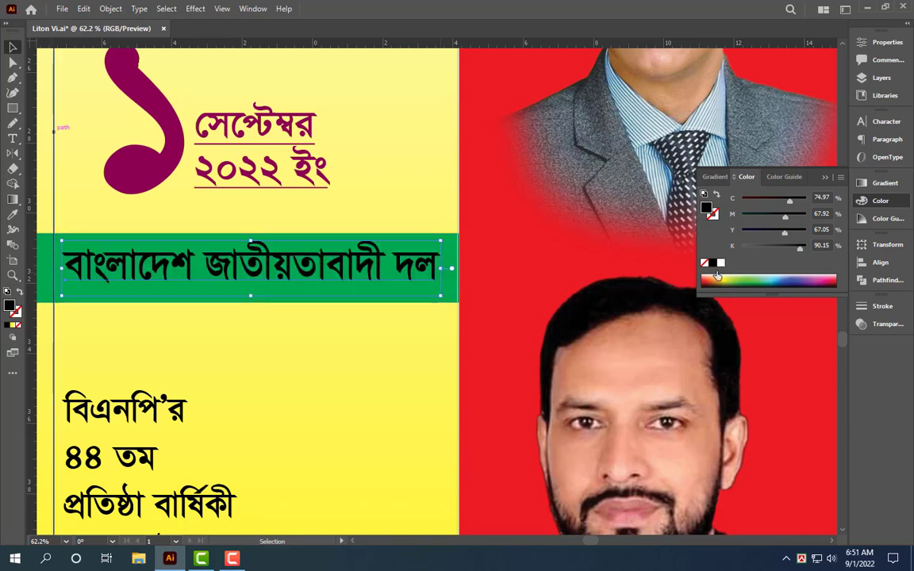
Make the heading text white, darken the strip's green, and select the four-line block below.
click(716, 275)
scroll(245, 316, down, 1)
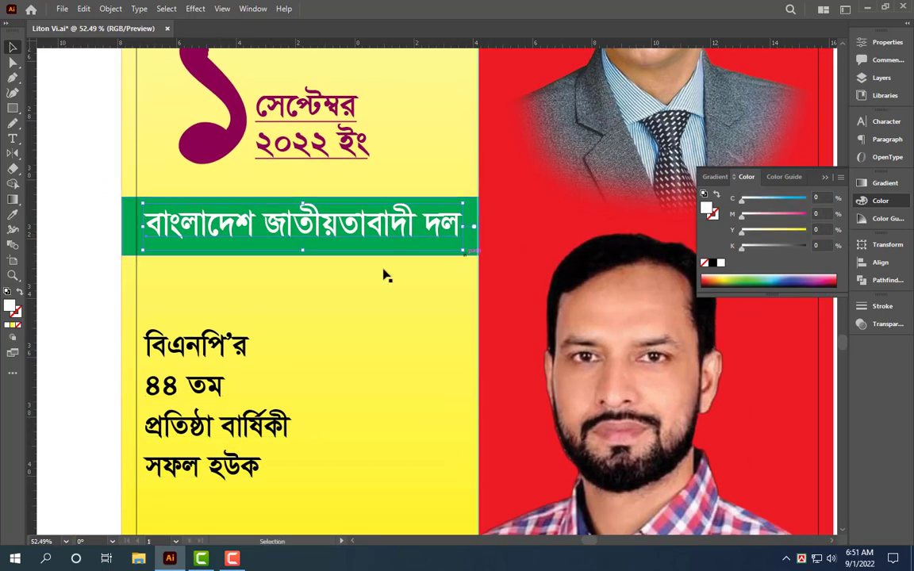
click(125, 227)
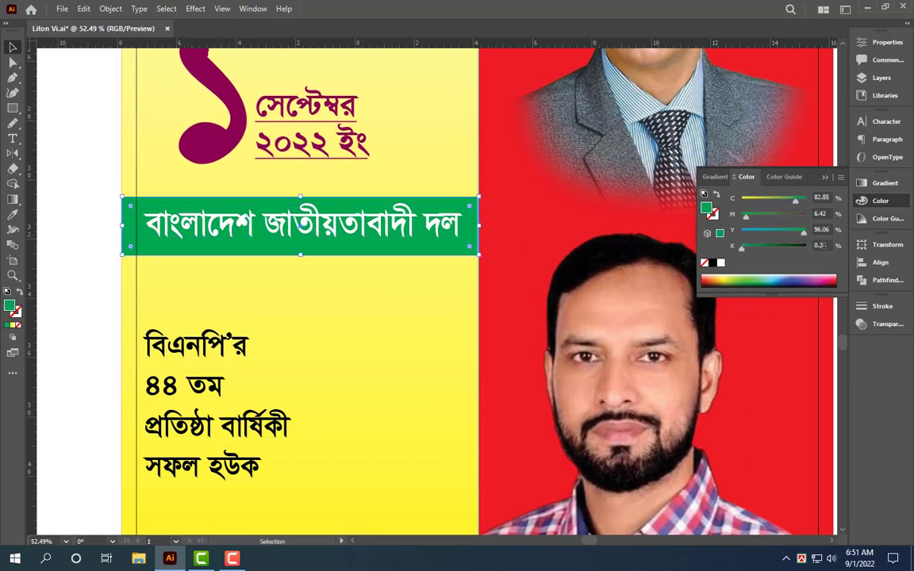
text(20)
key(Return)
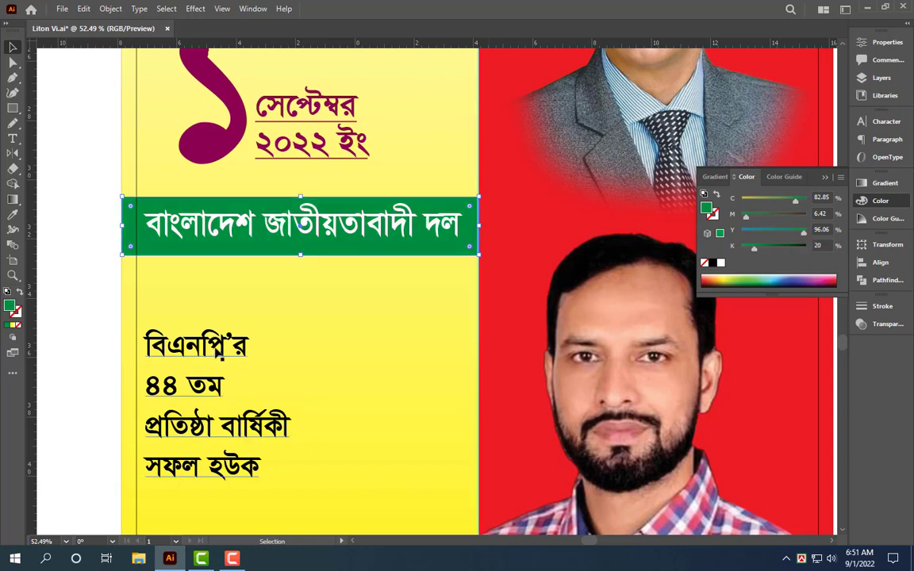
click(225, 349)
double_click(225, 349)
key(Escape)
Centre-align the four-line block, move it up, and delete its last three lines.
drag(230, 357, 318, 307)
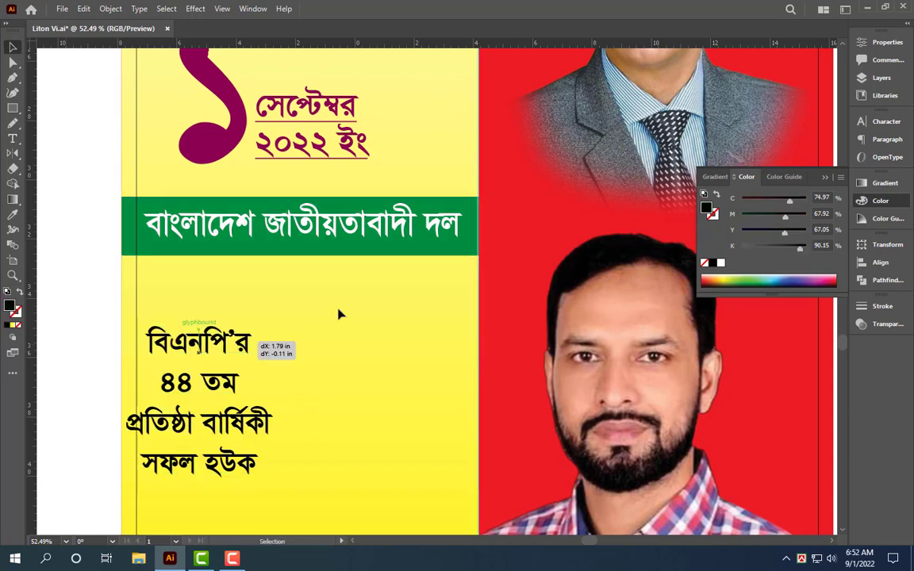
key(ctrl+shift+c)
scroll(318, 307, down, 2)
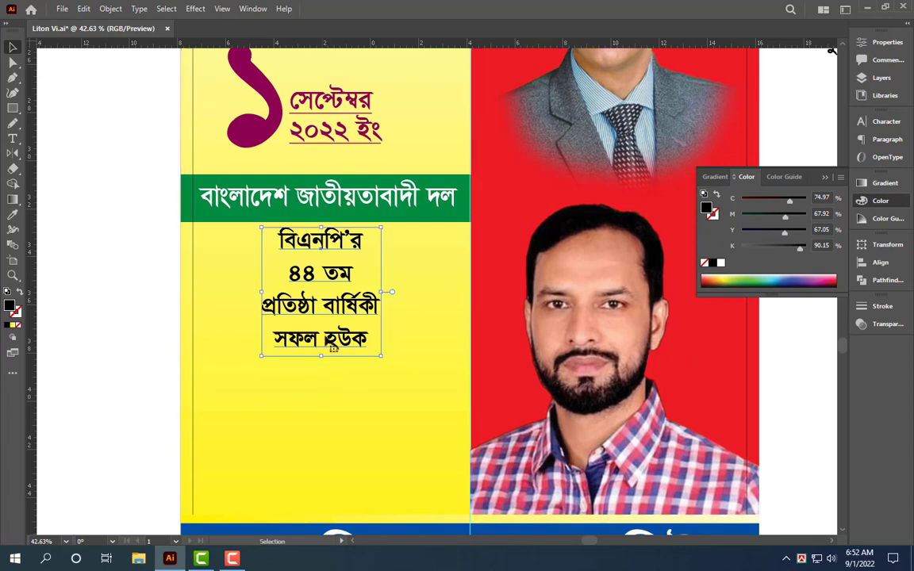
key(t)
drag(288, 273, 414, 387)
key(BackSpace)
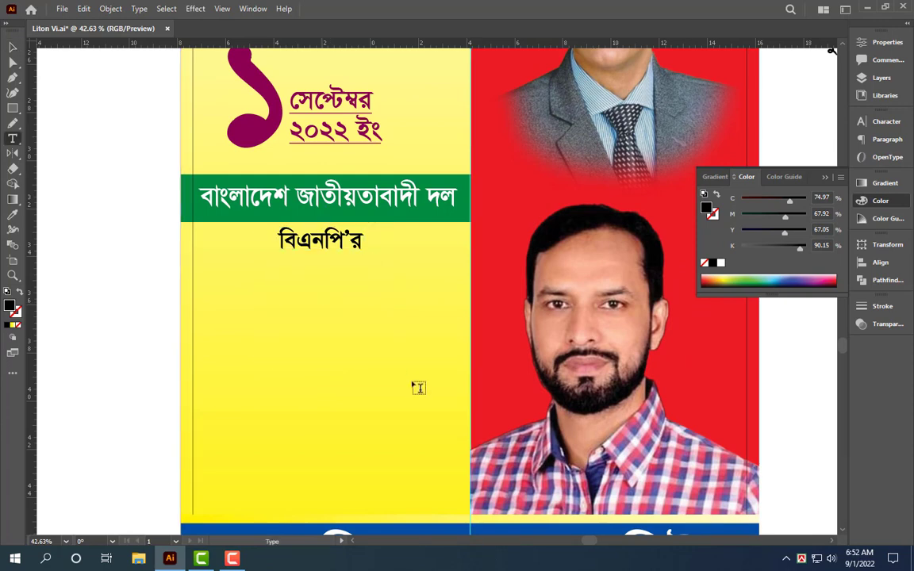
key(Escape)
Remove the trailing empty lines, enlarge বিএনপি'র, and colour it magenta.
double_click(340, 254)
double_click(321, 240)
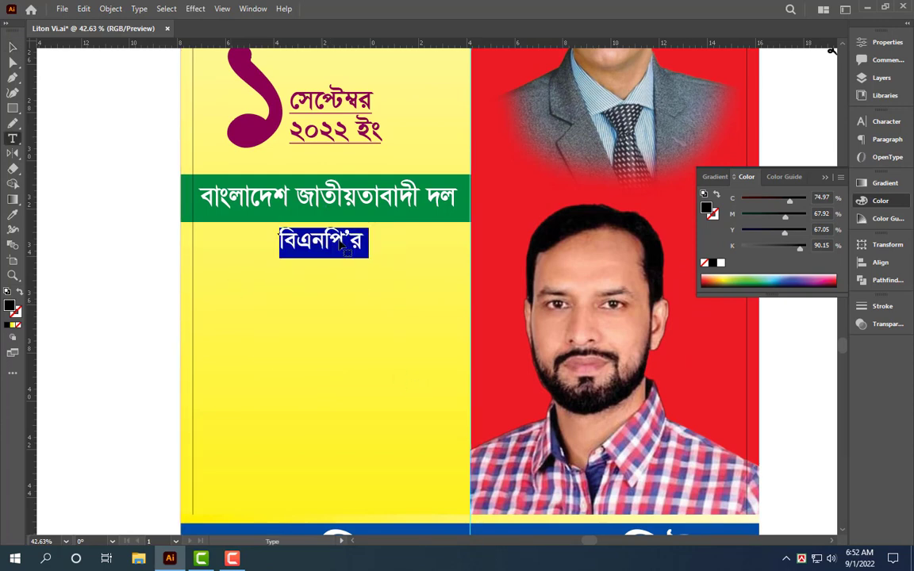
click(360, 239)
key(Delete)
key(Escape)
drag(320, 259, 320, 264)
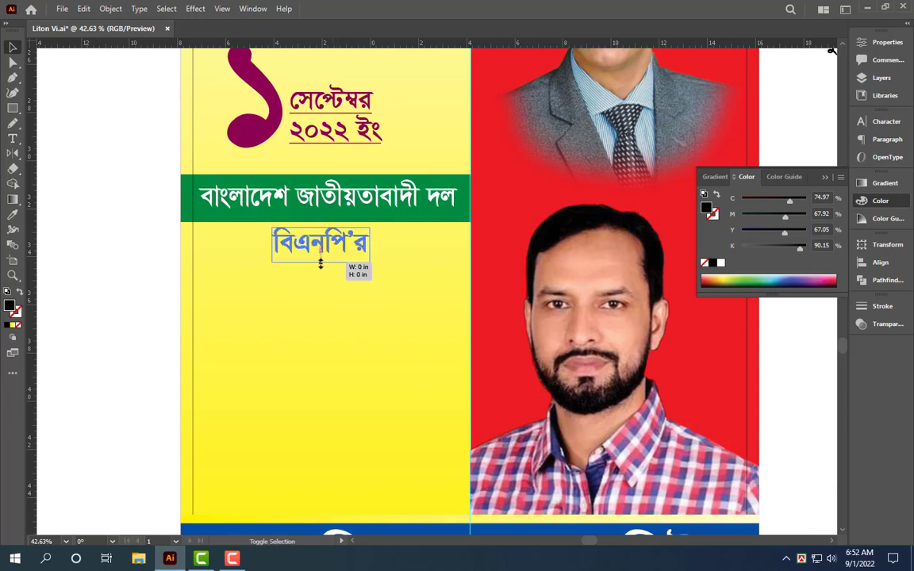
click(821, 279)
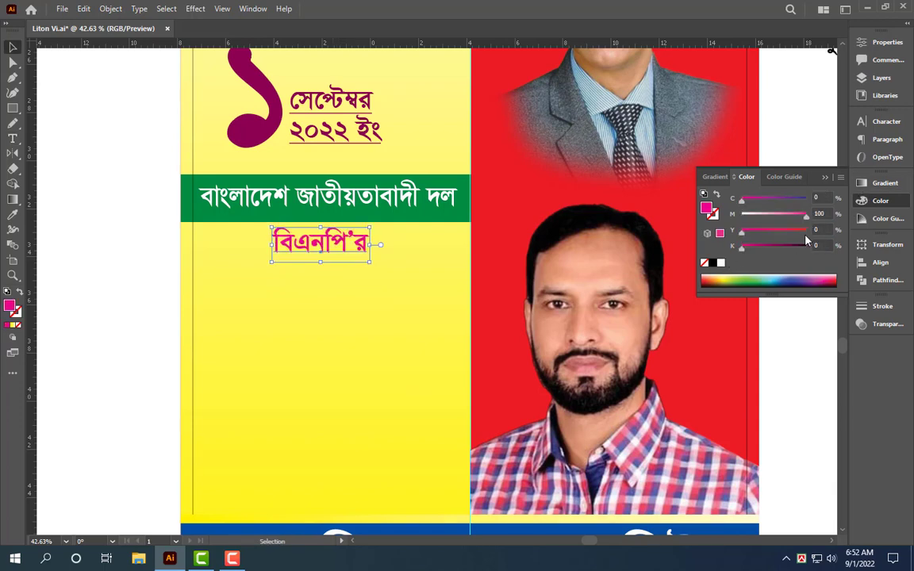
Copy বিএনপি'র below, paste new text, scale it up, and trim it to the ৪৪ তম line.
drag(379, 242, 347, 280)
double_click(321, 274)
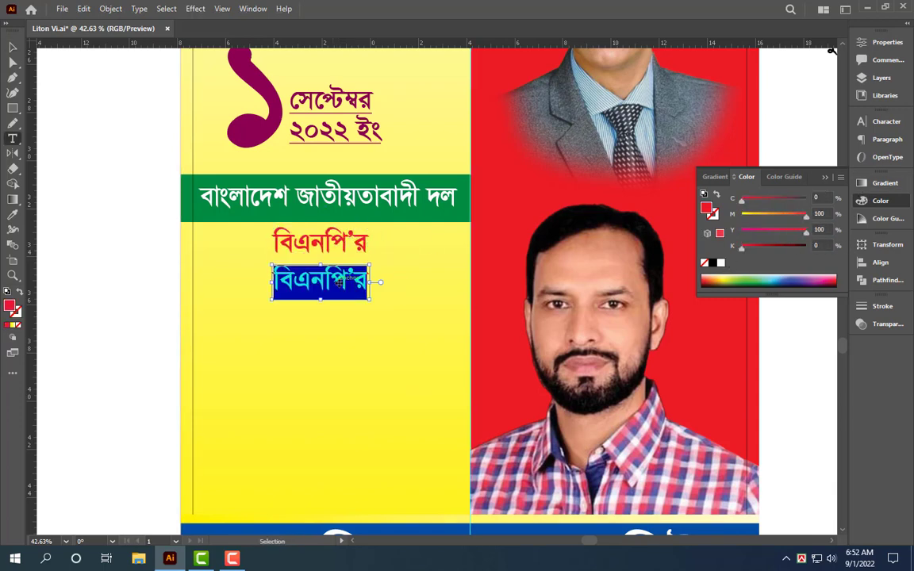
key(ctrl+v)
key(Escape)
drag(323, 367, 354, 448)
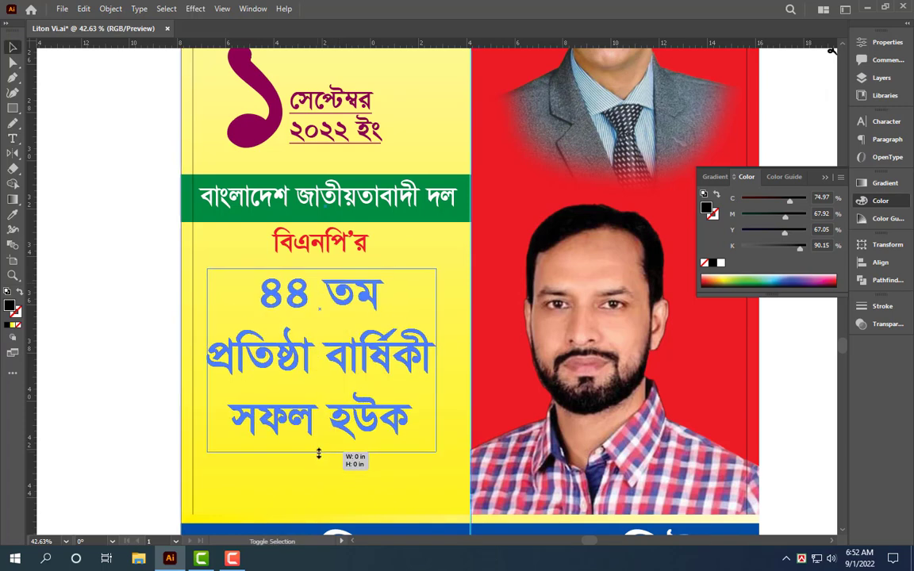
key(t)
drag(386, 293, 456, 422)
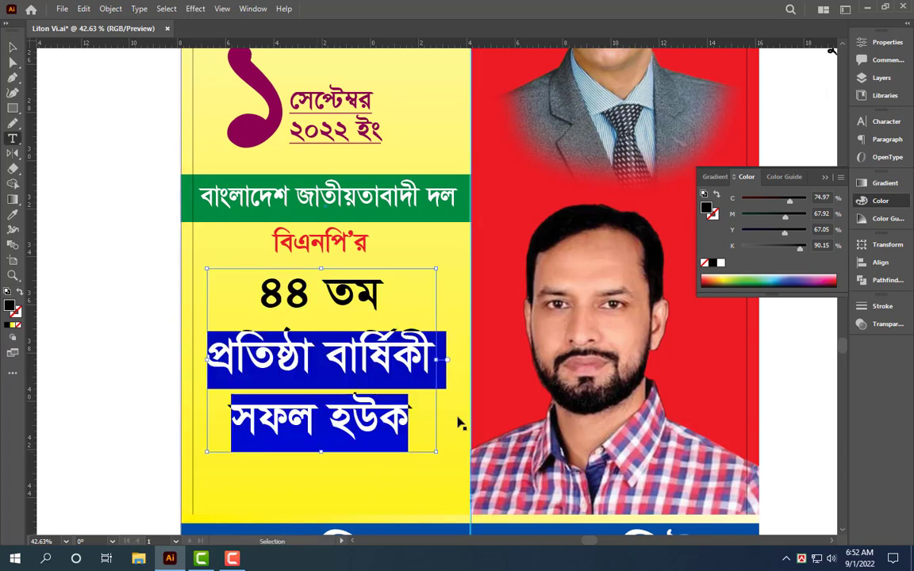
key(BackSpace)
key(Escape)
Copy ৪৪ তম further down and replace its text with the anniversary wording.
drag(357, 321, 358, 410)
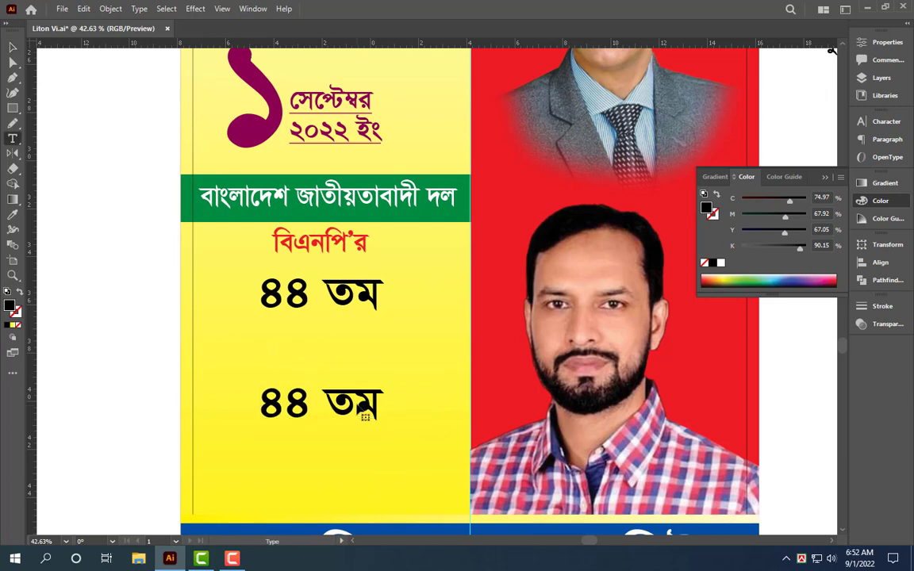
double_click(358, 400)
key(ctrl+a)
key(ctrl+v)
key(Escape)
Set the anniversary text's font to Li Saboj Charulota ANSI V1.
key(a)
key(ctrl+t)
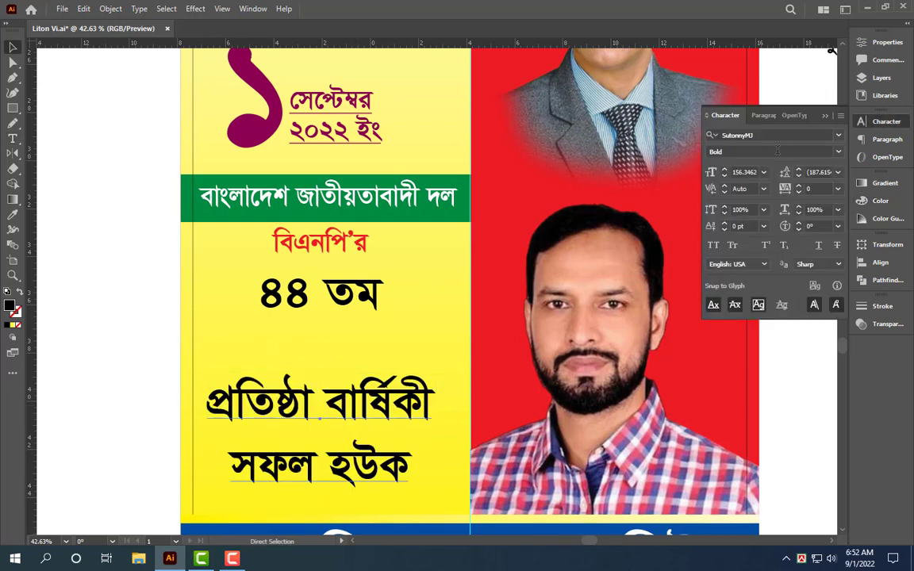
click(771, 135)
text(li n)
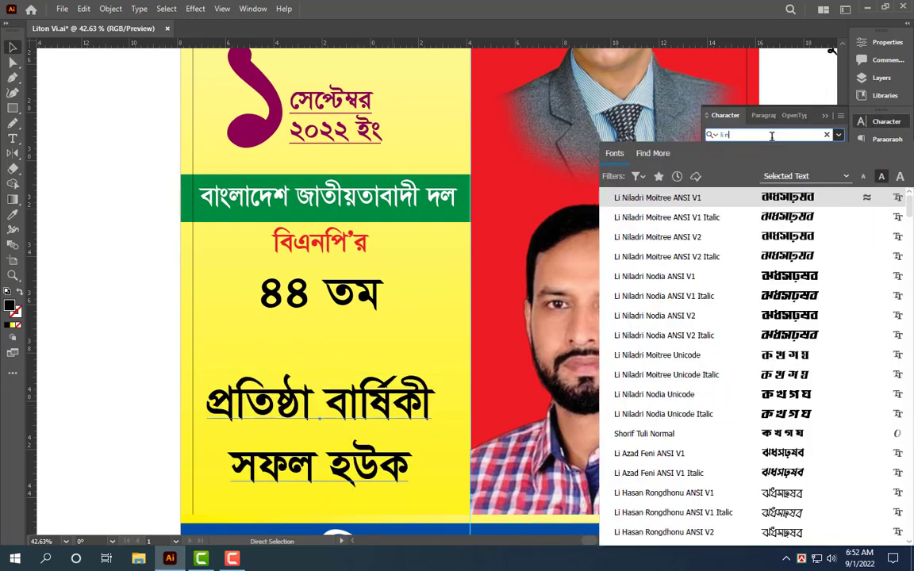
scroll(793, 341, down, 1)
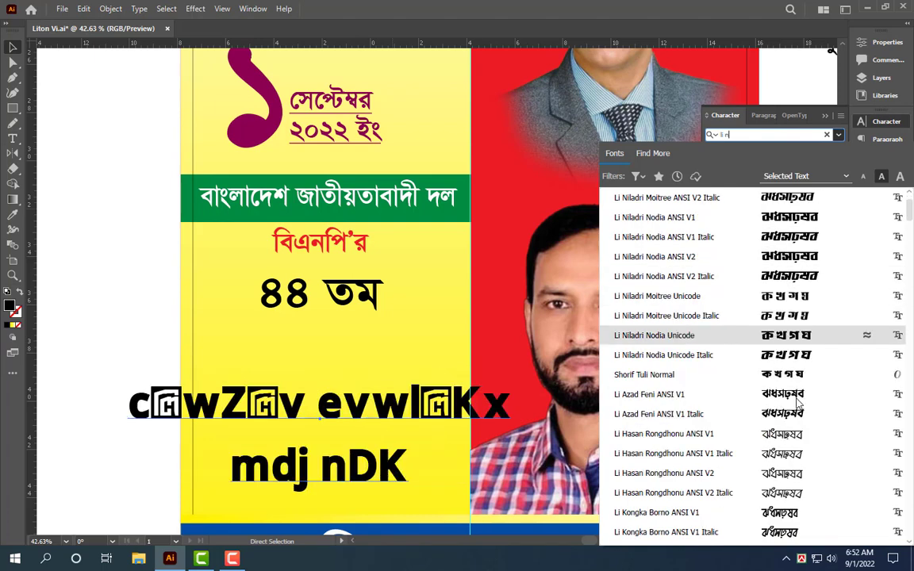
scroll(797, 404, down, 4)
click(799, 357)
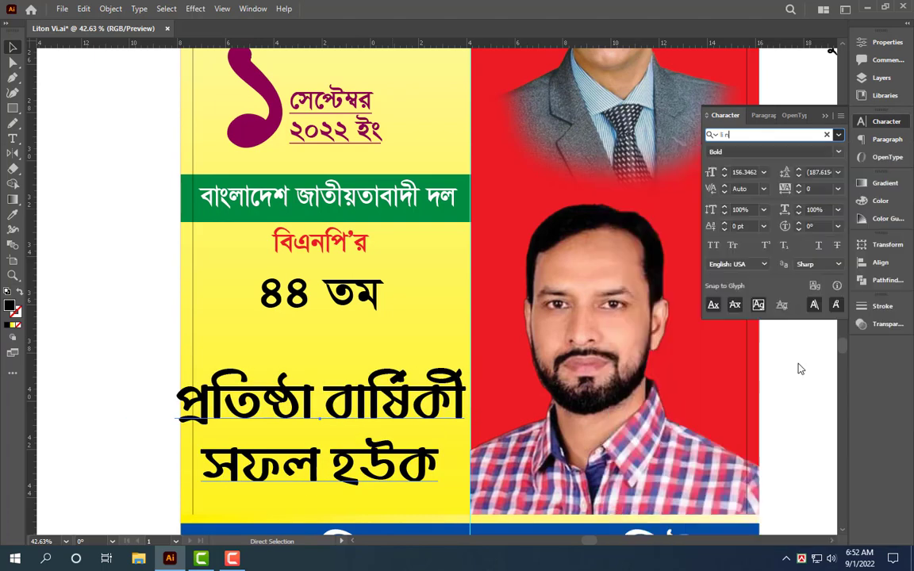
Enlarge the সফল হউক line to size 187 and resize the slogan's text frame.
triple_click(372, 480)
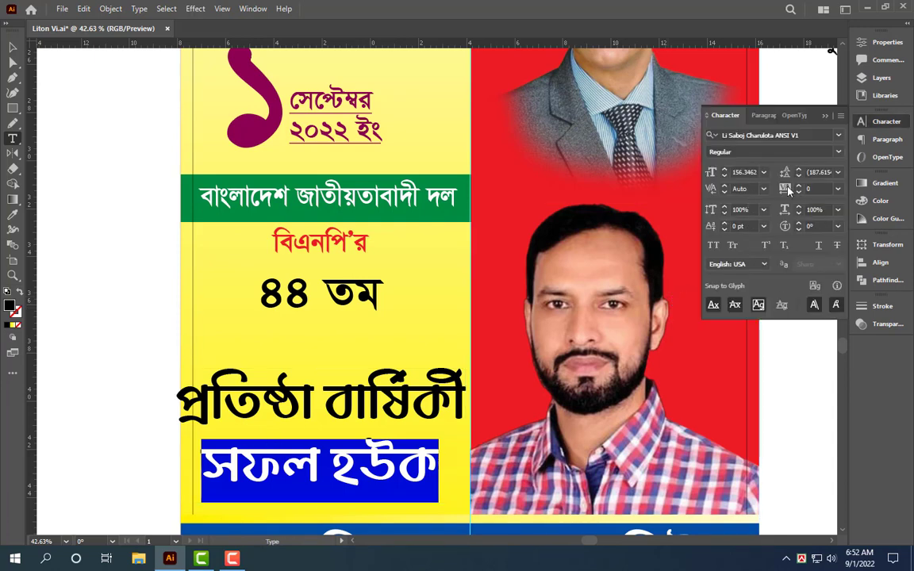
text(187)
key(Return)
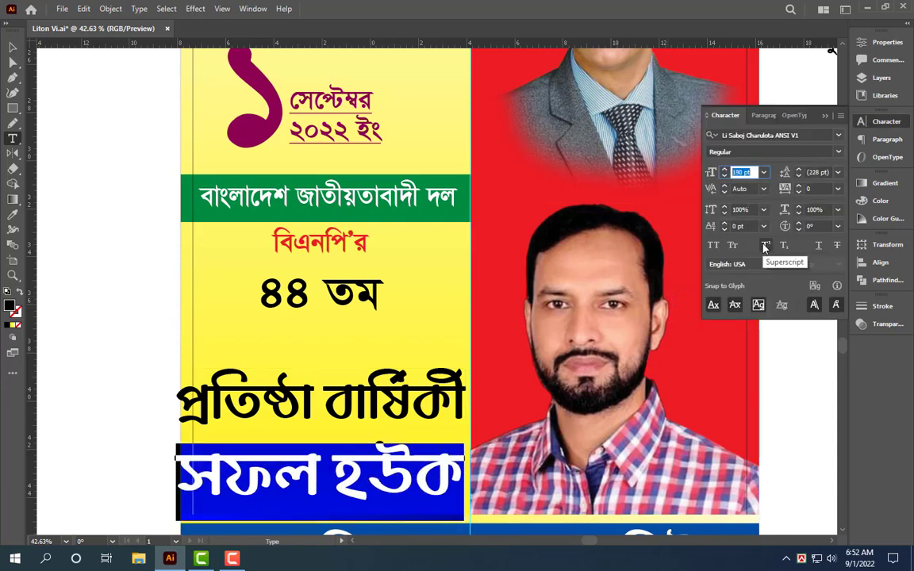
key(Escape)
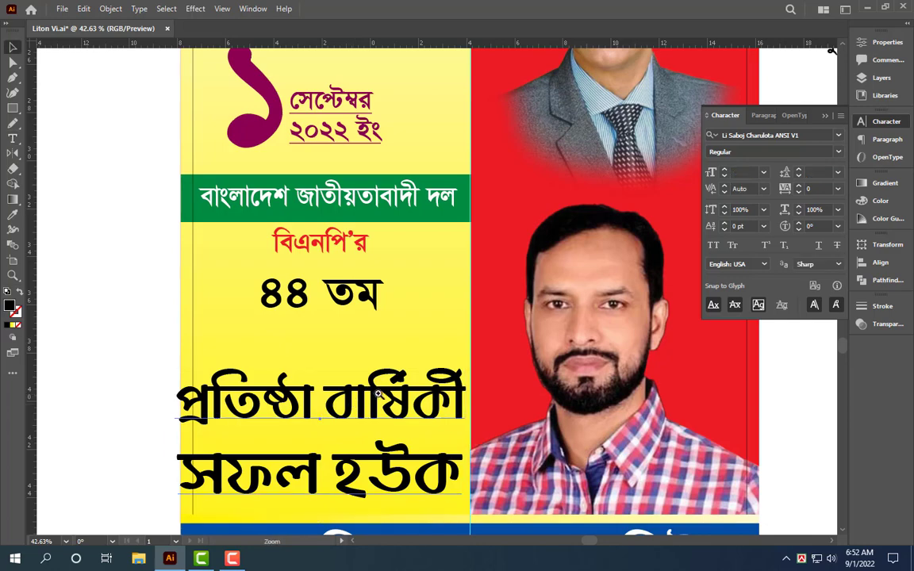
scroll(352, 403, down, 3)
scroll(352, 402, up, 2)
drag(83, 324, 112, 326)
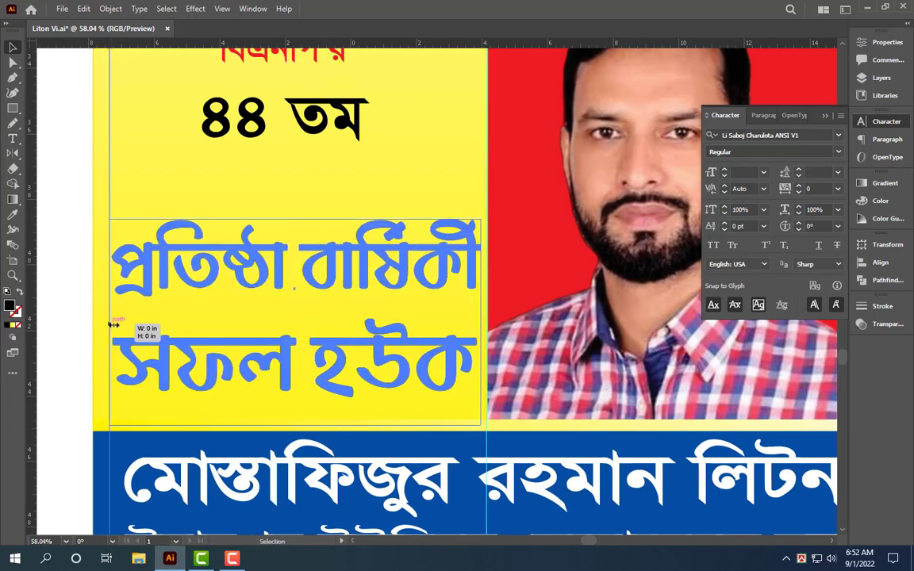
drag(479, 426, 469, 442)
scroll(428, 276, down, 1)
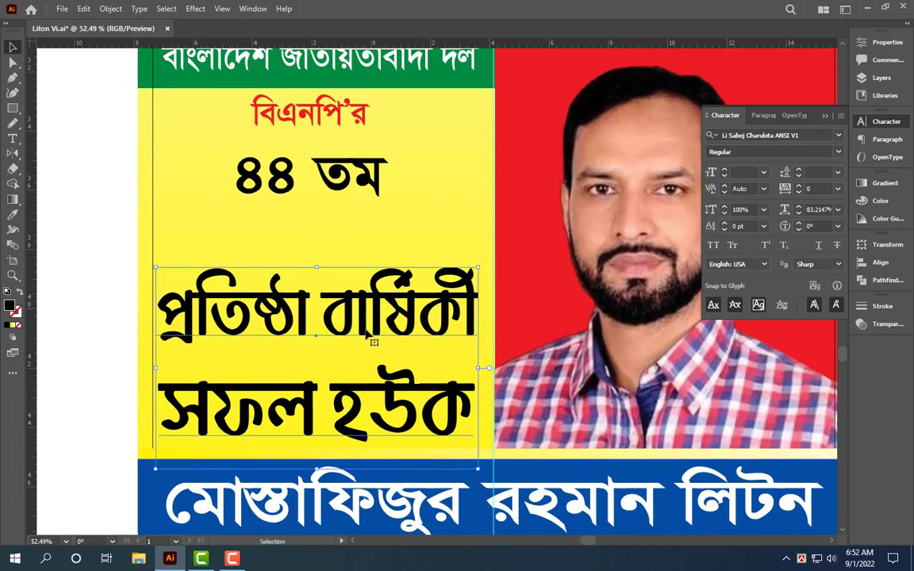
Colour the slogan text blue with CMYK 100/80/0/0.
click(891, 207)
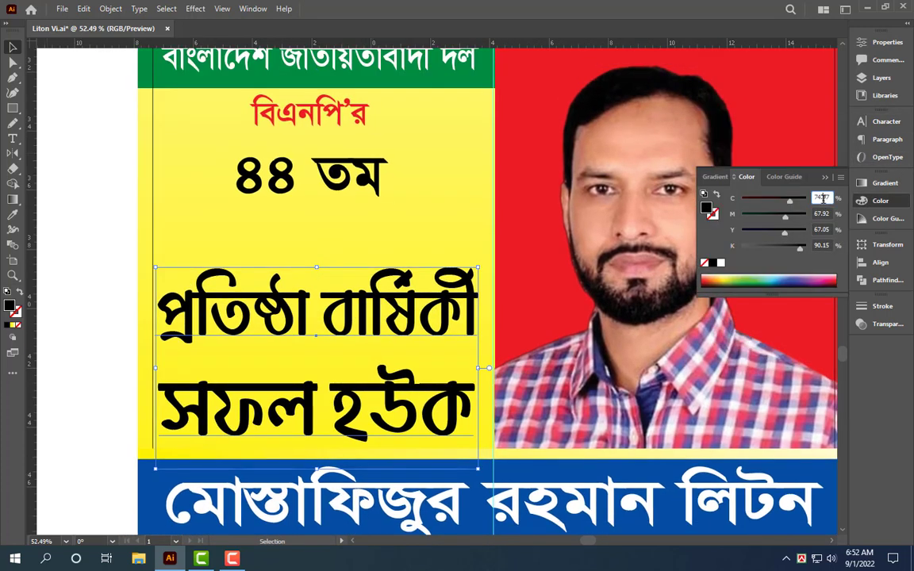
text(0)
key(Tab)
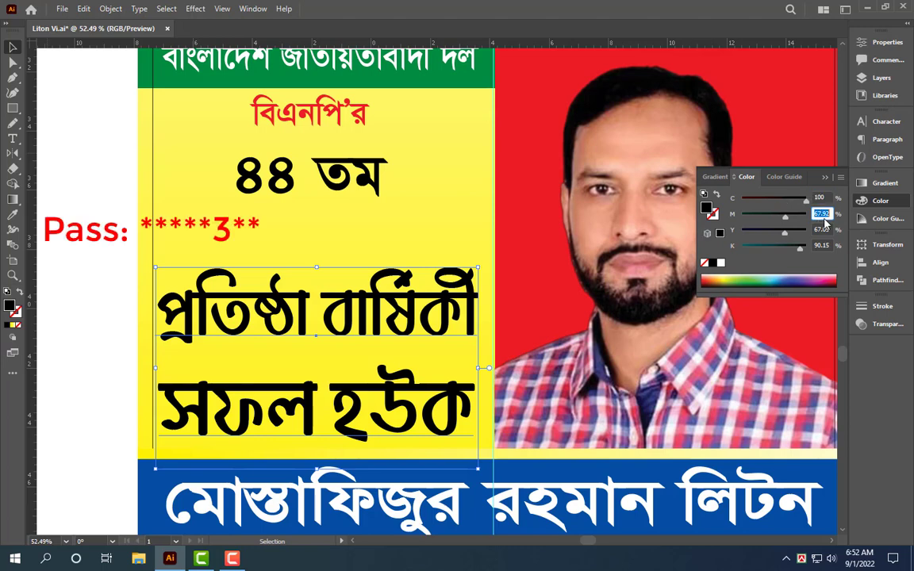
text(80)
key(Tab)
text(0)
key(Return)
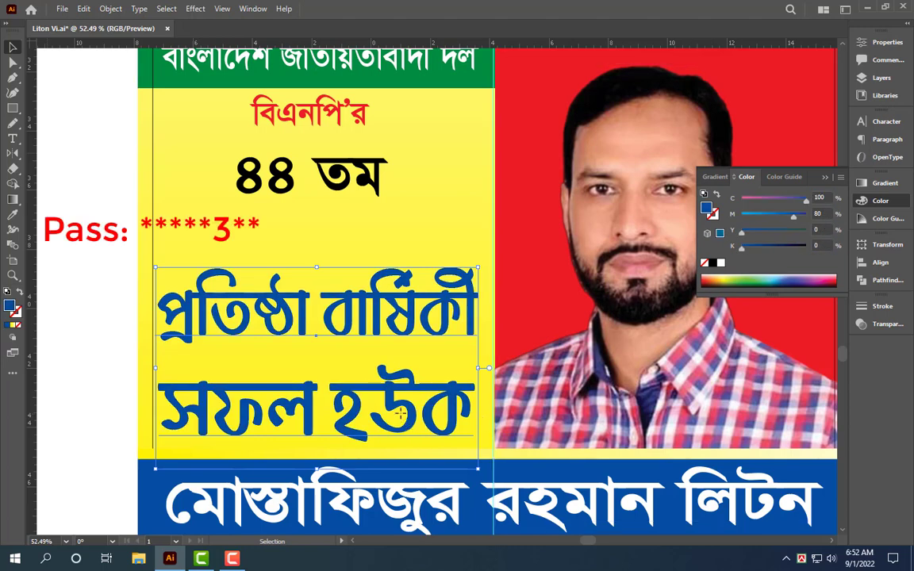
Make সফল হউক red and settle the slogan block just above the blue band.
triple_click(401, 411)
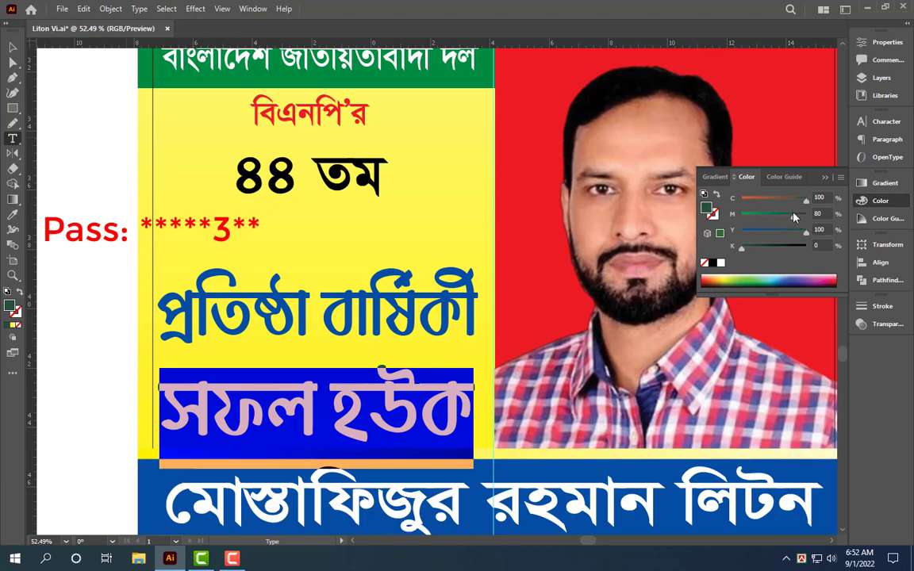
click(429, 323)
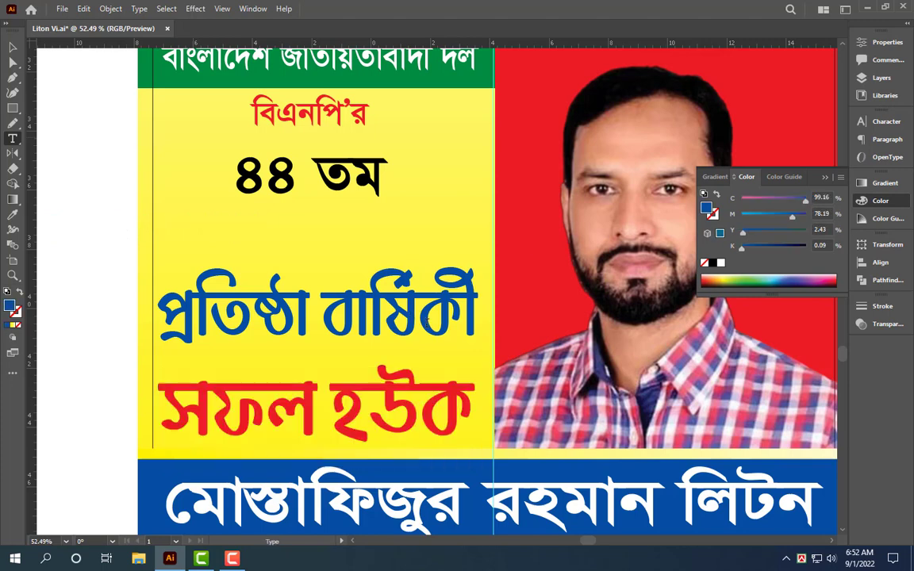
key(Escape)
drag(429, 321, 403, 337)
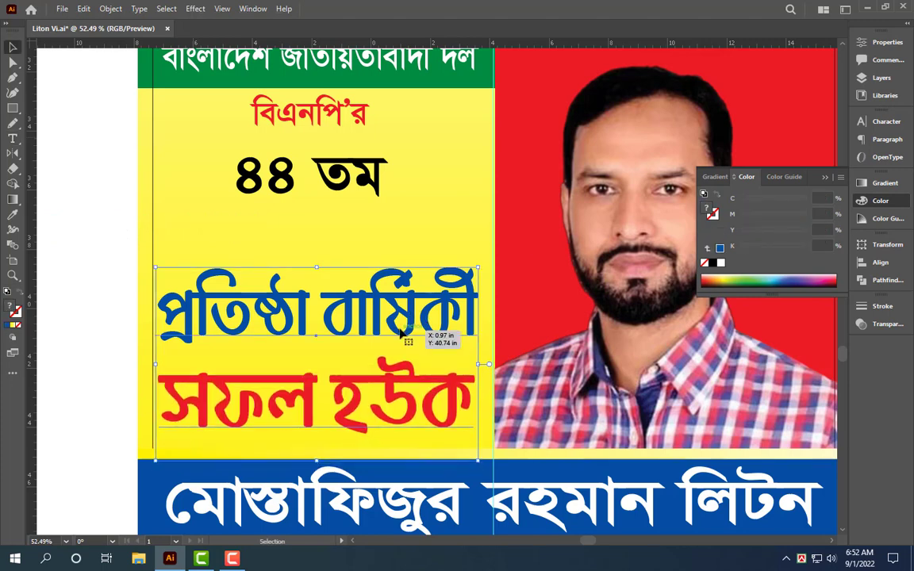
drag(403, 337, 315, 470)
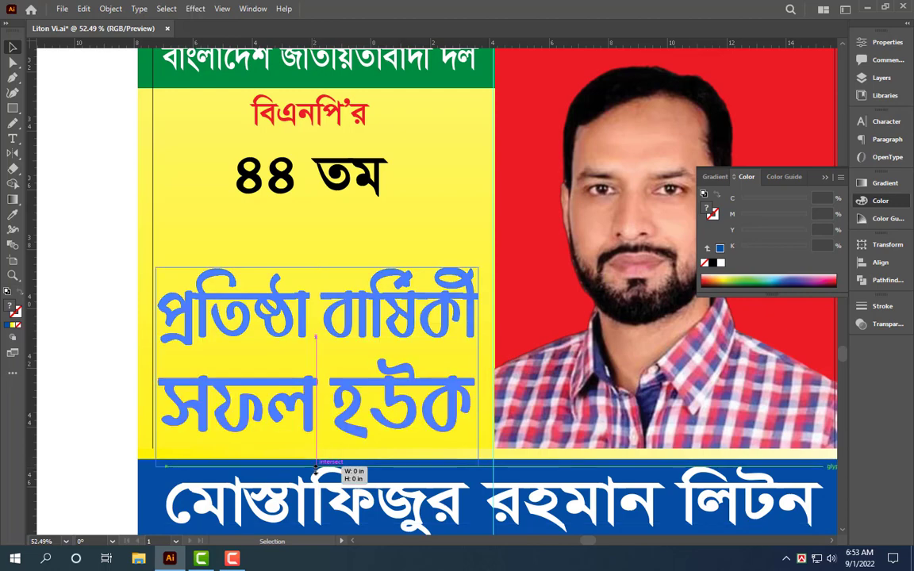
click(325, 187)
click(349, 119)
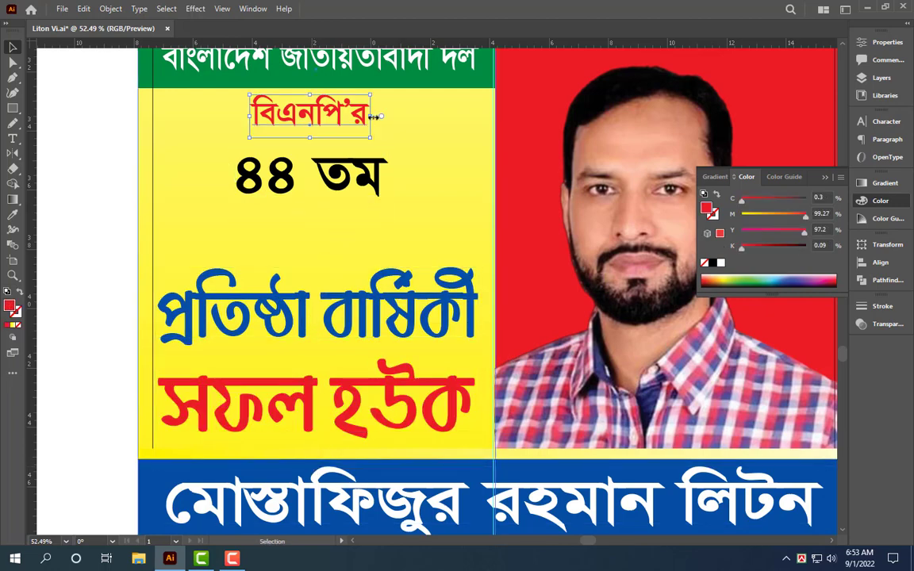
Widen the বিএনপি'র text slightly and select the ৪৪ তম text.
drag(382, 117, 373, 119)
scroll(249, 268, down, 5)
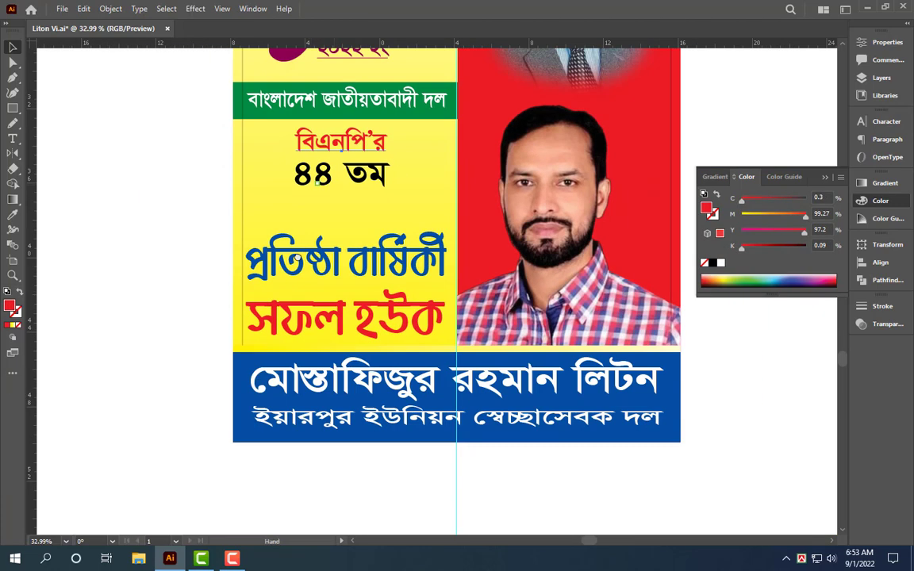
scroll(249, 268, up, 3)
scroll(249, 268, up, 2)
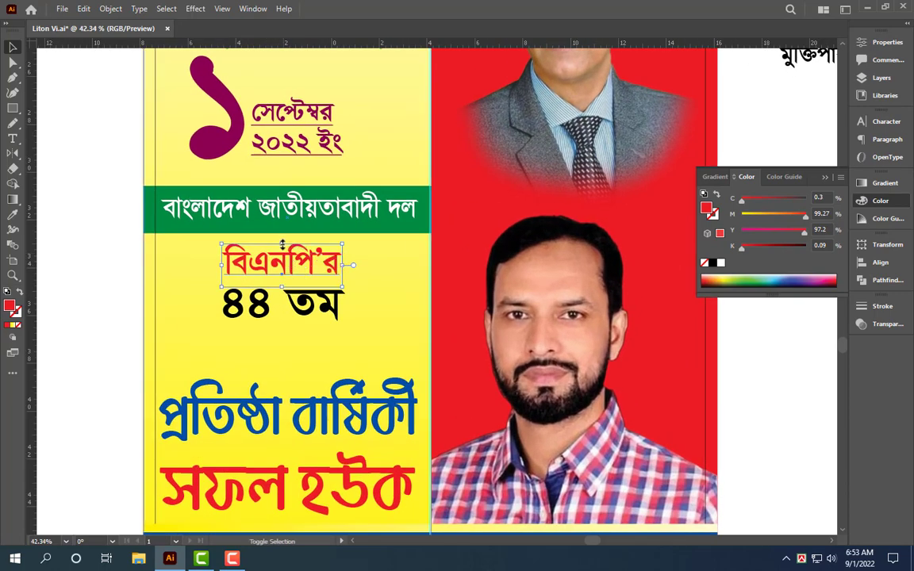
click(282, 242)
click(313, 306)
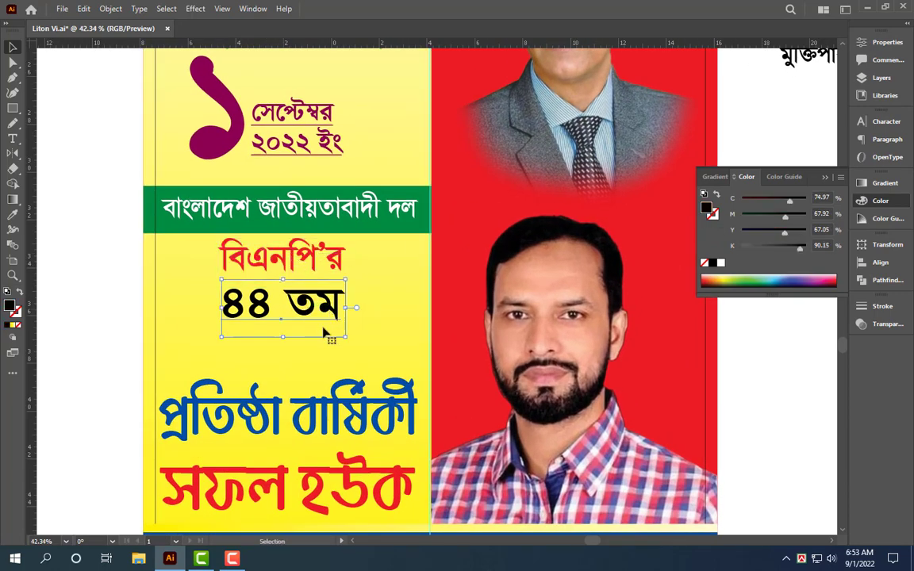
scroll(303, 341, up, 2)
drag(303, 341, 345, 299)
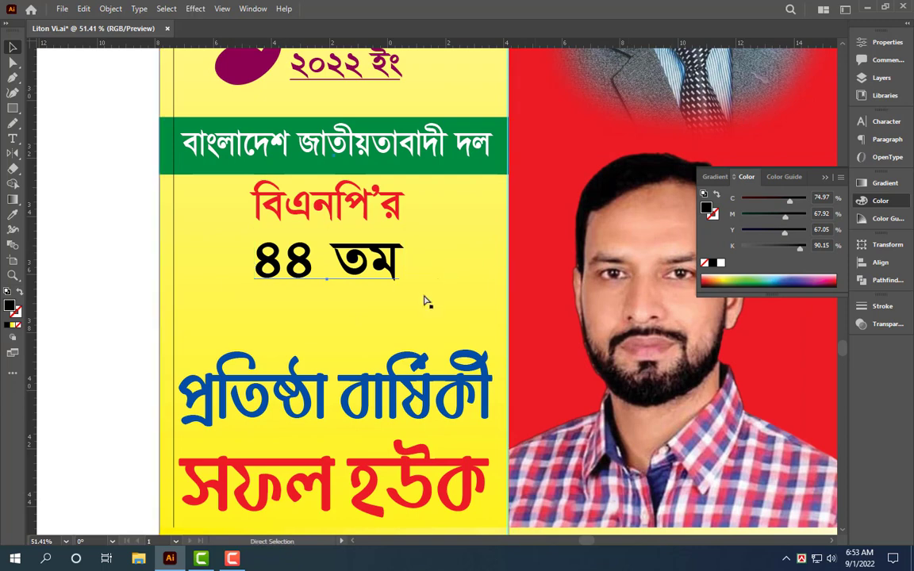
Eyedropper the blue headline style onto ৪৪ তম, enlarge it, and copy the green band behind it.
key(i)
click(368, 398)
key(v)
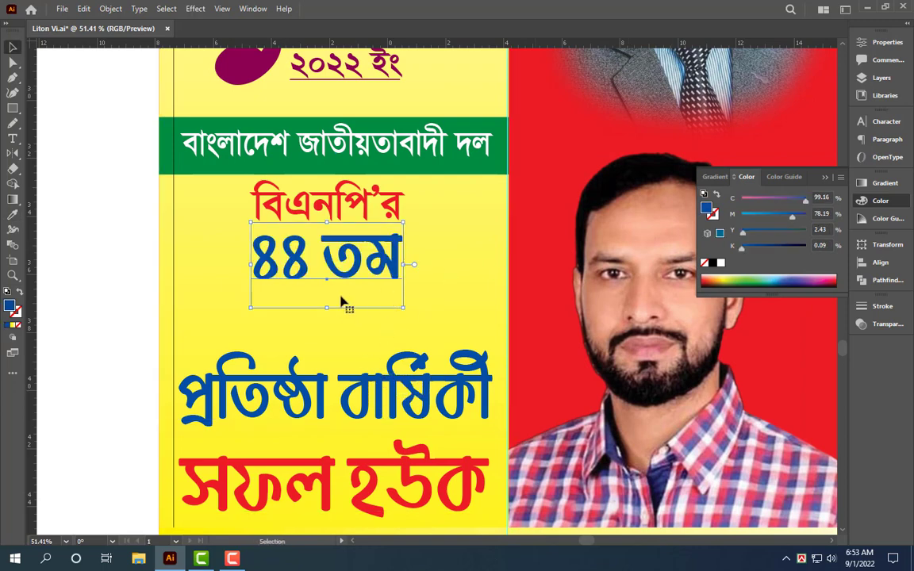
drag(331, 307, 325, 336)
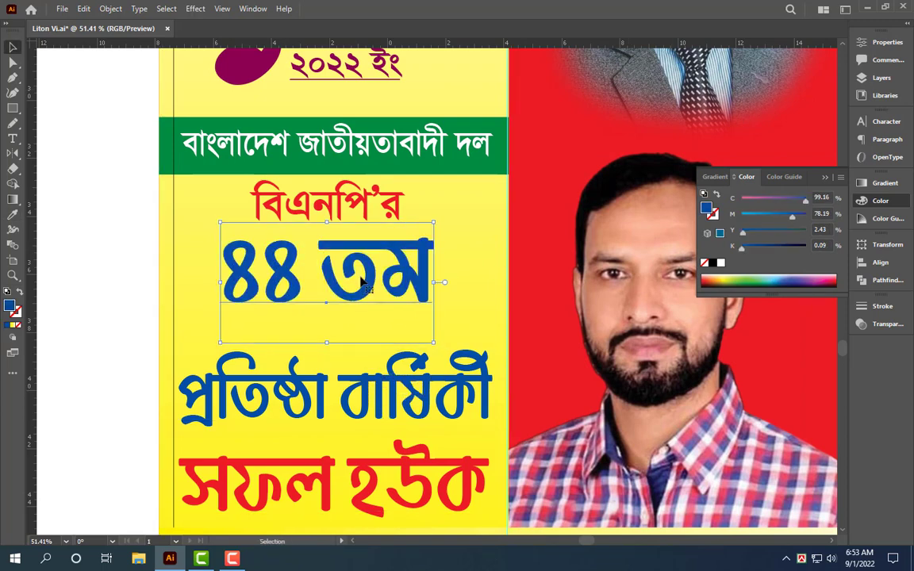
drag(361, 282, 363, 294)
scroll(401, 283, down, 2)
drag(480, 190, 480, 291)
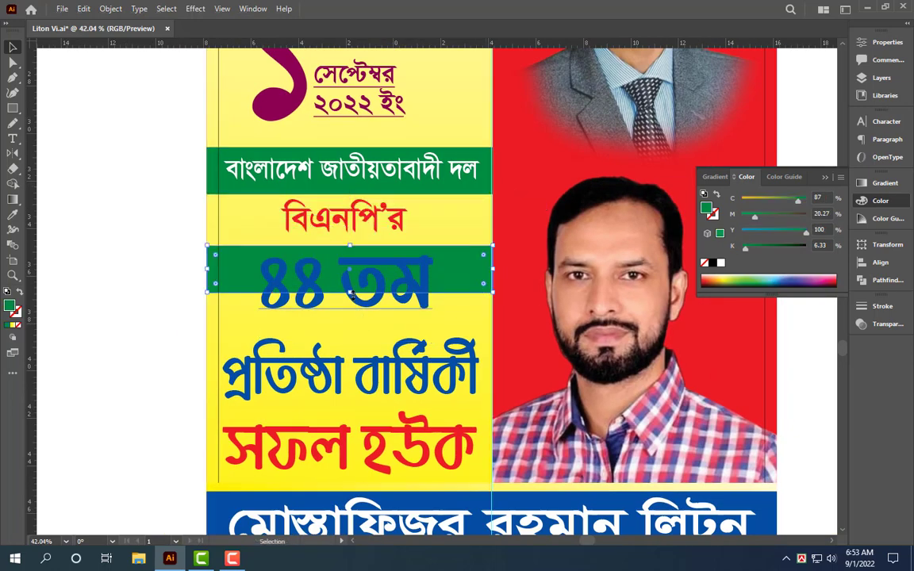
Stretch the copied green band down over ৪৪ তম and make that text white.
click(370, 327)
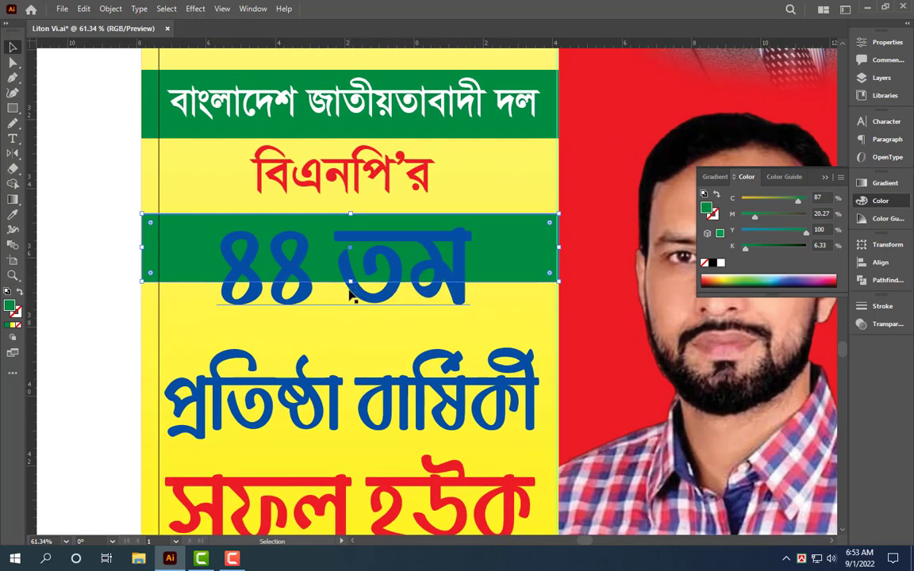
drag(353, 310, 345, 362)
click(397, 285)
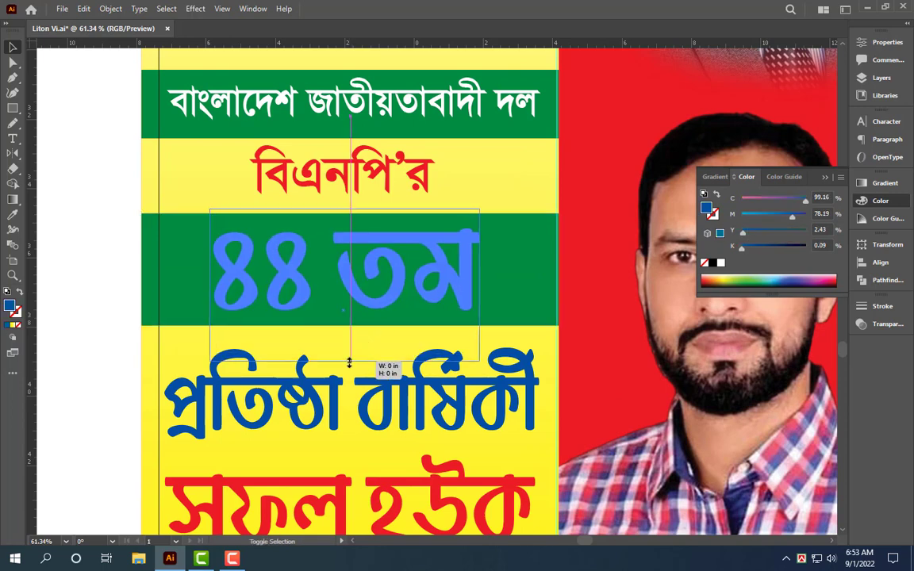
click(719, 263)
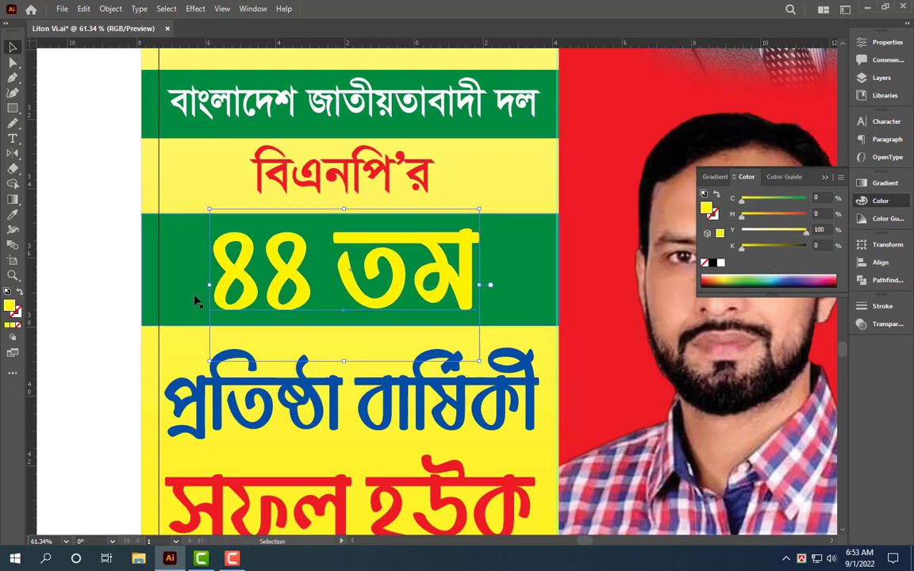
Darken both green bands to 20% black, then zoom out to review the whole poster.
click(86, 212)
click(511, 273)
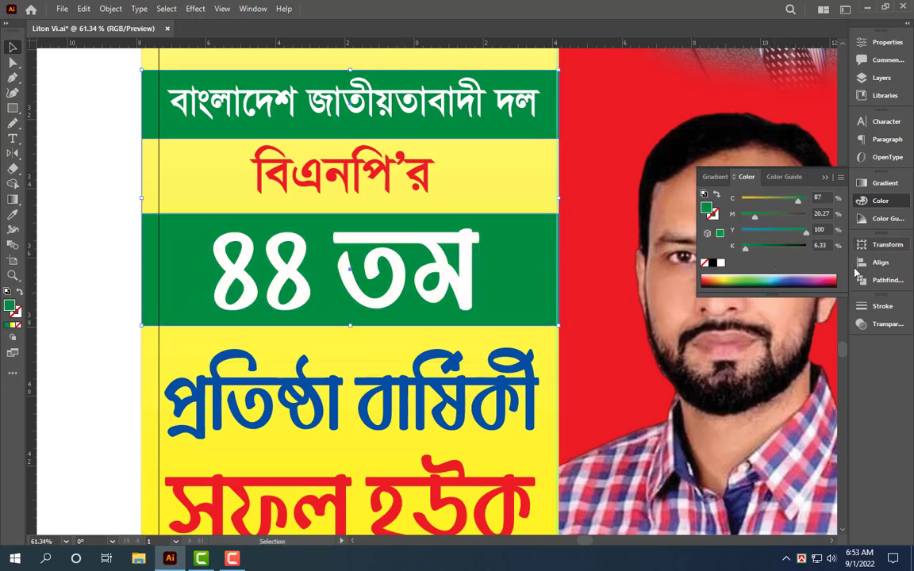
key(Return)
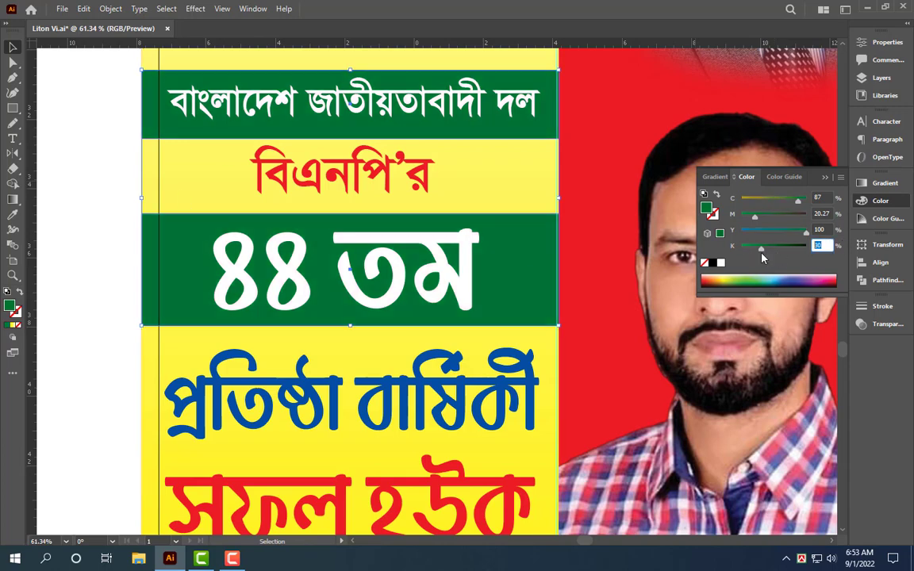
key(Return)
key(ctrl+0)
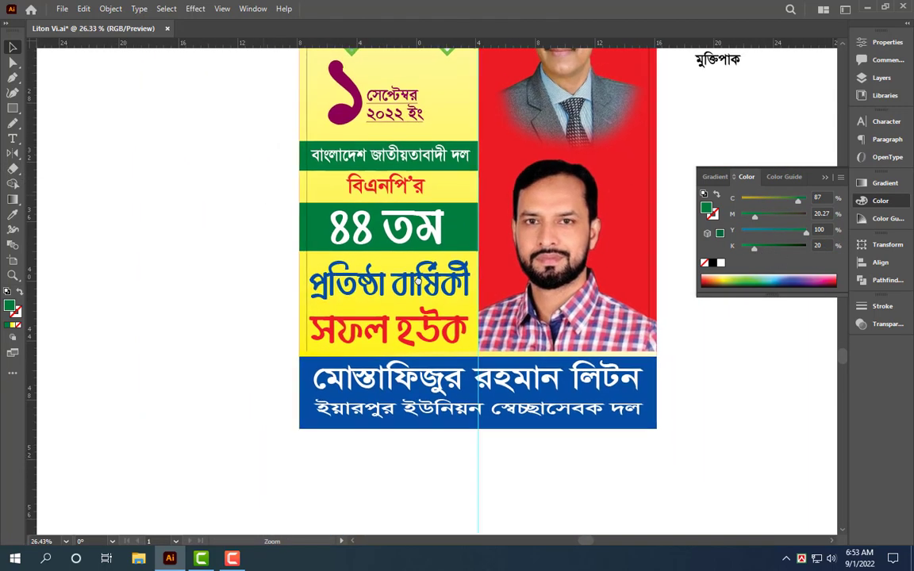
scroll(561, 200, down, 1)
drag(560, 200, 533, 268)
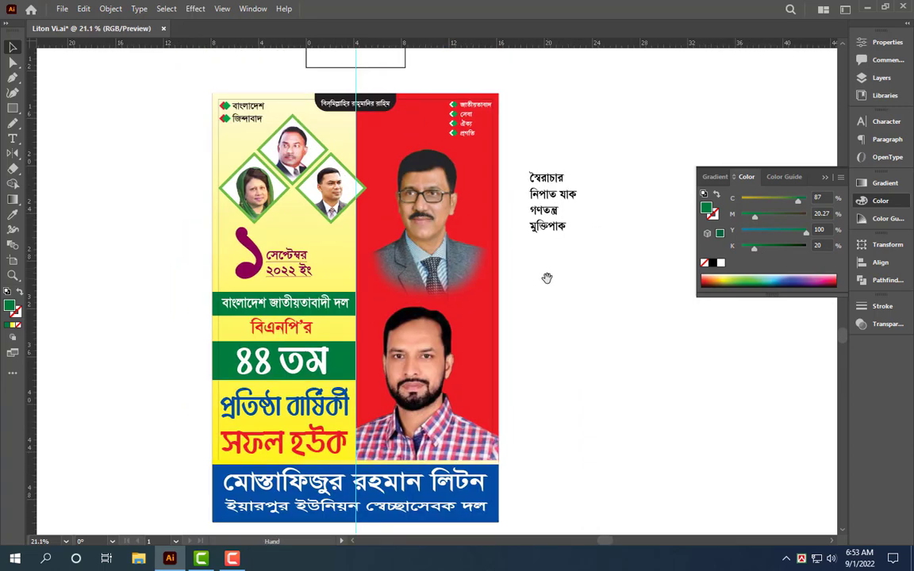
key(Tab)
key(z)
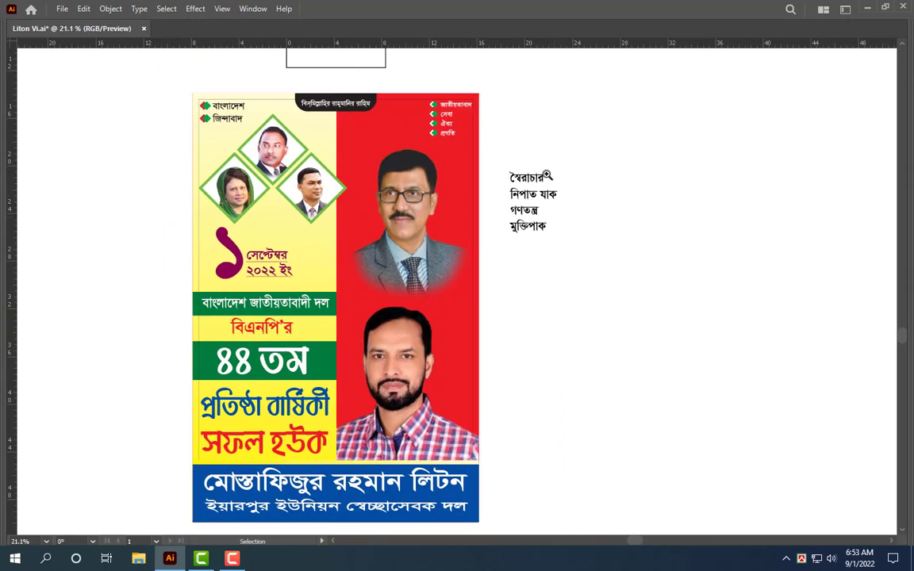
drag(291, 110, 401, 179)
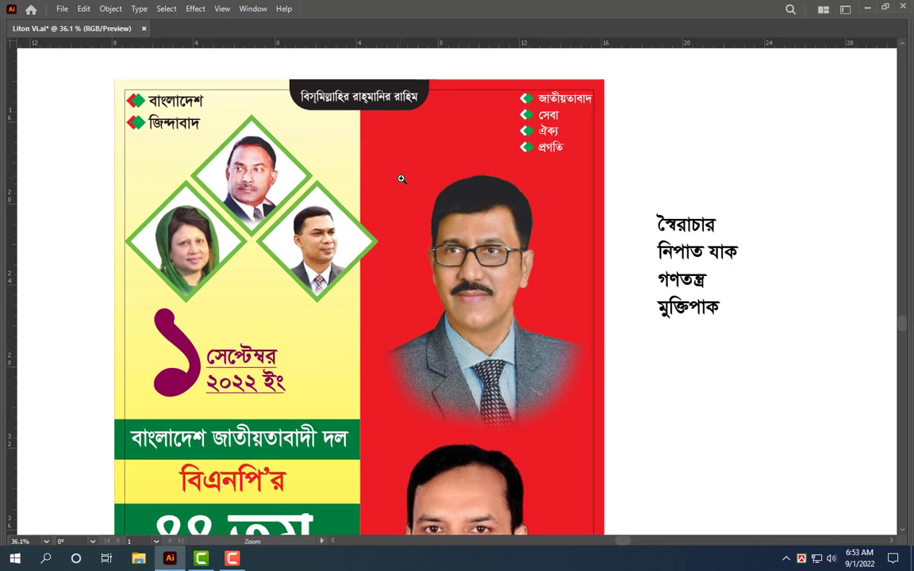
Set the four-line স্বৈরাচার নিপাত যাক slogan in Shorif Ador ANSI V1.
drag(502, 113, 502, 113)
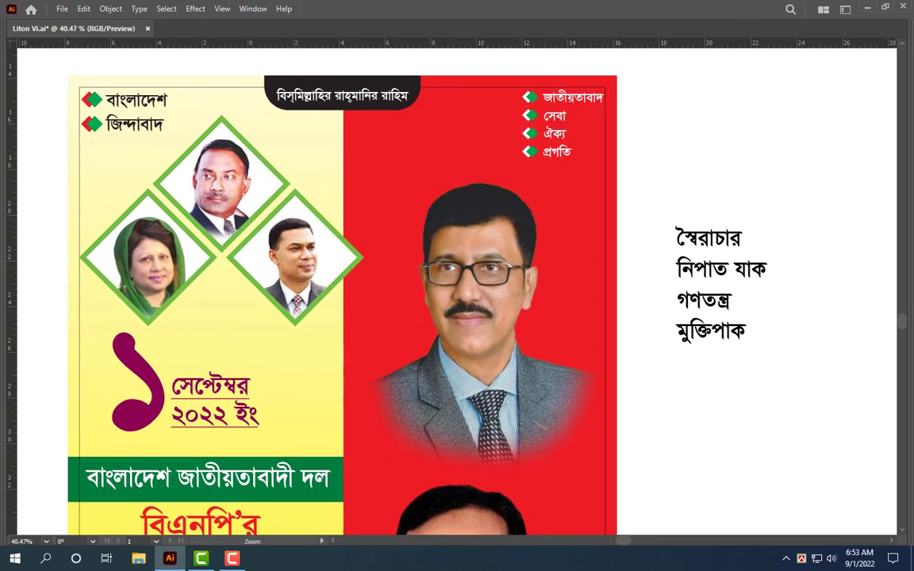
drag(716, 271, 671, 267)
scroll(668, 273, right, 2)
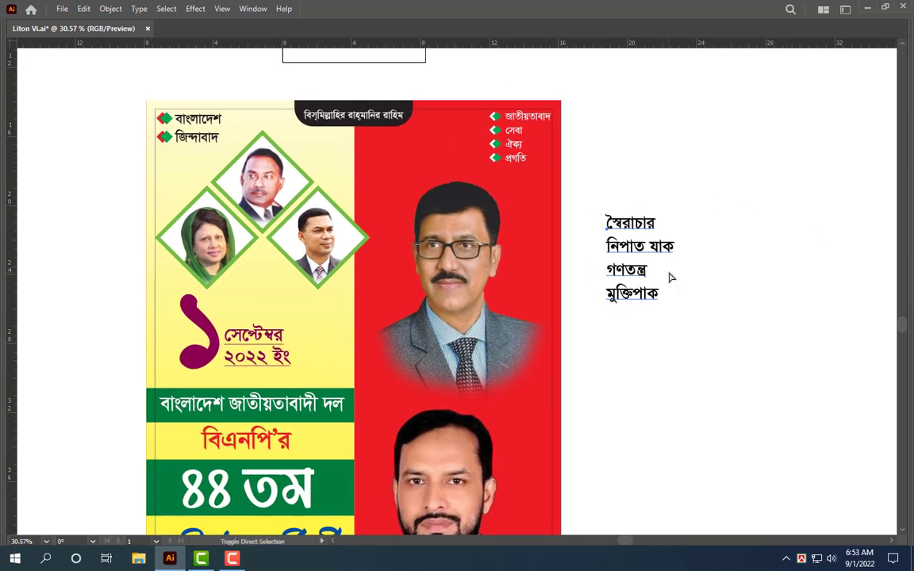
key(a)
key(ctrl+t)
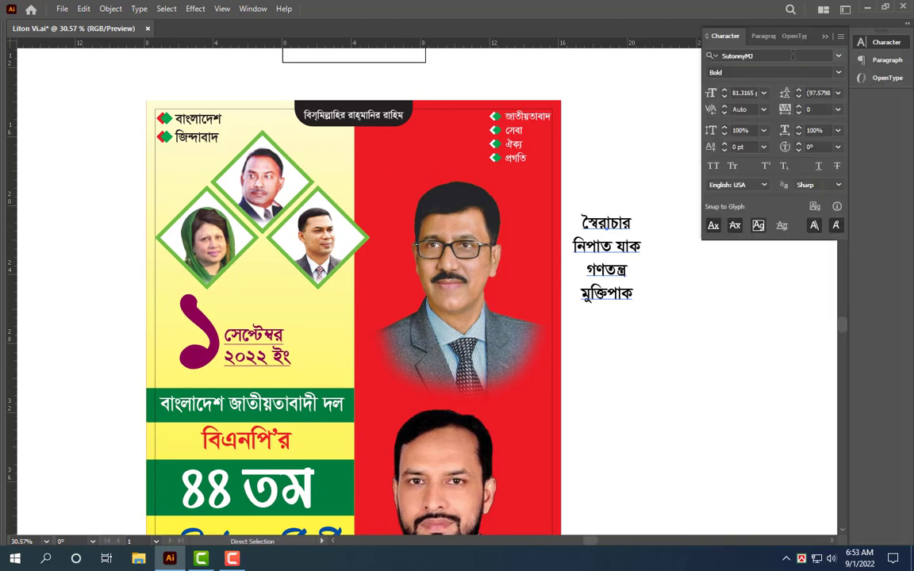
click(792, 55)
text(shor)
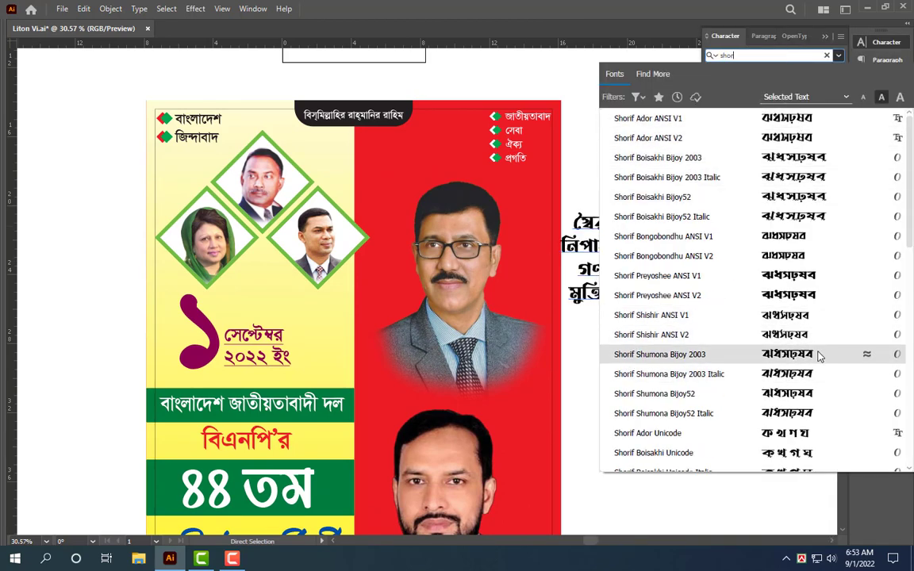
click(793, 117)
Move the slogan onto the red area above the upper portrait and colour it yellow.
mouse_move(523, 234)
mouse_down()
mouse_move(483, 228)
mouse_move(396, 252)
mouse_up()
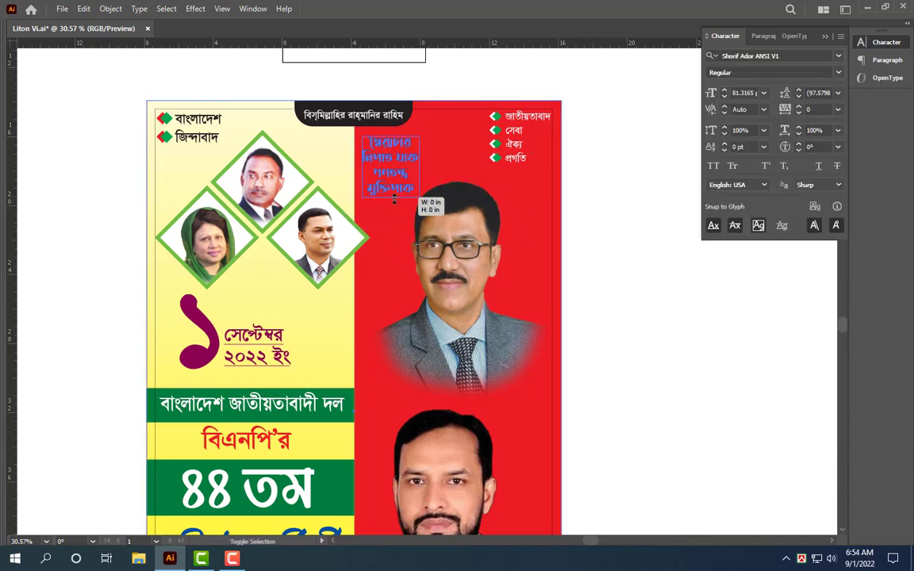
scroll(413, 186, up, 5)
drag(363, 195, 349, 186)
key(Tab)
click(880, 200)
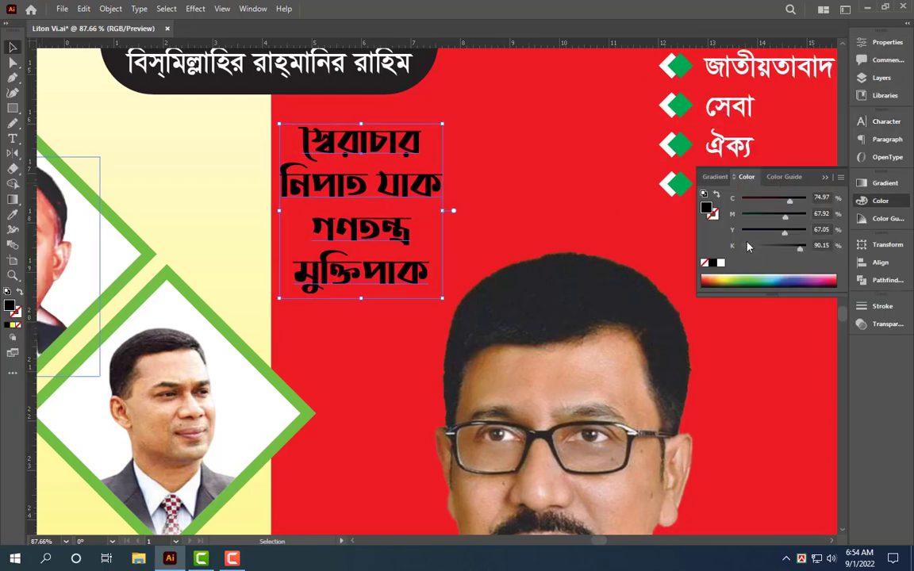
click(720, 263)
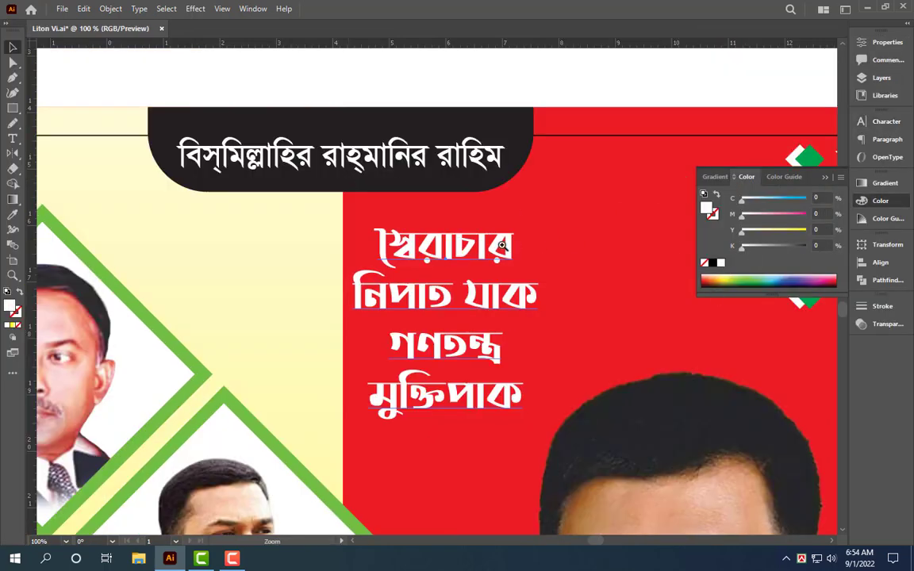
drag(349, 178, 262, 179)
drag(555, 396, 473, 274)
drag(741, 230, 808, 230)
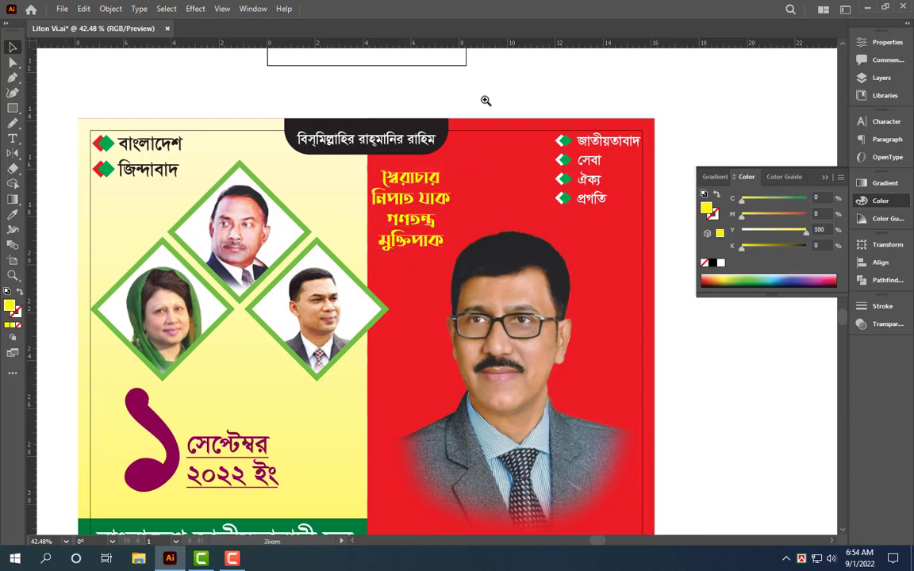
drag(485, 100, 507, 354)
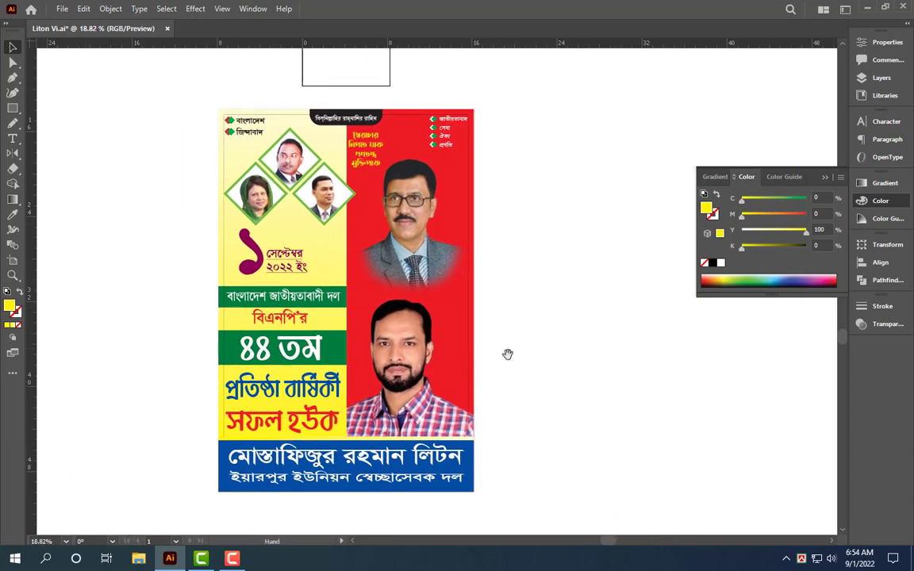
Apply a drop shadow to the ৪৪ তম text and the two lower headline lines.
scroll(507, 353, up, 4)
scroll(282, 361, up, 2)
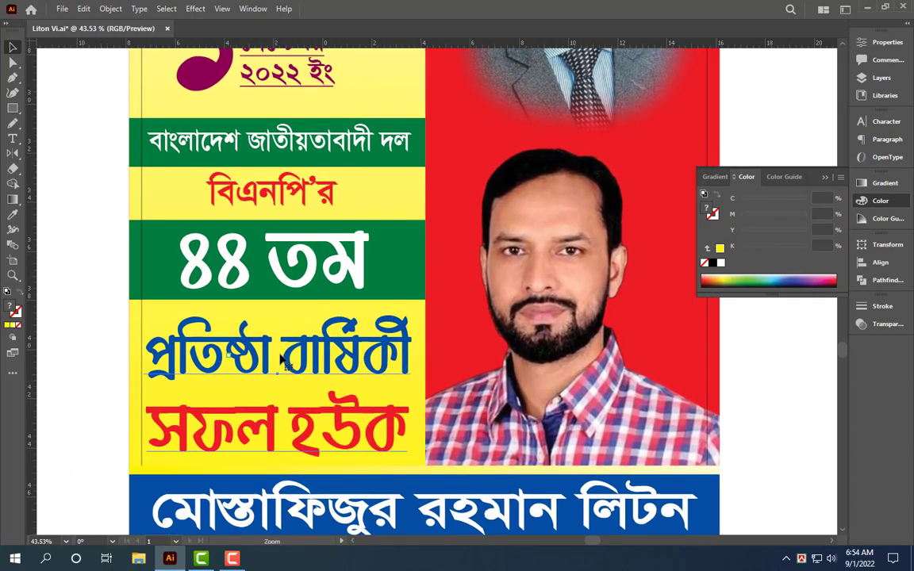
click(282, 360)
shift+click(293, 272)
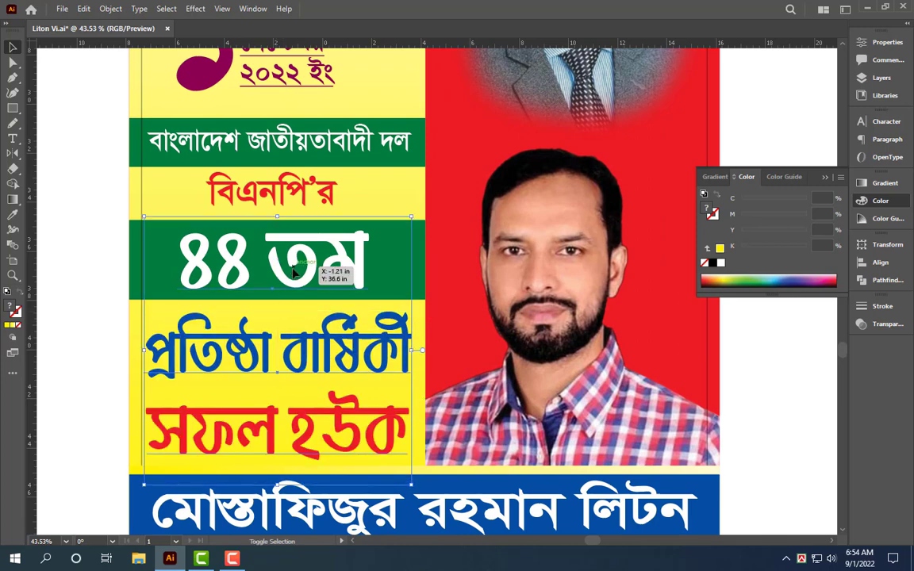
key(ctrl+shift+a)
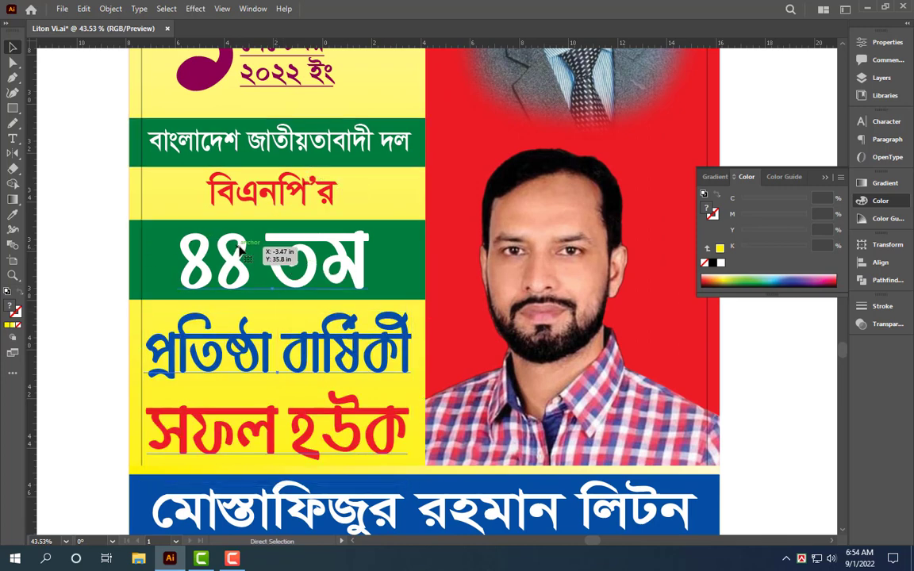
click(193, 10)
mouse_move(213, 151)
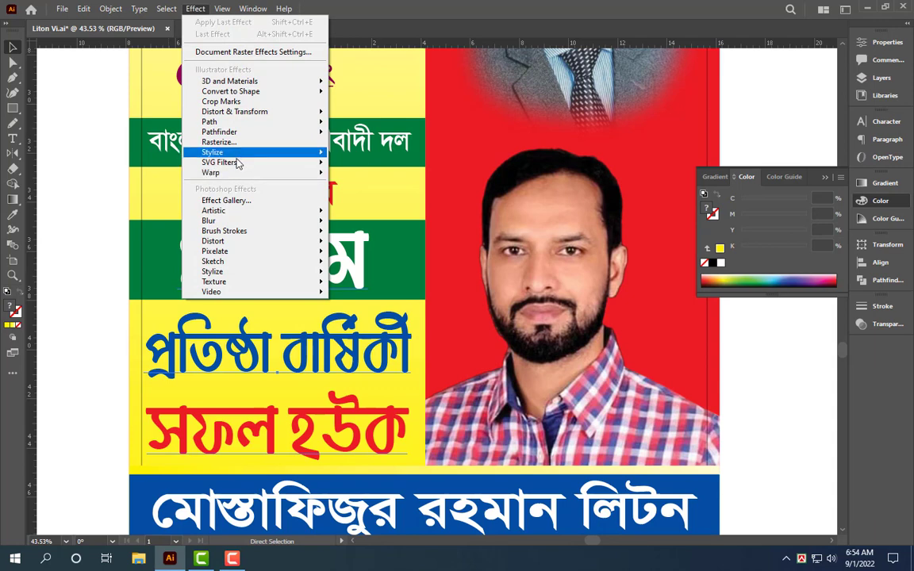
click(392, 157)
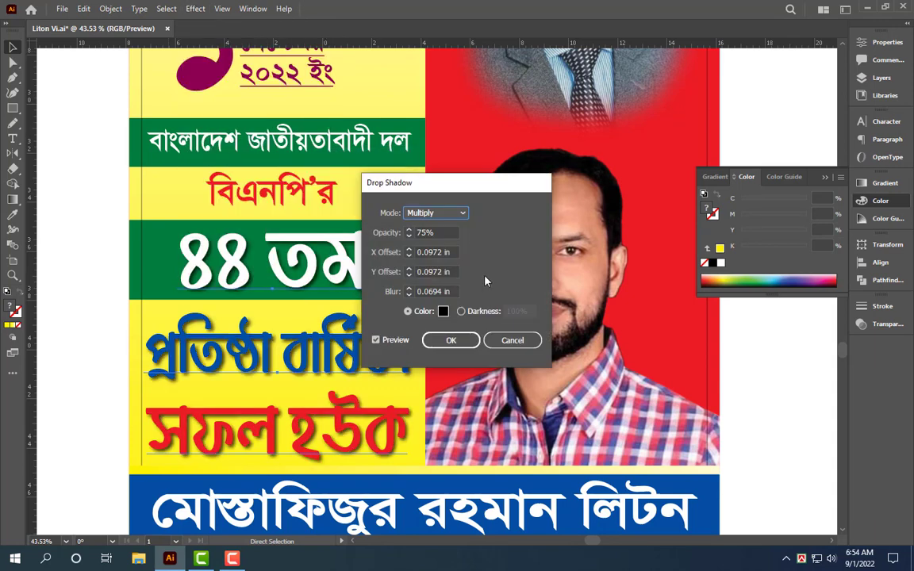
click(450, 339)
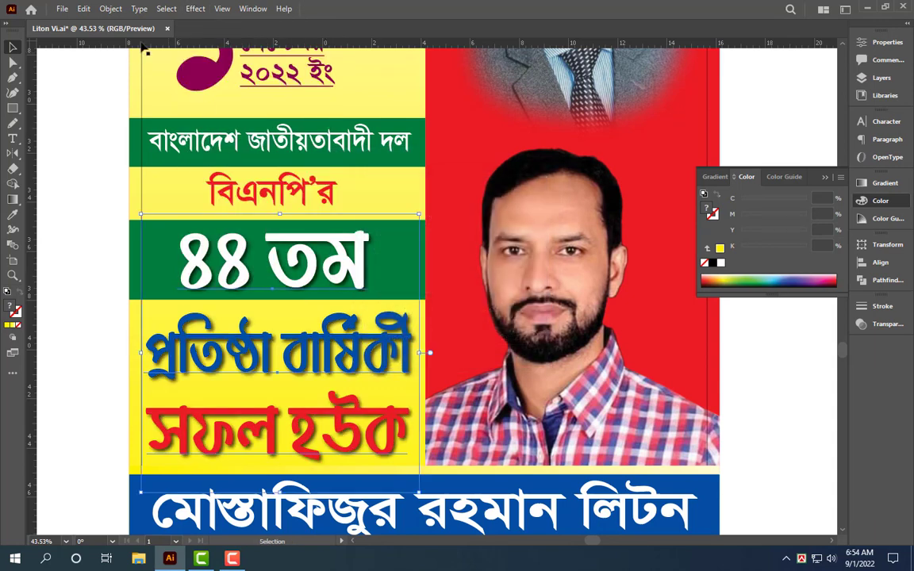
Expand the drop-shadow appearance of the two lower text lines into objects and ungroup them.
click(313, 363)
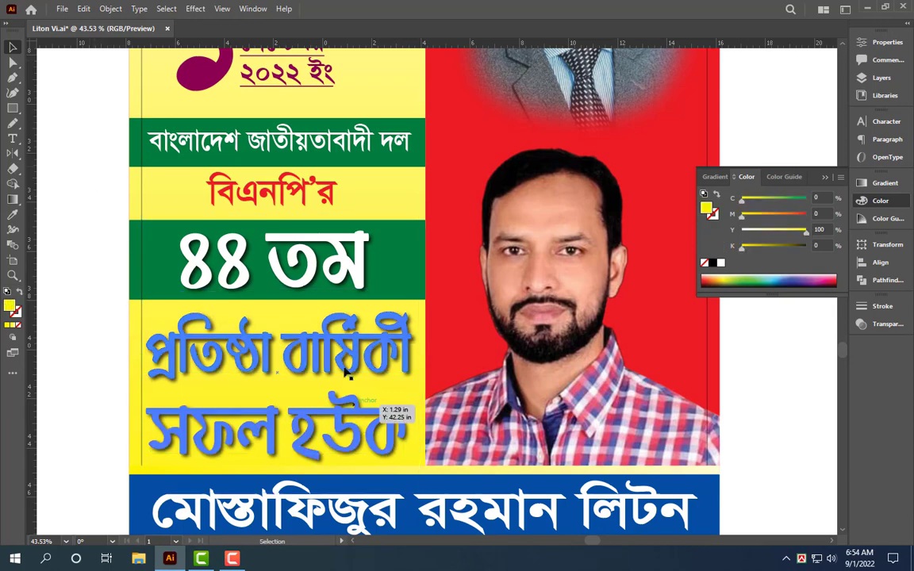
click(110, 9)
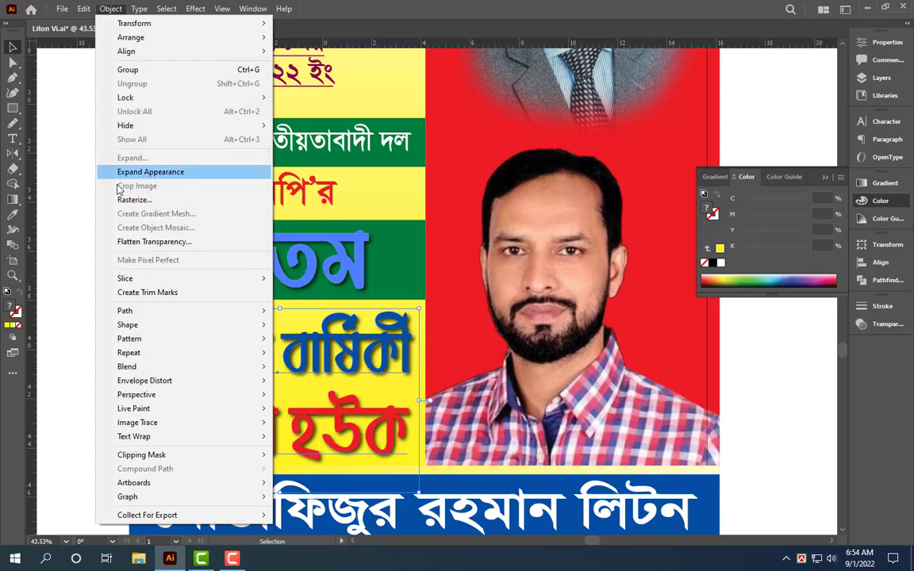
click(153, 172)
click(371, 383)
right_click(383, 313)
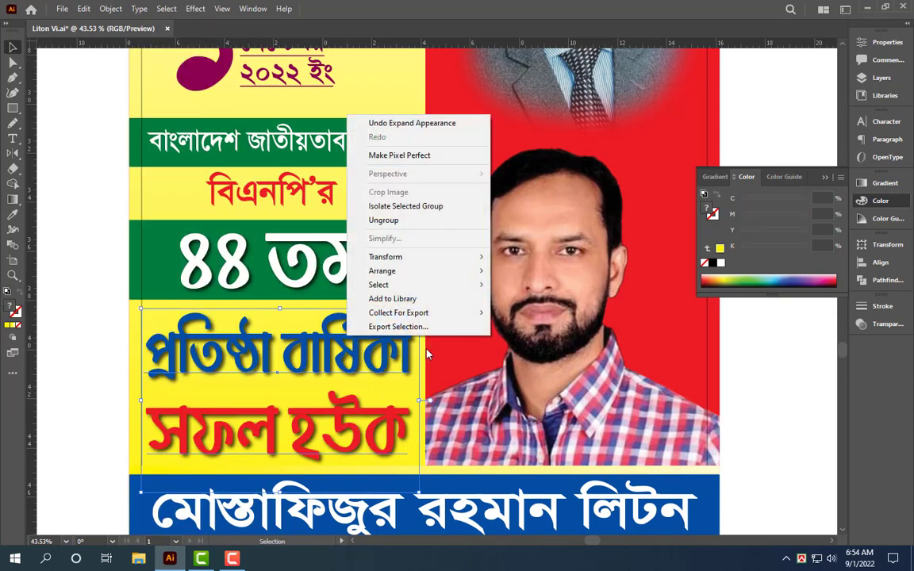
click(416, 222)
click(367, 381)
click(113, 248)
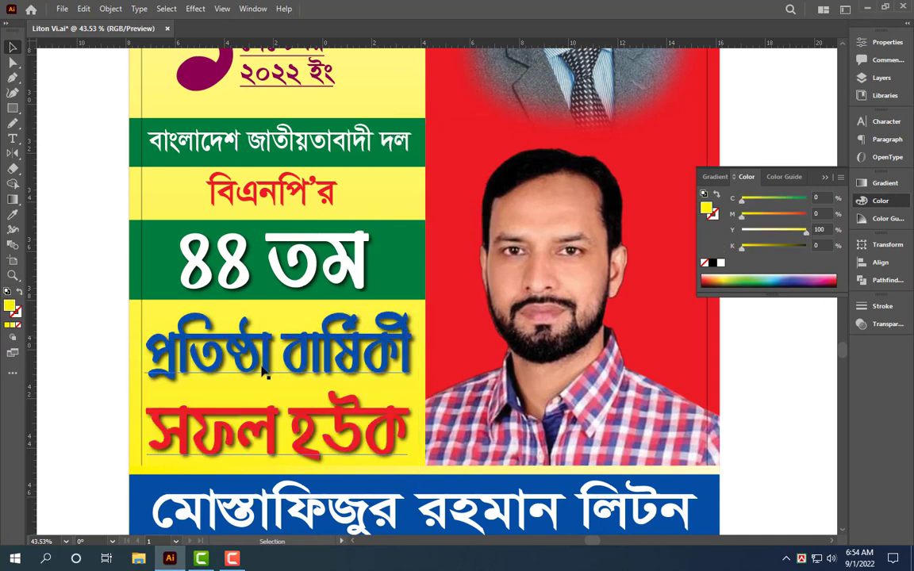
key(a)
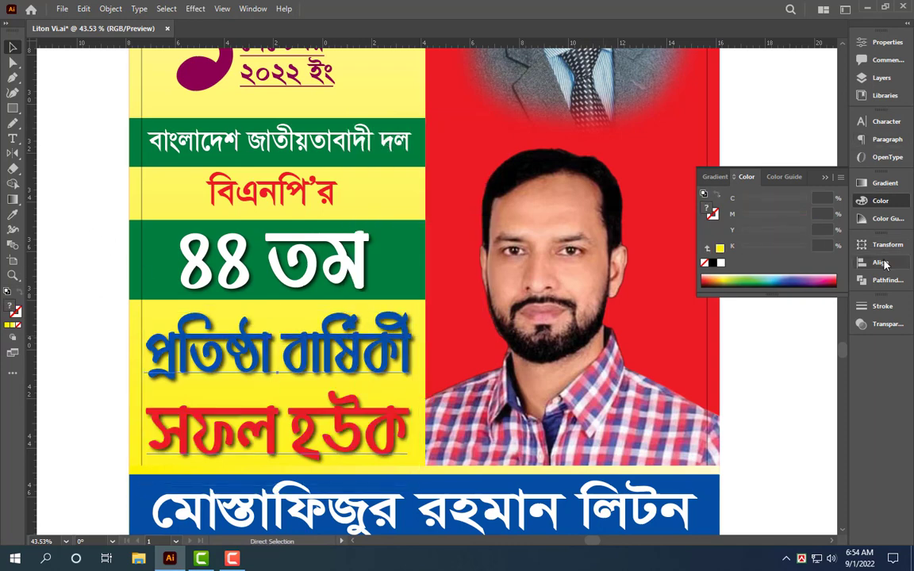
key(v)
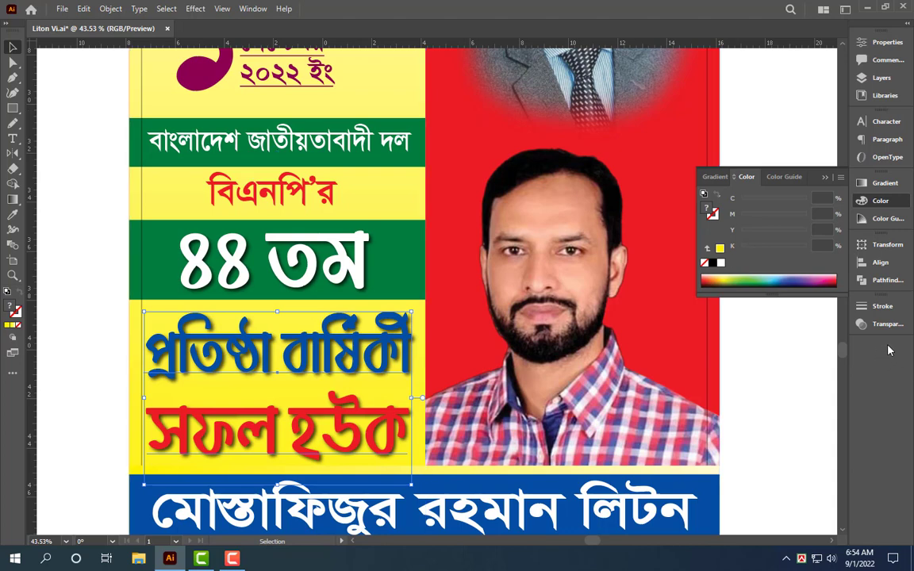
Give the slogan text a 12 pt white outline.
drag(882, 305, 886, 202)
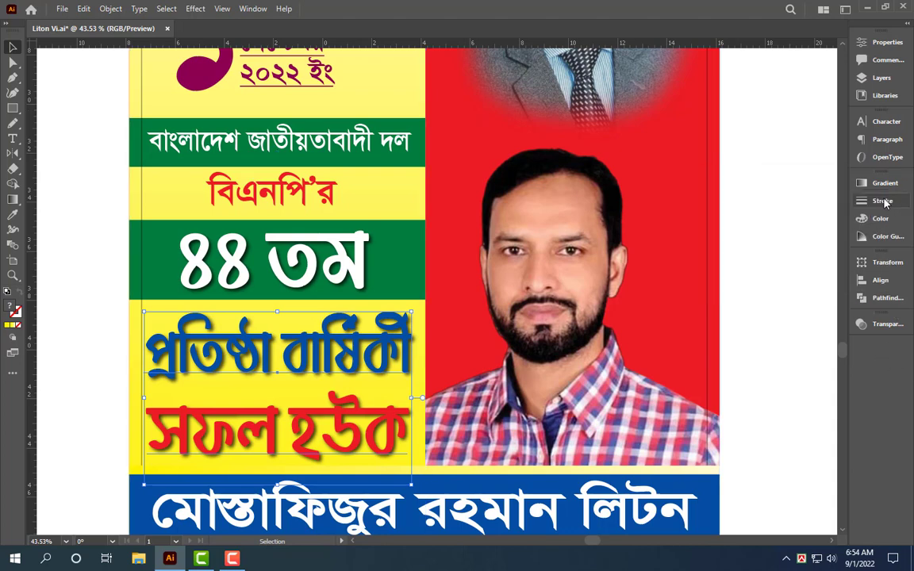
click(882, 202)
text(12)
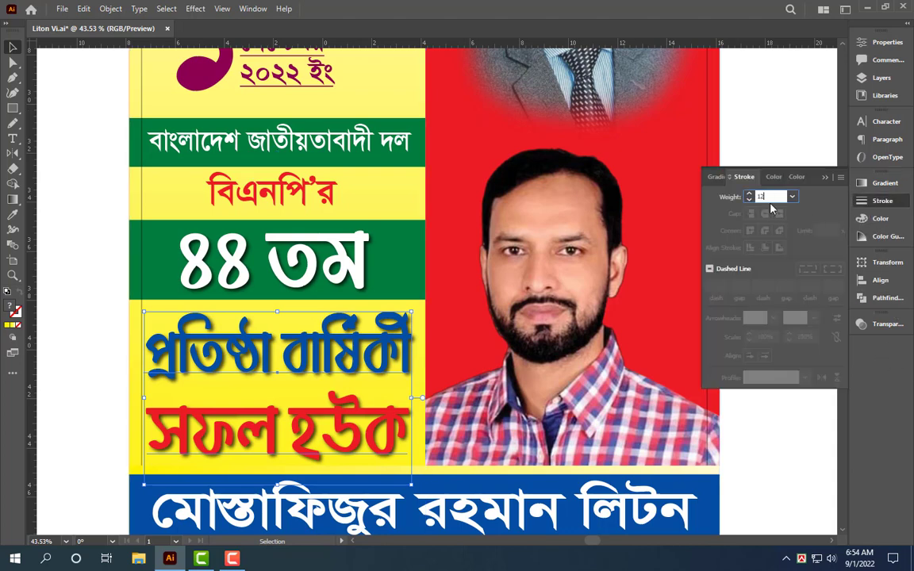
key(Return)
click(875, 225)
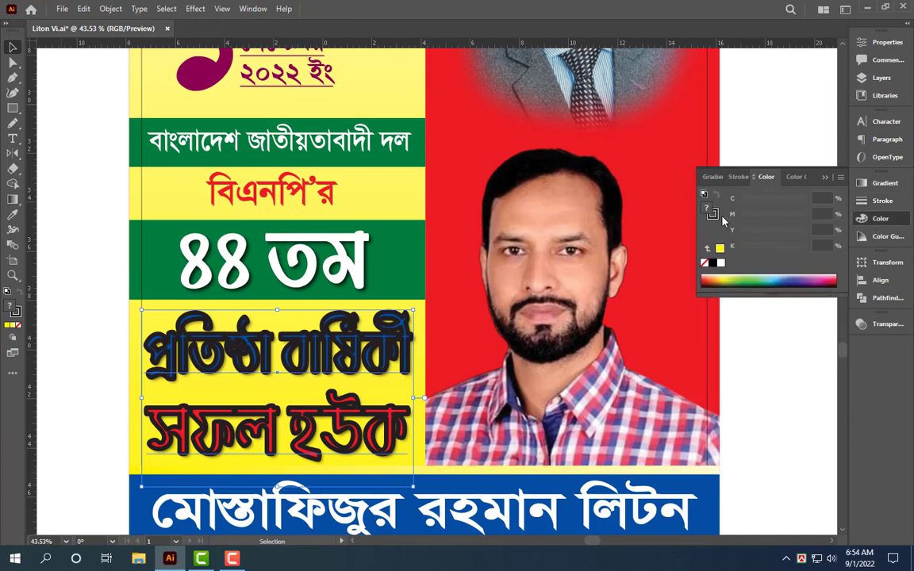
click(721, 263)
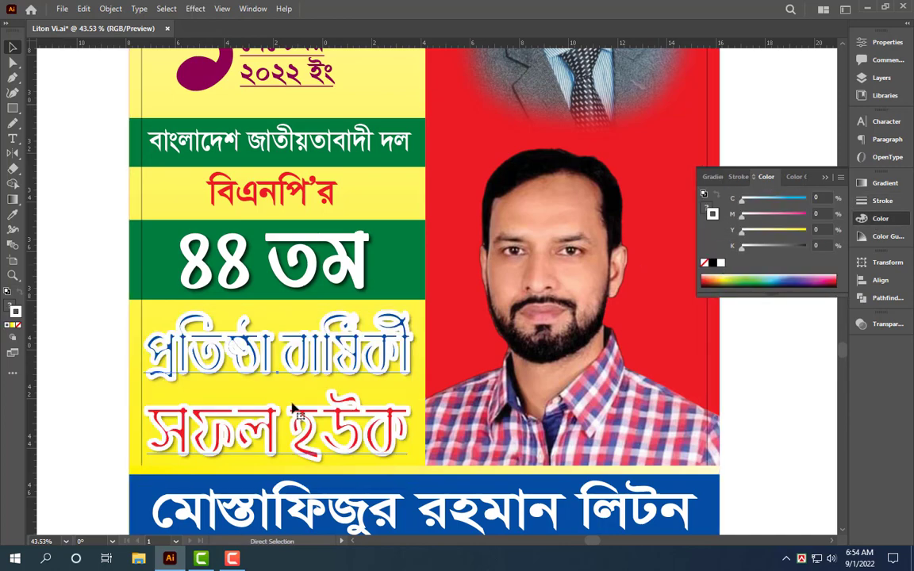
click(704, 262)
click(97, 296)
Fill the strip above the name banner orange-yellow (M 30, Y 100), then select everything.
scroll(311, 346, down, 2)
scroll(311, 347, down, 1)
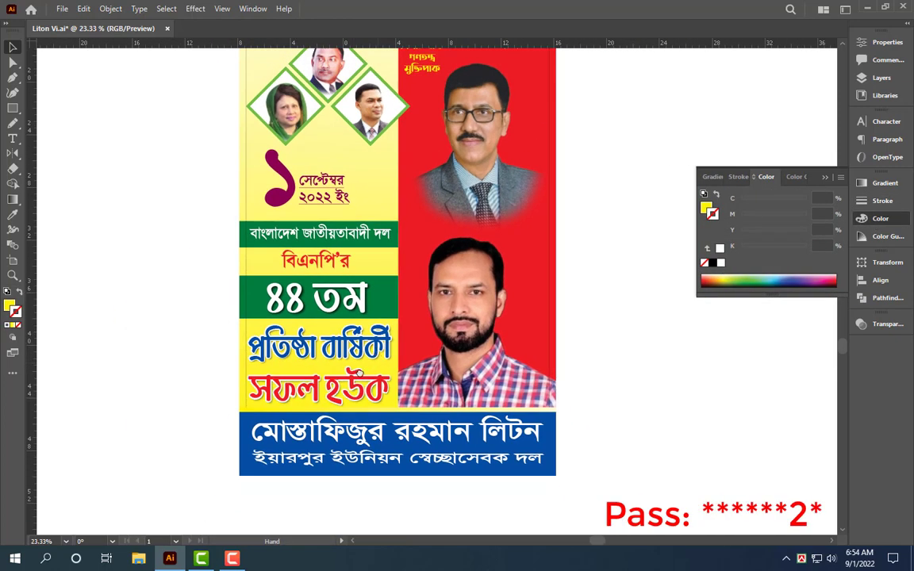
scroll(311, 347, down, 1)
scroll(579, 365, down, 1)
drag(580, 364, 450, 383)
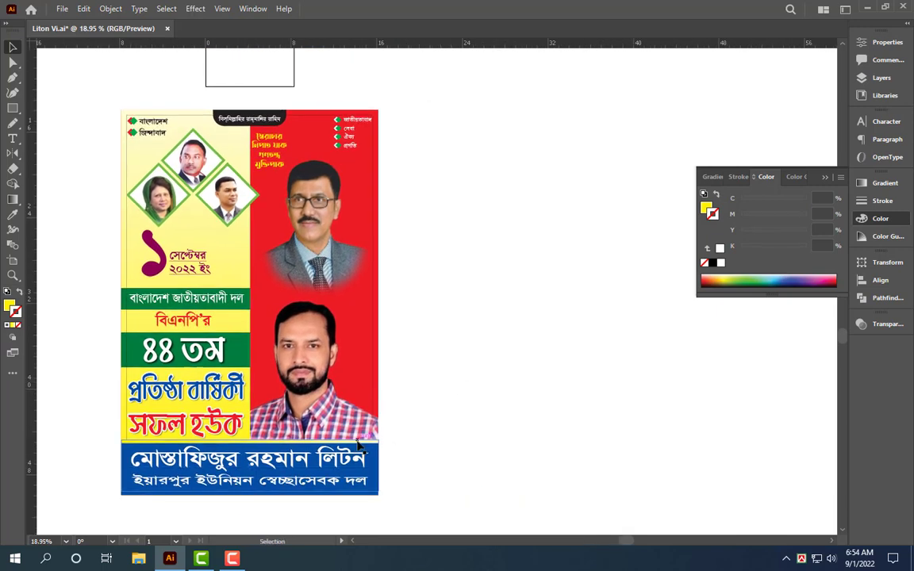
click(720, 262)
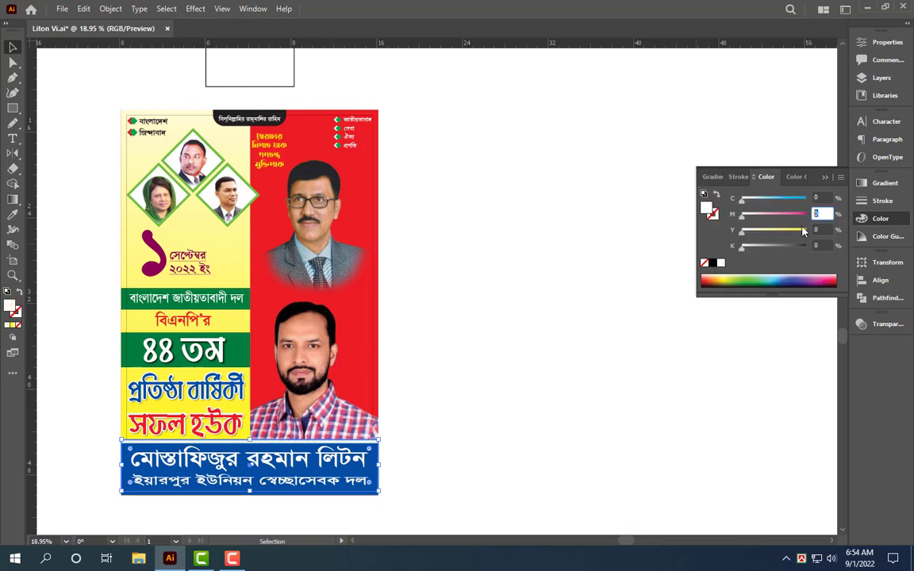
text(30)
key(Tab)
text(100)
key(Return)
click(436, 421)
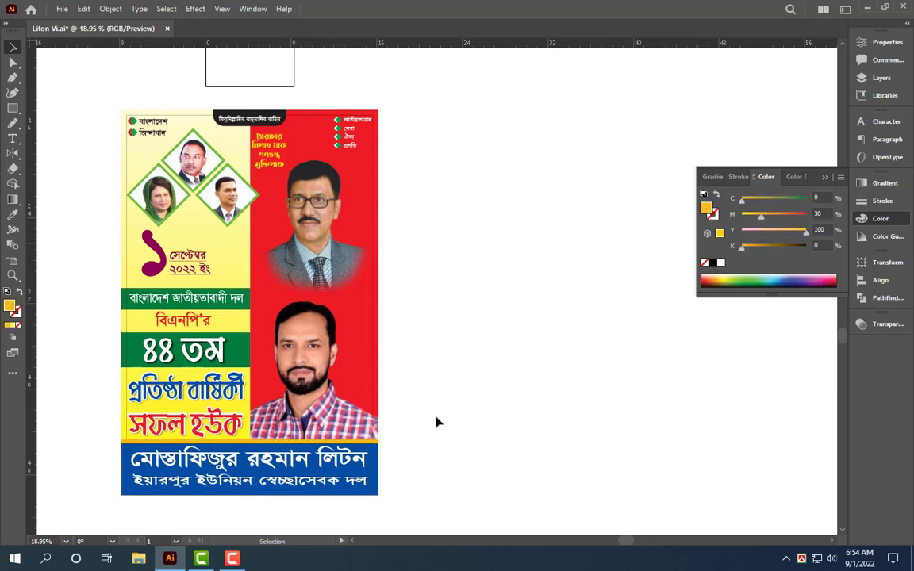
key(ctrl+a)
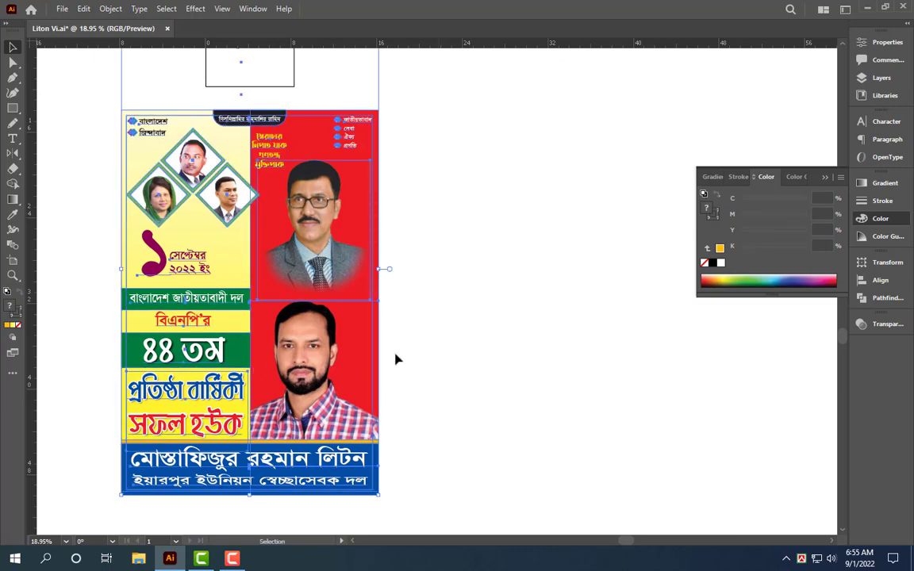
Duplicate the poster and place the copy to the right of the original.
scroll(483, 358, down, 2)
scroll(508, 301, up, 1)
click(463, 268)
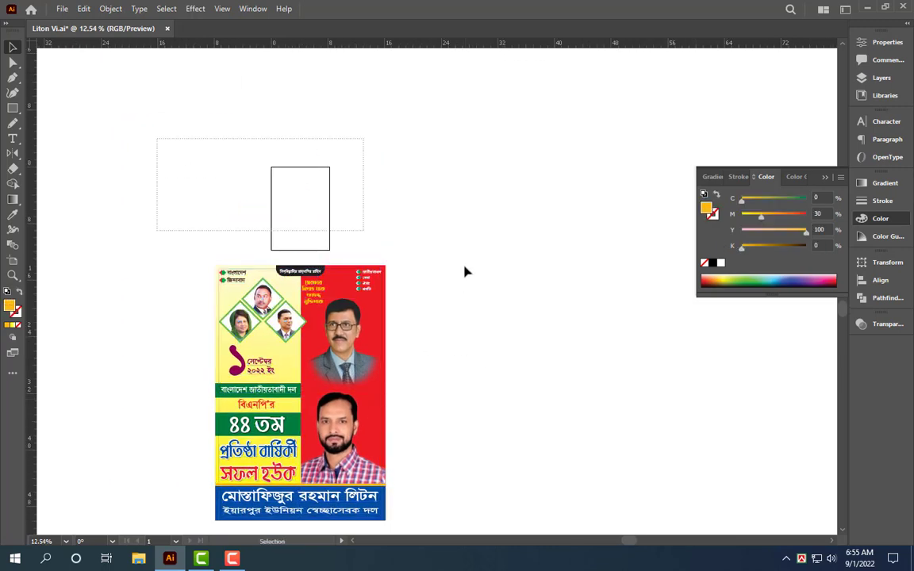
drag(485, 260, 476, 267)
click(355, 295)
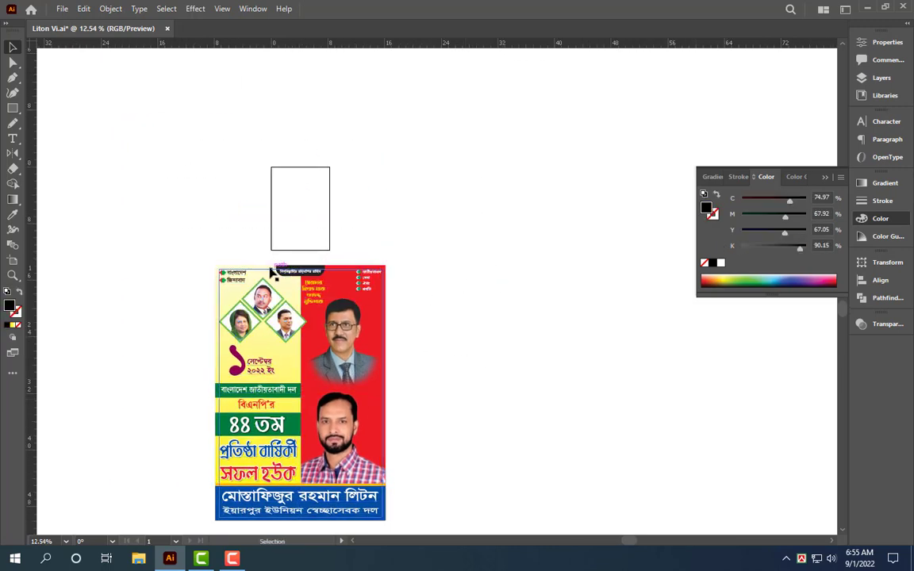
key(a)
drag(431, 368, 367, 299)
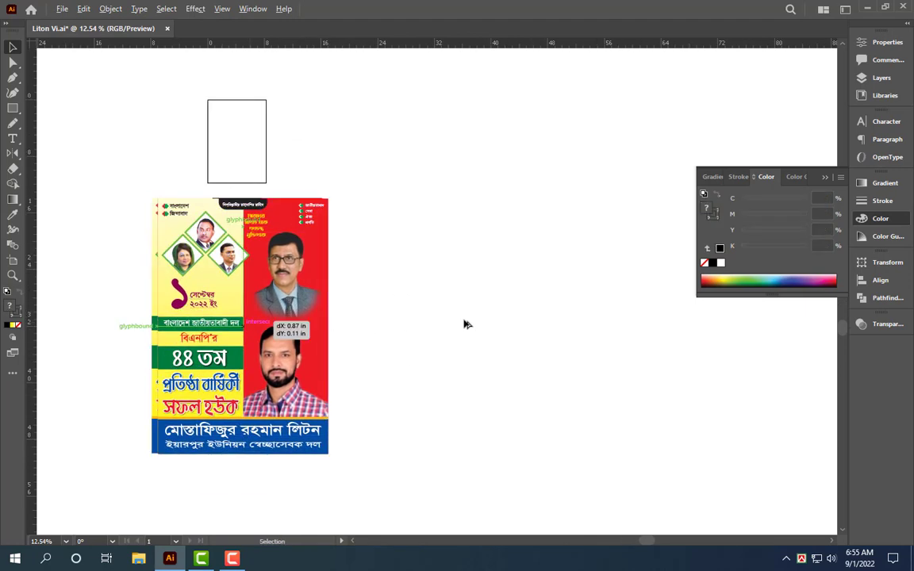
drag(254, 325, 480, 325)
Turn the copy's background green and its heading bands white.
scroll(599, 471, up, 3)
scroll(672, 389, up, 3)
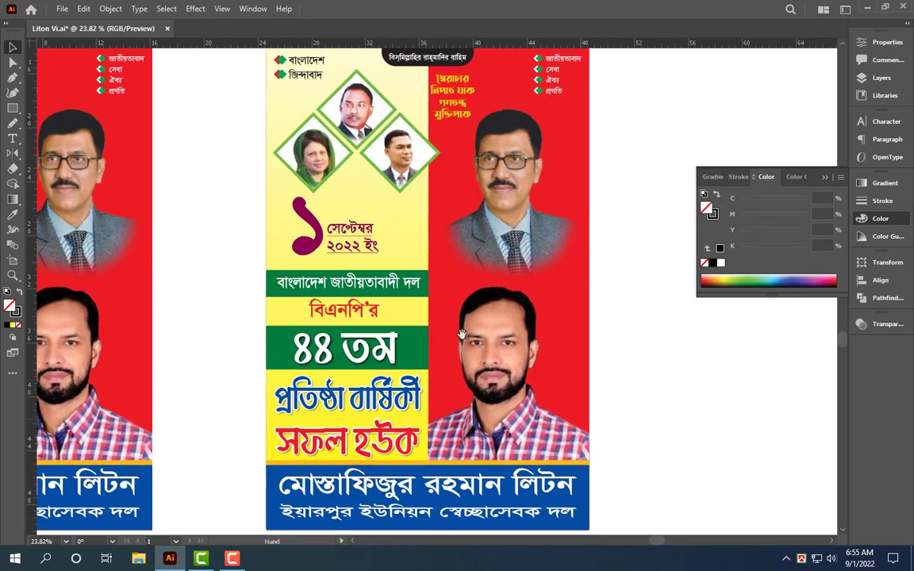
key(i)
click(402, 210)
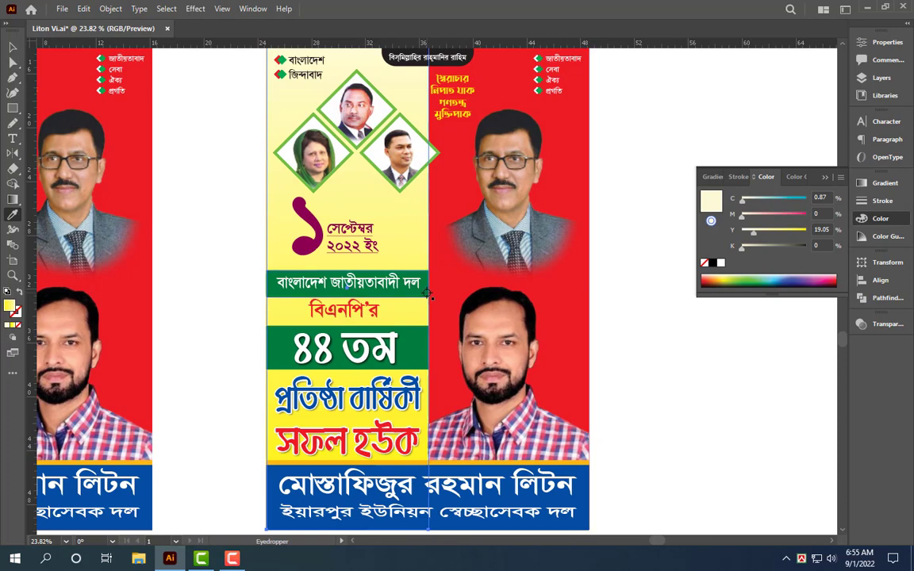
click(428, 293)
key(v)
click(423, 300)
shift+click(423, 331)
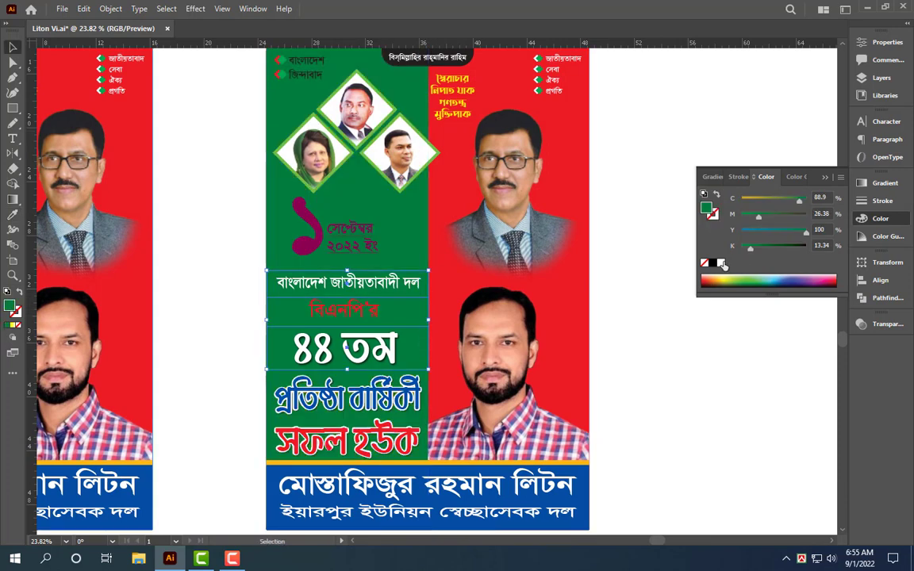
click(720, 263)
Expand the 44 তম text's appearance into shapes, ungroup it and make it black.
click(388, 348)
right_click(392, 320)
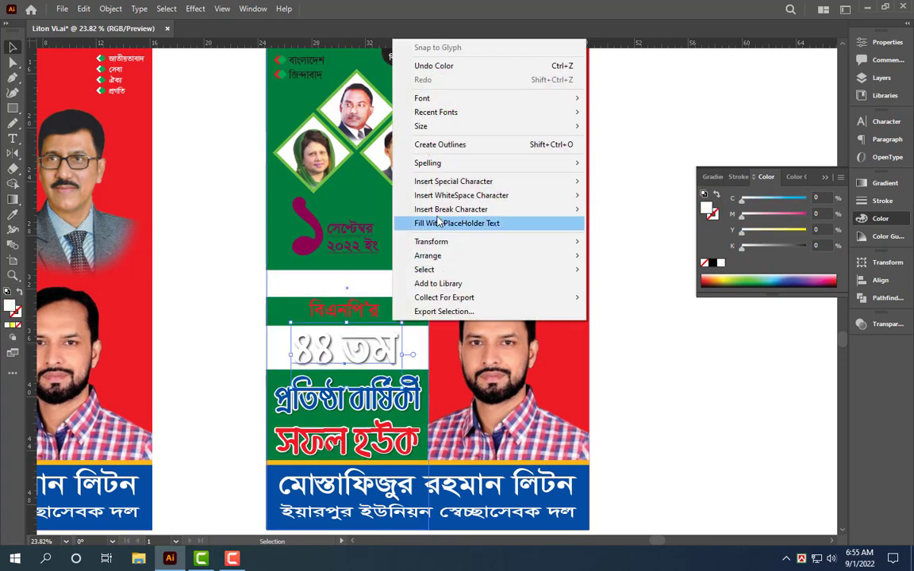
key(Escape)
click(110, 9)
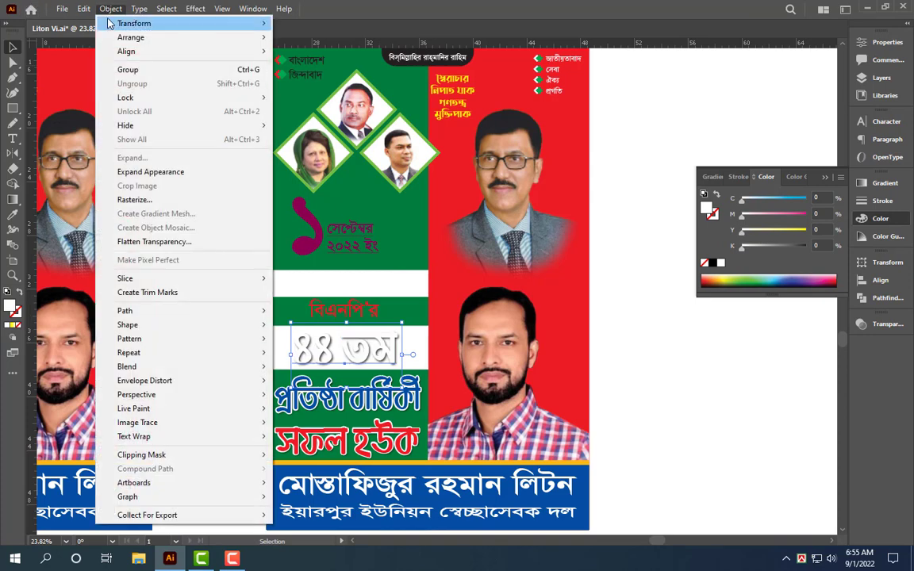
click(189, 176)
right_click(431, 269)
click(492, 376)
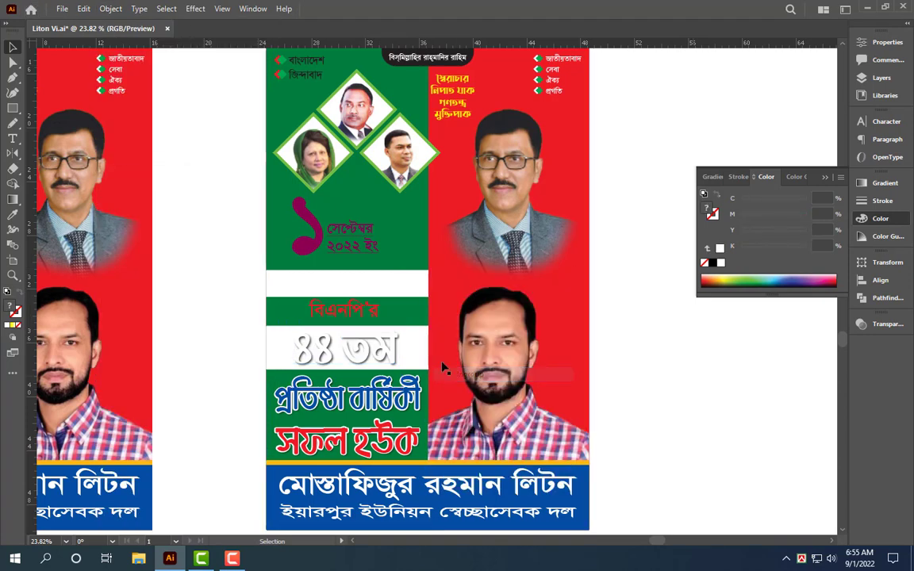
click(711, 262)
Make the 44 তম text red with a 12 pt white outline.
scroll(424, 295, up, 5)
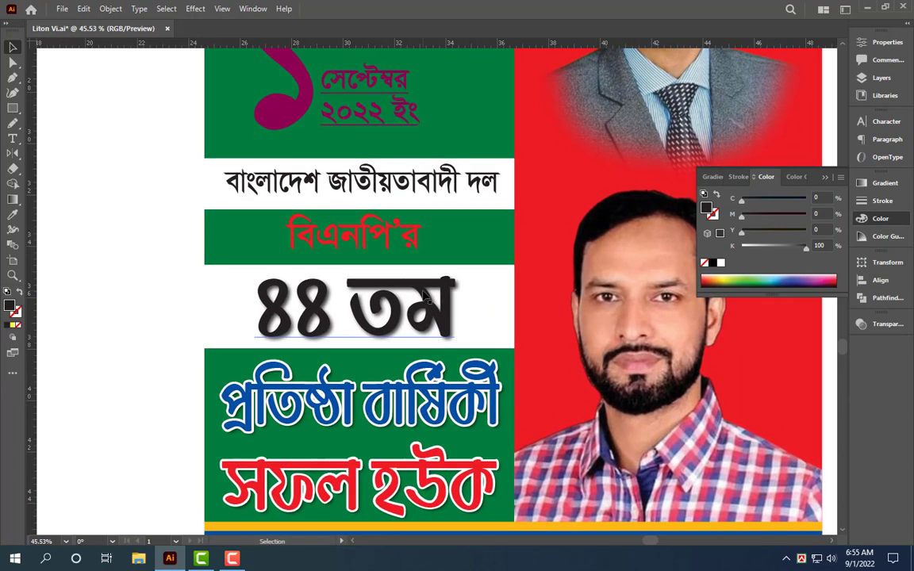
click(424, 296)
mouse_move(815, 229)
mouse_down()
mouse_move(795, 239)
mouse_move(117, 283)
mouse_up()
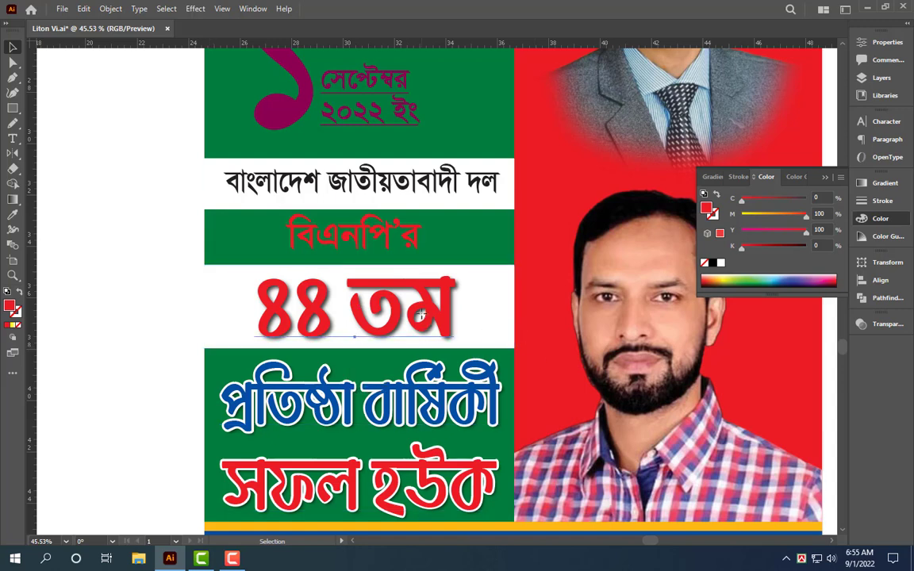
click(737, 176)
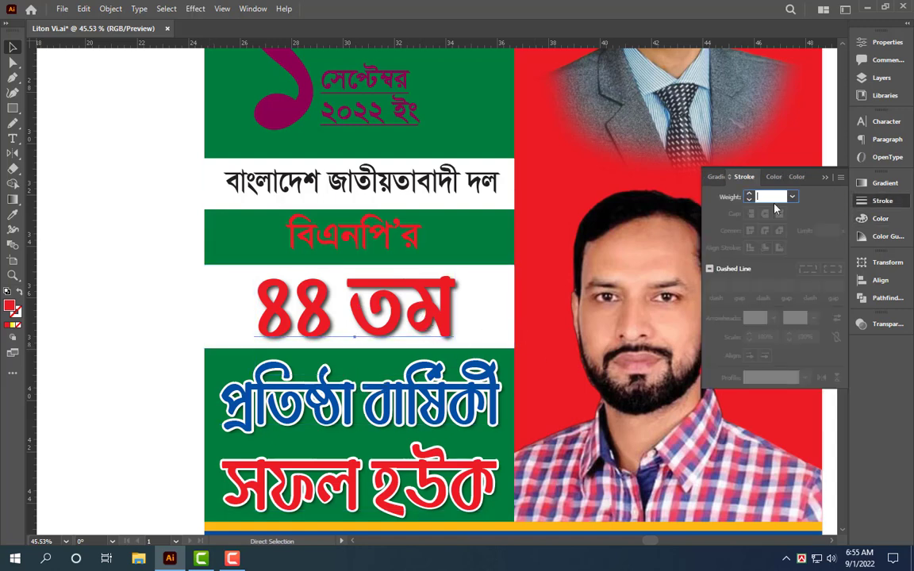
text(12)
key(Return)
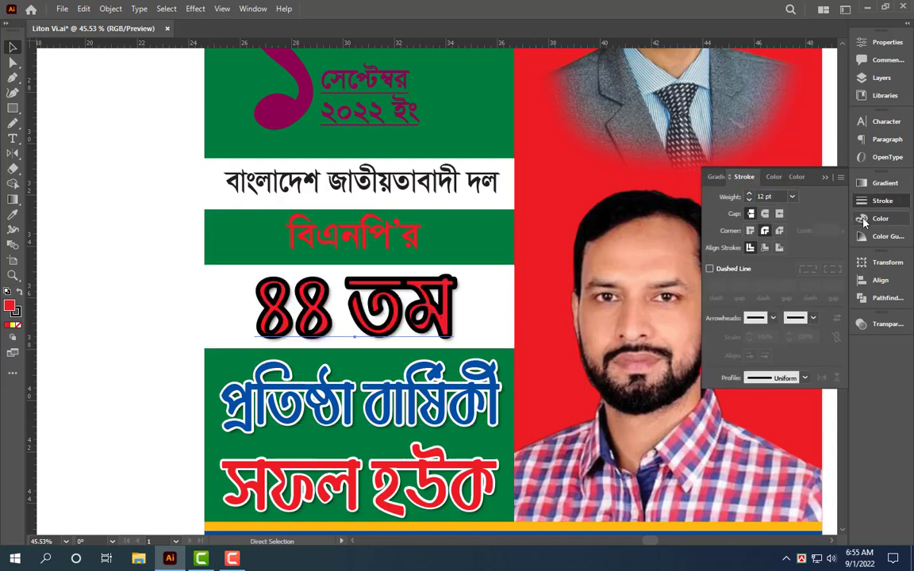
click(865, 222)
click(720, 262)
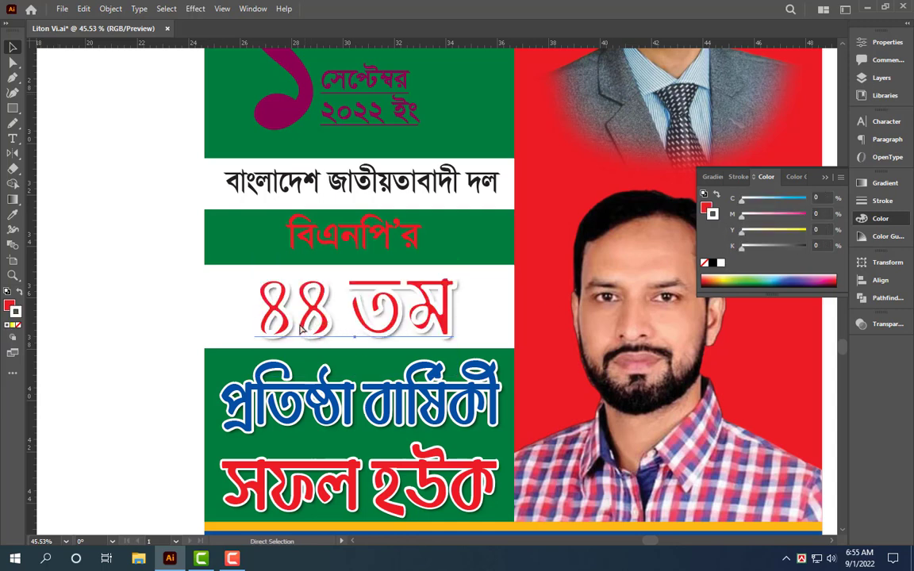
Fill the box behind 44 তম yellow and reset the two-line slogan to white.
key(v)
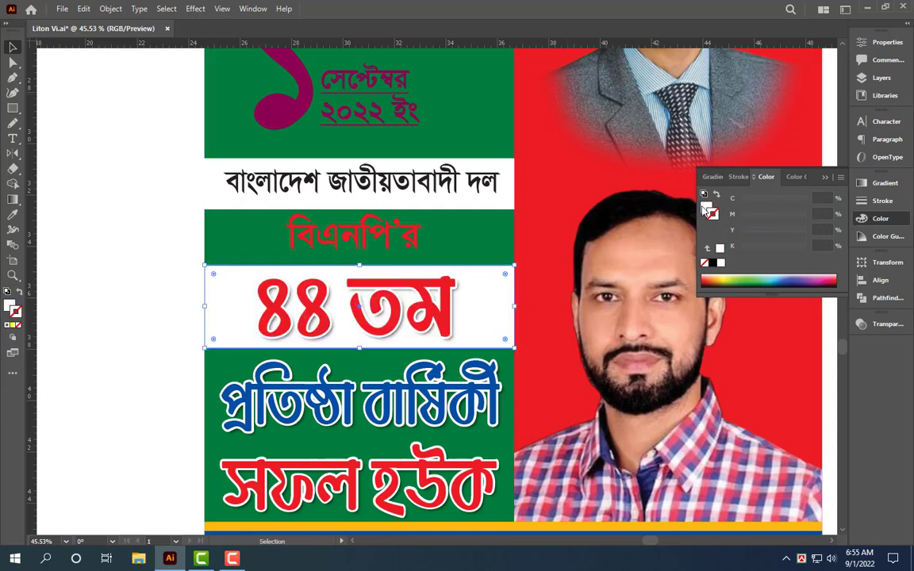
key(x)
key(Return)
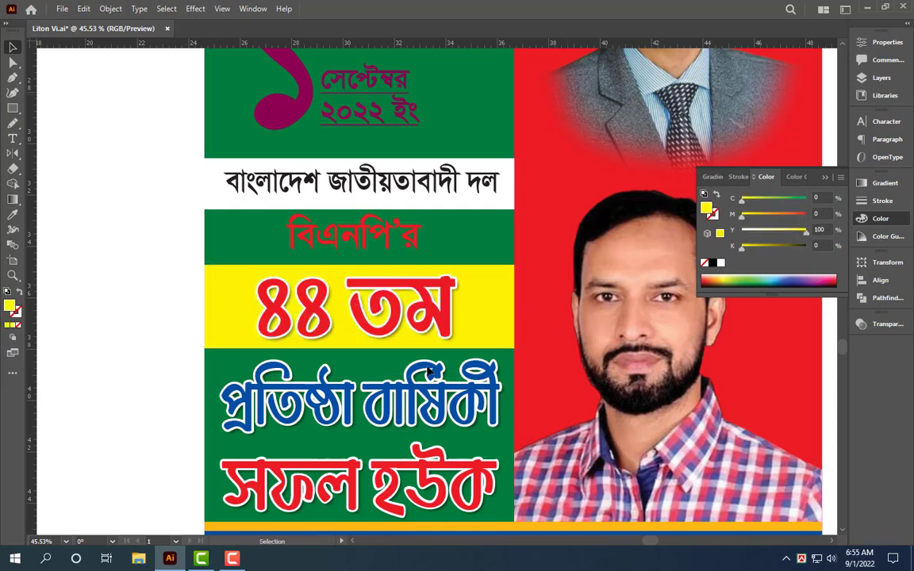
scroll(476, 302, down, 3)
click(463, 280)
key(d)
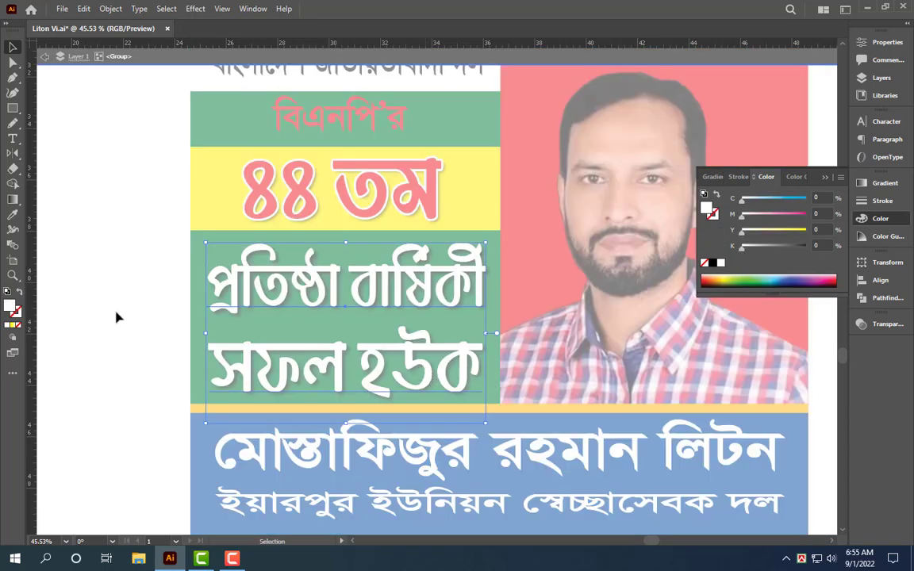
click(117, 317)
Nudge the blue name banner down slightly and recolour it with the sampled red.
click(225, 412)
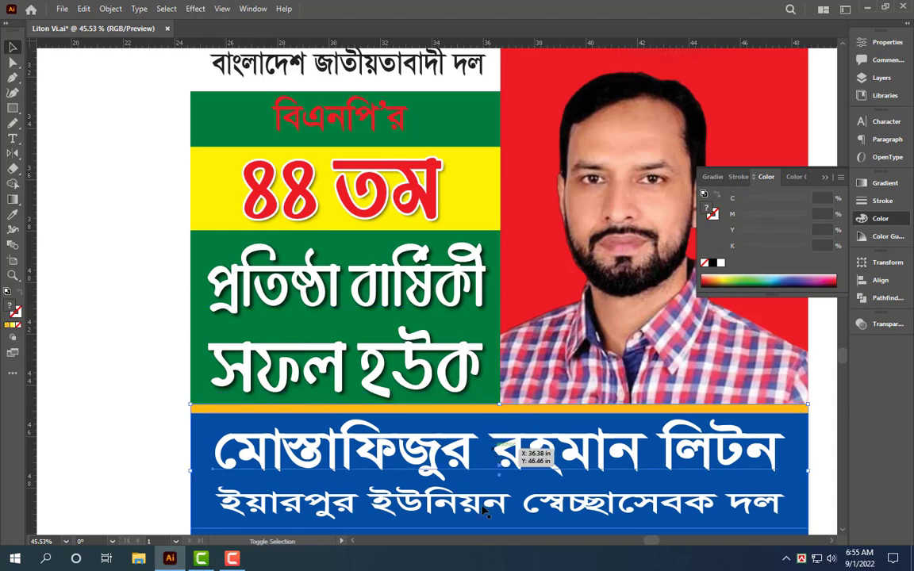
drag(486, 511, 486, 517)
click(122, 378)
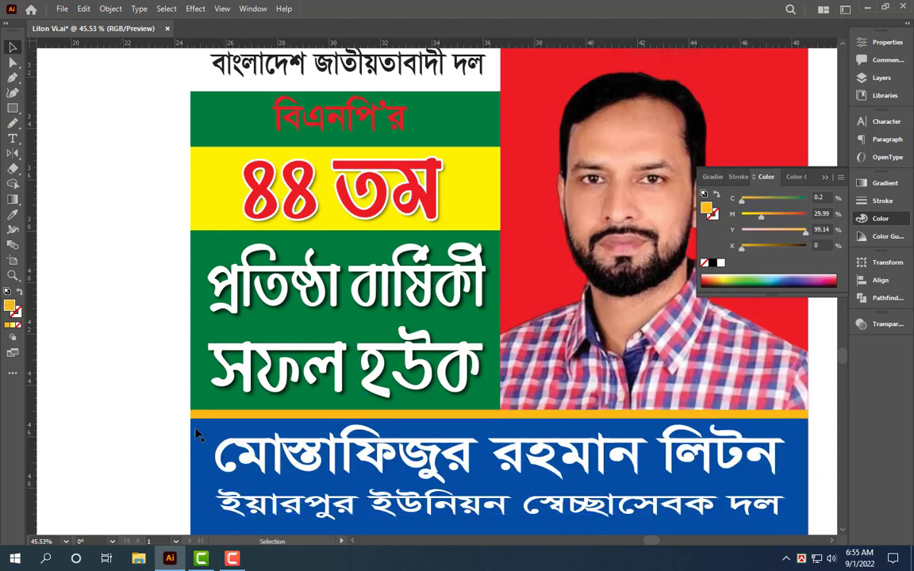
click(197, 434)
key(i)
click(391, 183)
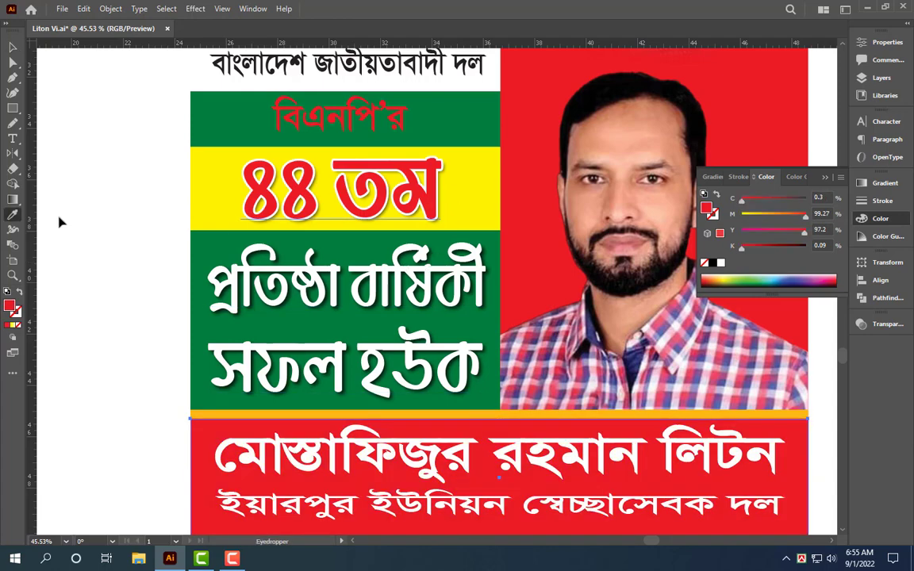
Recolour the copy's right-half background green in the Color panel (Y 100).
key(v)
scroll(420, 310, down, 5)
mouse_move(599, 184)
mouse_down()
mouse_move(548, 245)
mouse_move(541, 304)
mouse_up()
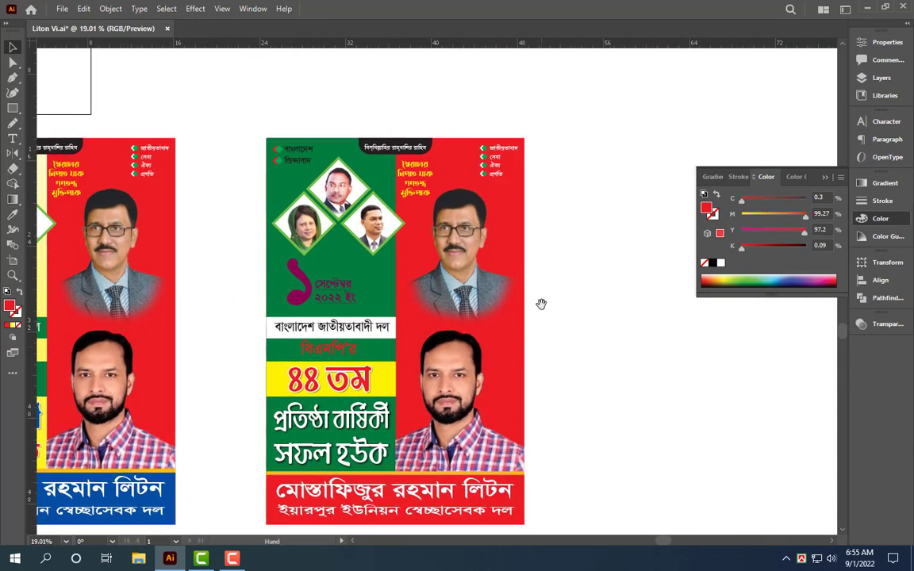
click(521, 239)
click(721, 263)
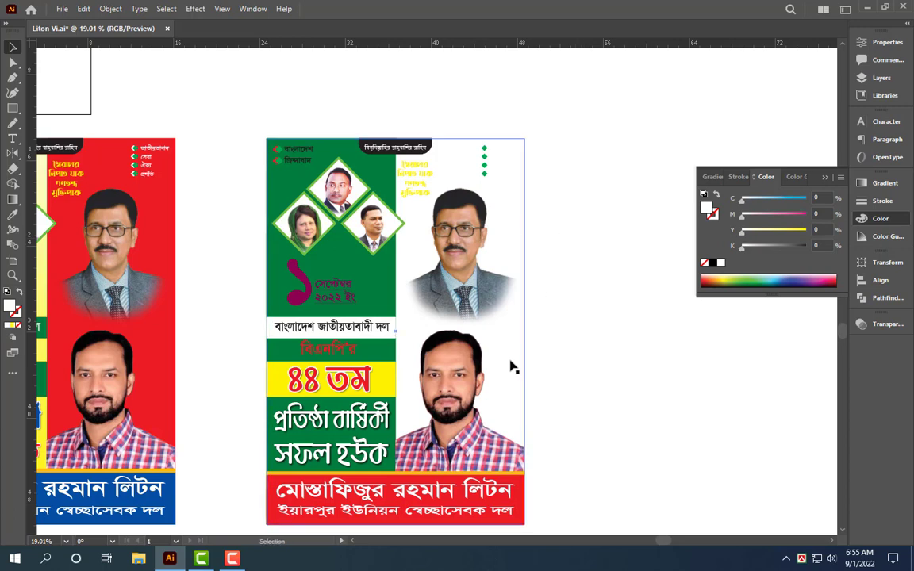
scroll(512, 364, up, 1)
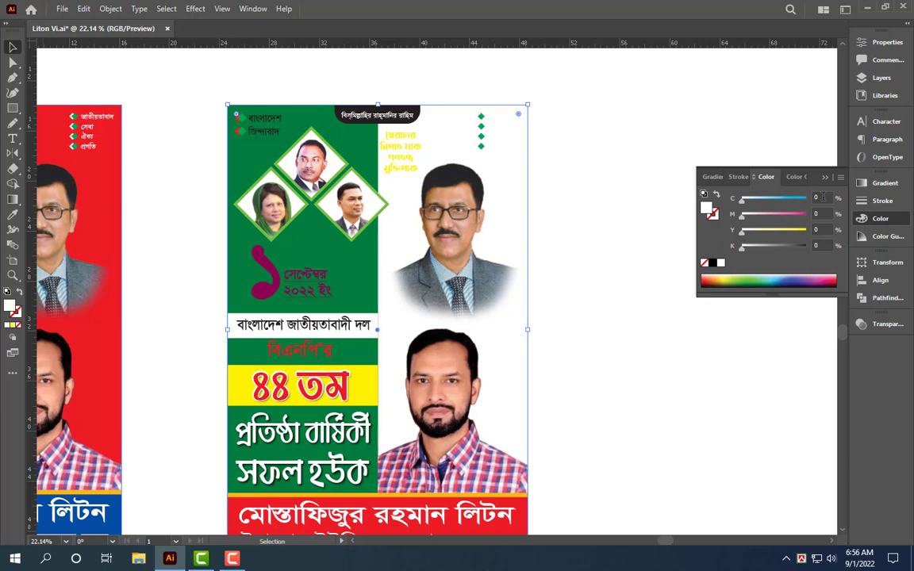
text(0)
key(Tab)
key(Tab)
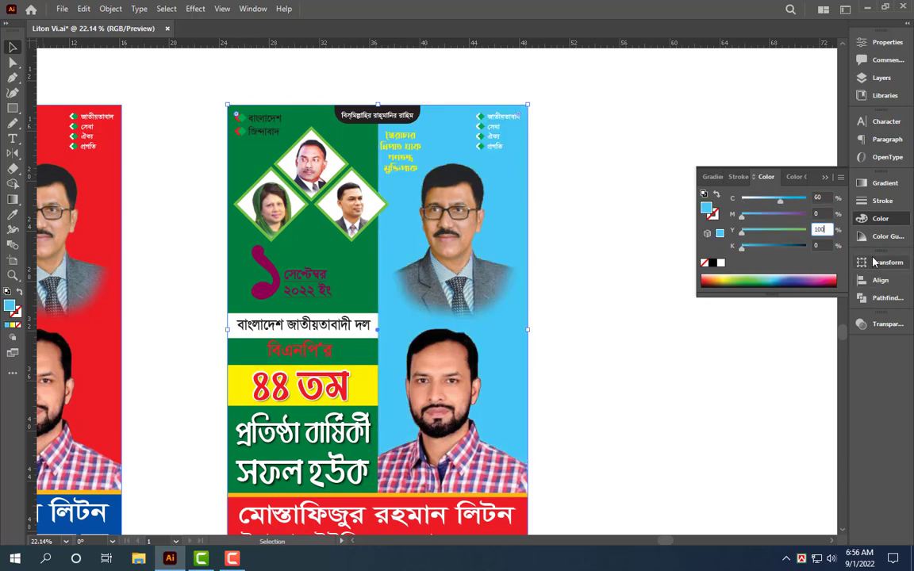
key(Return)
click(593, 116)
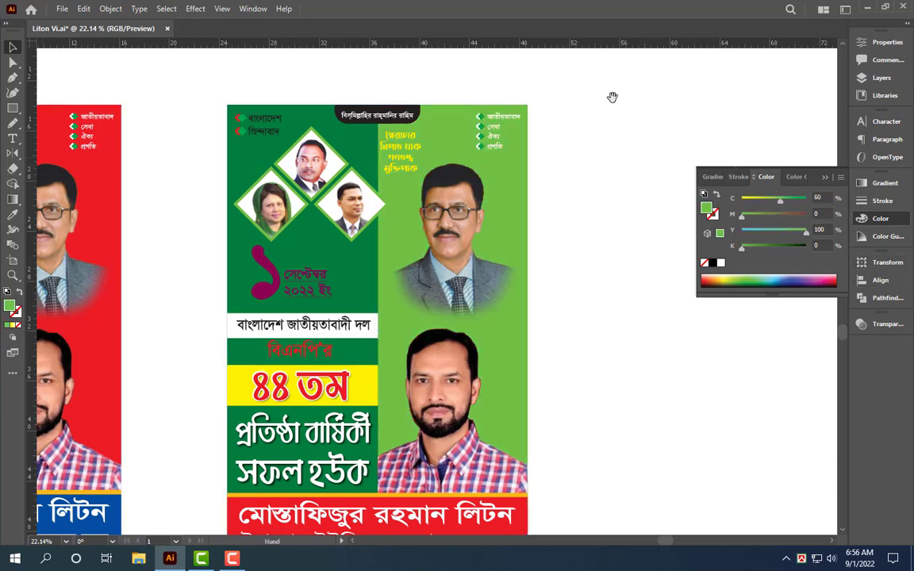
Sample the portrait shirt's pink onto the right-half background with the Eyedropper.
drag(612, 97, 631, 89)
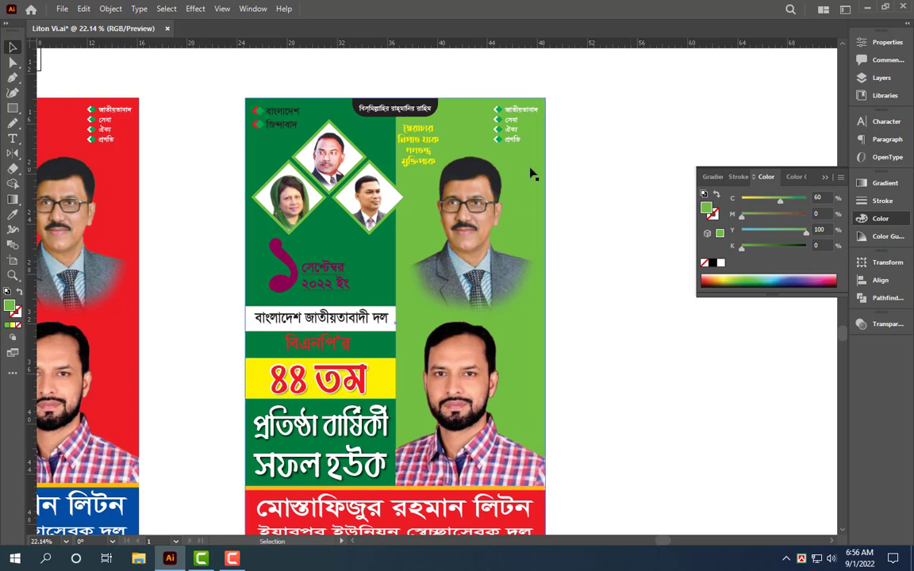
key(space)
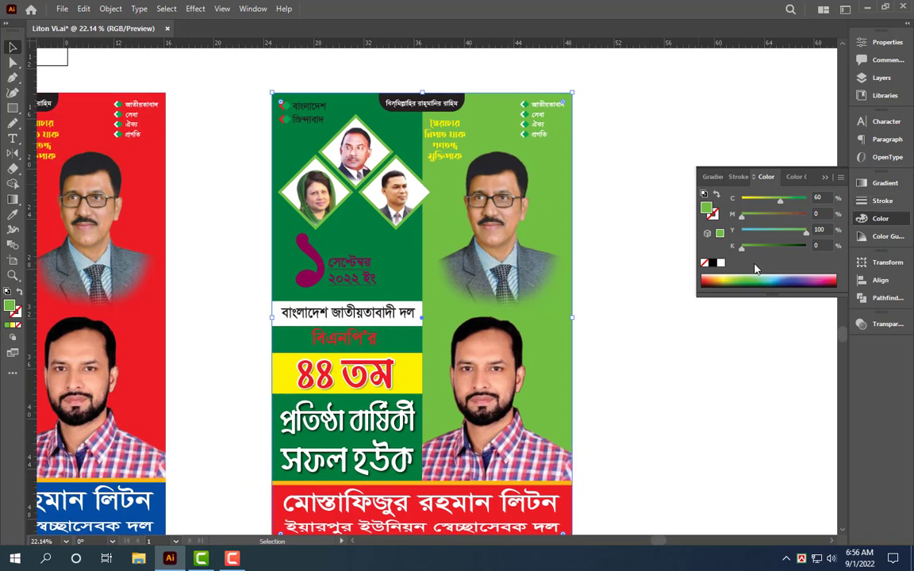
scroll(690, 460, up, 1)
scroll(667, 457, up, 4)
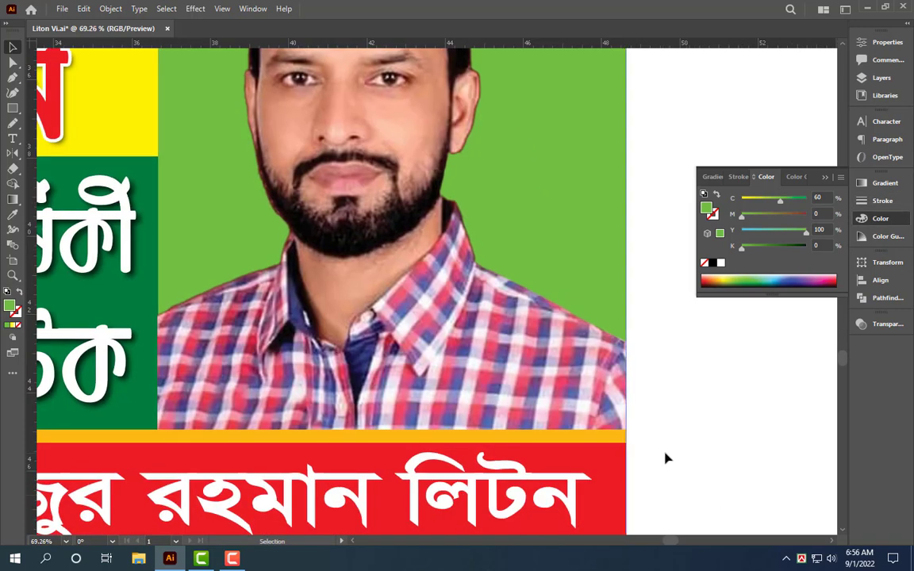
key(i)
click(603, 354)
key(v)
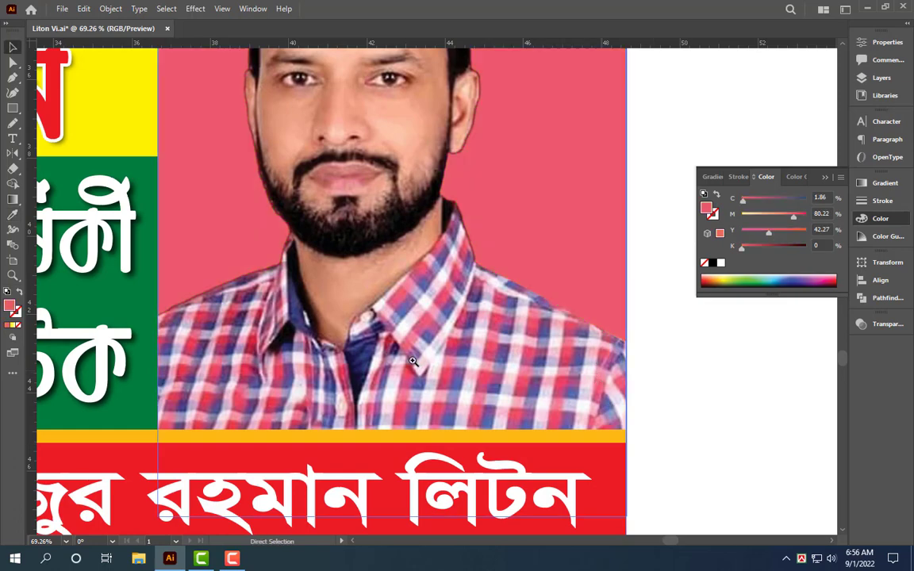
scroll(624, 218, down, 5)
Make the copy's magenta date text group white.
scroll(537, 291, down, 1)
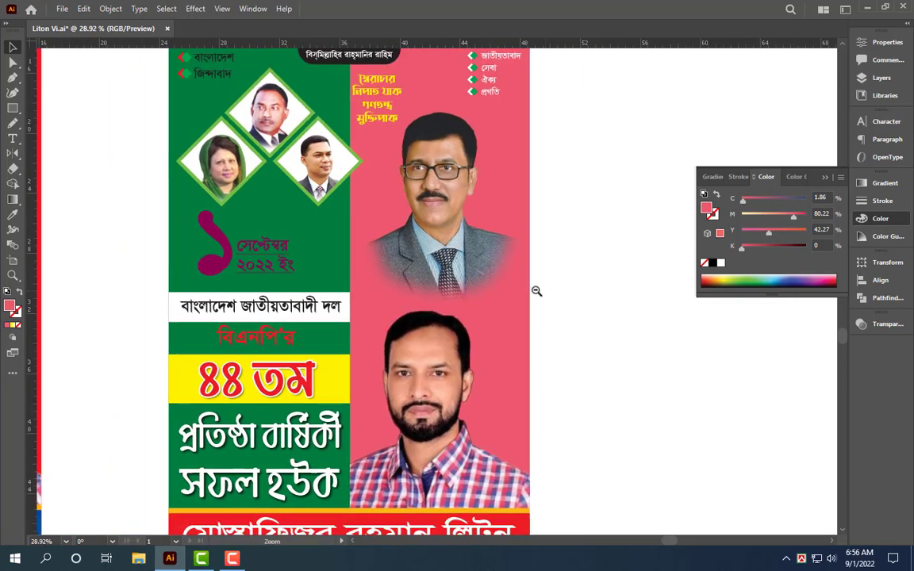
drag(506, 346, 536, 350)
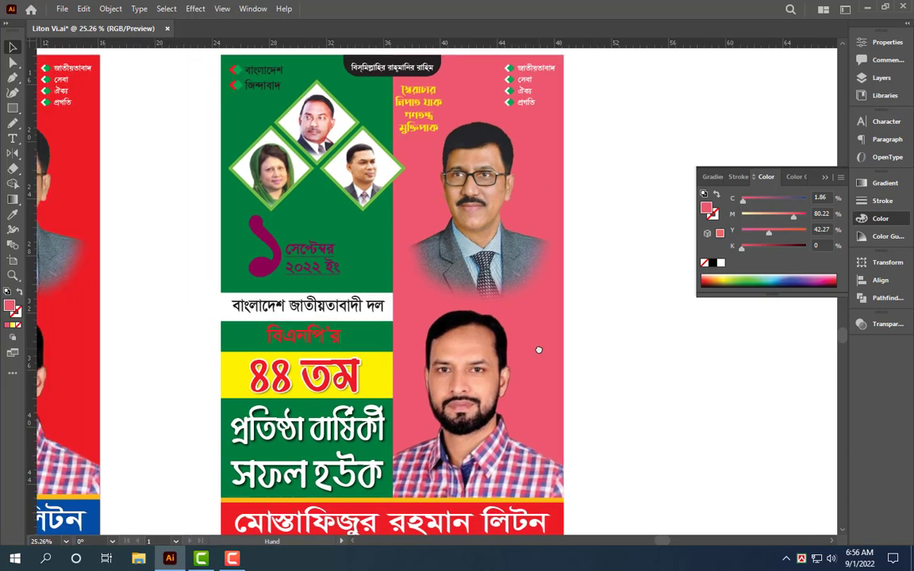
click(266, 76)
scroll(262, 67, up, 3)
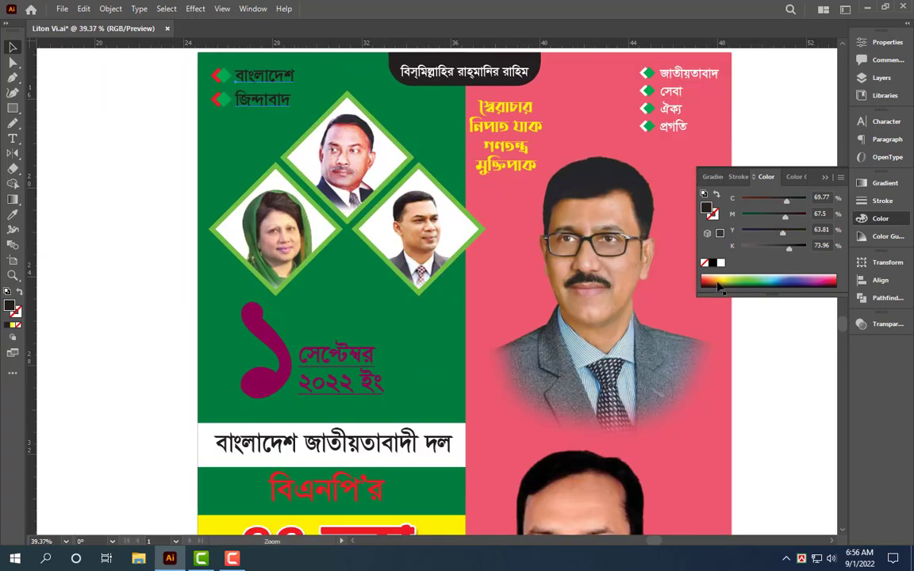
click(667, 99)
scroll(475, 198, down, 2)
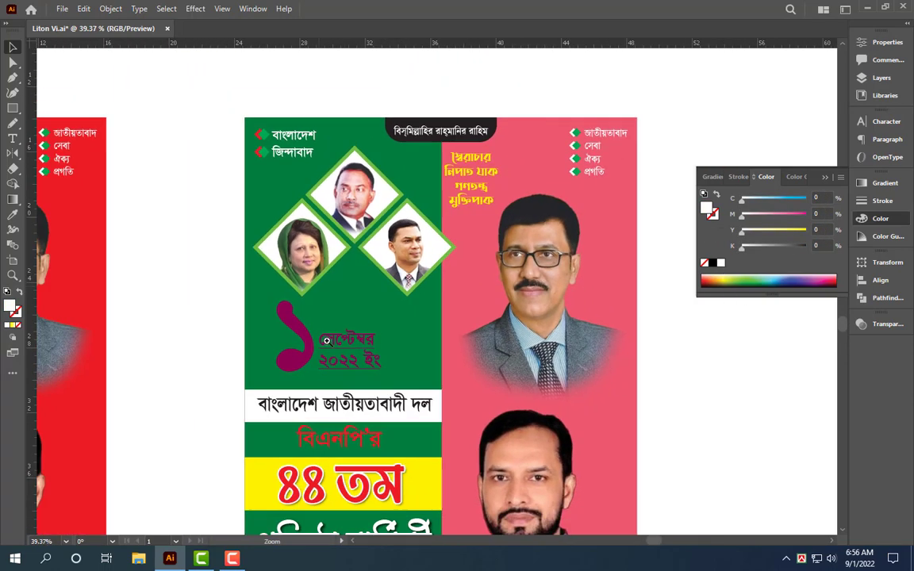
scroll(349, 309, down, 1)
click(371, 278)
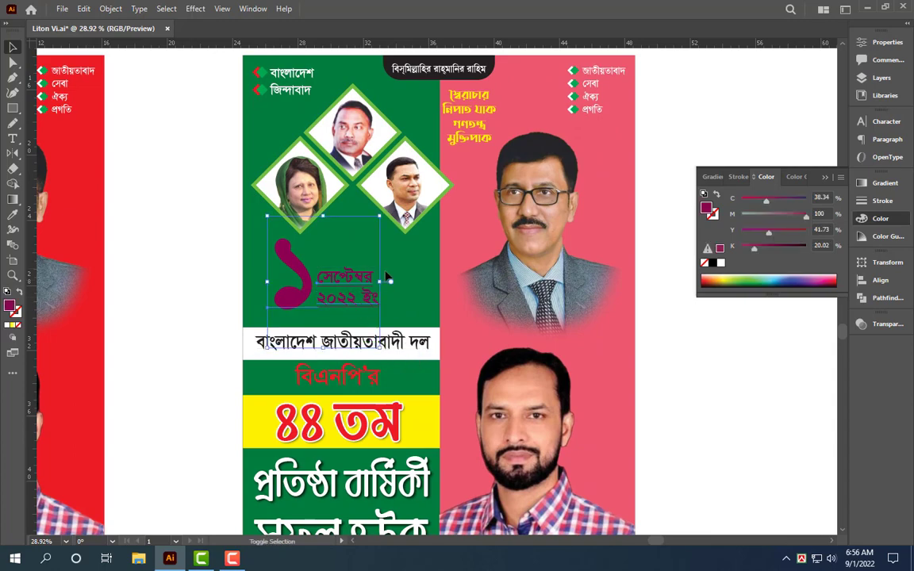
click(720, 262)
Make the বিএনপি'র text white and fill the বাংলাদেশ জাতীয়তাবাদী দল strip yellow.
scroll(649, 321, down, 2)
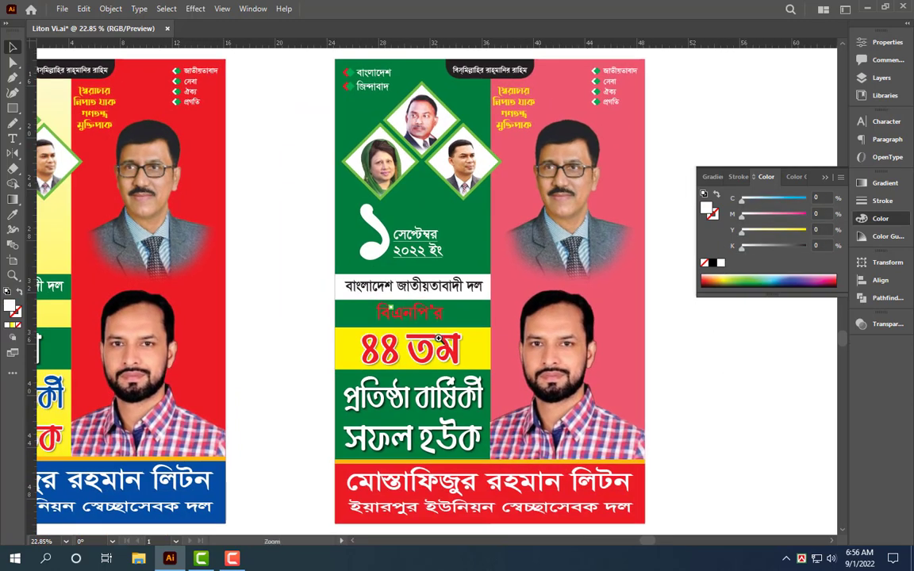
scroll(389, 310, up, 4)
drag(515, 419, 515, 349)
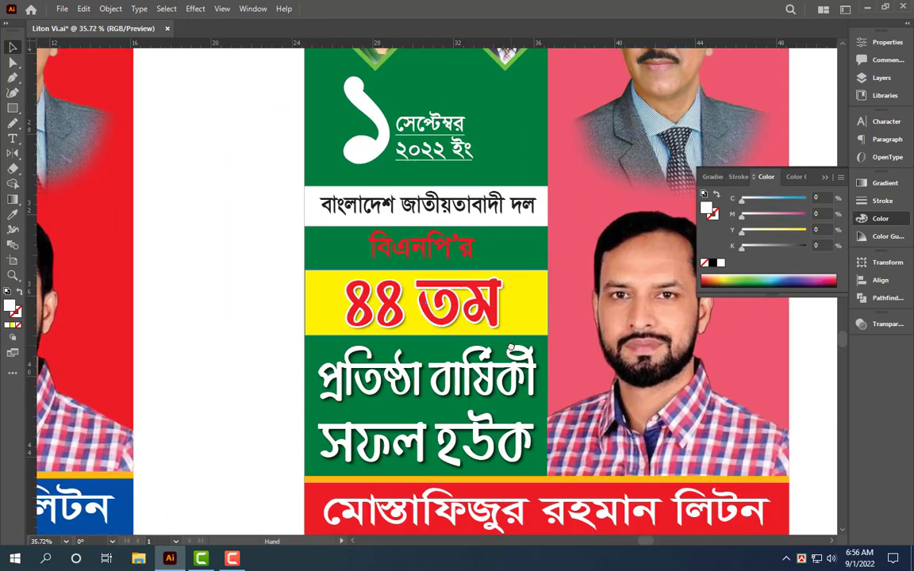
click(456, 241)
click(720, 263)
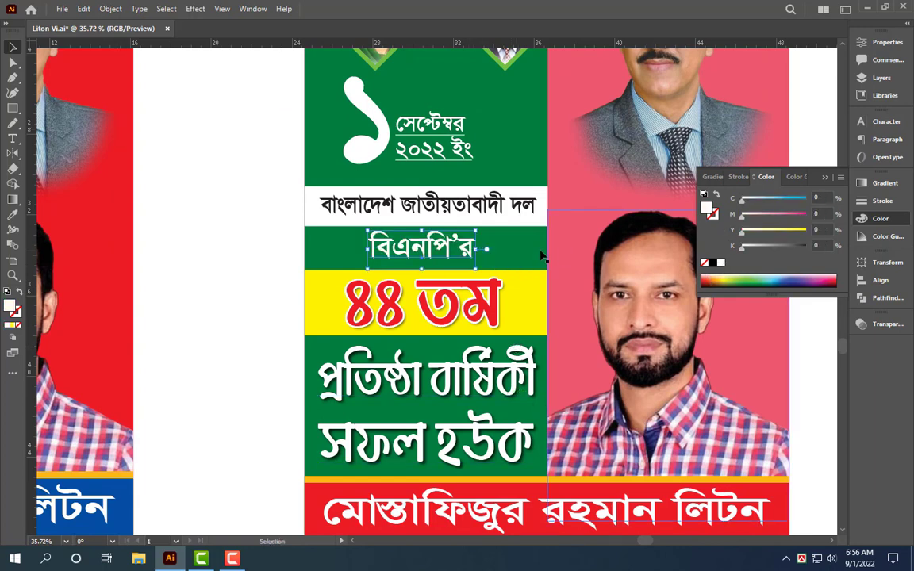
click(544, 205)
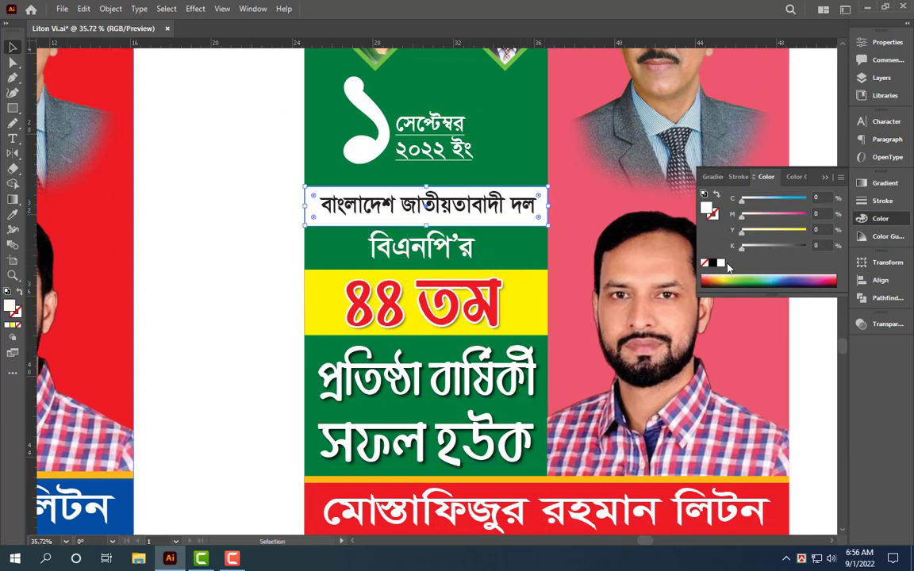
click(805, 230)
Highlight the সফল হউক line with the Type tool, then frame both posters.
scroll(235, 180, down, 1)
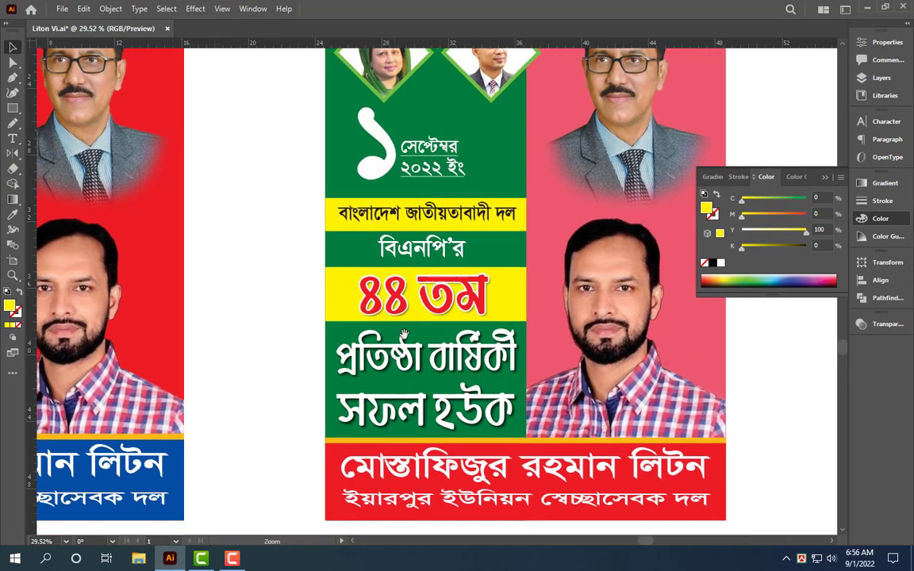
drag(451, 396, 411, 382)
scroll(410, 381, up, 1)
key(t)
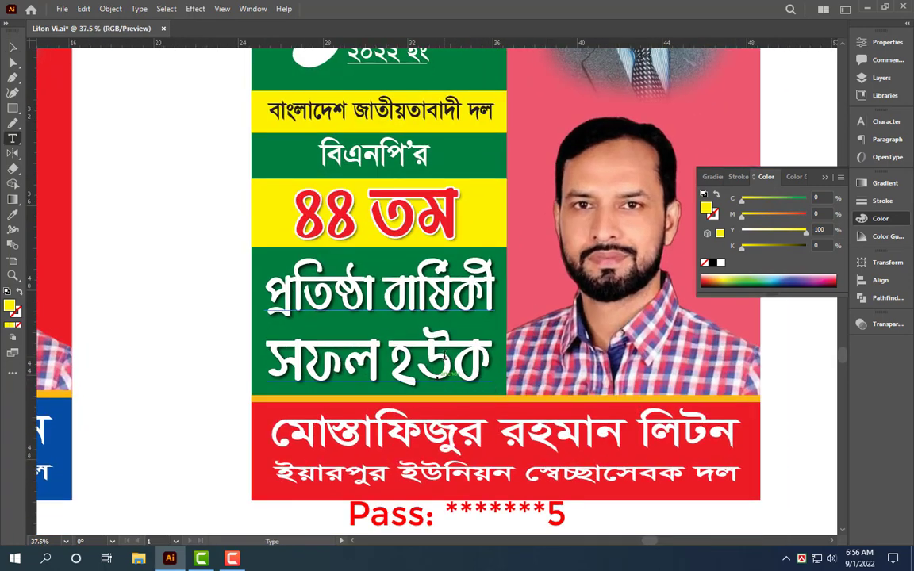
drag(267, 361, 686, 264)
key(Escape)
scroll(373, 349, down, 3)
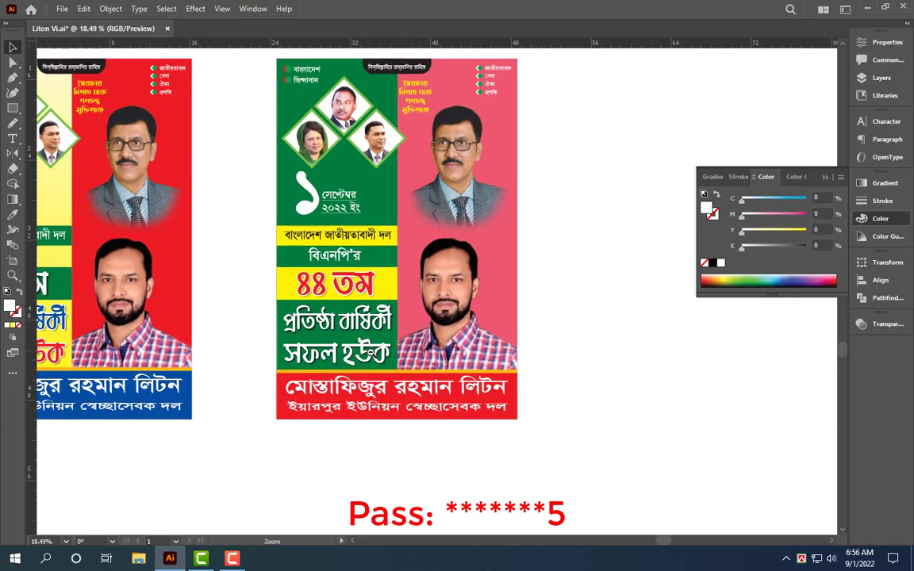
drag(368, 350, 444, 412)
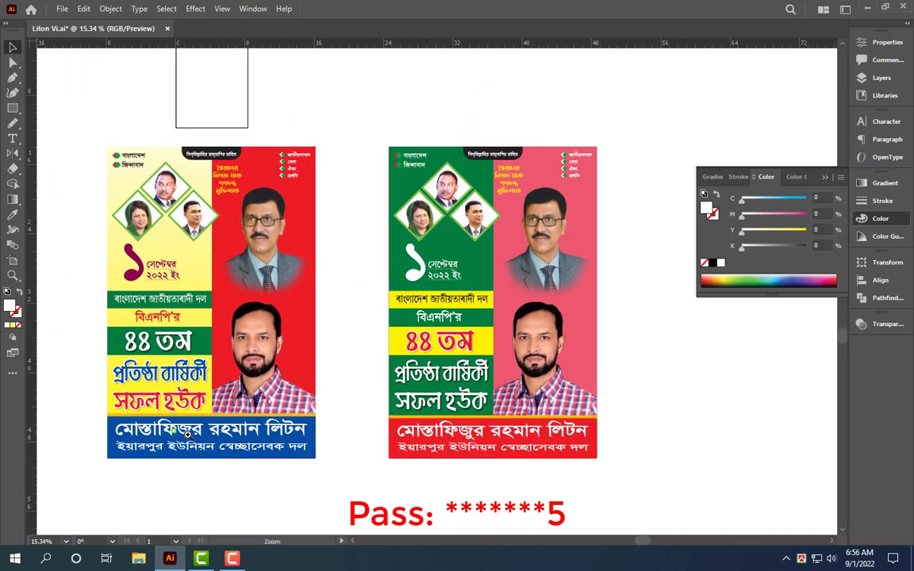
Hide the panels, test a sampled red on the right poster's background, then undo to keep pink.
scroll(392, 447, up, 1)
mouse_move(417, 463)
mouse_down()
mouse_move(392, 447)
mouse_move(328, 449)
mouse_move(349, 469)
mouse_up()
key(Tab)
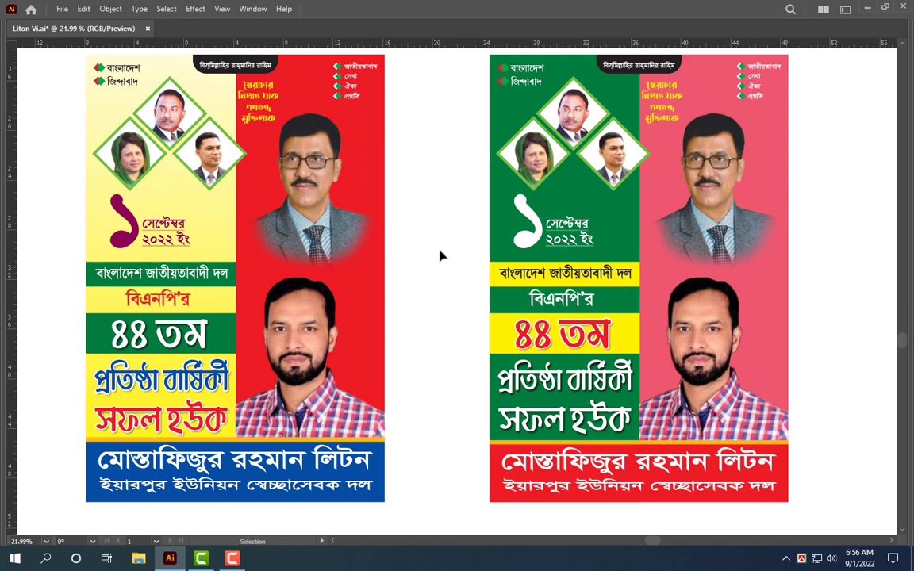
click(782, 139)
key(i)
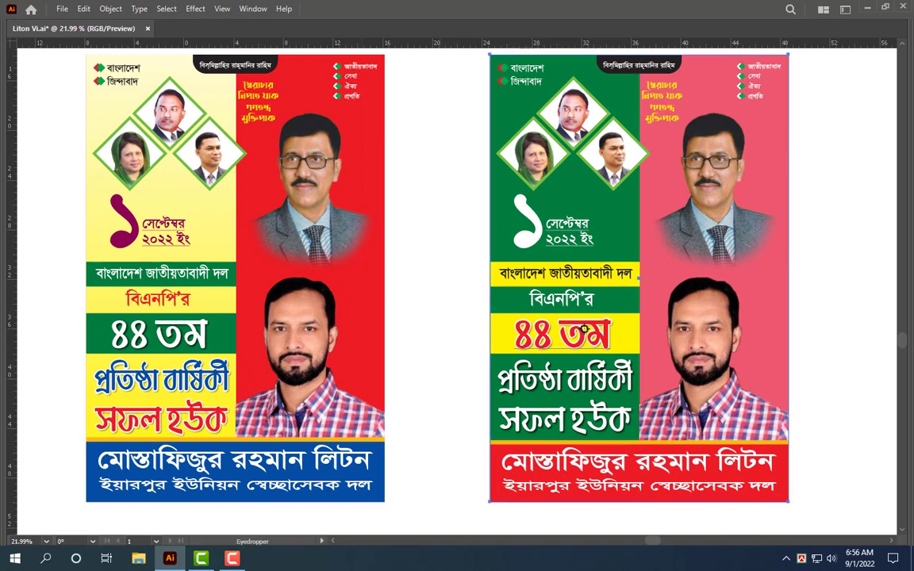
click(562, 323)
key(v)
click(416, 324)
key(ctrl+z)
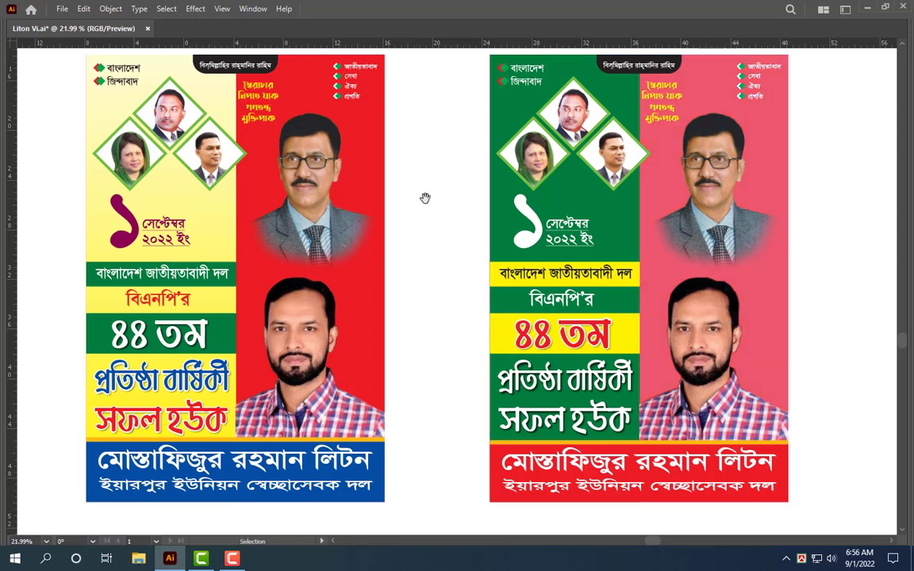
scroll(425, 198, up, 2)
Save the two-poster document as Liton Vi.ai over the existing Desktop file, then close it.
key(ctrl+s)
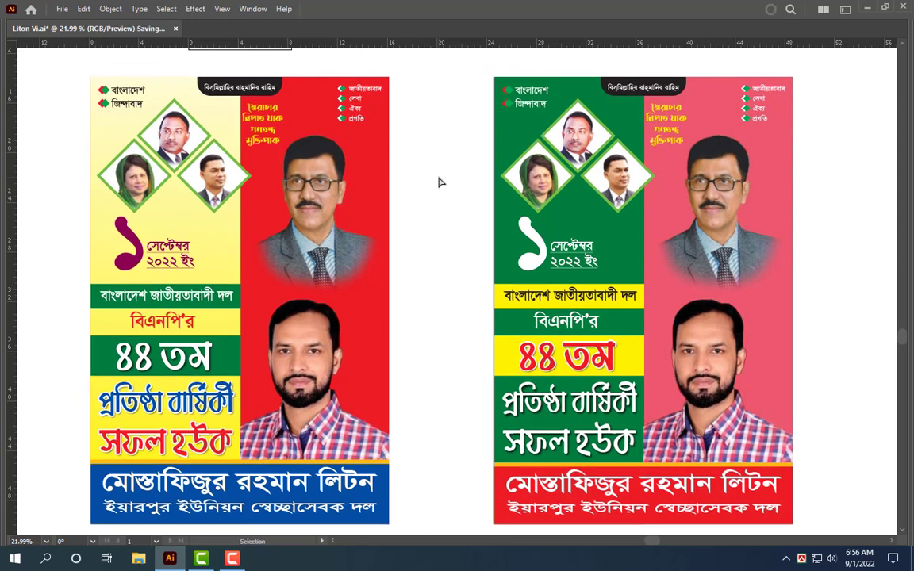
key(ctrl+shift+s)
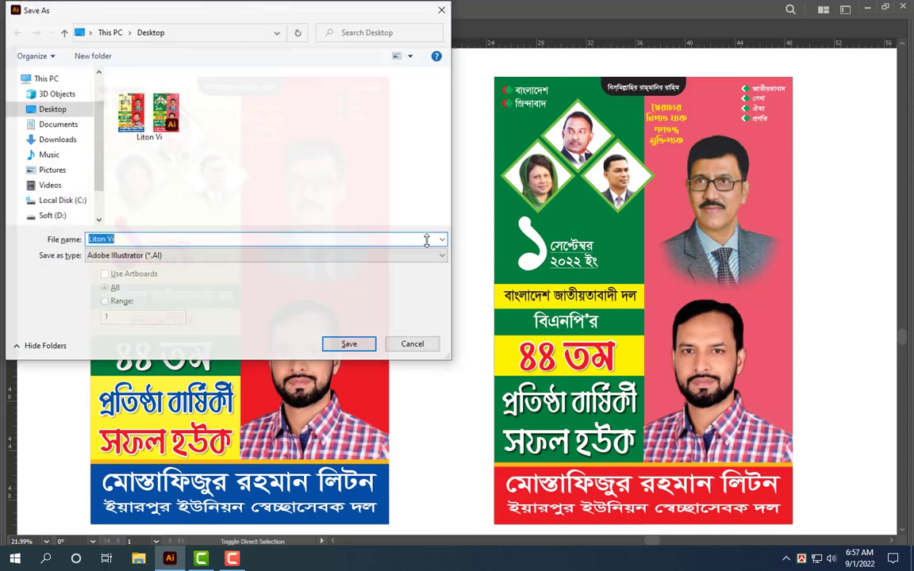
key(Return)
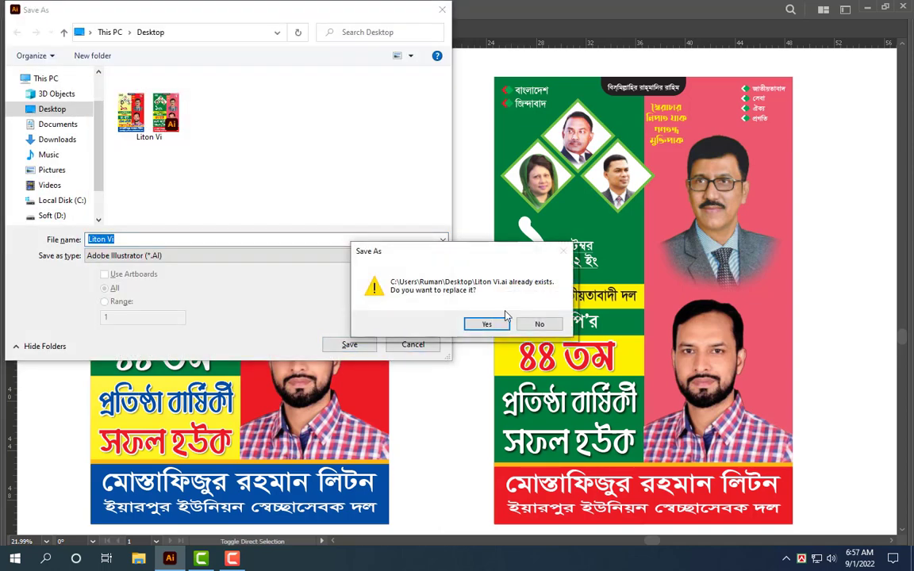
key(Return)
click(530, 459)
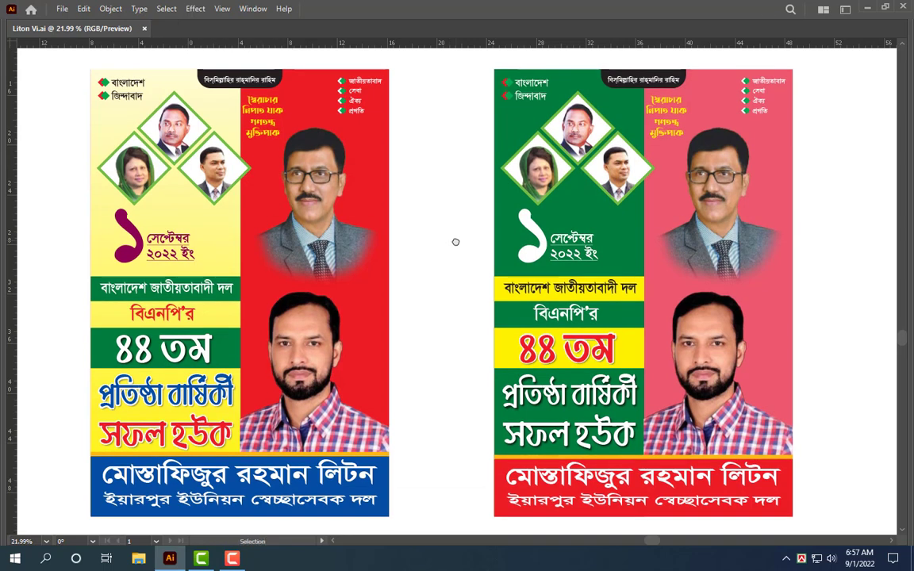
key(ctrl+q)
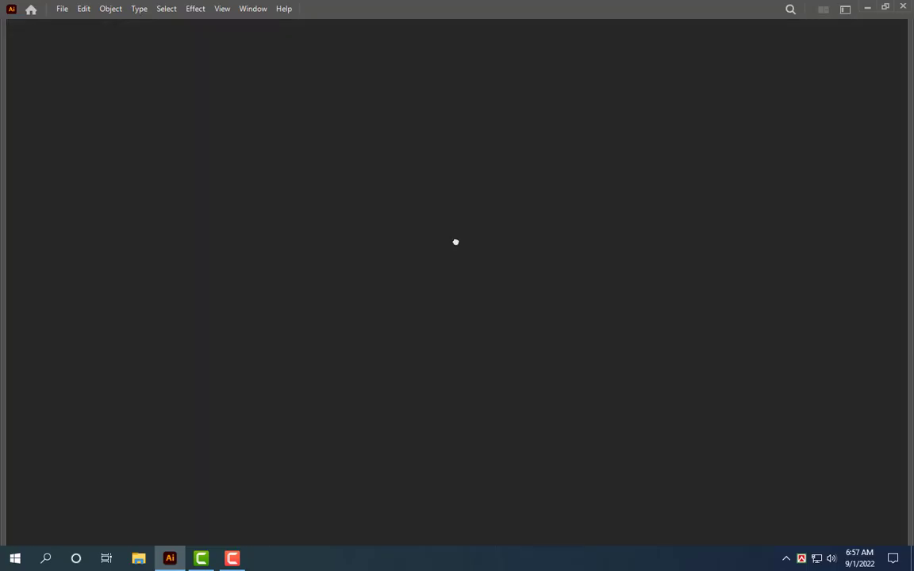